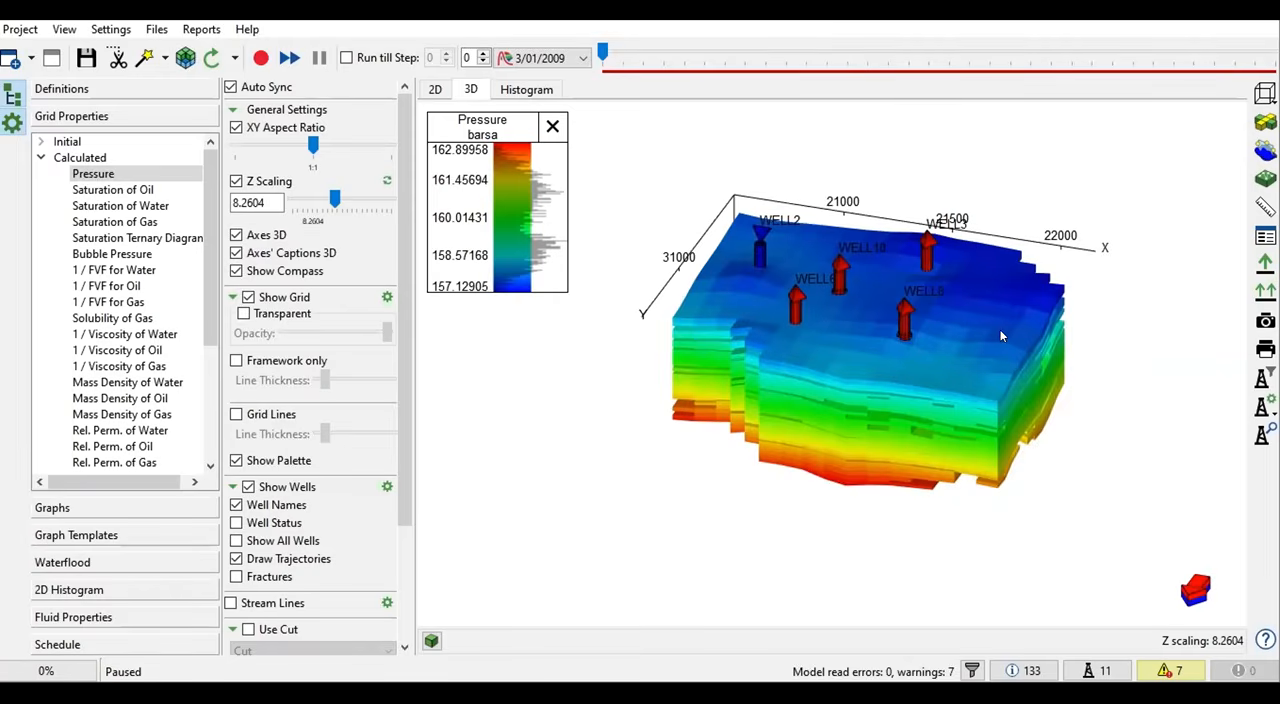
- Compare the 3D pressure distribution at the last time step, 9/01/2014, with the first one, 3/01/2009
{"action": "left_click_drag", "start_coordinate": [970, 330], "coordinate": [716, 240]}
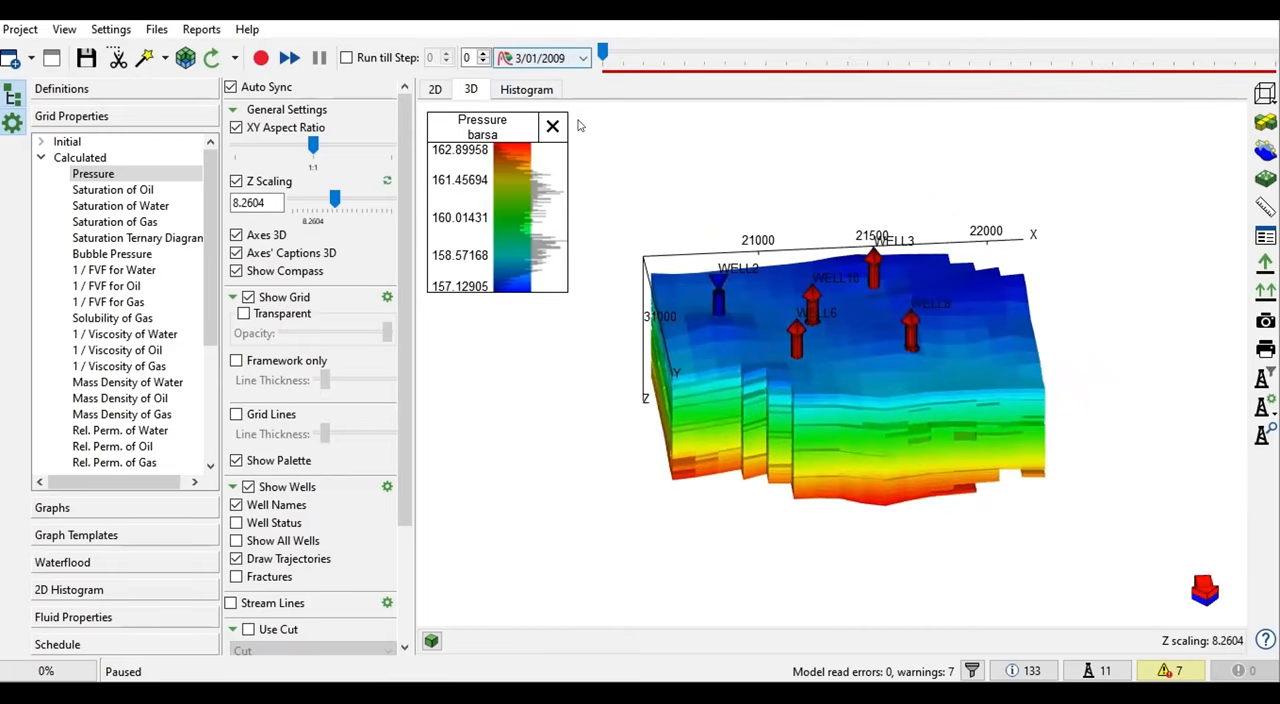
{"action": "left_click_drag", "start_coordinate": [603, 52], "coordinate": [1273, 52]}
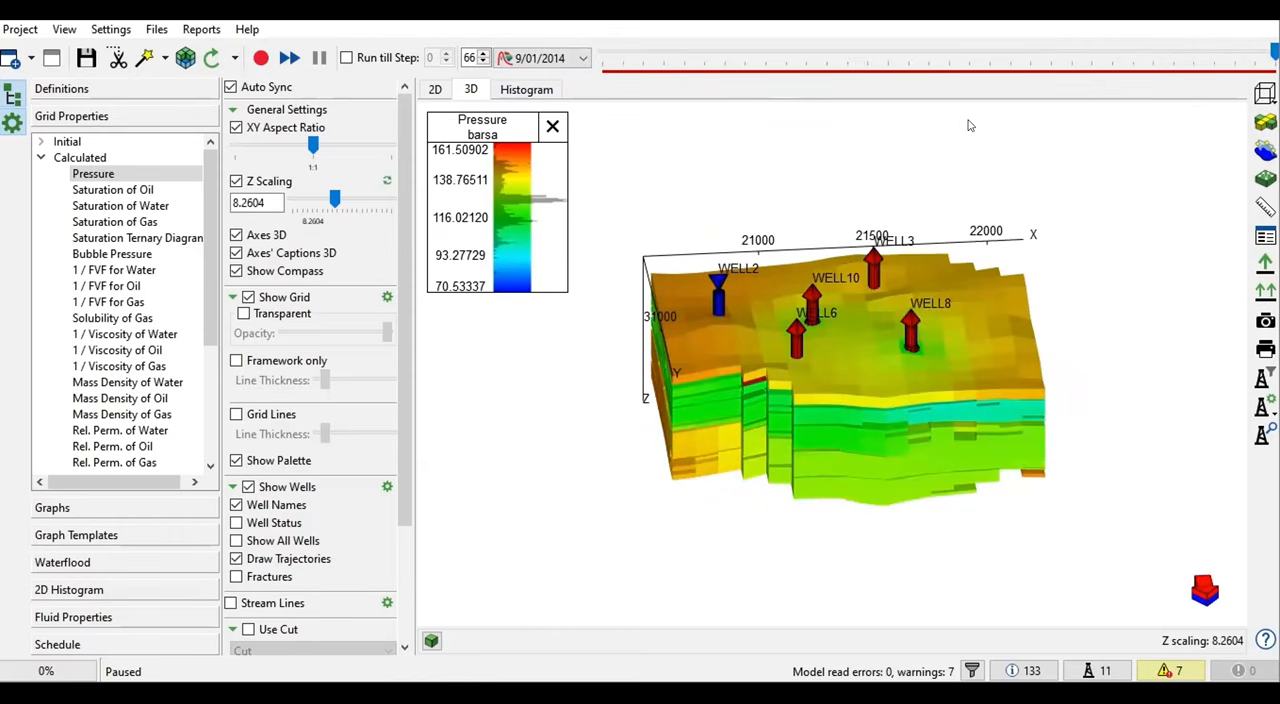
{"action": "left_click_drag", "start_coordinate": [875, 295], "coordinate": [877, 320]}
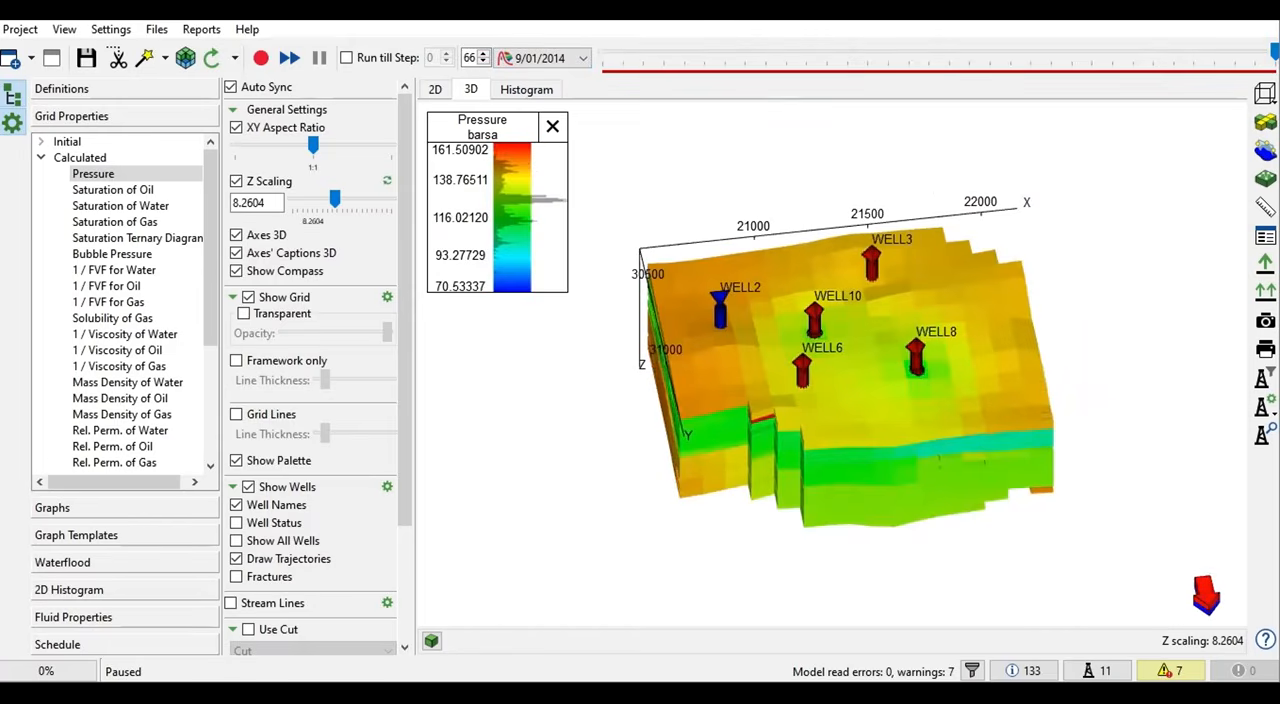
{"action": "left_click_drag", "start_coordinate": [1274, 54], "coordinate": [603, 54]}
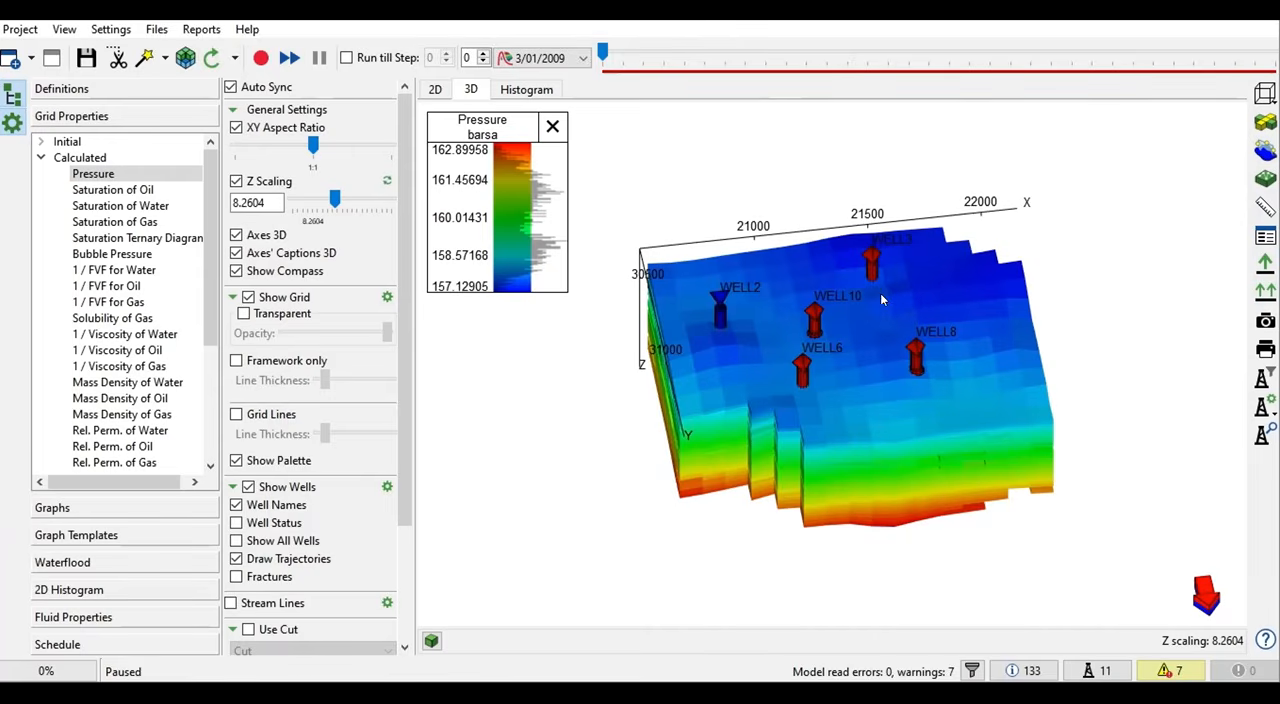
- Show the pressure map in 2D, and read through the sections and include files in MODELUP.DATA before closing it
{"action": "left_click", "coordinate": [435, 89]}
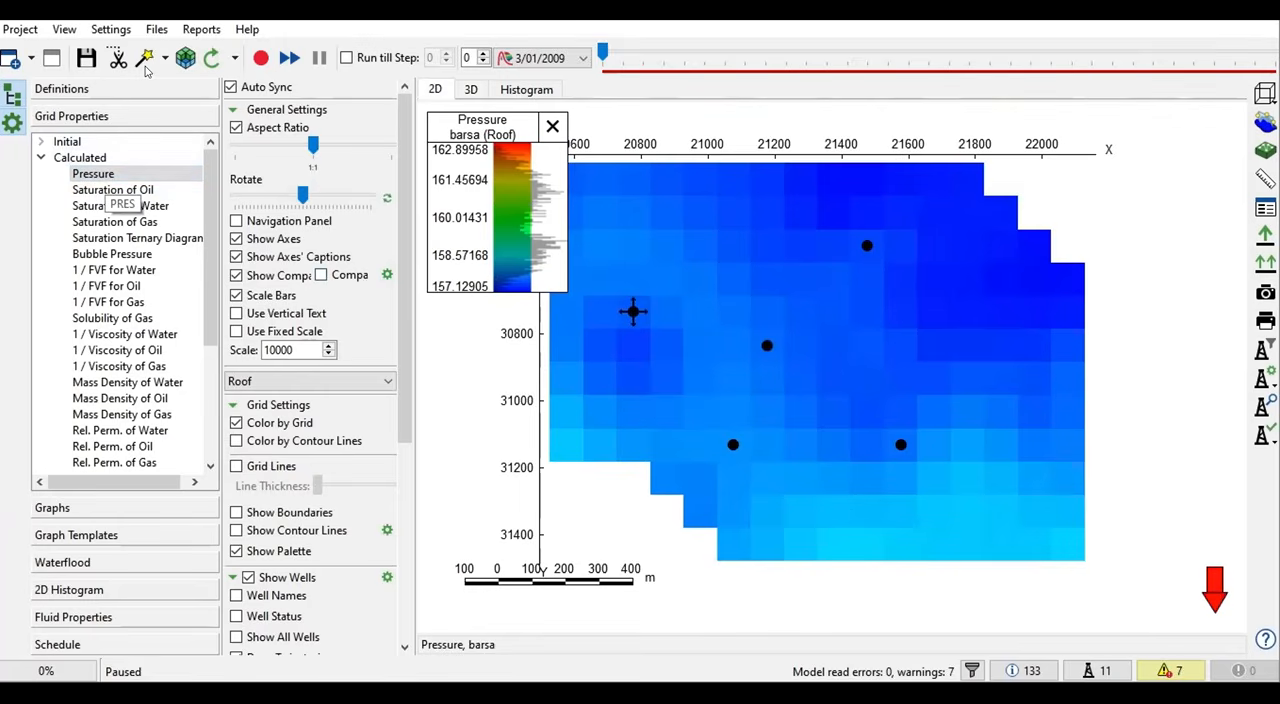
{"action": "left_click", "coordinate": [157, 30]}
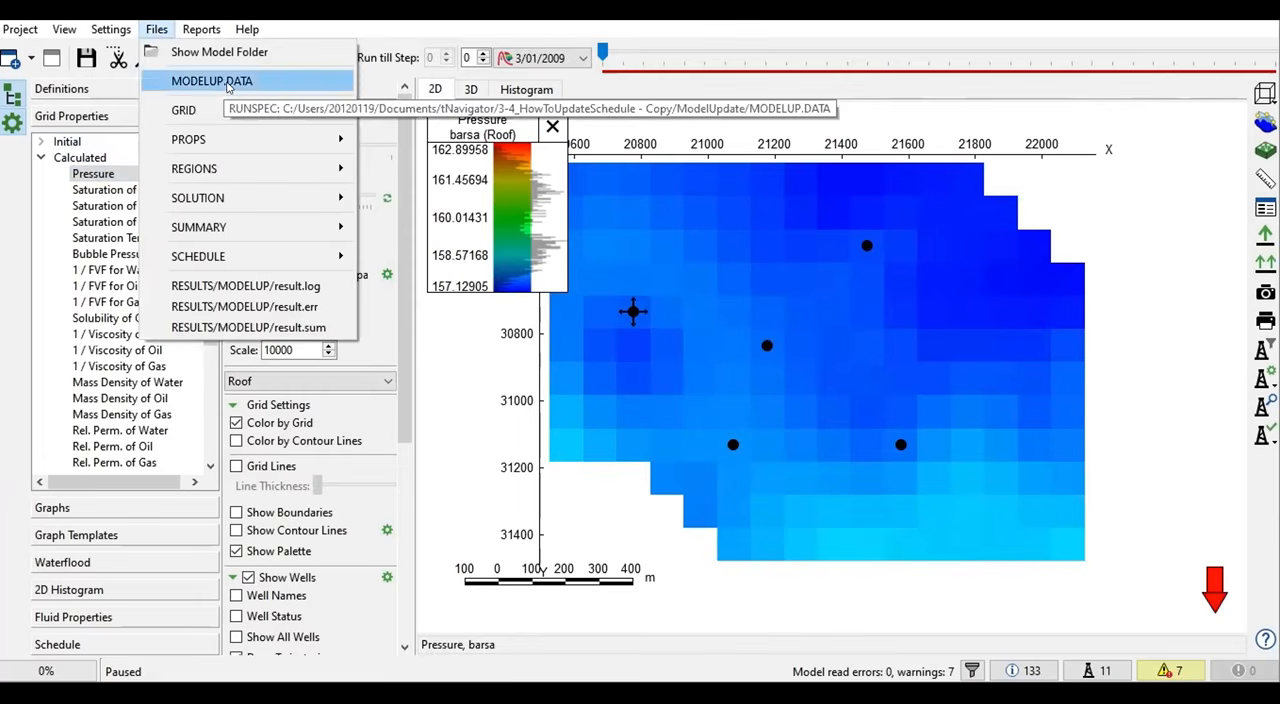
{"action": "left_click", "coordinate": [263, 79]}
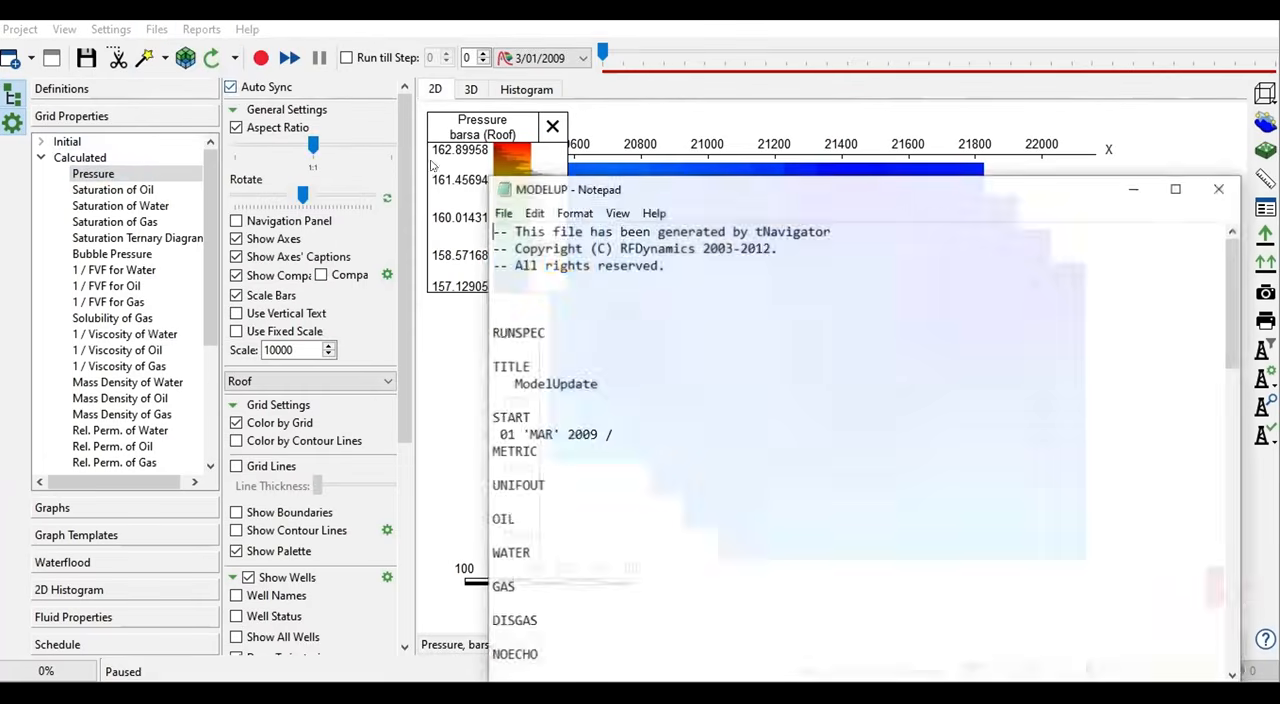
{"action": "left_click_drag", "start_coordinate": [768, 183], "coordinate": [636, 130]}
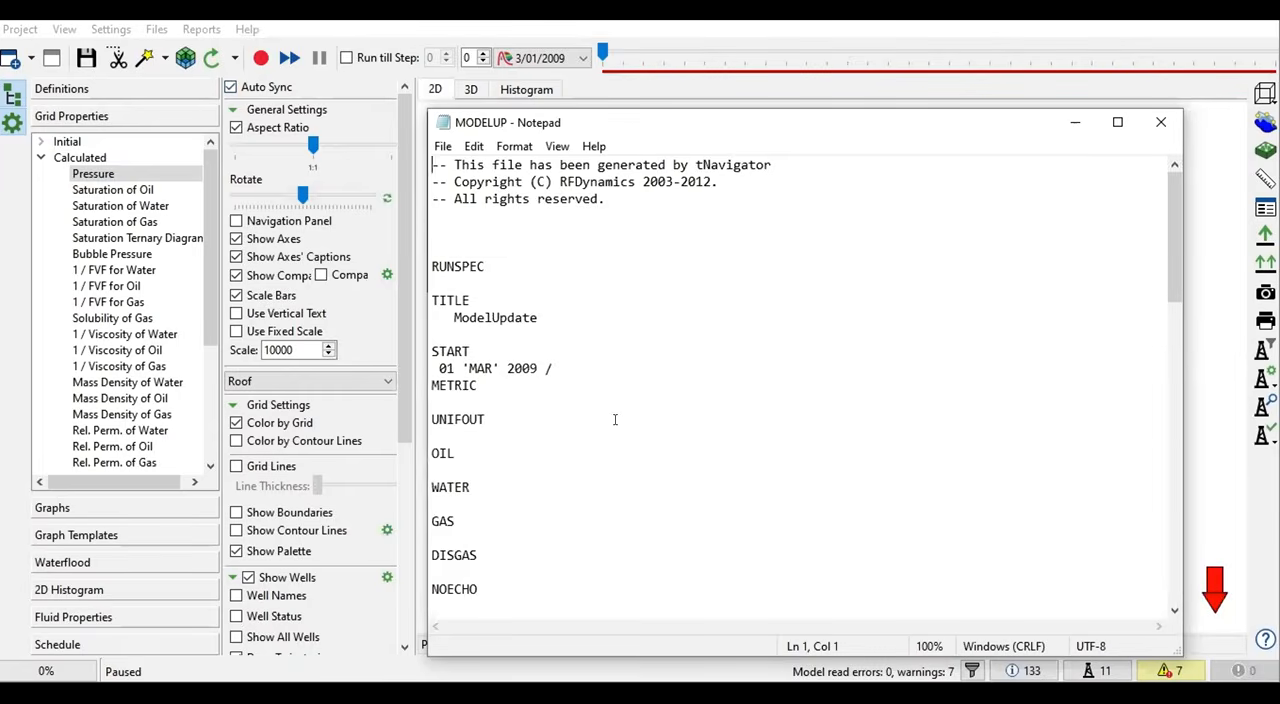
{"action": "scroll", "coordinate": [614, 418], "scroll_direction": "down", "scroll_amount": 14}
{"action": "scroll", "coordinate": [614, 418], "scroll_direction": "down", "scroll_amount": 7}
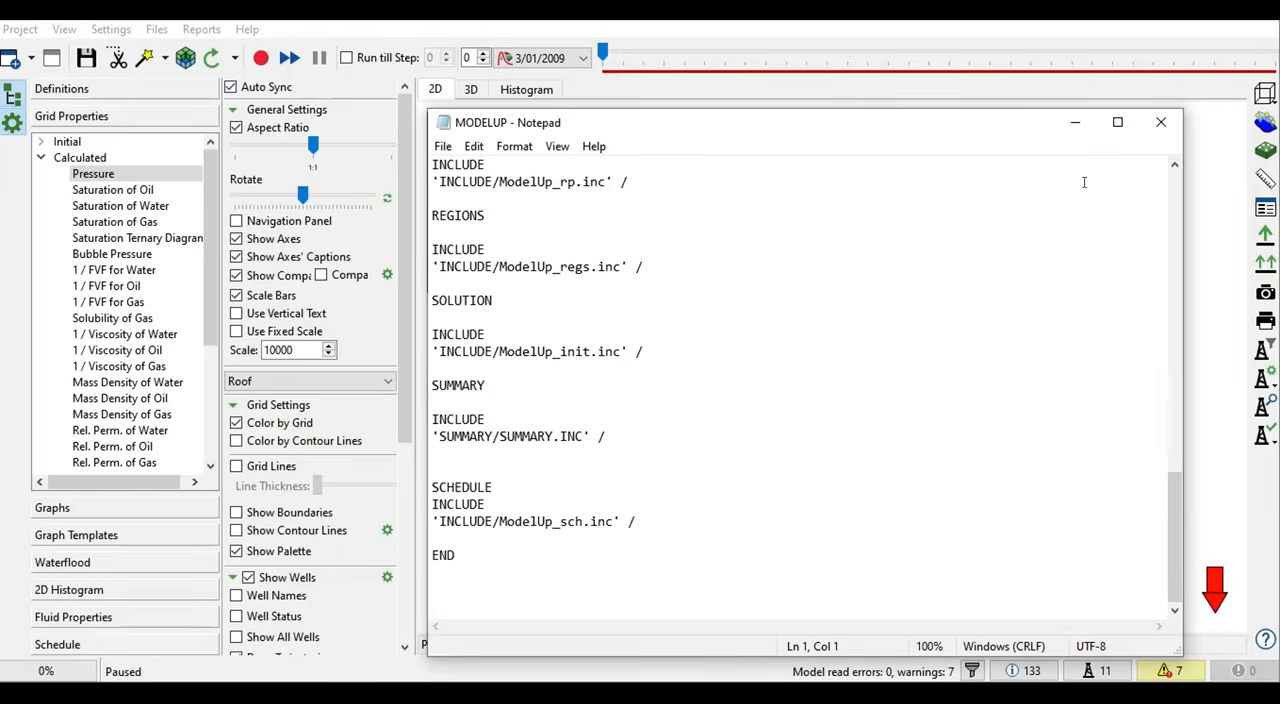
{"action": "left_click", "coordinate": [1160, 122]}
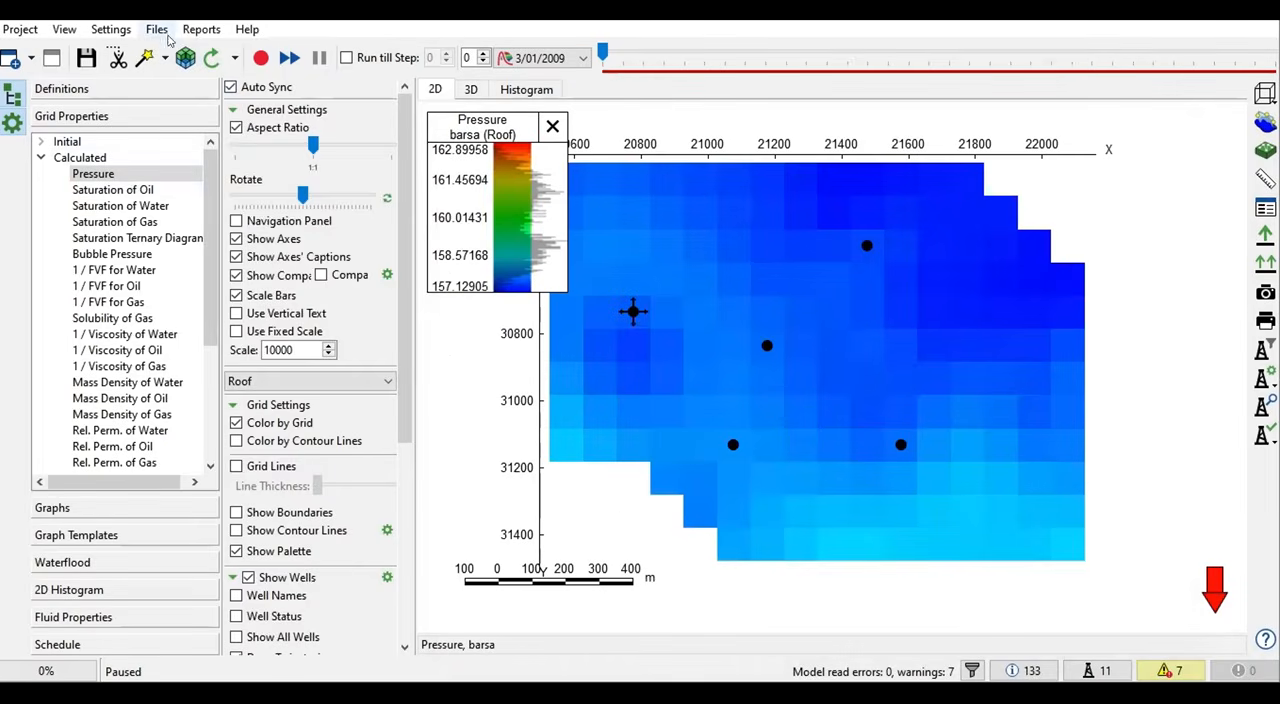
- Open the SCHEDULE include file of the model and examine its final DATES entry
{"action": "left_click", "coordinate": [164, 30]}
{"action": "mouse_move", "coordinate": [296, 116]}
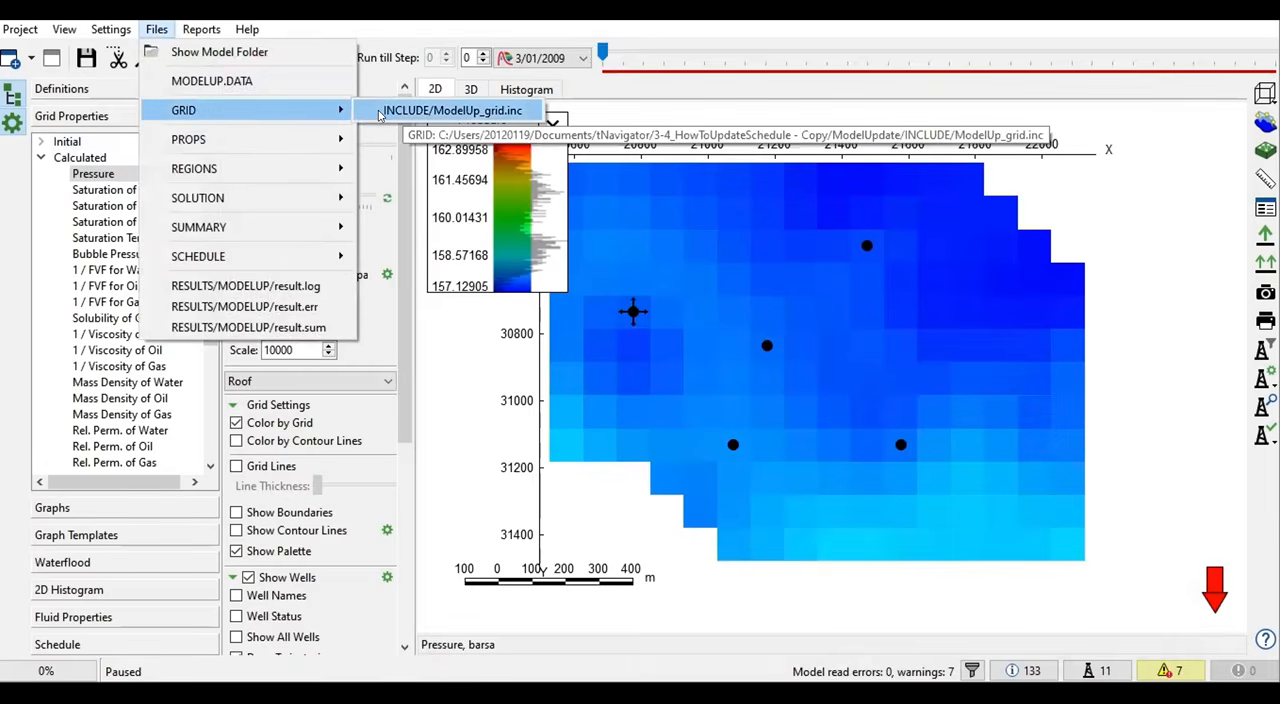
{"action": "mouse_move", "coordinate": [273, 148]}
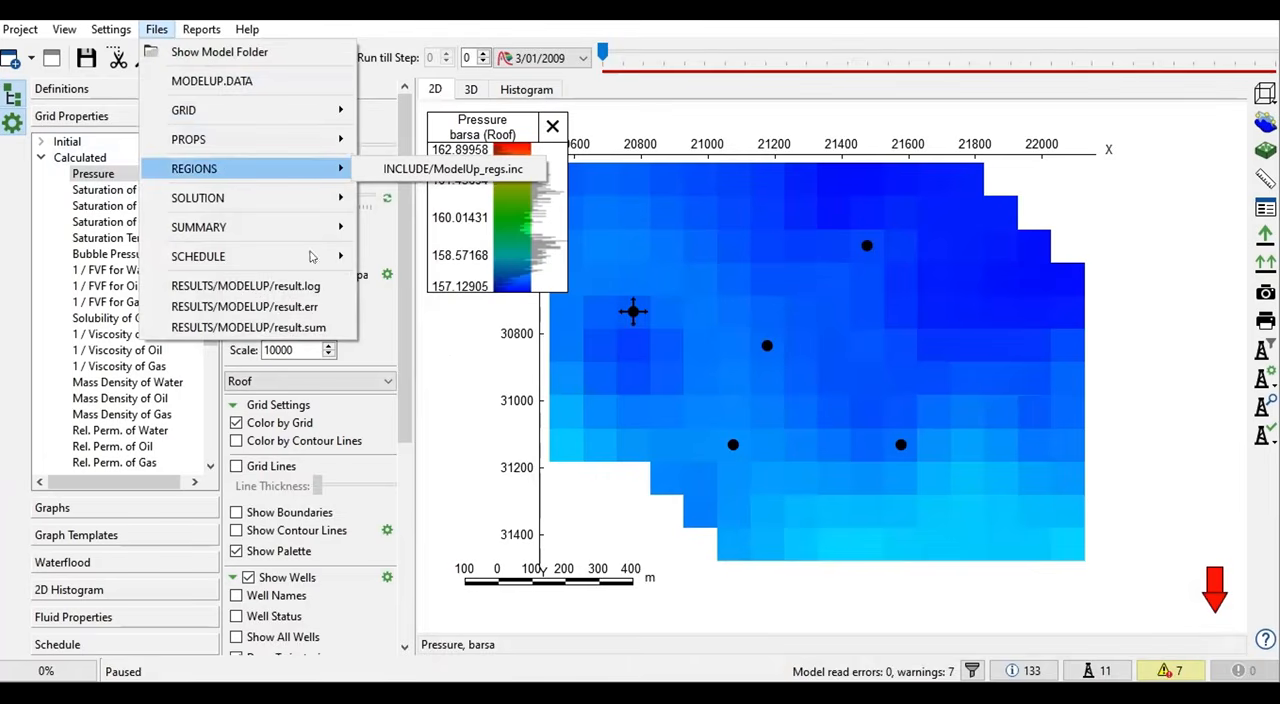
{"action": "mouse_move", "coordinate": [238, 258]}
{"action": "left_click", "coordinate": [378, 259]}
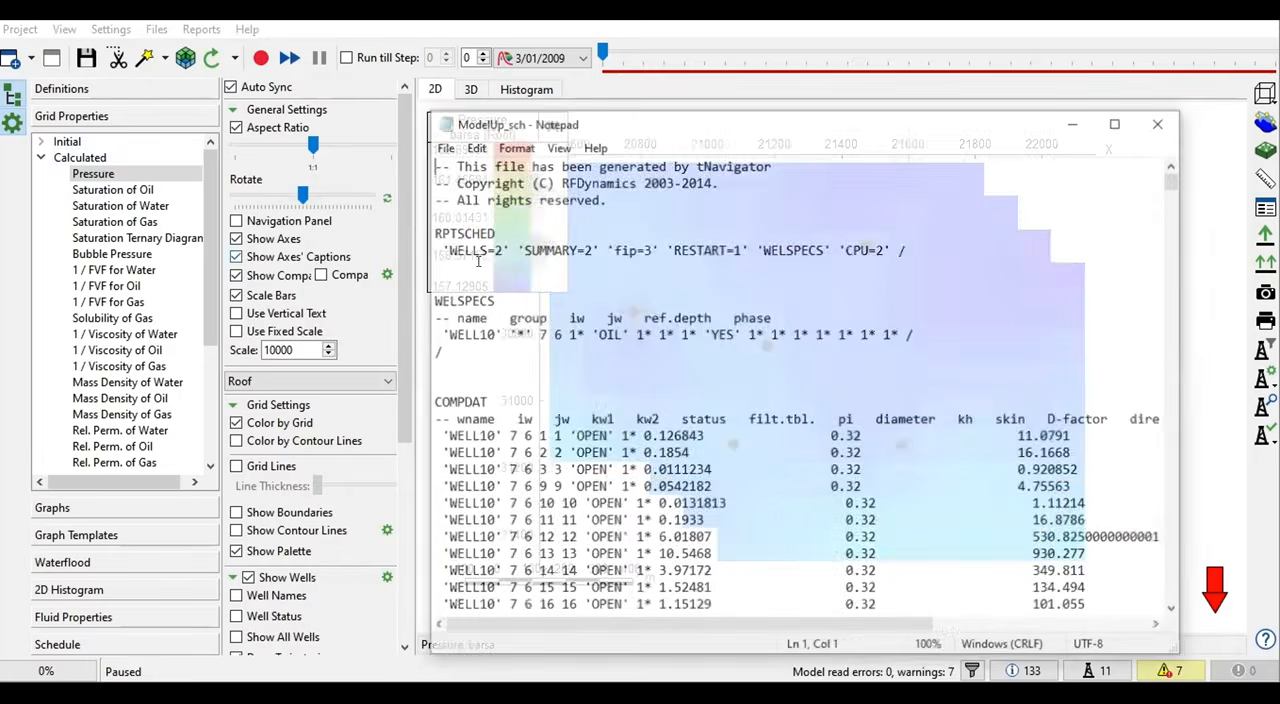
{"action": "scroll", "coordinate": [483, 402], "scroll_direction": "down", "scroll_amount": 3}
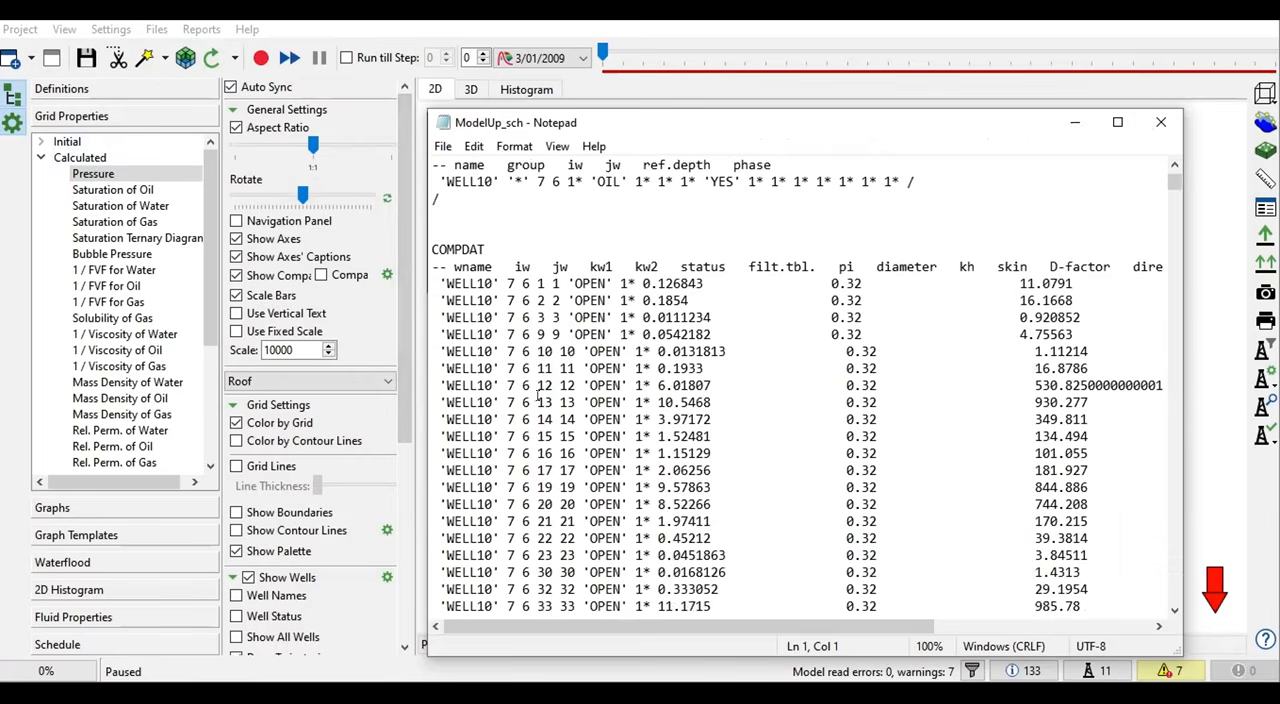
{"action": "left_click_drag", "start_coordinate": [1185, 187], "coordinate": [687, 585]}
{"action": "left_click_drag", "start_coordinate": [573, 573], "coordinate": [432, 553]}
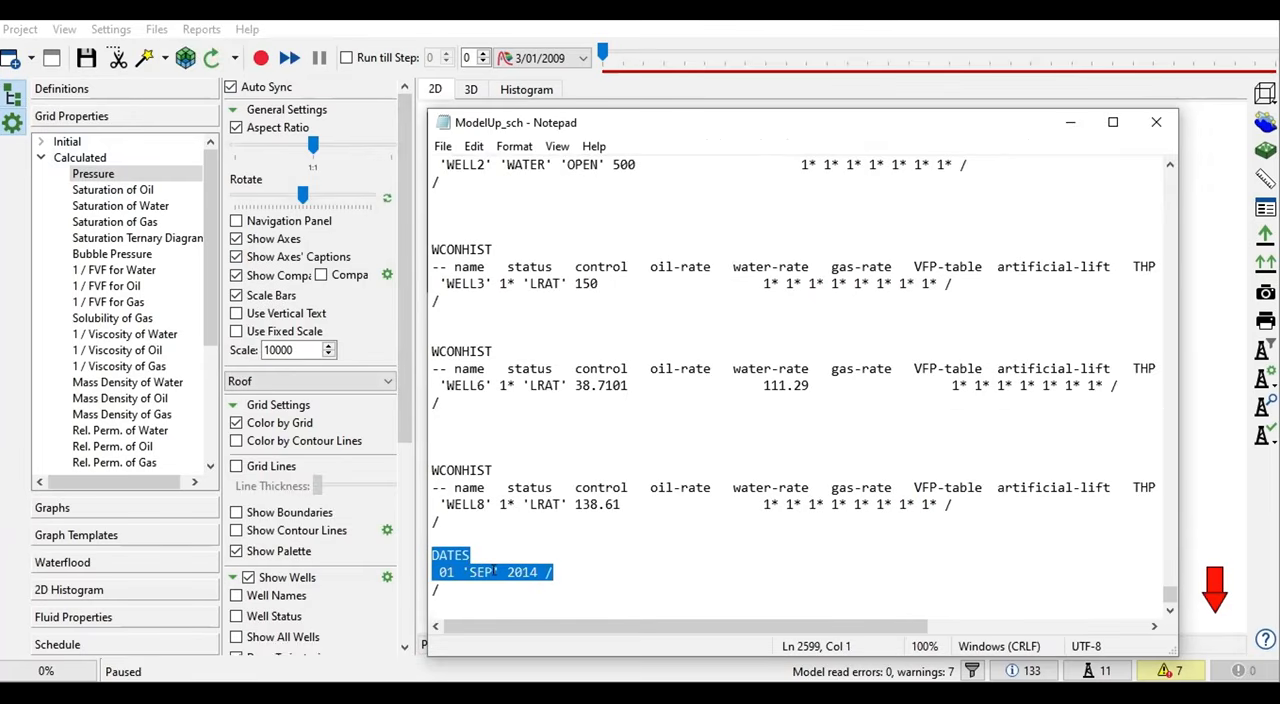
{"action": "left_click", "coordinate": [555, 572]}
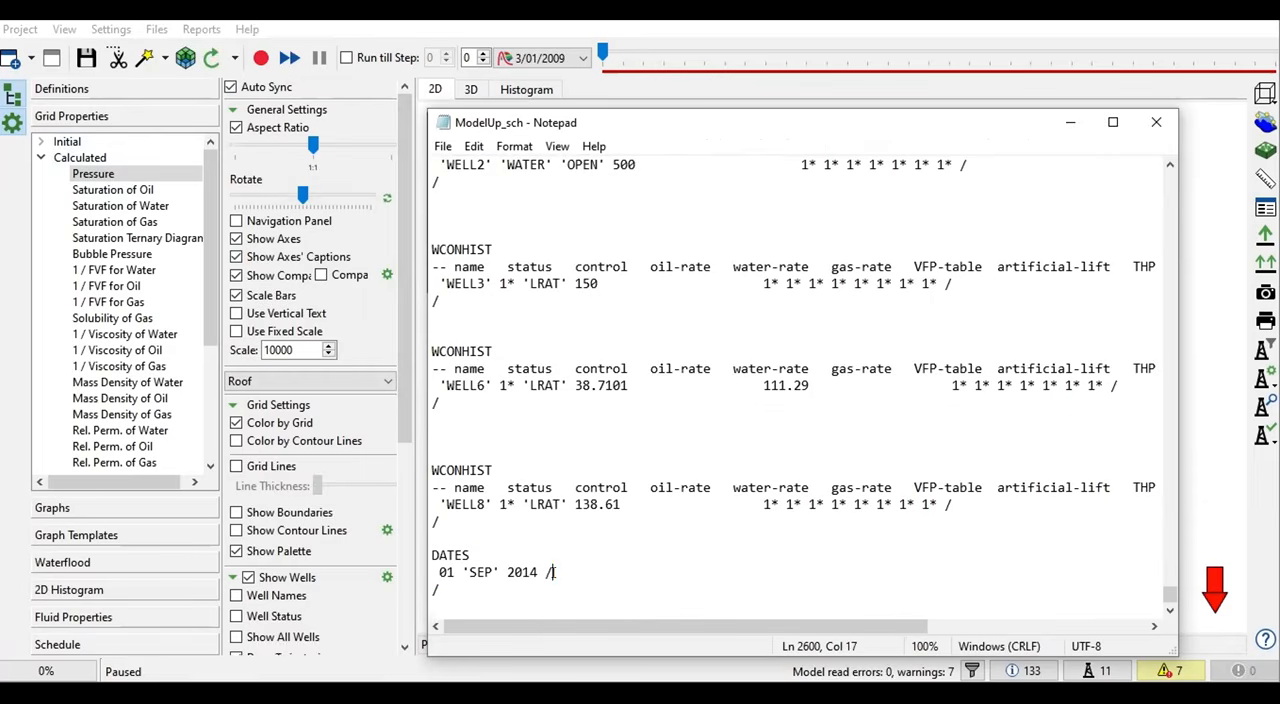
- Examine the WCONINJH and WCONHIST well control records near the end of the schedule file, and close the file
{"action": "scroll", "coordinate": [556, 540], "scroll_direction": "up", "scroll_amount": 2}
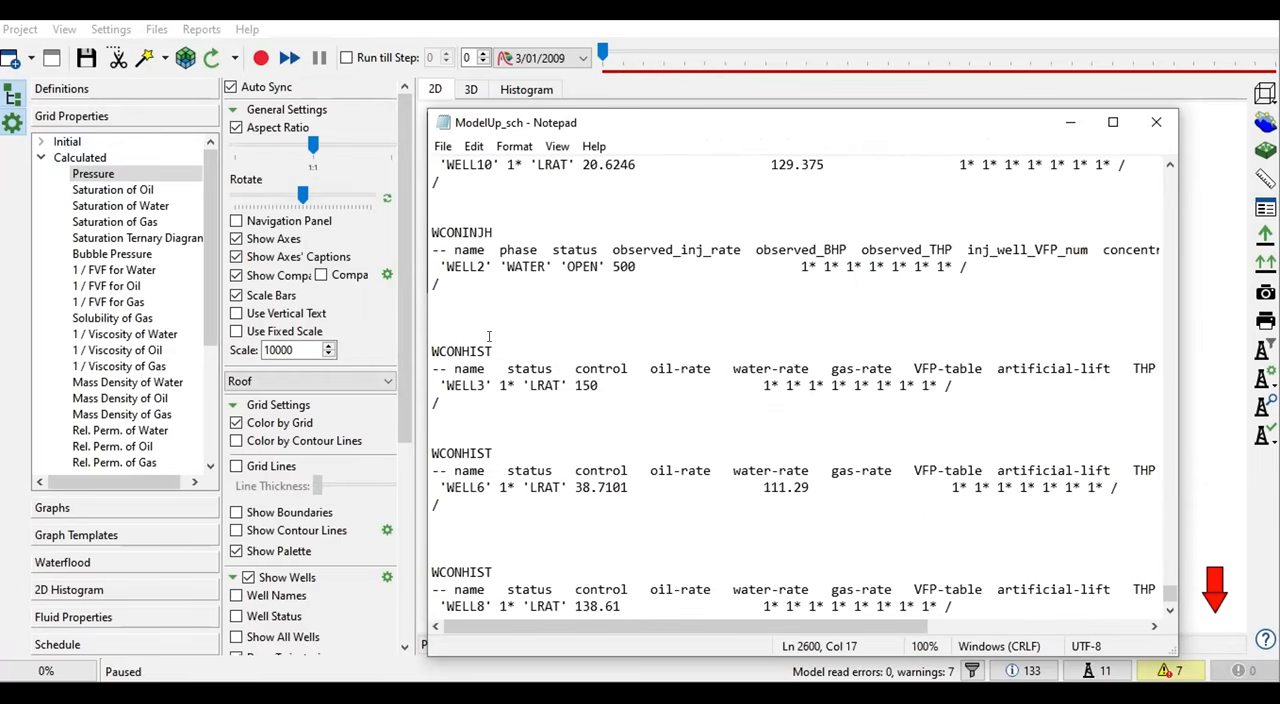
{"action": "double_click", "coordinate": [498, 226]}
{"action": "left_click", "coordinate": [481, 246]}
{"action": "scroll", "coordinate": [549, 398], "scroll_direction": "down", "scroll_amount": 2}
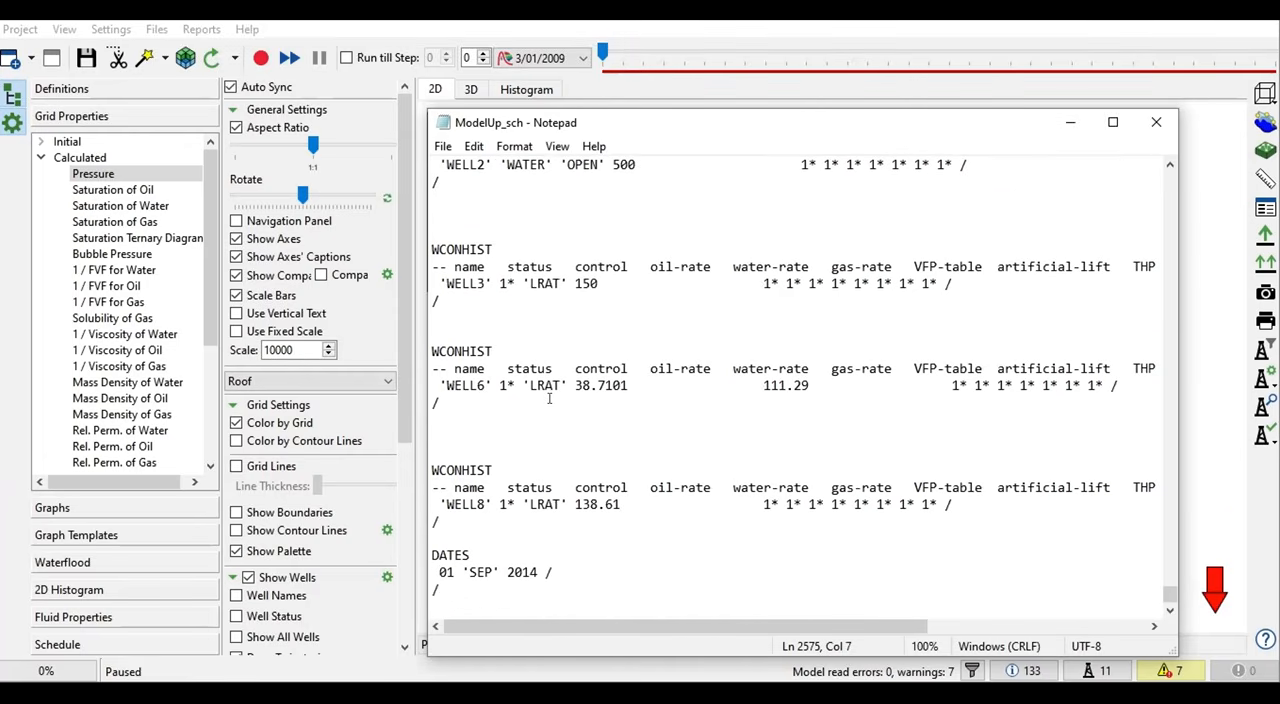
{"action": "scroll", "coordinate": [549, 398], "scroll_direction": "up", "scroll_amount": 10}
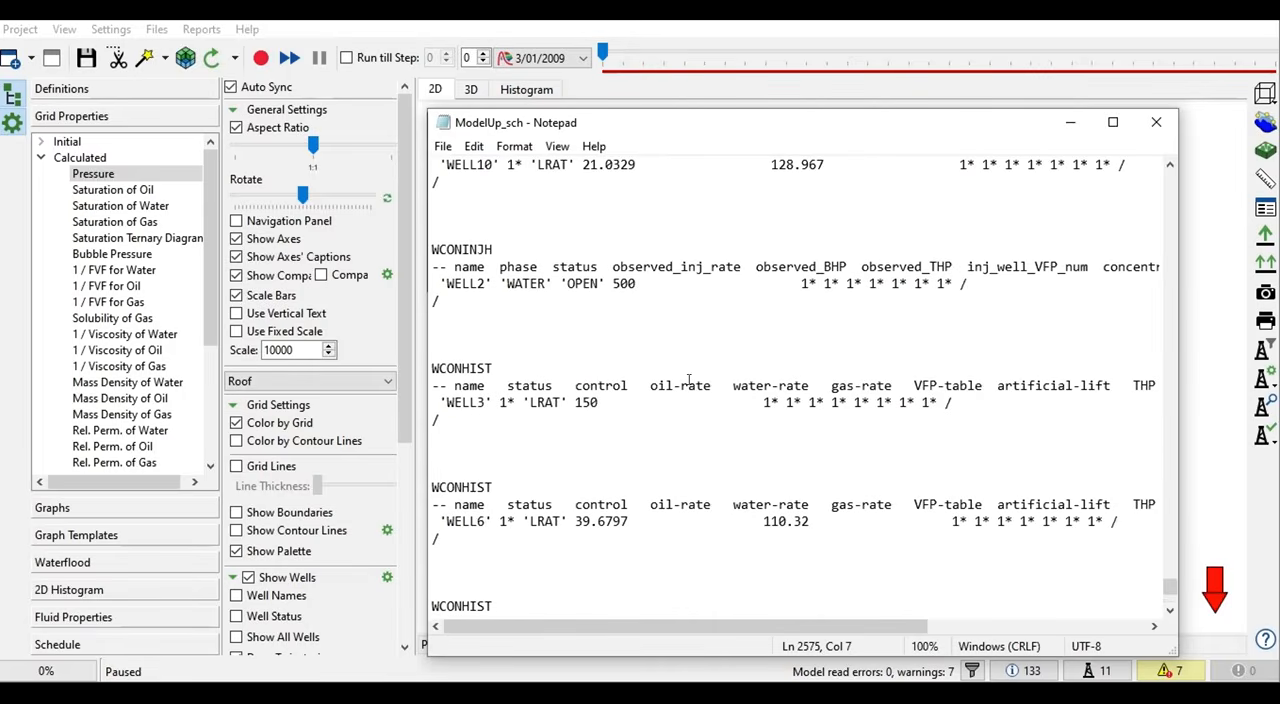
{"action": "left_click", "coordinate": [1156, 122]}
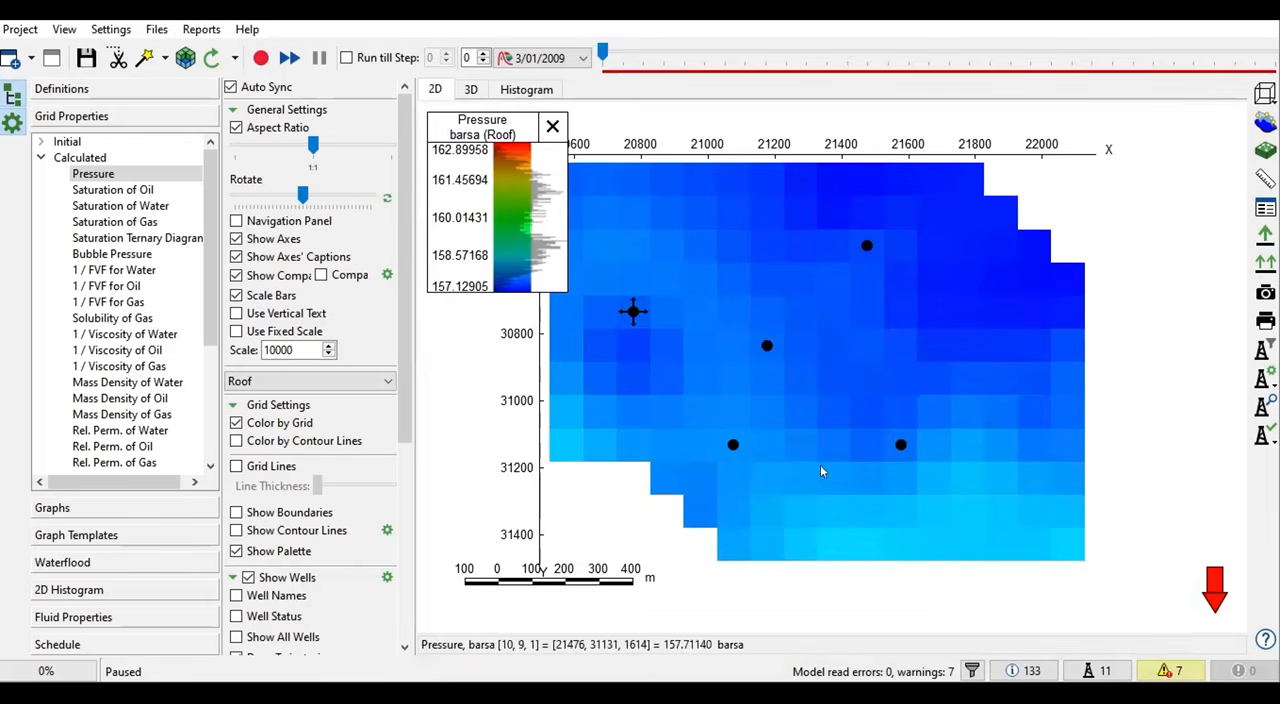
- View the calculated oil, water and gas saturations and the bubble pressure on the 2D map
{"action": "scroll", "coordinate": [769, 541], "scroll_direction": "down", "scroll_amount": 1}
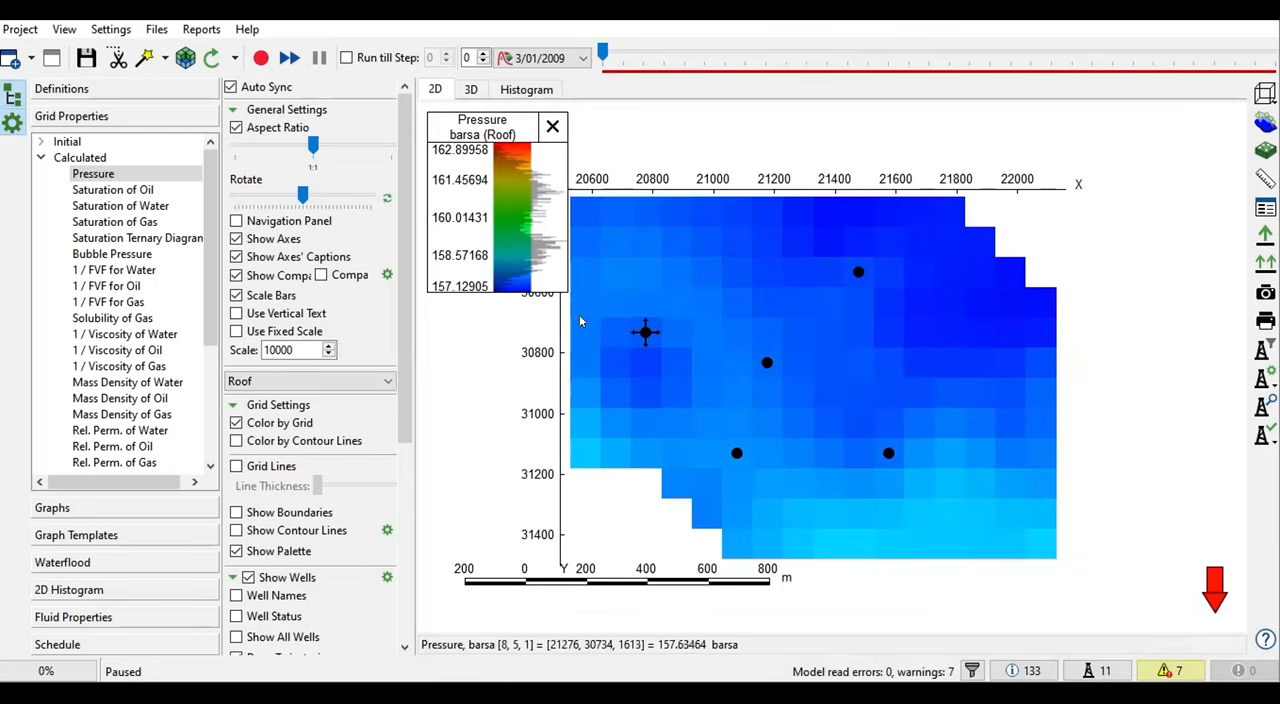
{"action": "left_click", "coordinate": [148, 190]}
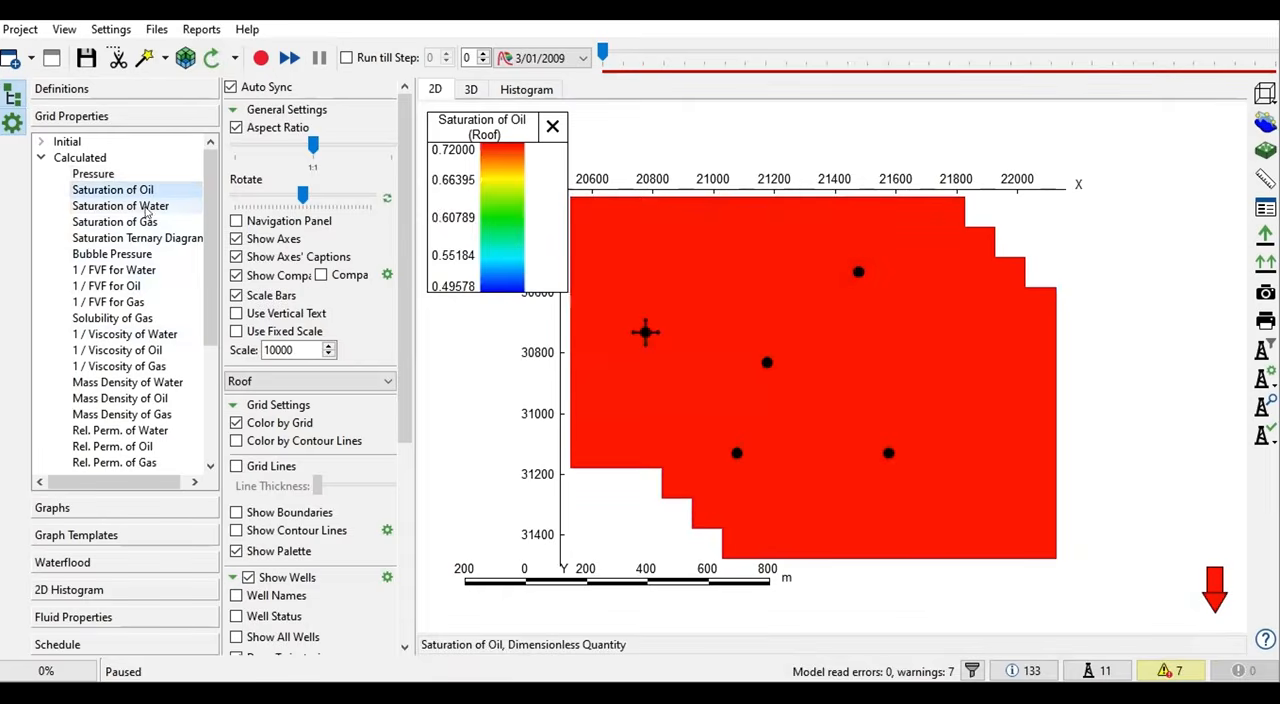
{"action": "left_click", "coordinate": [145, 206]}
{"action": "left_click", "coordinate": [142, 223]}
{"action": "left_click", "coordinate": [130, 254]}
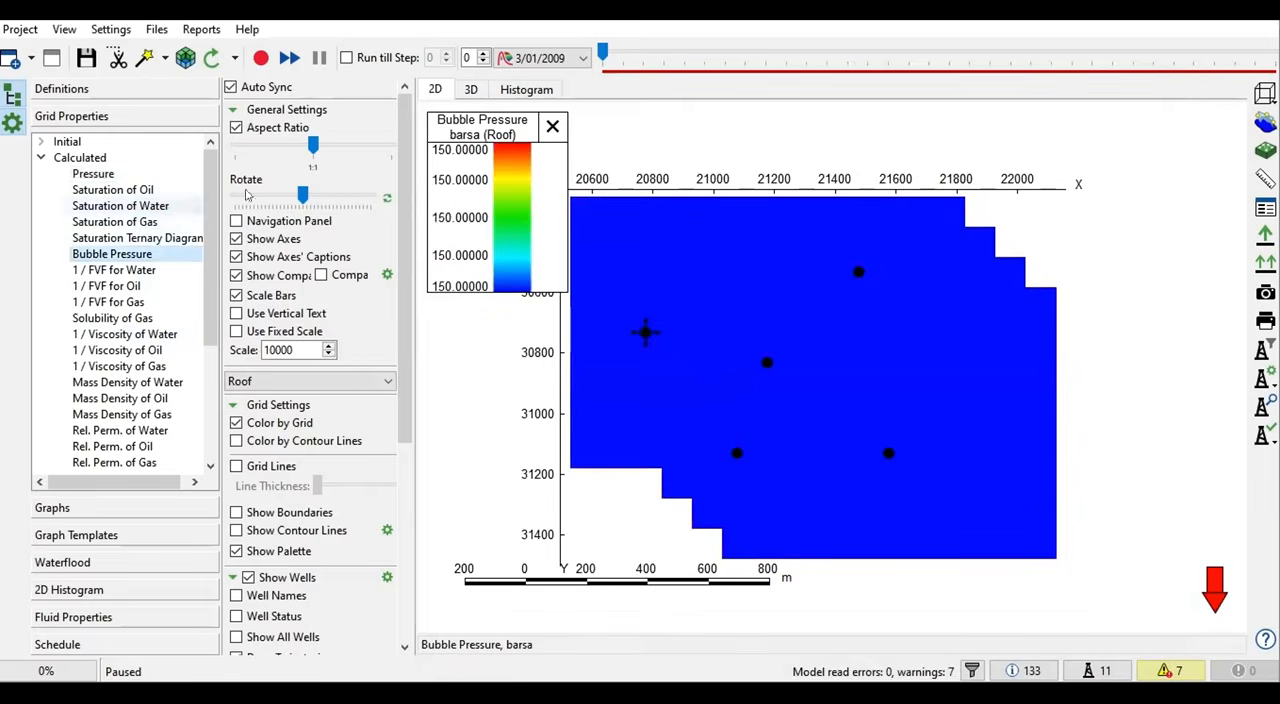
- Return to the 3D view and export the trajectories of all five wells to MODELUP_welltracks.txt
{"action": "left_click", "coordinate": [471, 90]}
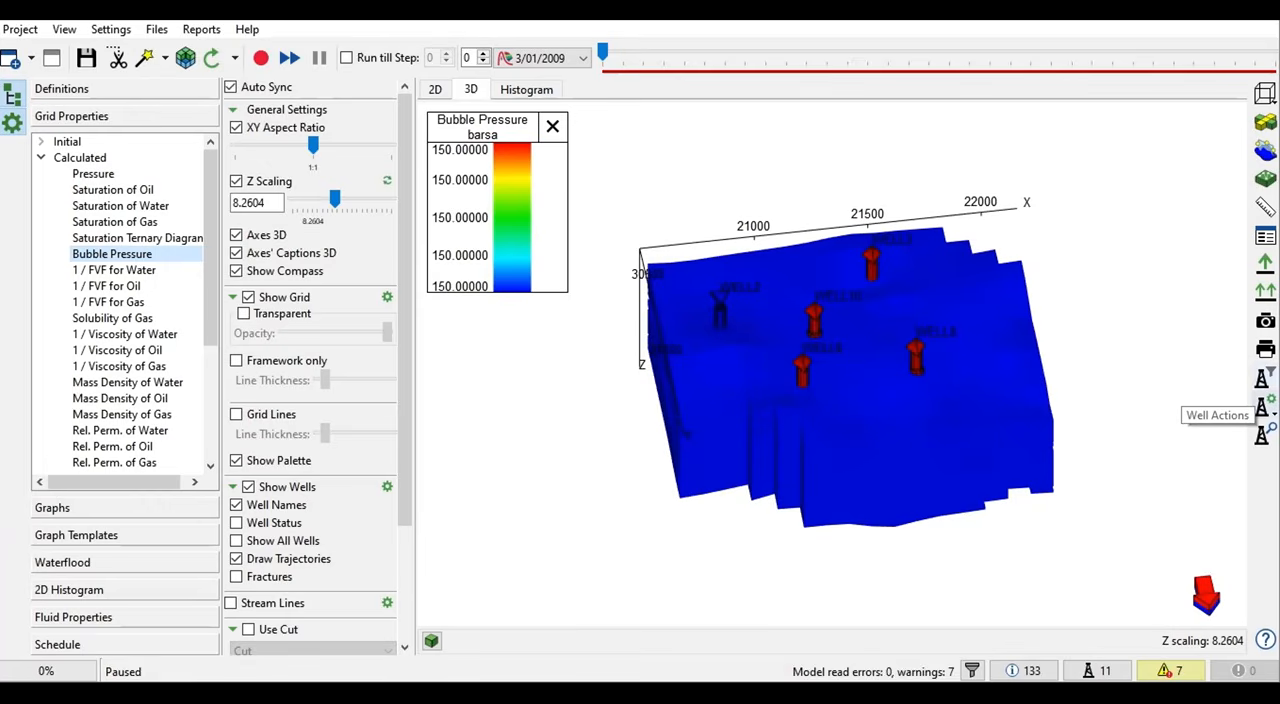
{"action": "left_click", "coordinate": [1262, 406]}
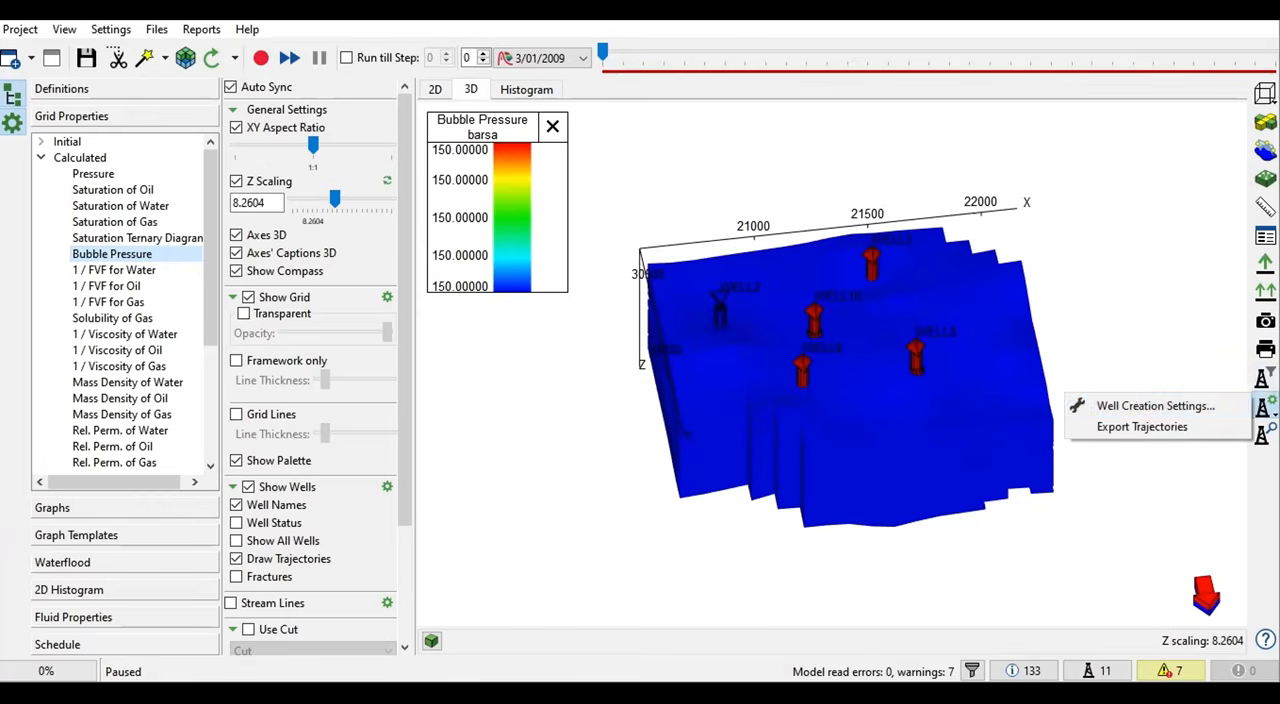
{"action": "left_click", "coordinate": [1140, 427]}
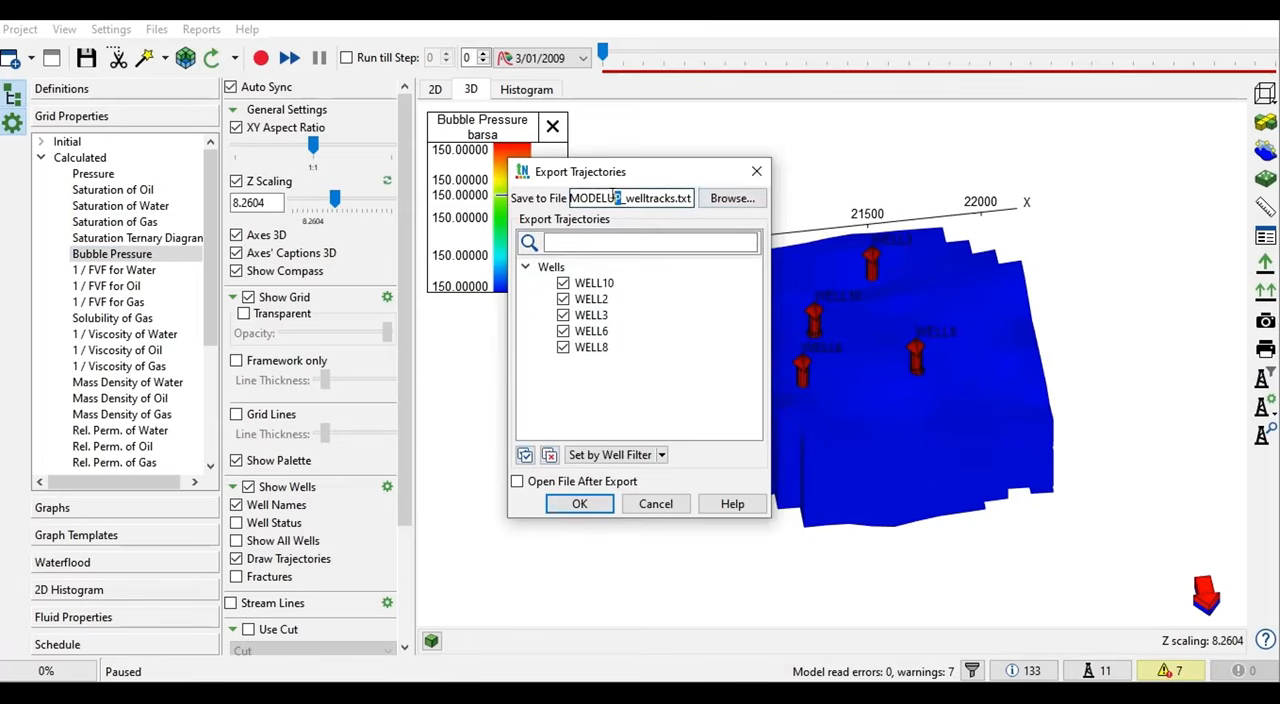
{"action": "left_click", "coordinate": [579, 503]}
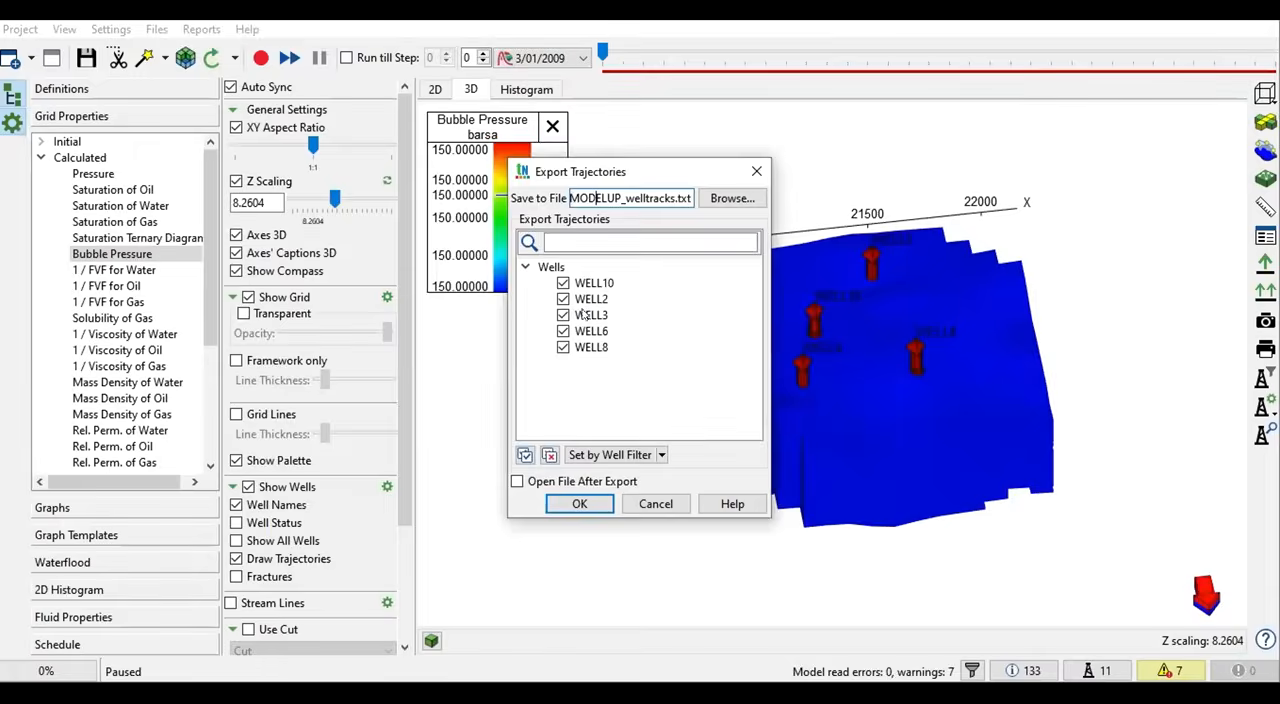
{"action": "left_click", "coordinate": [592, 508]}
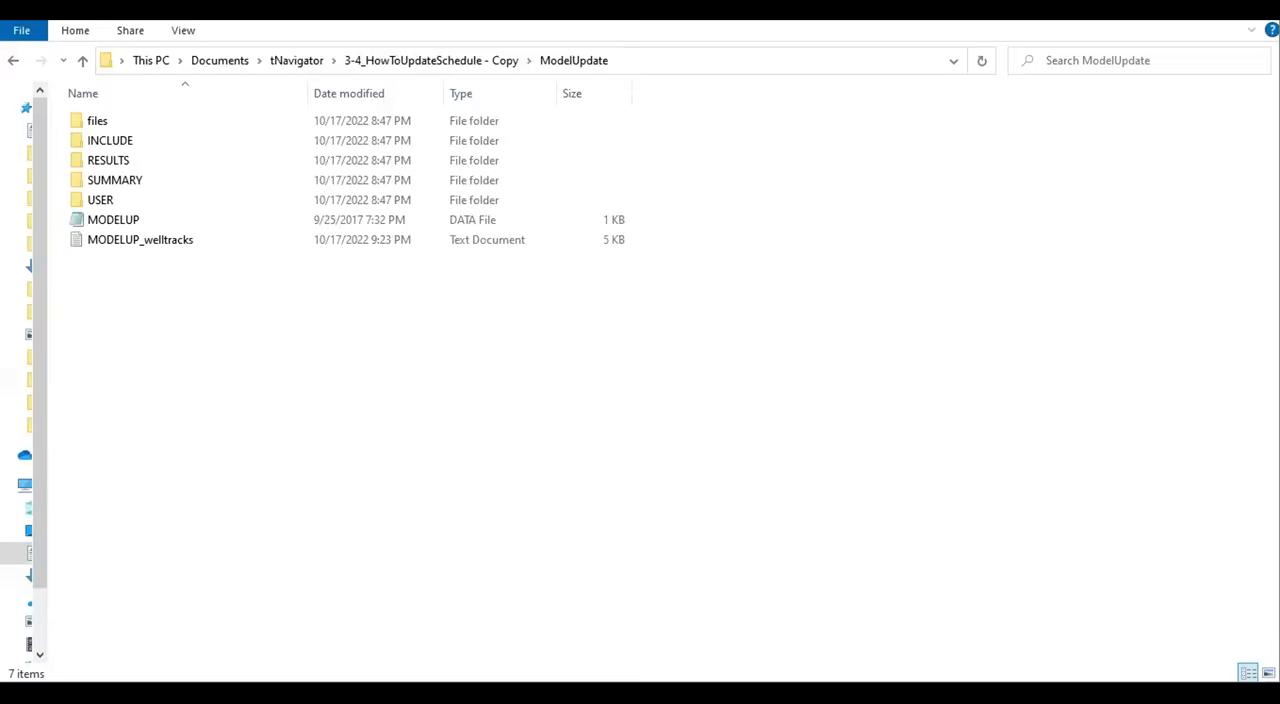
- Open the exported MODELUP_welltracks file from the ModelUpdate folder and examine the WELLTRACK coordinates of each well
{"action": "double_click", "coordinate": [152, 241]}
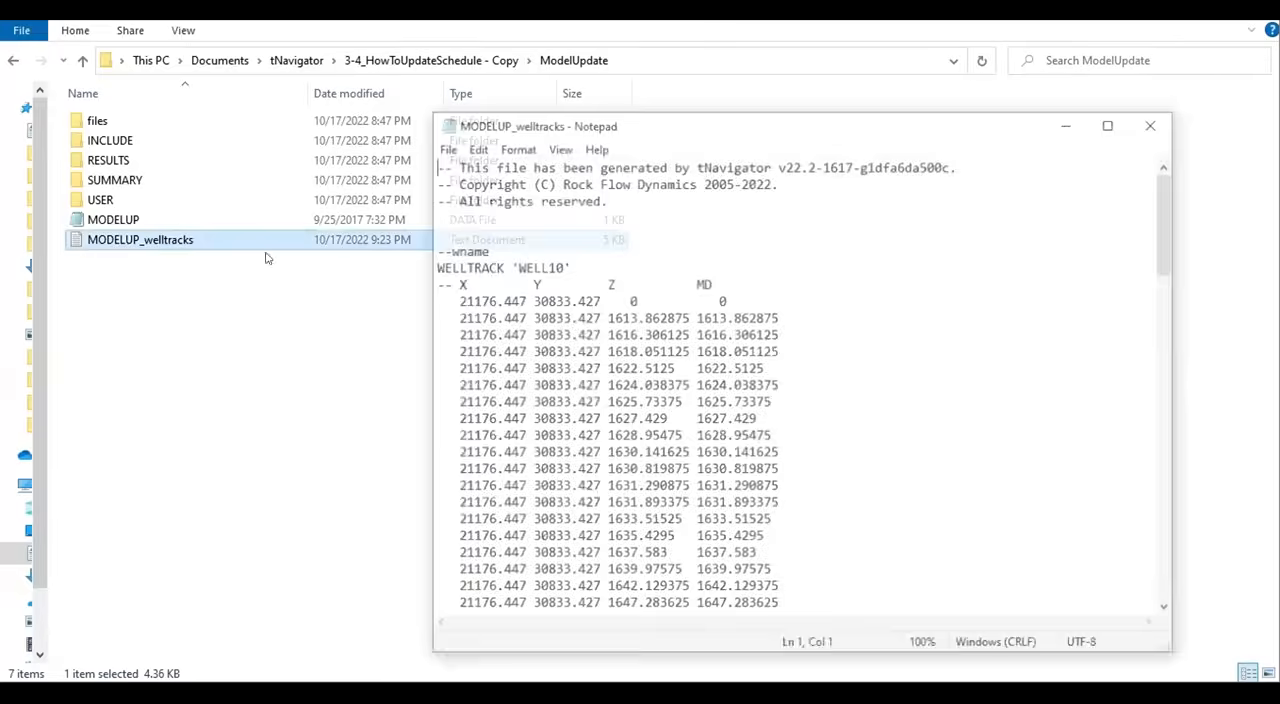
{"action": "scroll", "coordinate": [588, 300], "scroll_direction": "down", "scroll_amount": 4}
{"action": "scroll", "coordinate": [550, 290], "scroll_direction": "up", "scroll_amount": 4}
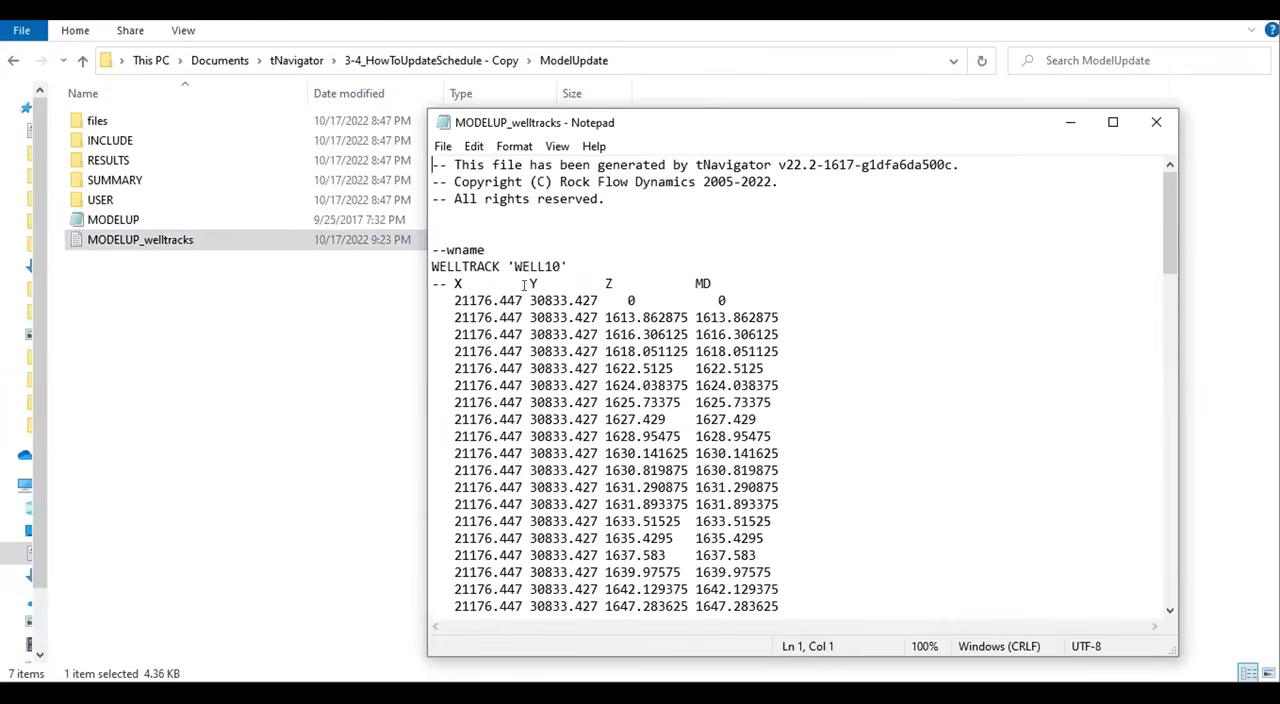
{"action": "left_click_drag", "start_coordinate": [565, 261], "coordinate": [461, 266]}
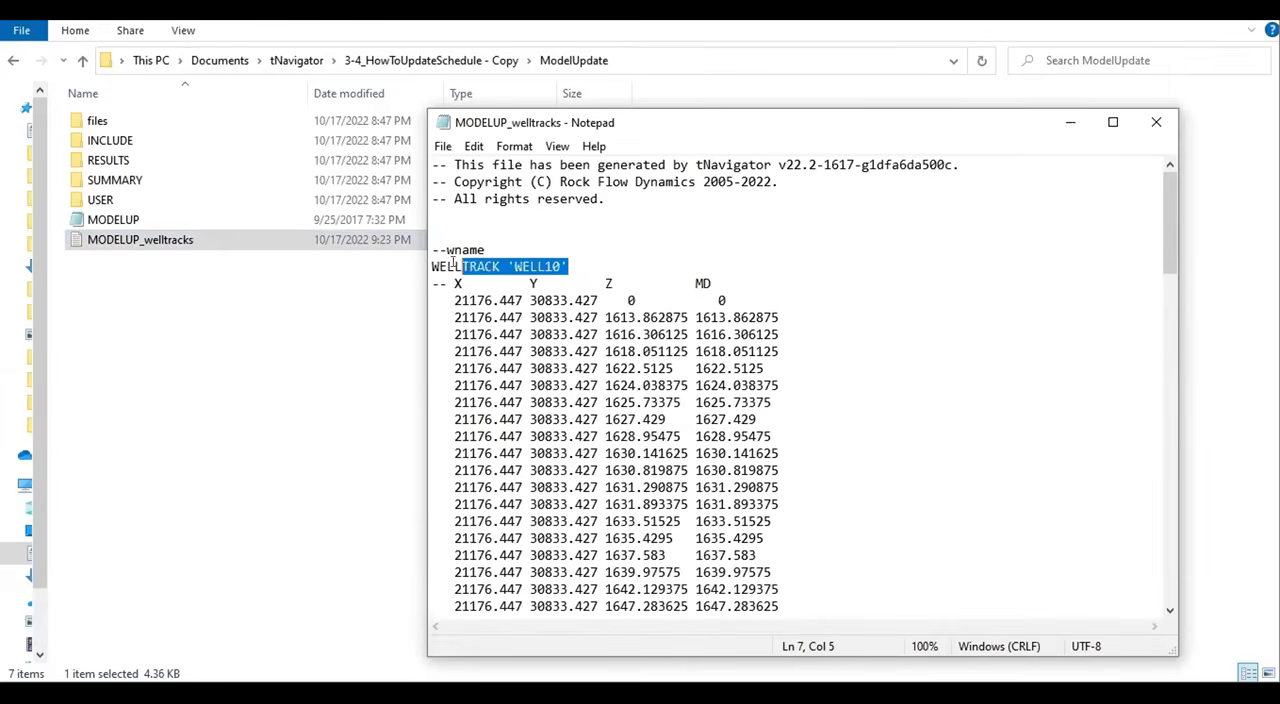
{"action": "scroll", "coordinate": [565, 453], "scroll_direction": "down", "scroll_amount": 7}
{"action": "left_click_drag", "start_coordinate": [562, 402], "coordinate": [498, 402]}
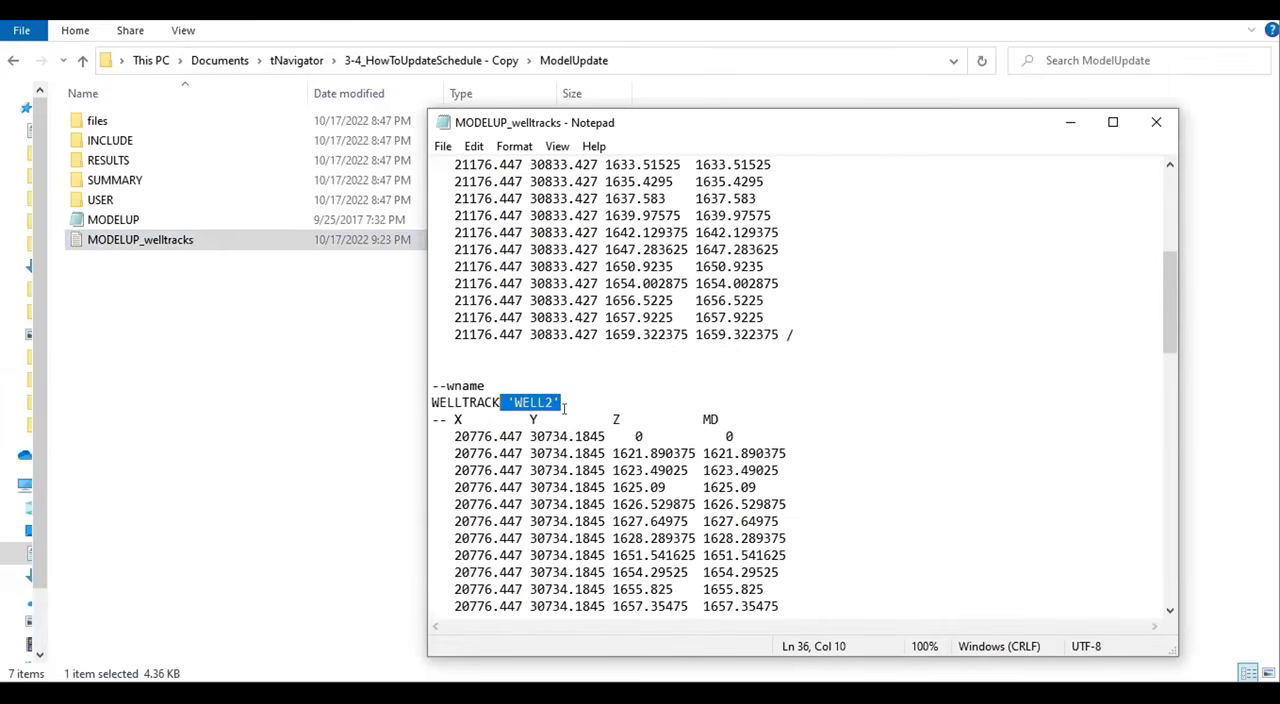
{"action": "scroll", "coordinate": [530, 380], "scroll_direction": "down", "scroll_amount": 8}
{"action": "scroll", "coordinate": [570, 424], "scroll_direction": "down", "scroll_amount": 4}
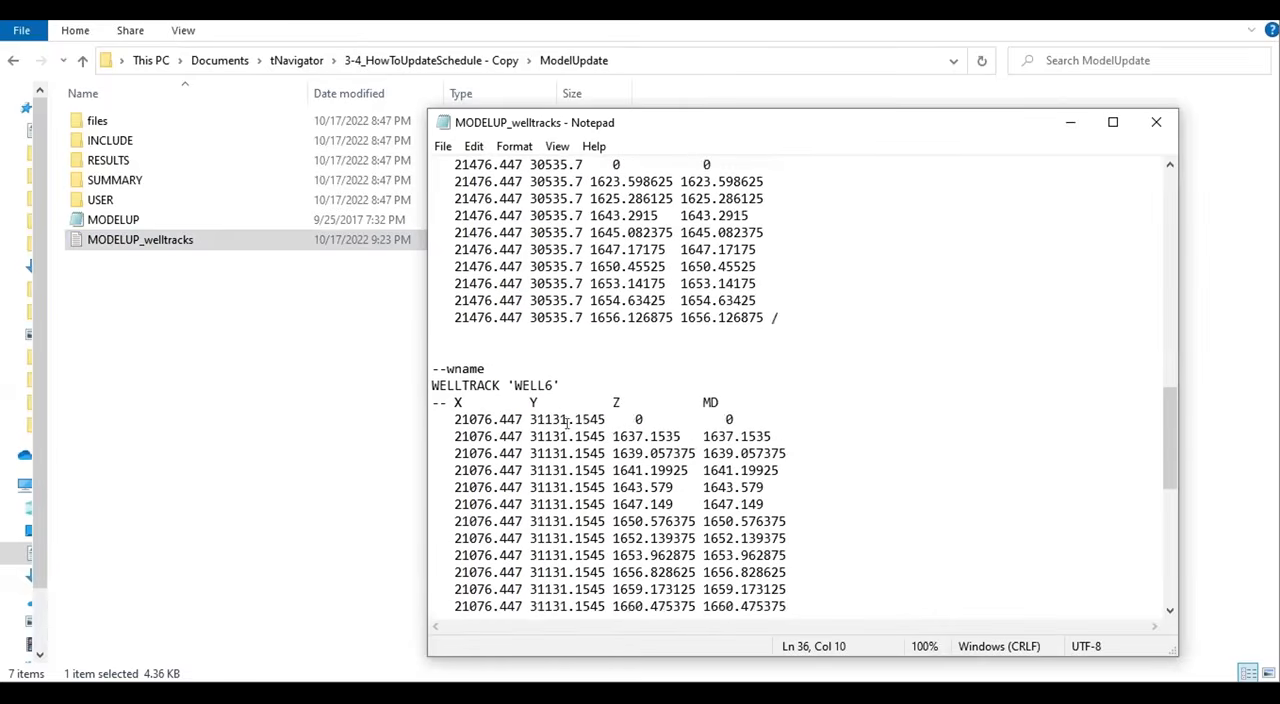
{"action": "scroll", "coordinate": [555, 392], "scroll_direction": "down", "scroll_amount": 4}
{"action": "scroll", "coordinate": [556, 392], "scroll_direction": "down", "scroll_amount": 5}
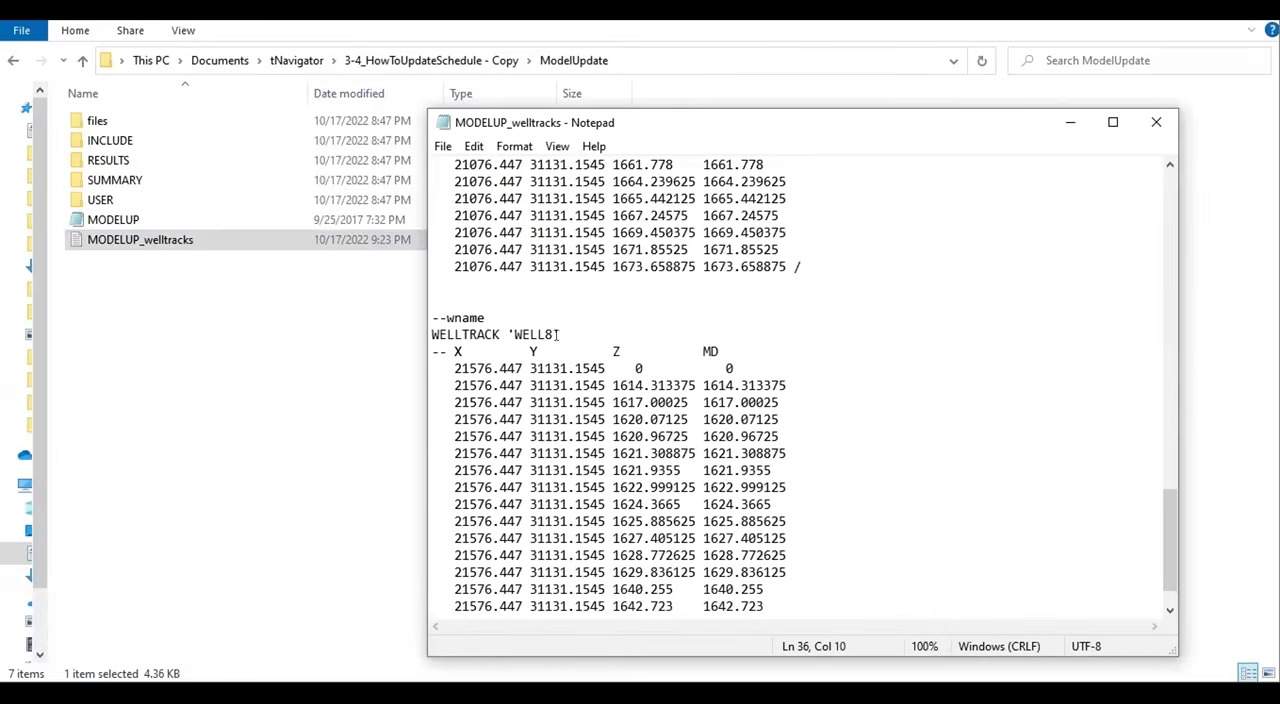
{"action": "scroll", "coordinate": [555, 332], "scroll_direction": "down", "scroll_amount": 1}
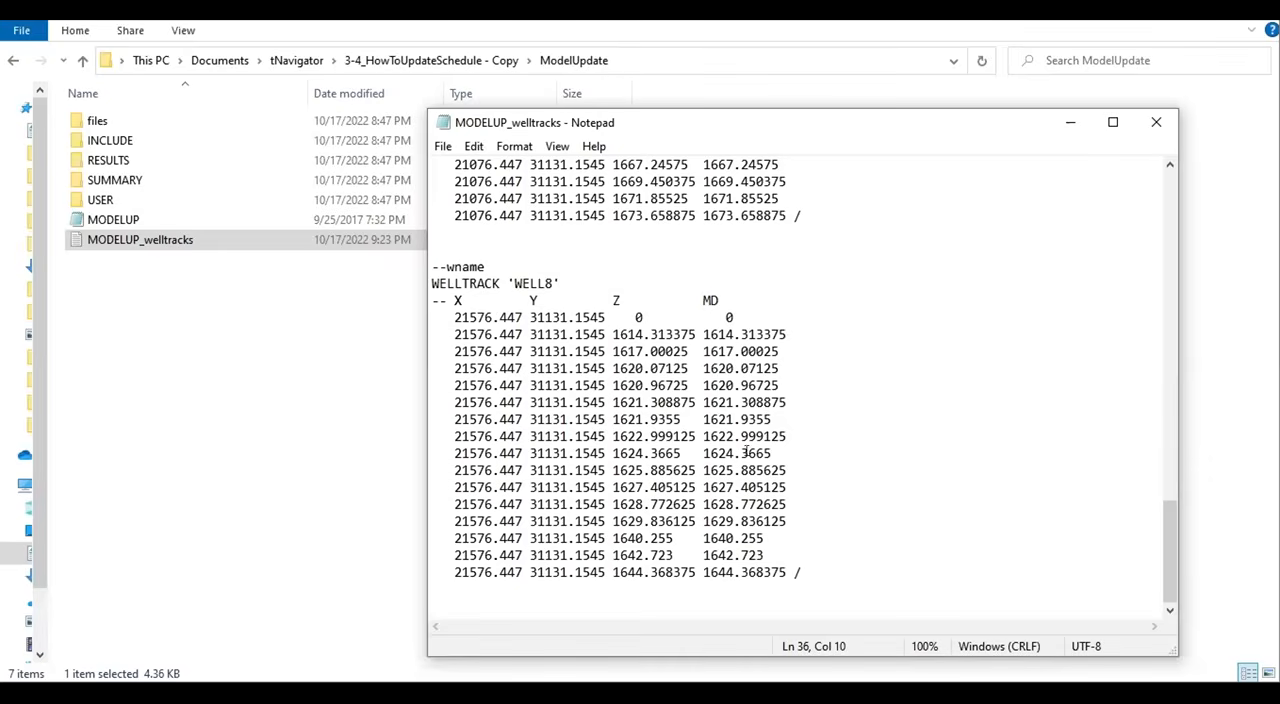
- Close the exported trajectories file and start Load Well Data for the model in tNavigator
{"action": "key", "text": "alt+F4"}
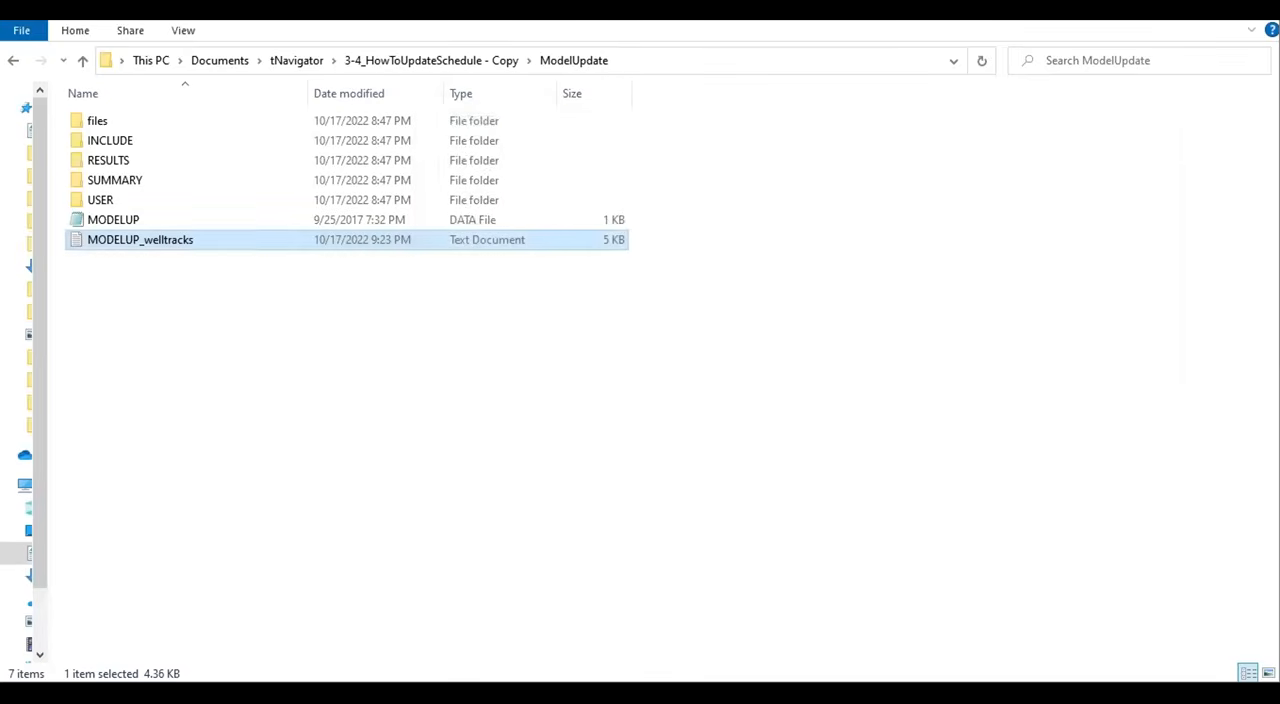
{"action": "key", "text": "alt+Tab"}
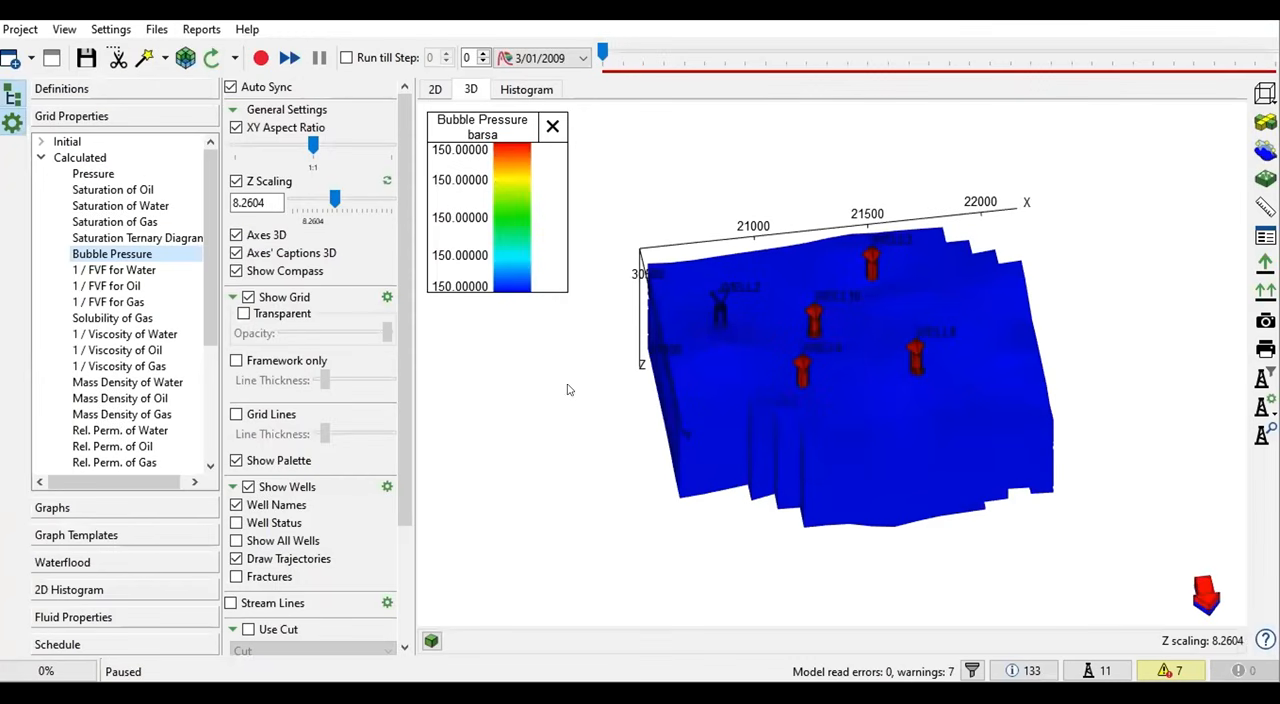
{"action": "left_click", "coordinate": [21, 31]}
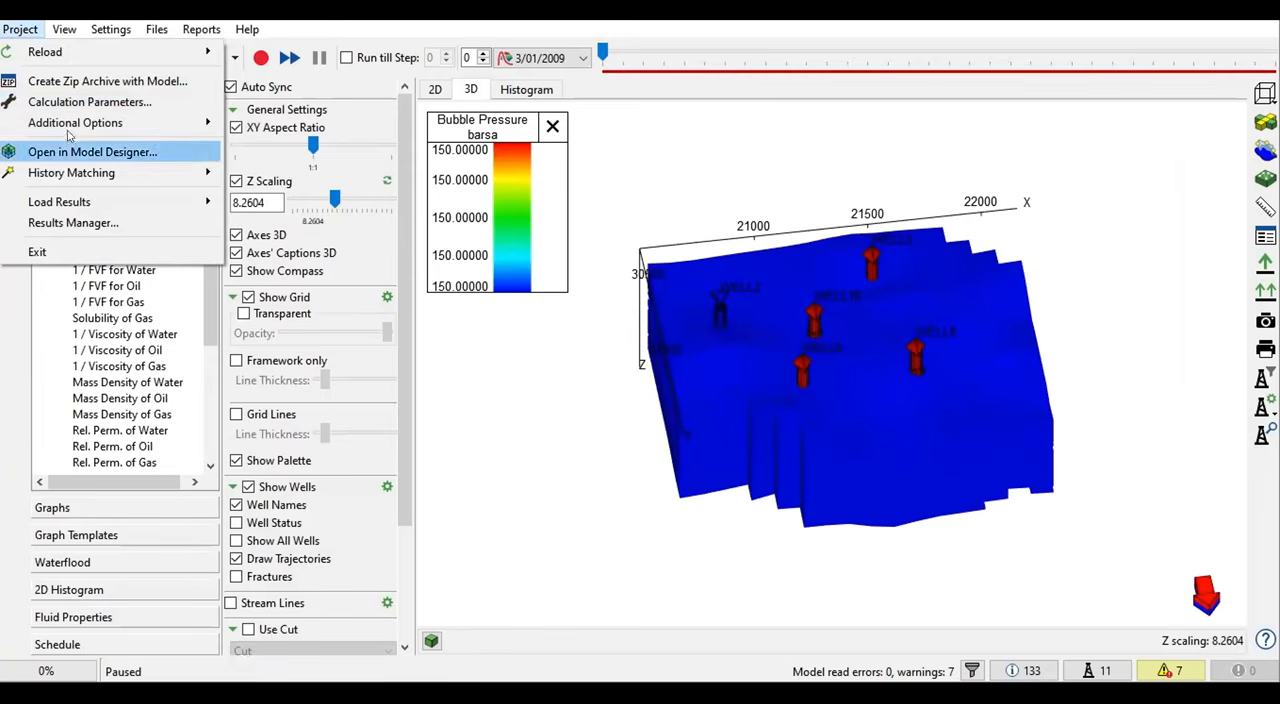
{"action": "mouse_move", "coordinate": [69, 131]}
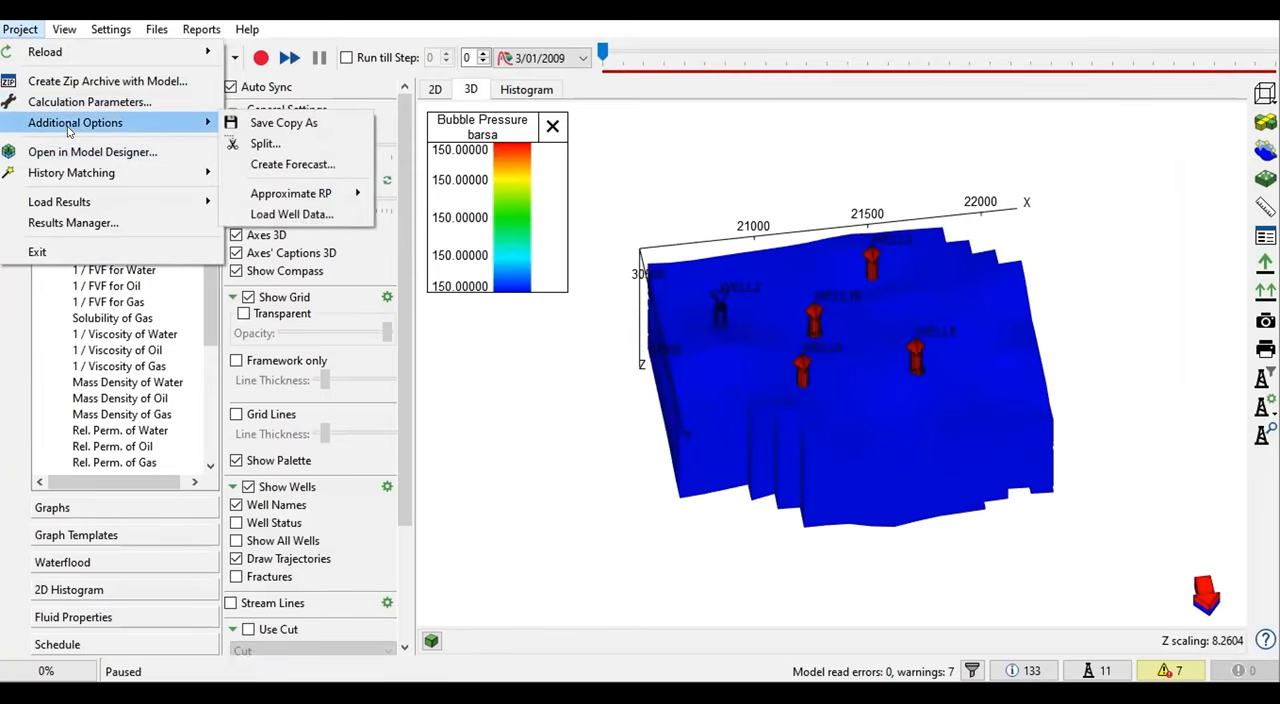
{"action": "left_click", "coordinate": [290, 214]}
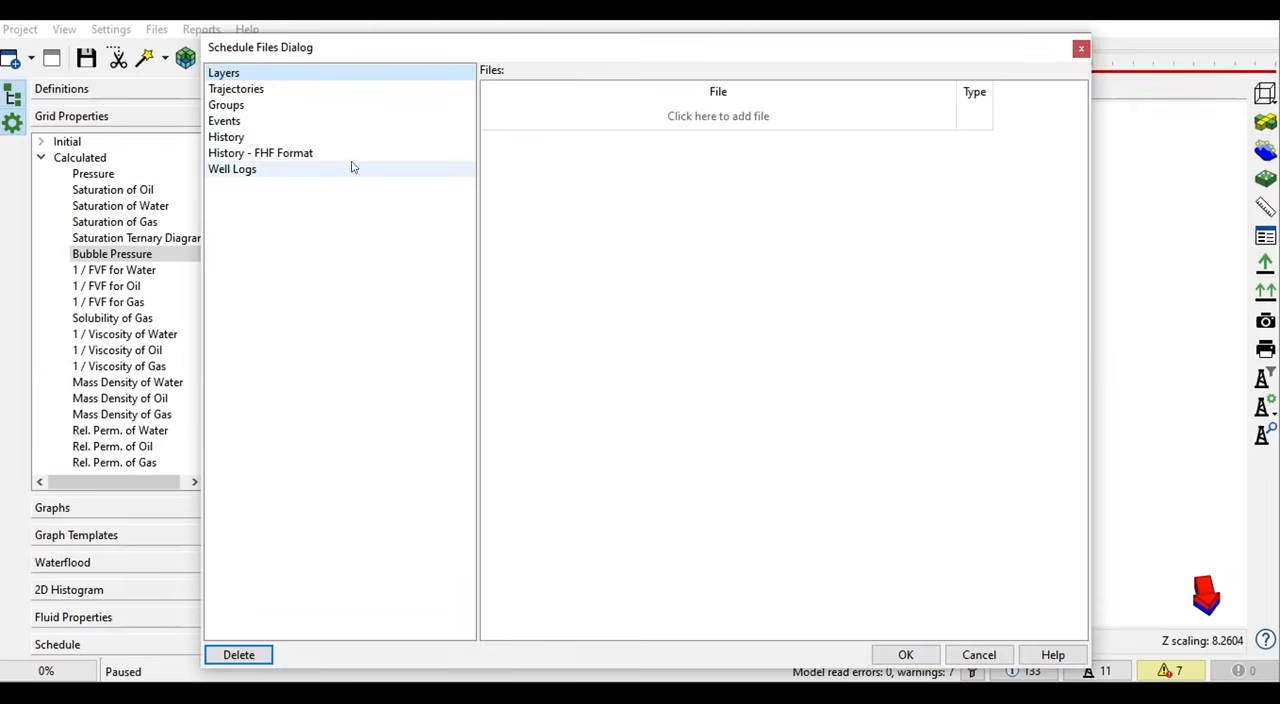
- Add MODELUP_welltracks from the ModelUpdate folder to the trajectories and set its file type to Trajectory
{"action": "left_click", "coordinate": [233, 91]}
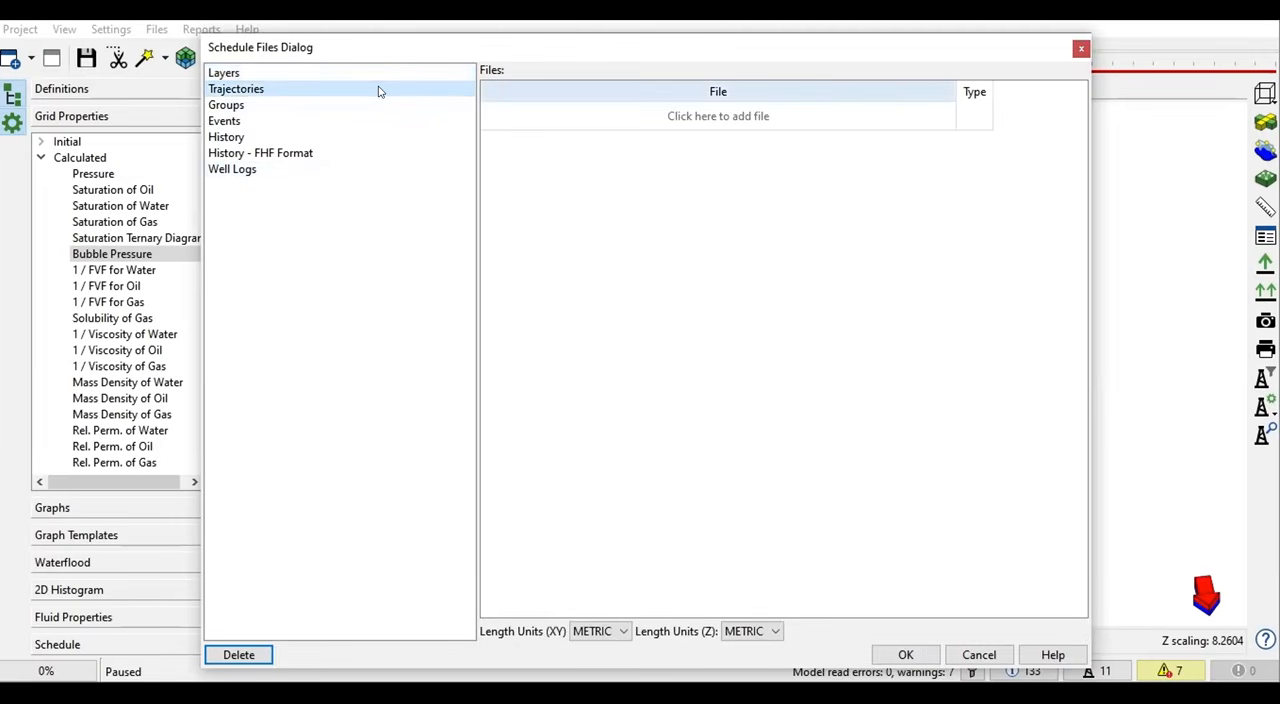
{"action": "left_click", "coordinate": [250, 91]}
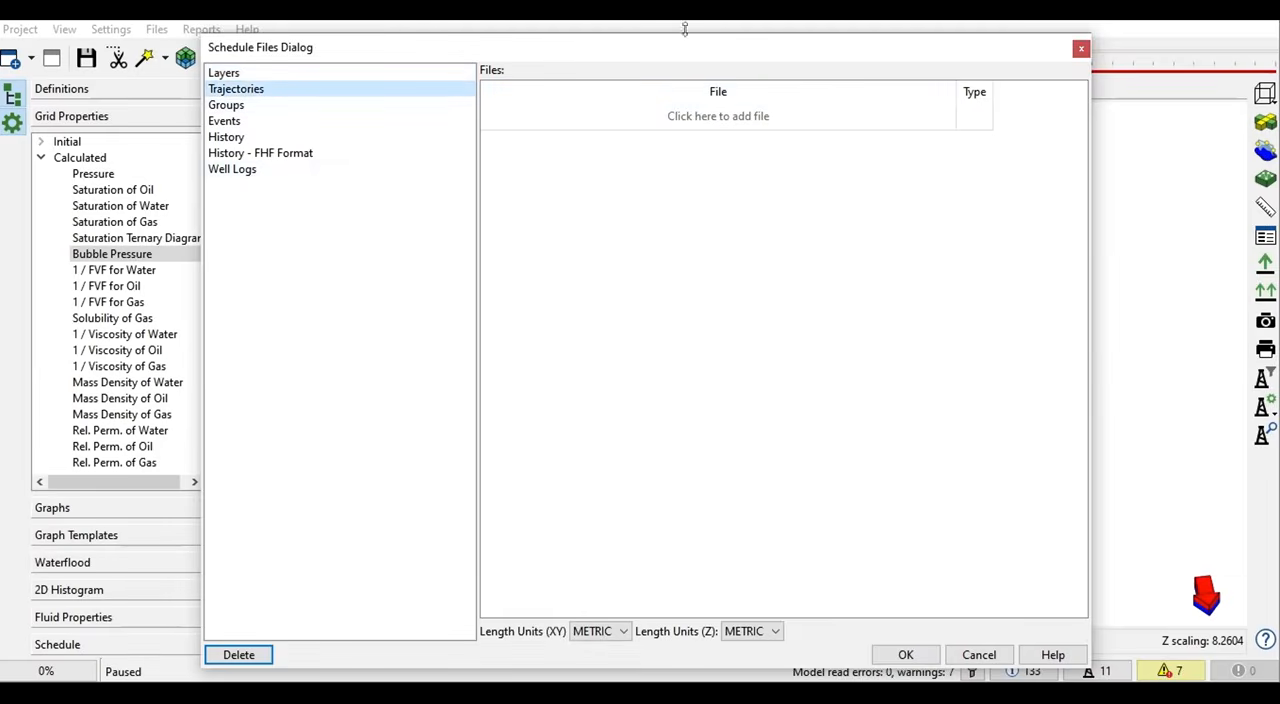
{"action": "left_click", "coordinate": [698, 120]}
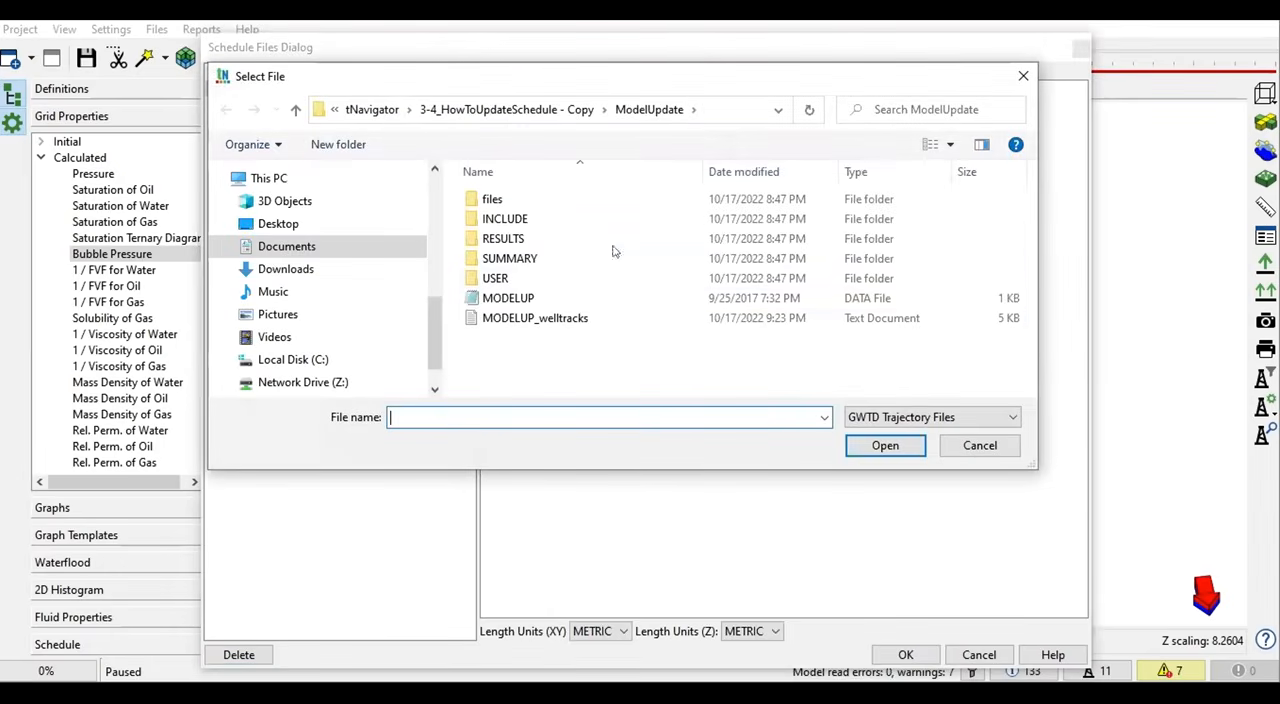
{"action": "left_click", "coordinate": [528, 317]}
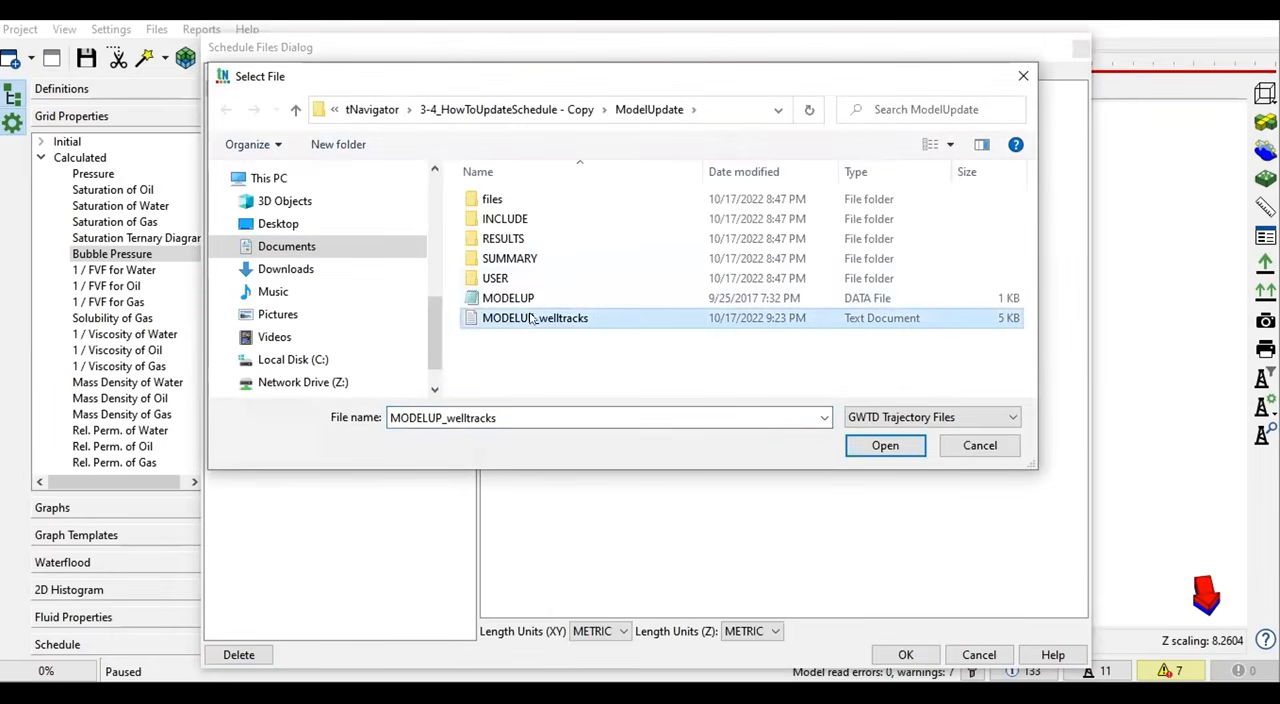
{"action": "left_click", "coordinate": [885, 446]}
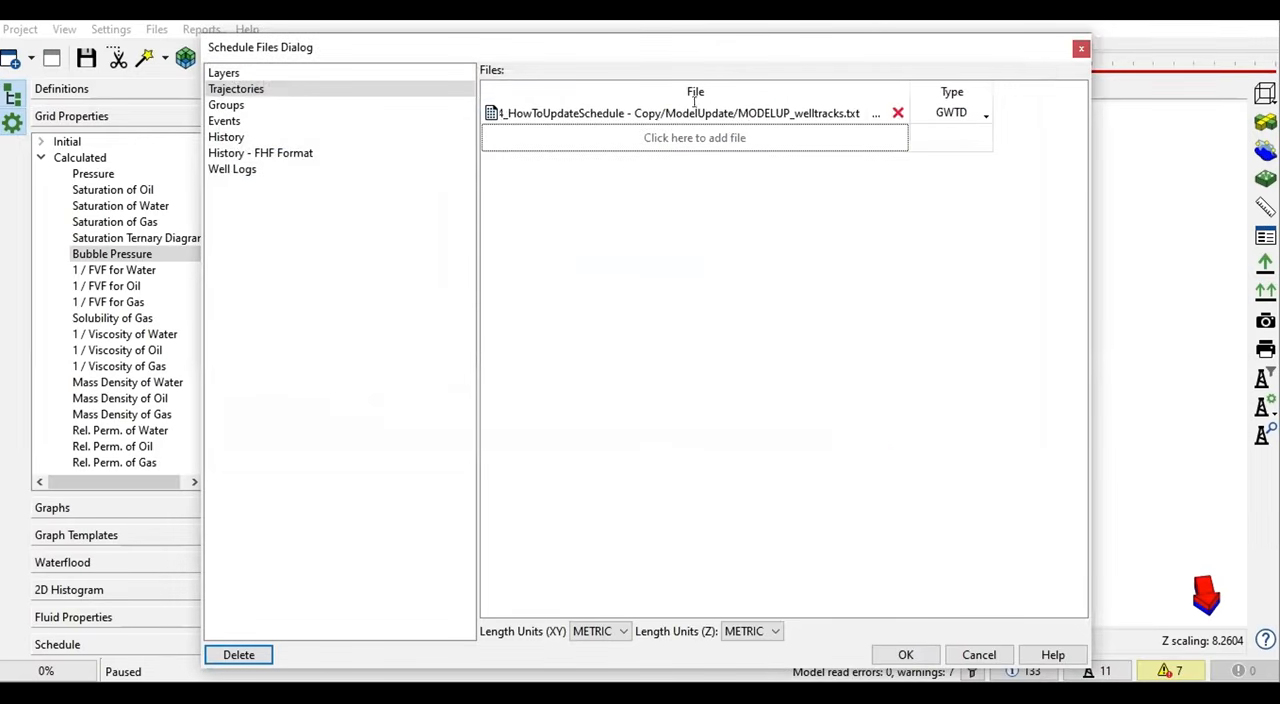
{"action": "left_click", "coordinate": [972, 112]}
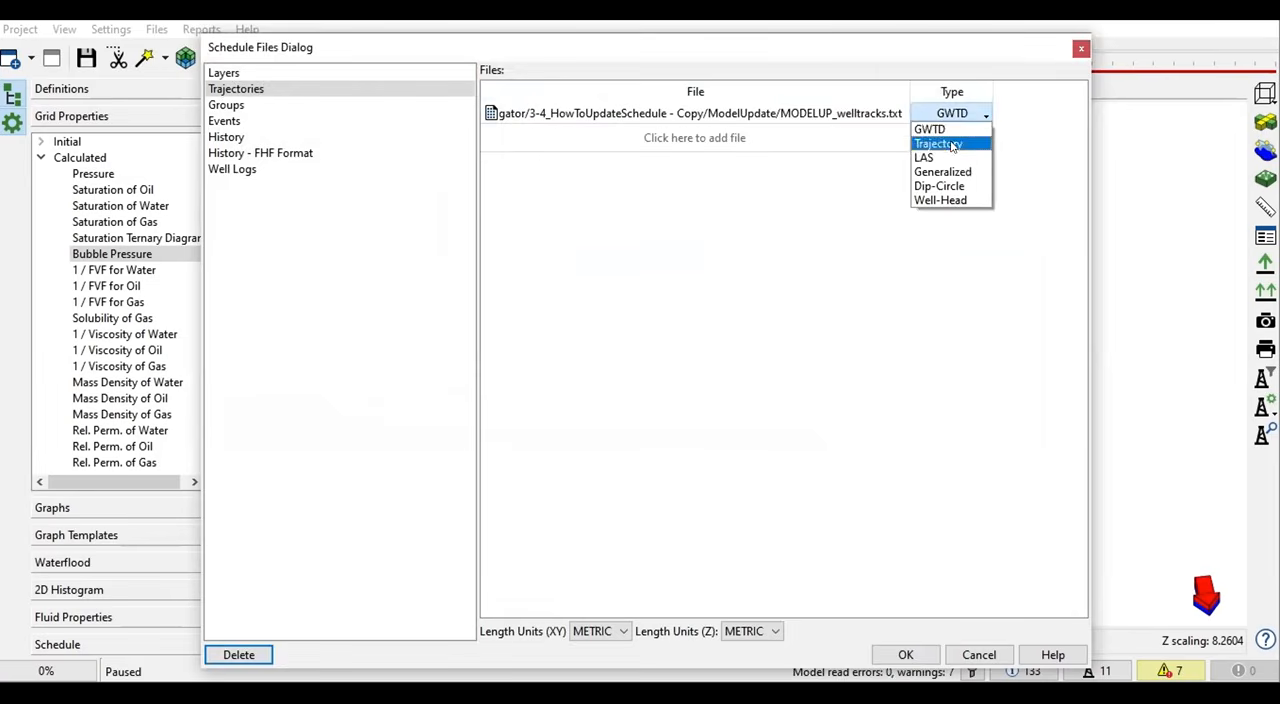
{"action": "left_click", "coordinate": [952, 145]}
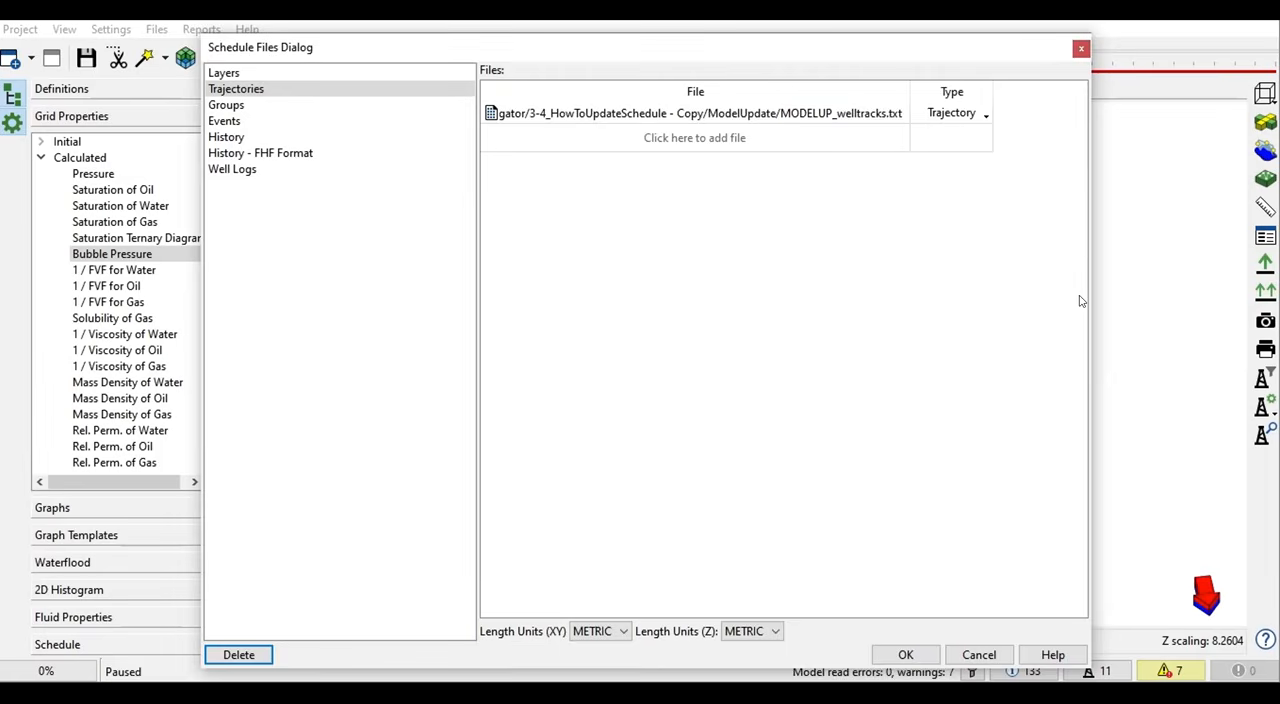
- Add WELL9.trj from the files subfolder as a second trajectory file and set its type to Trajectory
{"action": "left_click", "coordinate": [688, 143]}
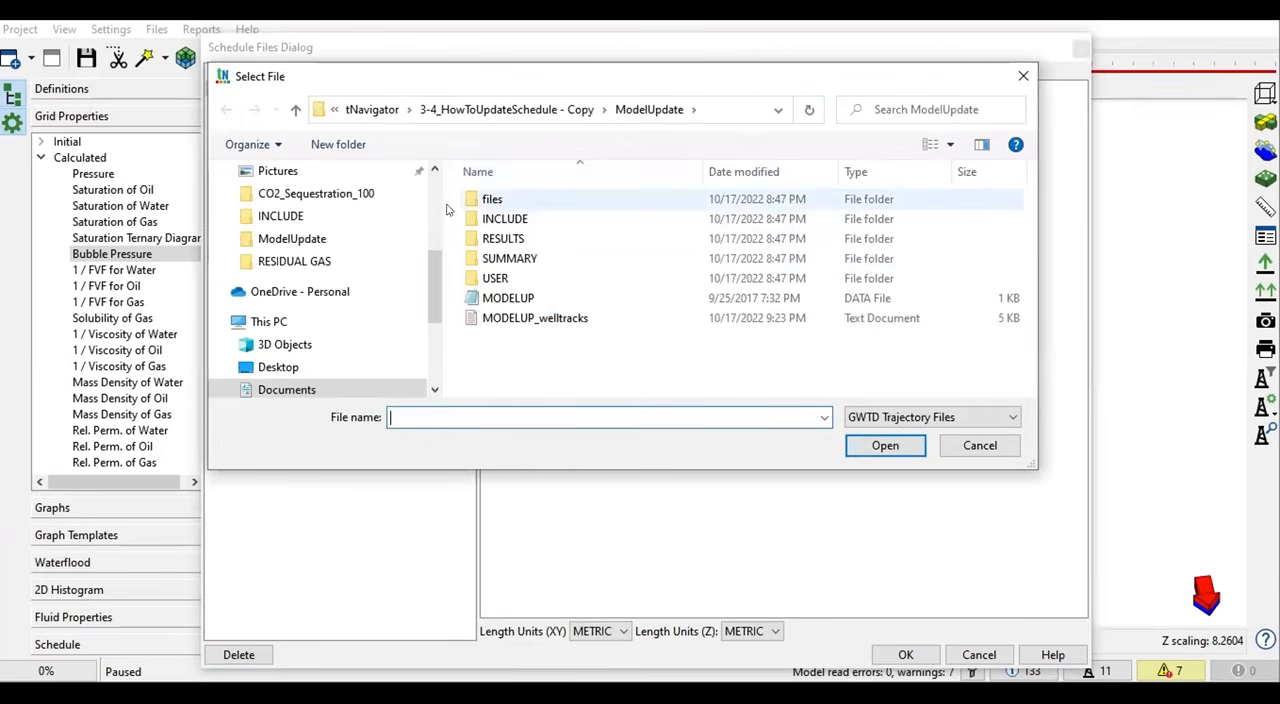
{"action": "left_click_drag", "start_coordinate": [440, 196], "coordinate": [315, 181]}
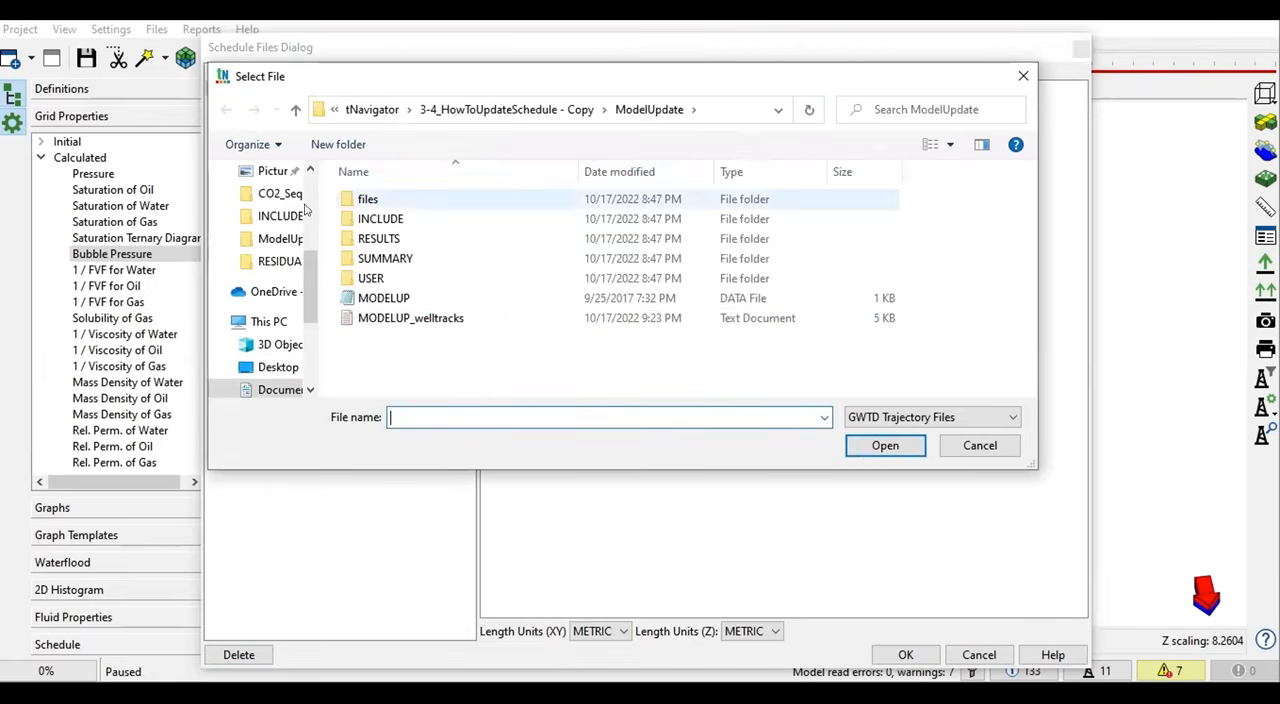
{"action": "left_click_drag", "start_coordinate": [312, 199], "coordinate": [260, 196]}
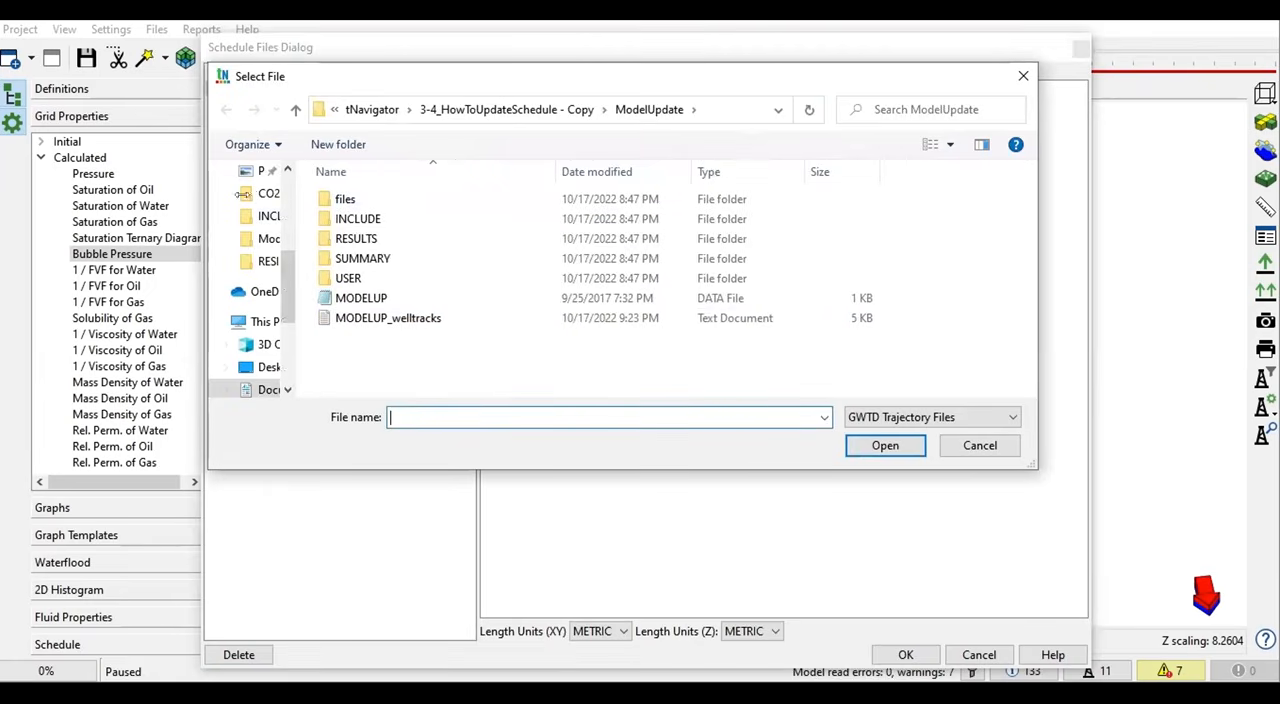
{"action": "double_click", "coordinate": [338, 197]}
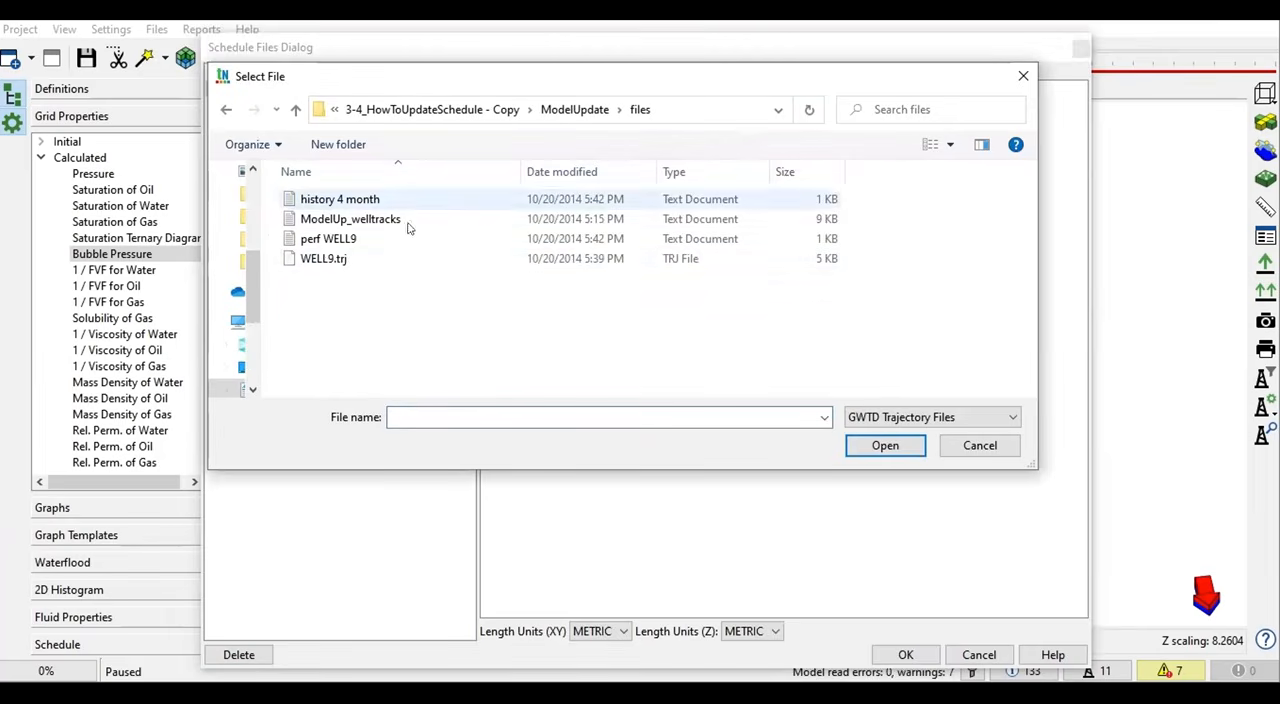
{"action": "left_click", "coordinate": [345, 258]}
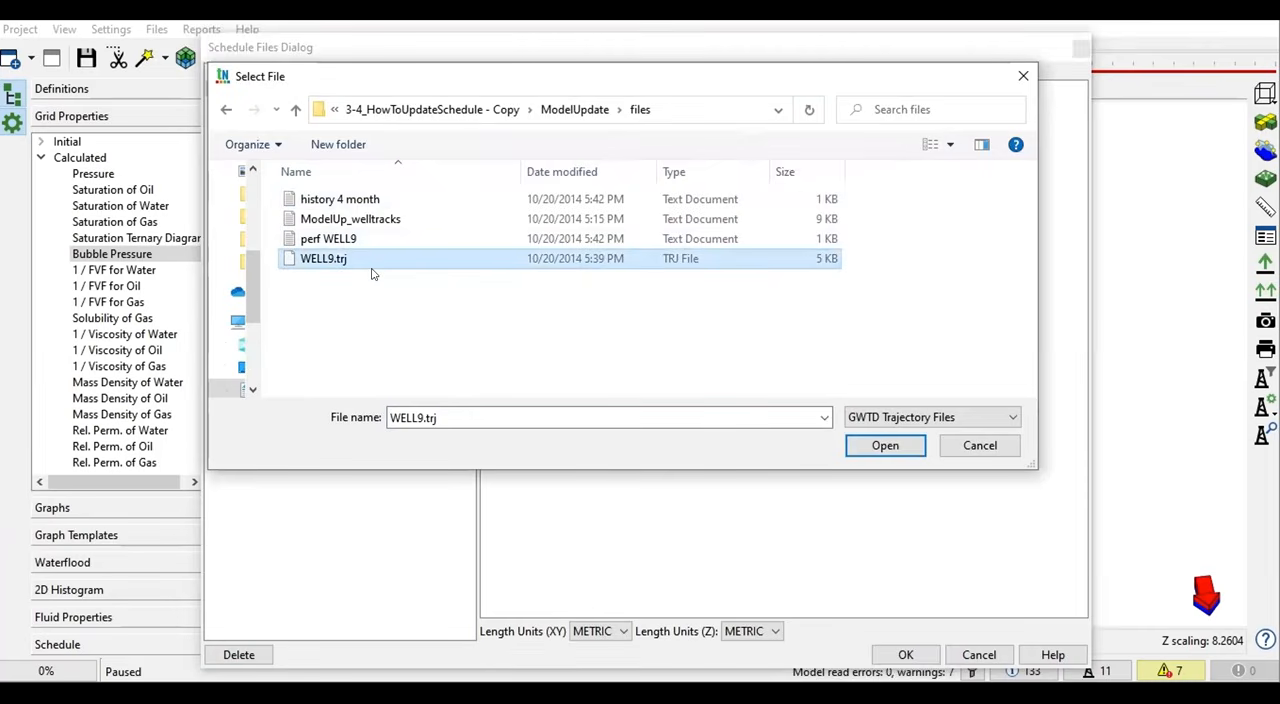
{"action": "left_click", "coordinate": [885, 446]}
{"action": "left_click", "coordinate": [980, 138]}
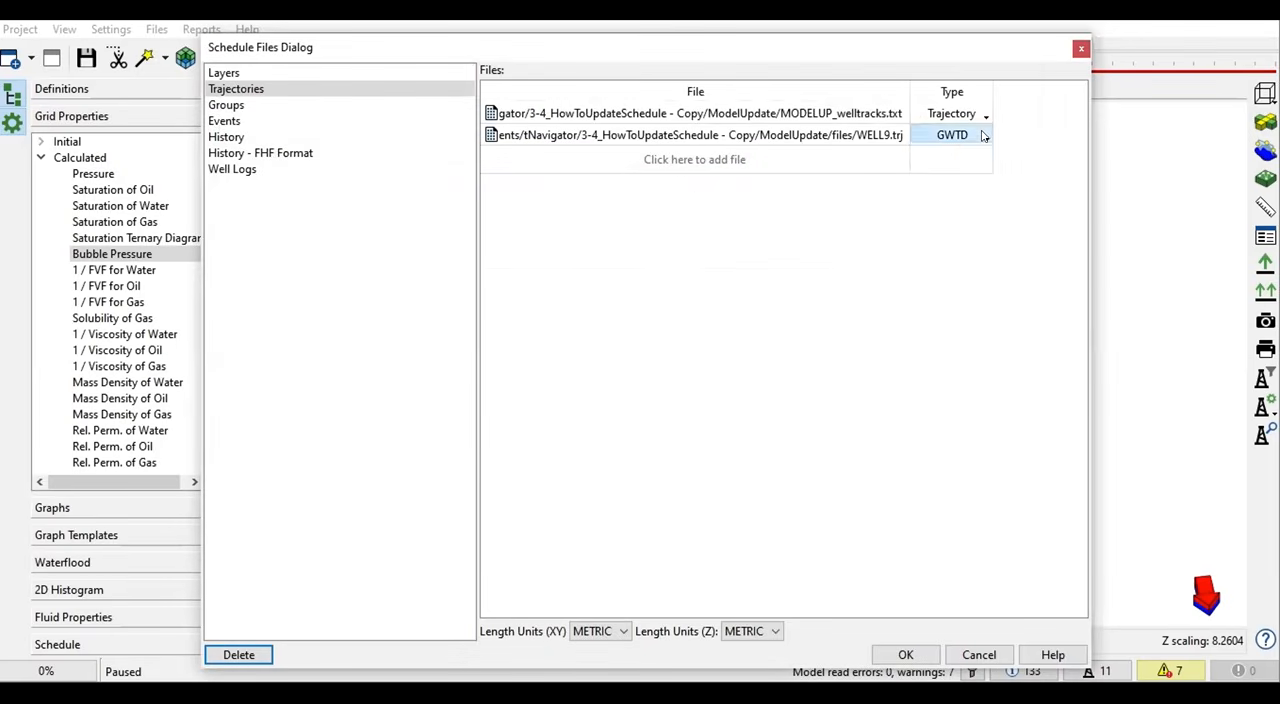
{"action": "left_click", "coordinate": [980, 138]}
{"action": "left_click", "coordinate": [950, 165]}
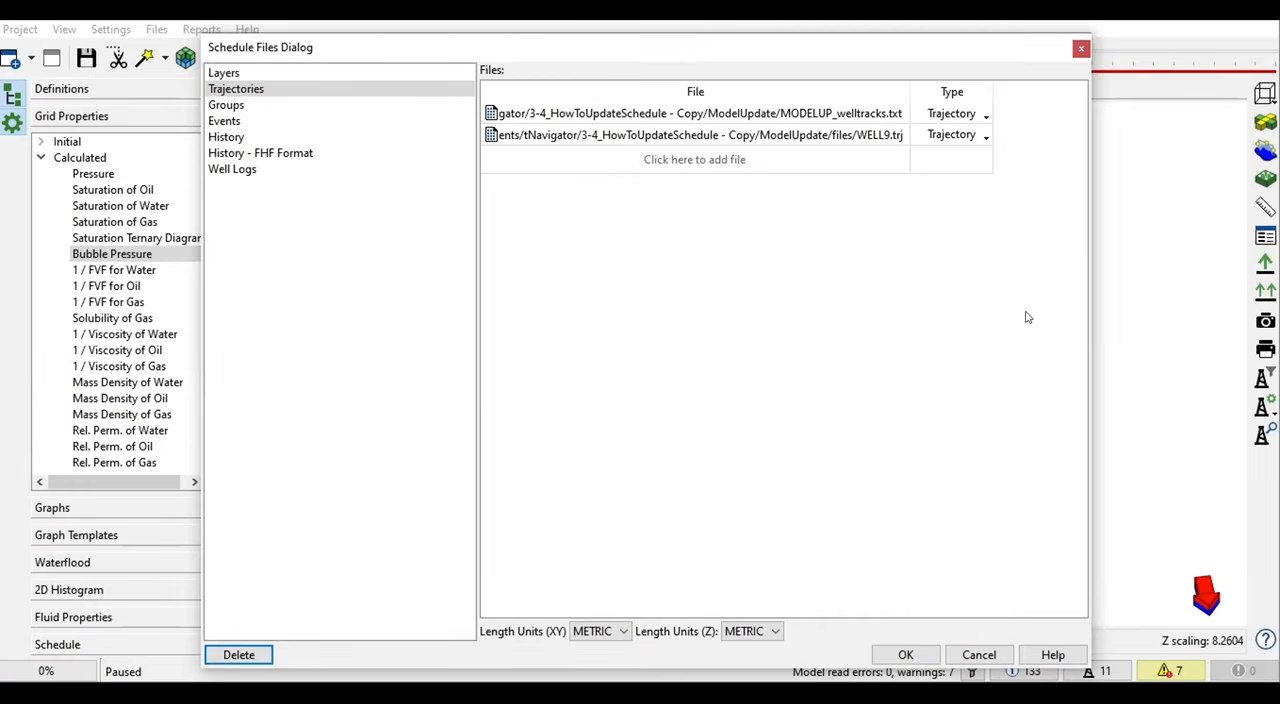
- Load the perf WELL9 file from the files subfolder as the well events file
{"action": "left_click", "coordinate": [230, 106]}
{"action": "left_click", "coordinate": [238, 121]}
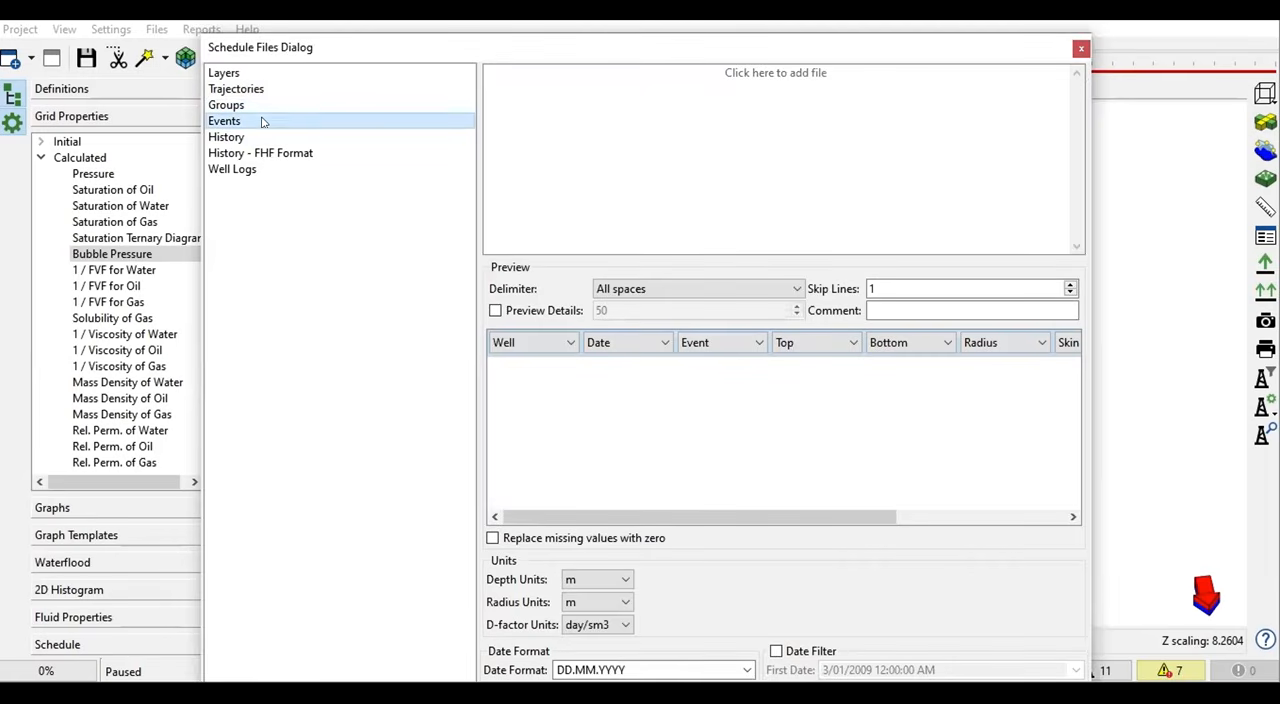
{"action": "left_click", "coordinate": [740, 74]}
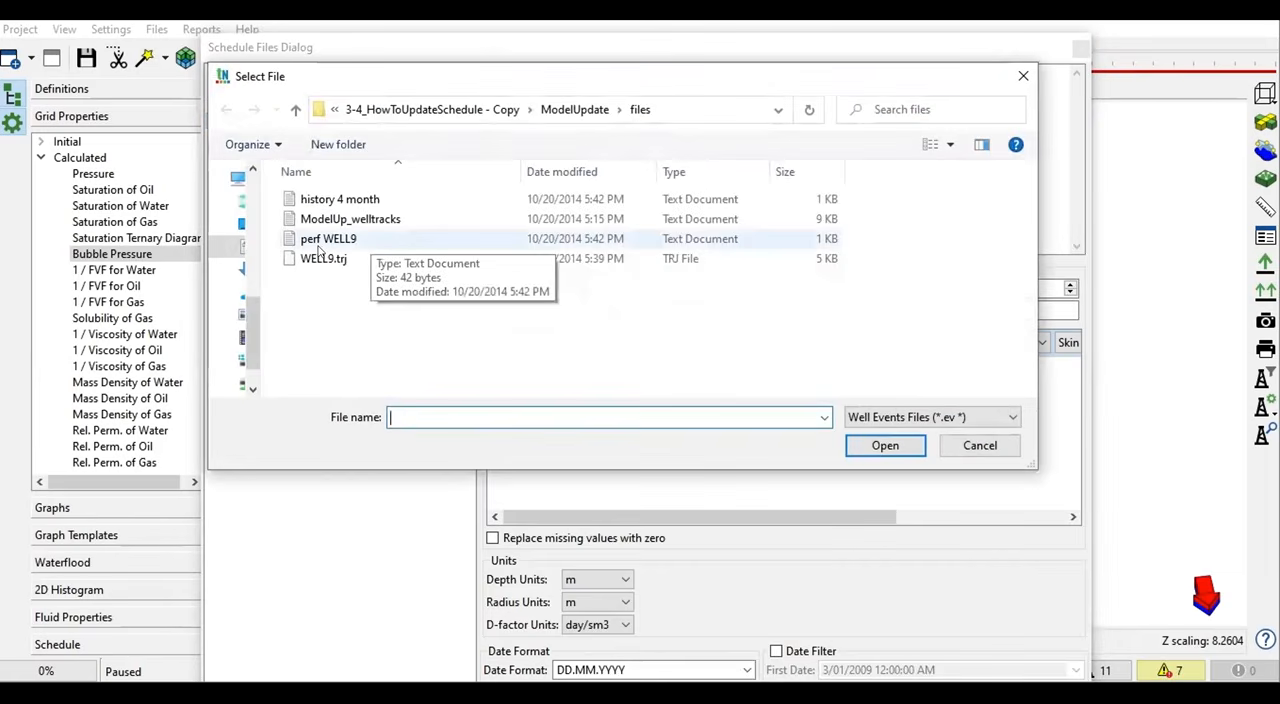
{"action": "left_click", "coordinate": [340, 240]}
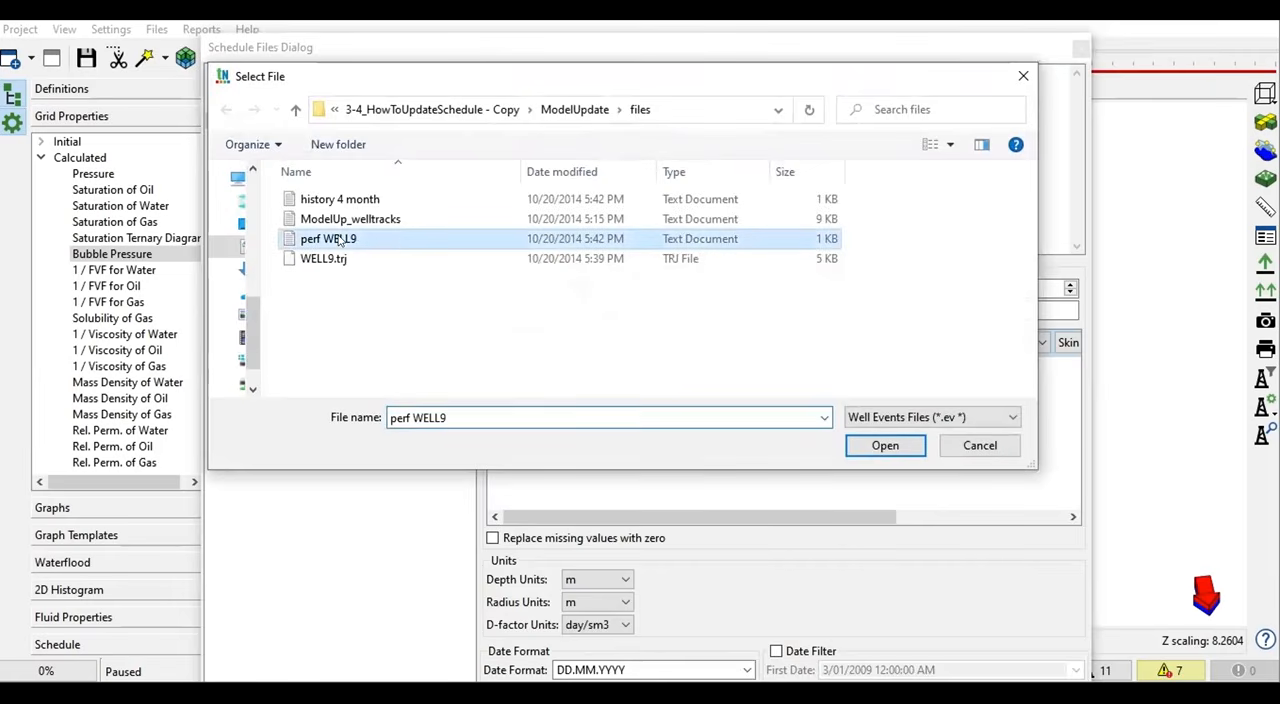
{"action": "double_click", "coordinate": [395, 241]}
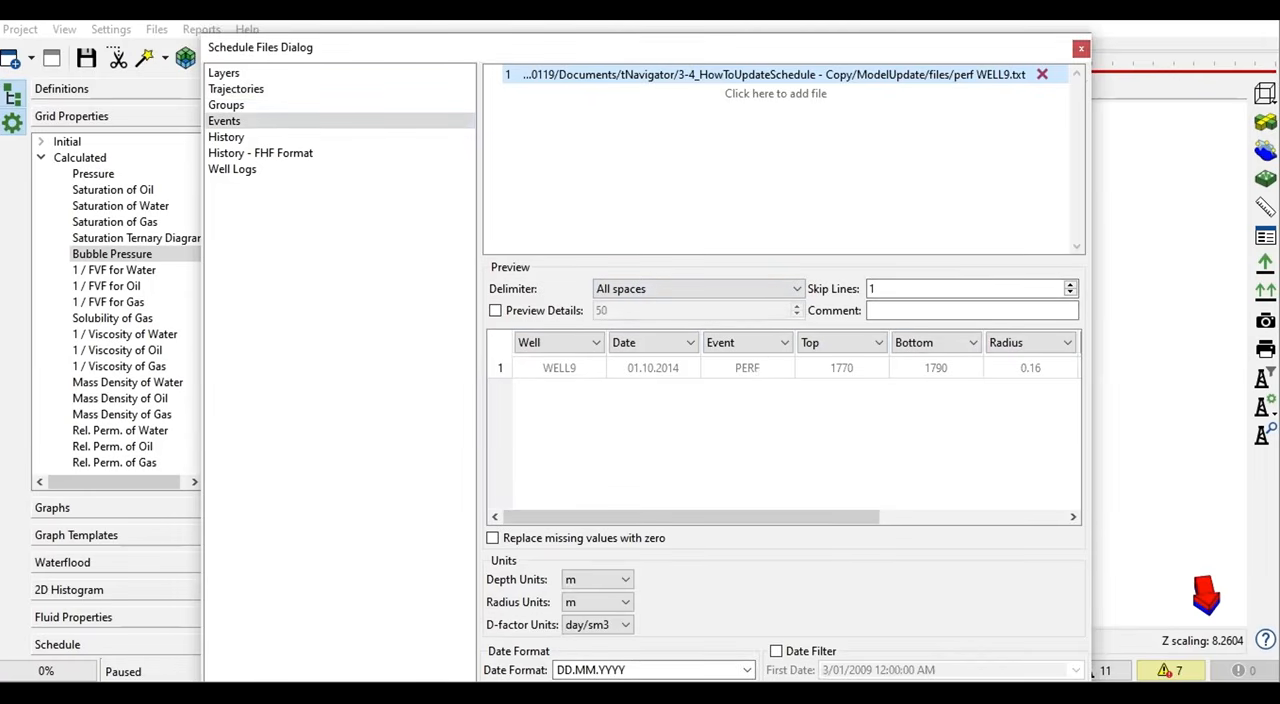
- Open the perf WELL9 text file from the files folder in Notepad and examine its well name and event date
{"action": "left_click", "coordinate": [528, 694]}
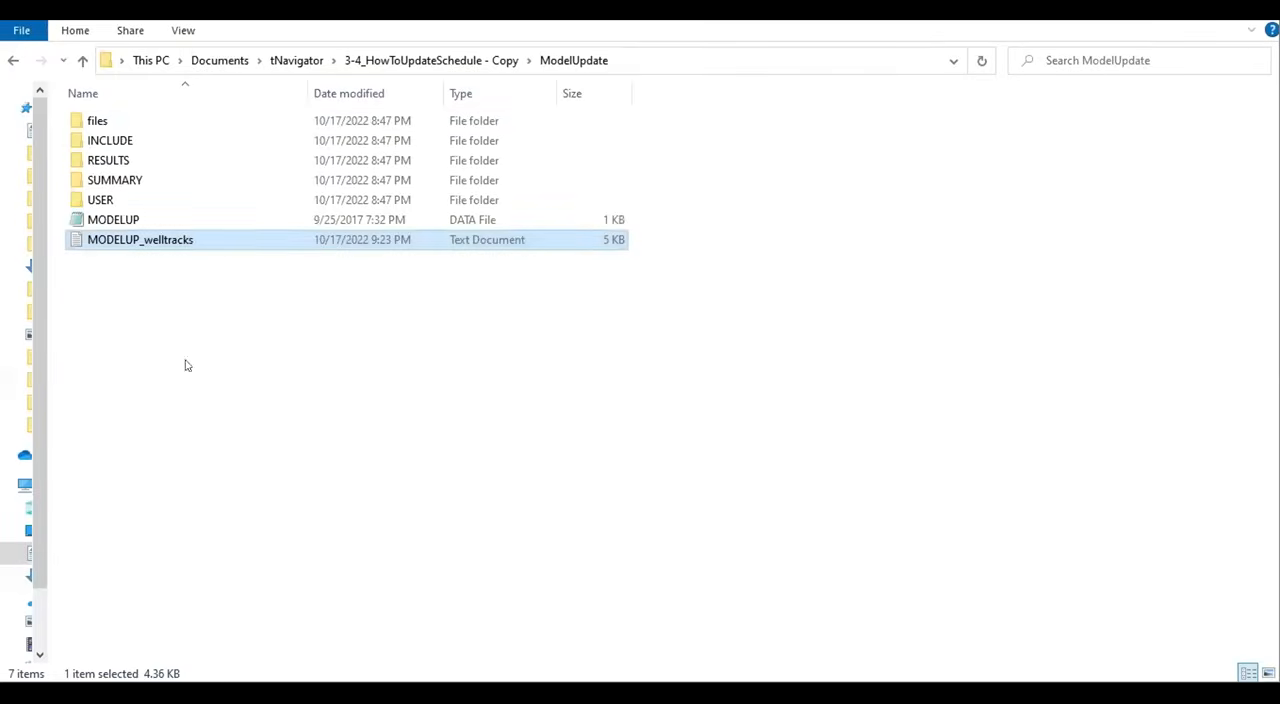
{"action": "double_click", "coordinate": [171, 124]}
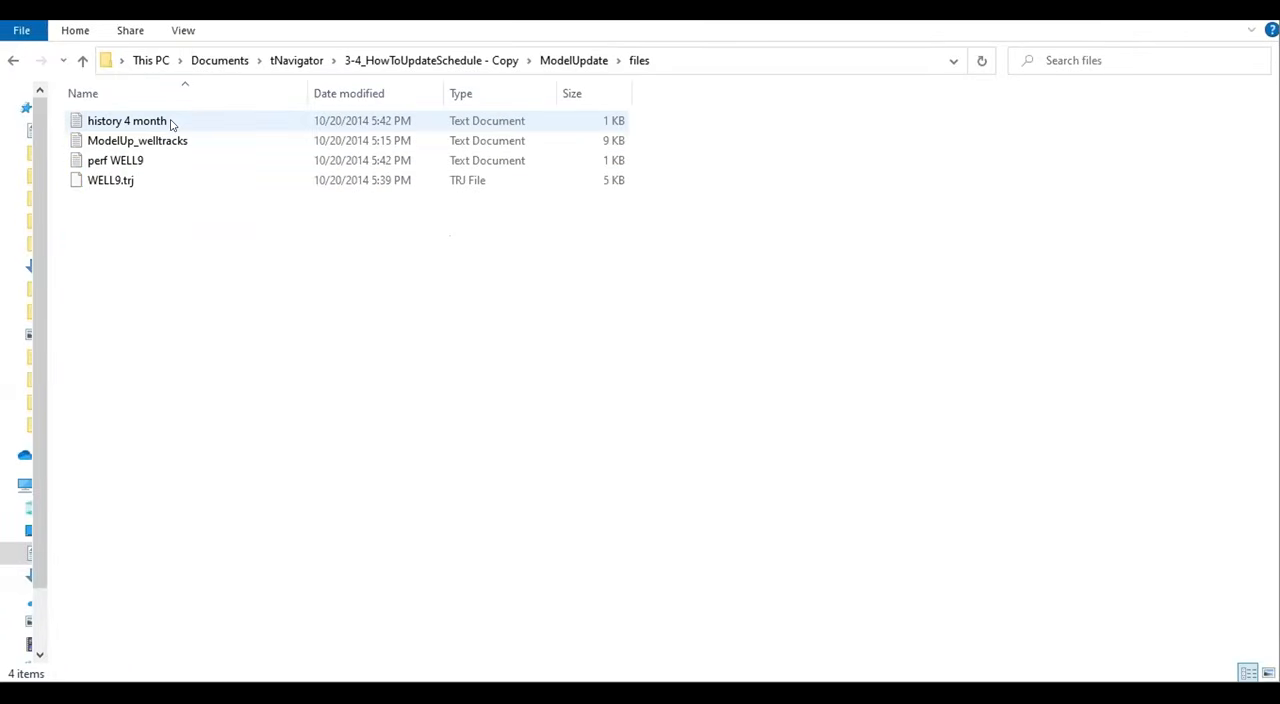
{"action": "double_click", "coordinate": [140, 163]}
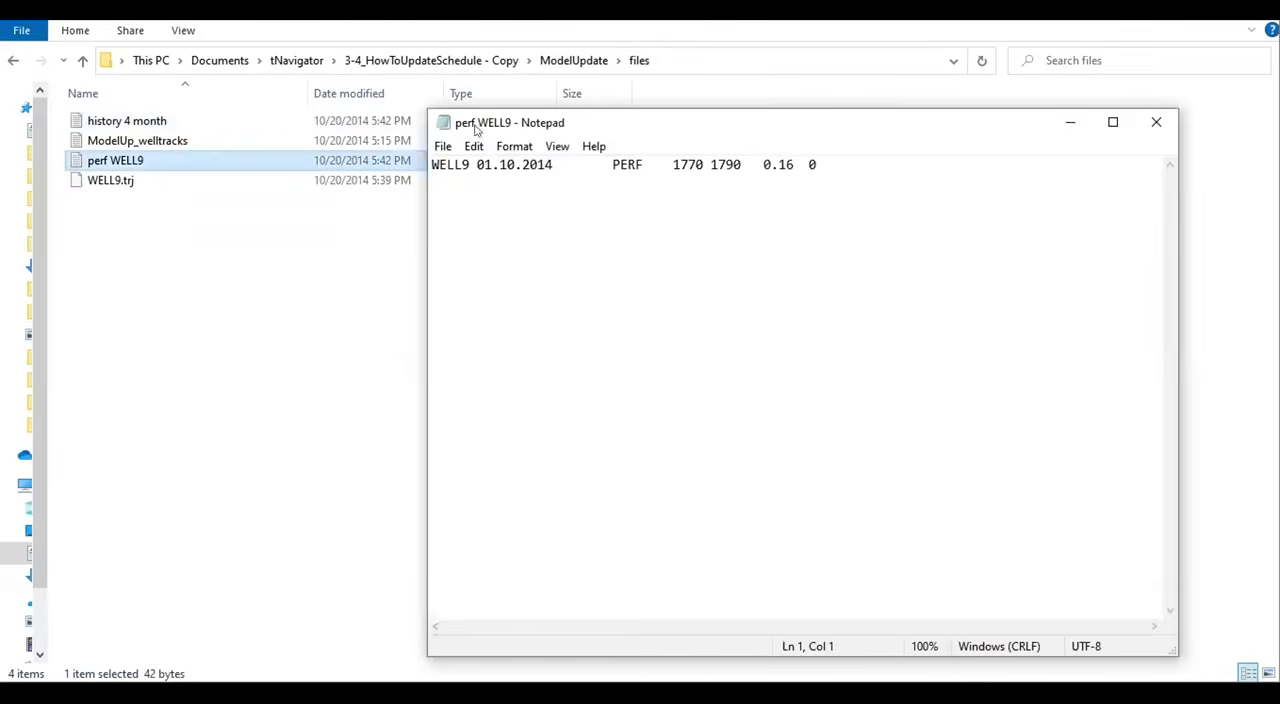
{"action": "left_click_drag", "start_coordinate": [536, 124], "coordinate": [386, 128]}
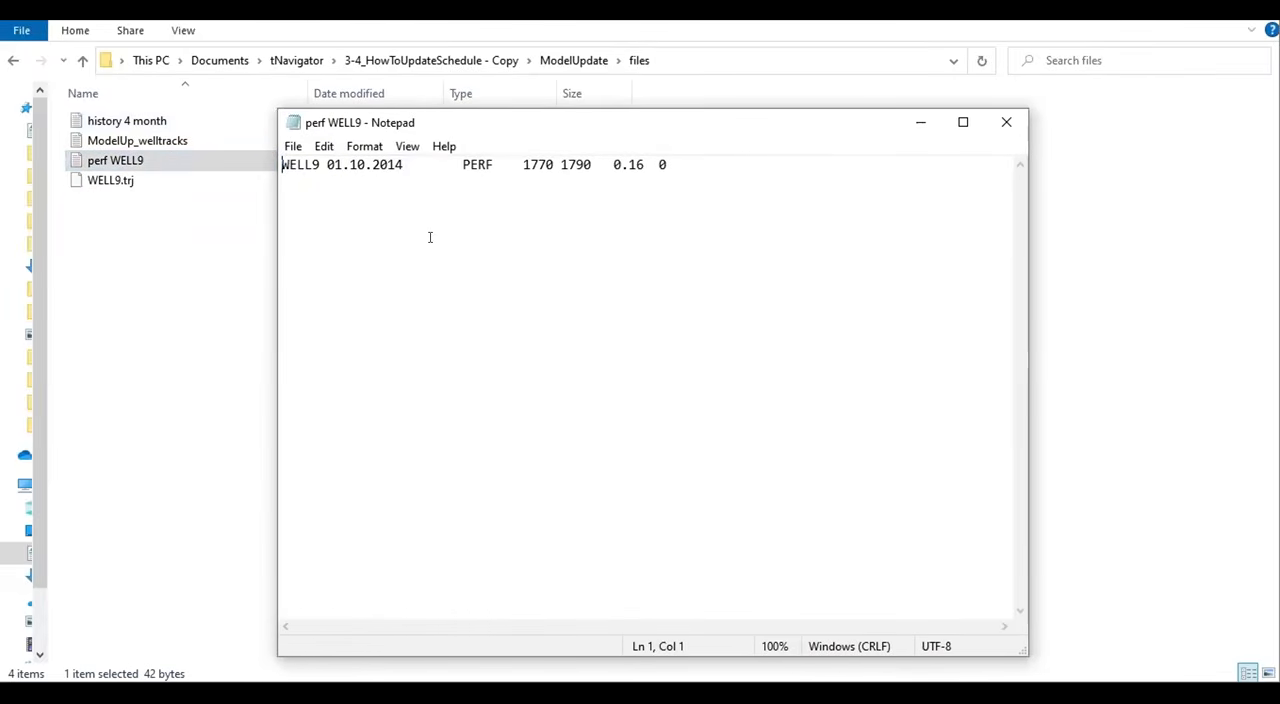
{"action": "double_click", "coordinate": [314, 164]}
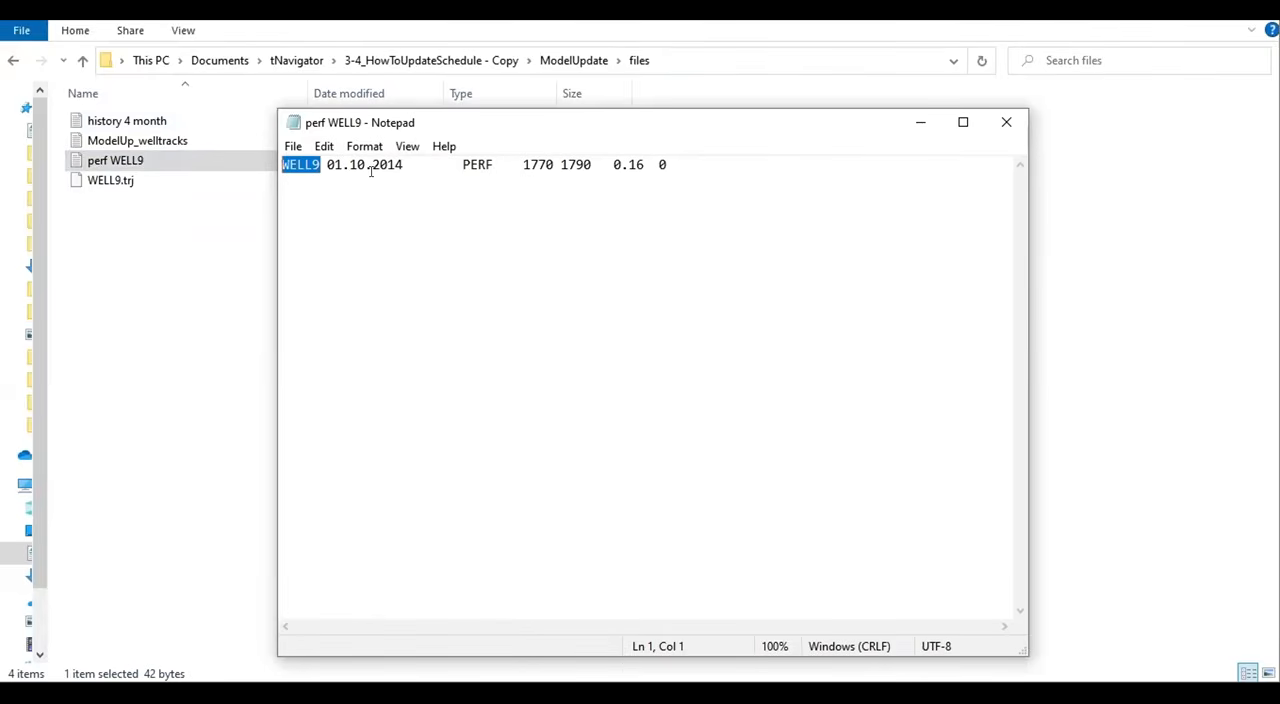
{"action": "left_click_drag", "start_coordinate": [403, 165], "coordinate": [322, 150]}
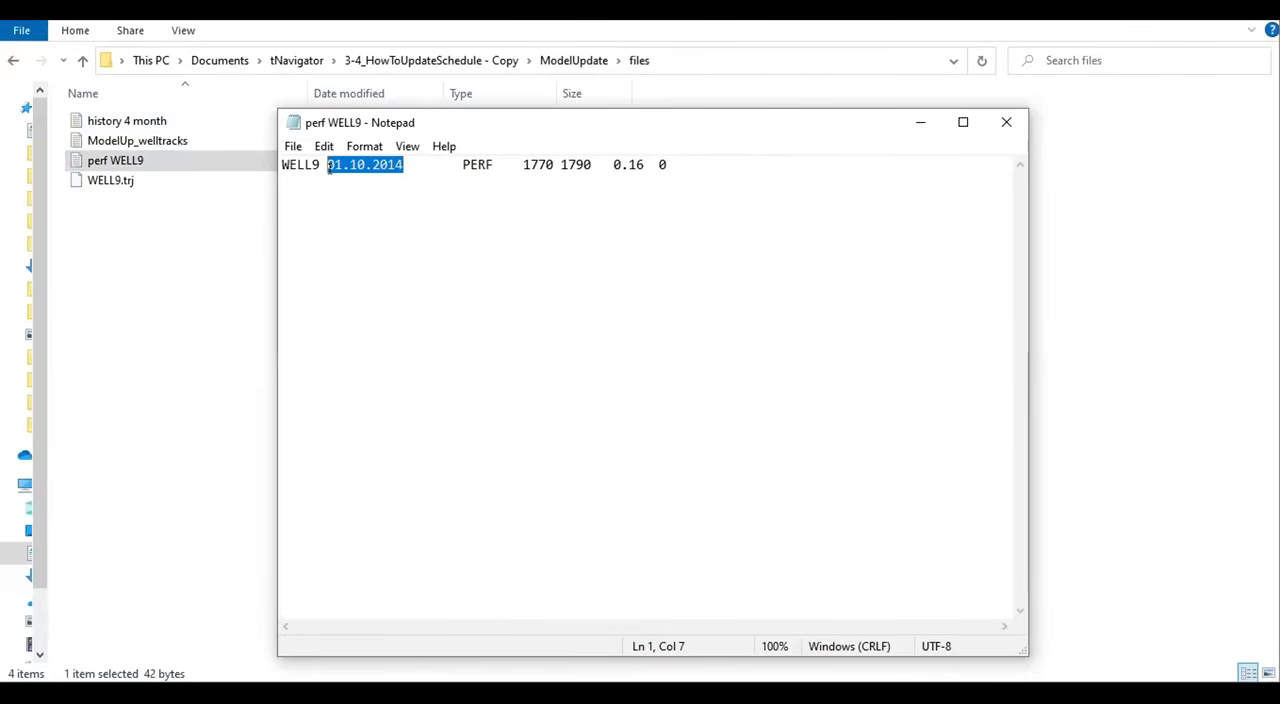
- Examine the event type and the top and bottom perforation depths in the perf WELL9 file
{"action": "key", "text": "Right"}
{"action": "key", "text": "Right"}
{"action": "key", "text": "shift+Right"}
{"action": "key", "text": "shift+Right"}
{"action": "key", "text": "shift+Right"}
{"action": "key", "text": "shift+Right"}
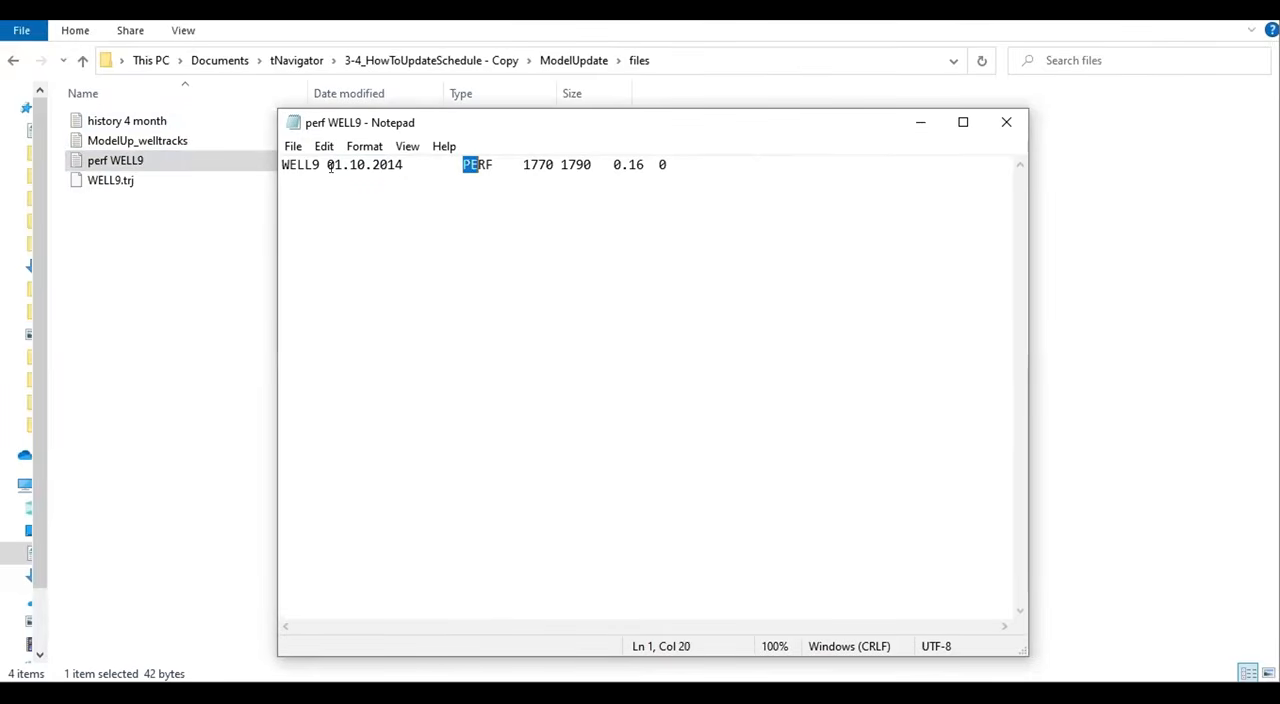
{"action": "key", "text": "Right"}
{"action": "key", "text": "Right"}
{"action": "key", "text": "shift+Right"}
{"action": "key", "text": "shift+Right"}
{"action": "key", "text": "shift+Right"}
{"action": "key", "text": "shift+Right"}
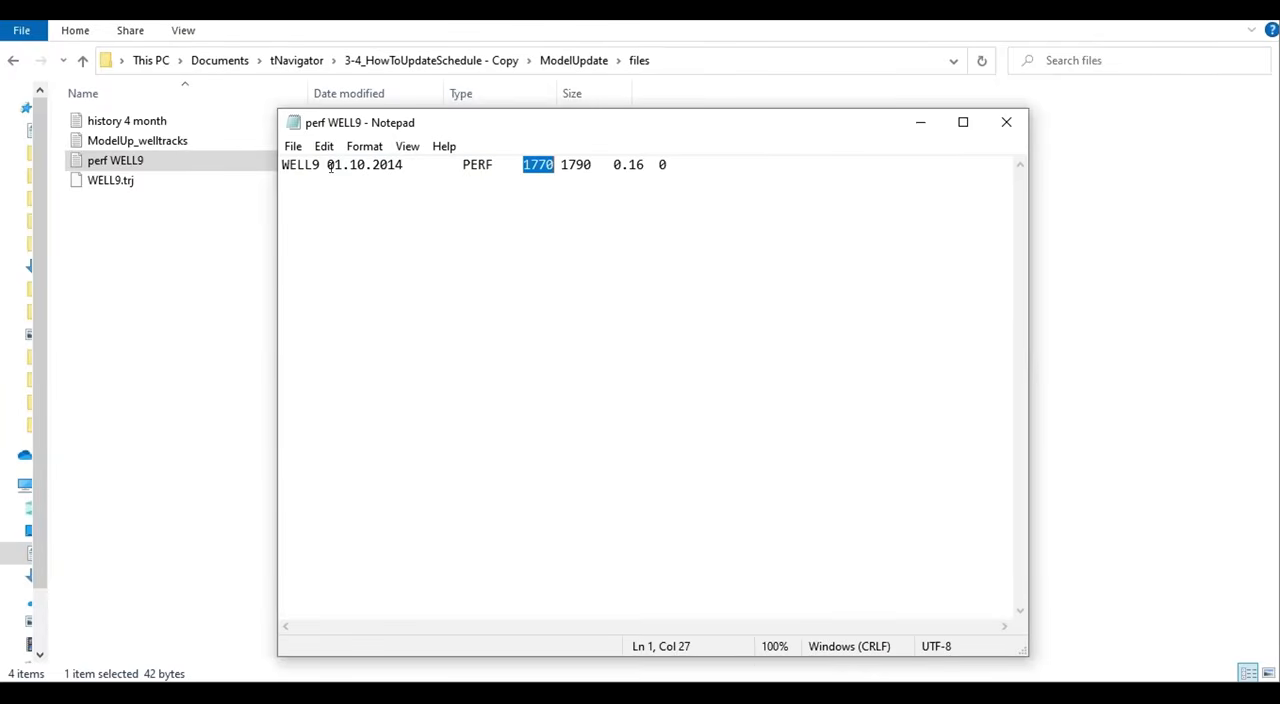
{"action": "key", "text": "Right"}
{"action": "key", "text": "Right"}
{"action": "key", "text": "Right"}
{"action": "key", "text": "Right"}
{"action": "key", "text": "Right"}
{"action": "key", "text": "Right"}
{"action": "key", "text": "shift+Left"}
{"action": "key", "text": "shift+Left"}
{"action": "key", "text": "shift+Left"}
{"action": "key", "text": "shift+Left"}
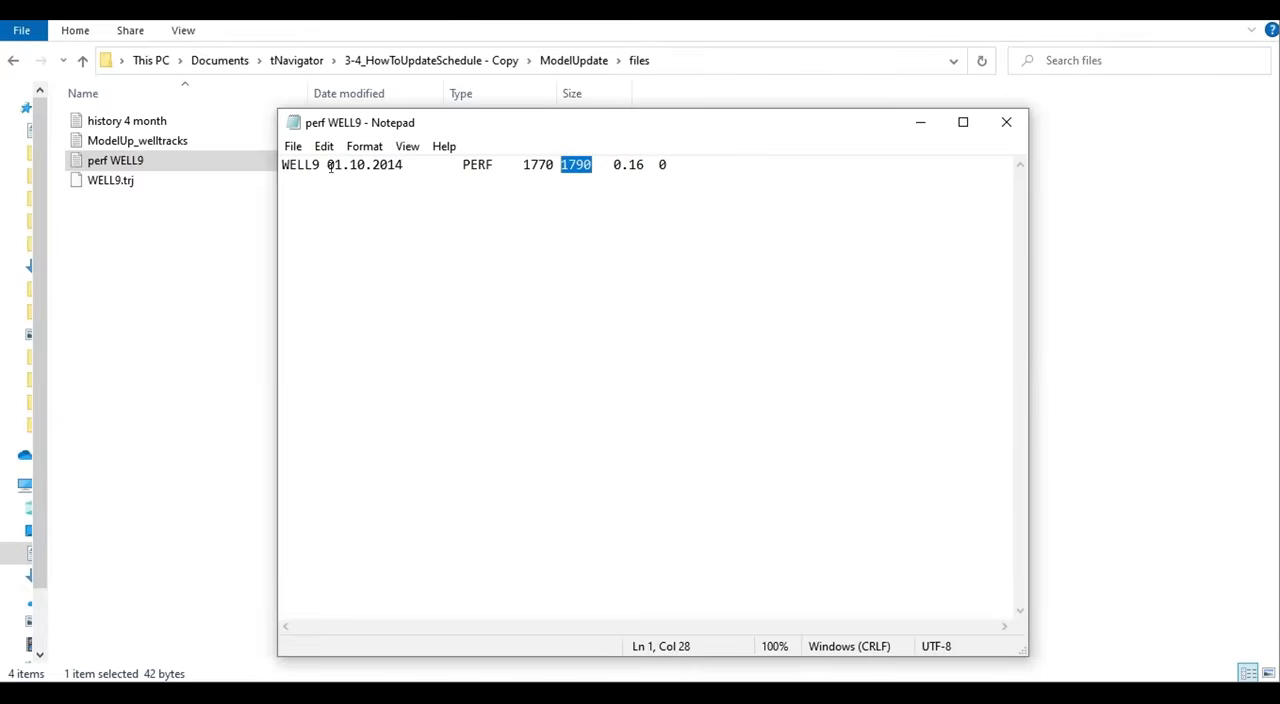
- Examine the radius and skin values in the perf WELL9 file, and return to the events preview in tNavigator
{"action": "key", "text": "Right"}
{"action": "key", "text": "Right"}
{"action": "key", "text": "Right"}
{"action": "key", "text": "Right"}
{"action": "key", "text": "shift+Right"}
{"action": "key", "text": "shift+Right"}
{"action": "key", "text": "shift+Right"}
{"action": "key", "text": "Right"}
{"action": "key", "text": "Right"}
{"action": "key", "text": "Right"}
{"action": "key", "text": "Right"}
{"action": "key", "text": "shift+Right"}
{"action": "key", "text": "Left"}
{"action": "key", "text": "Left"}
{"action": "key", "text": "Left"}
{"action": "key", "text": "Left"}
{"action": "key", "text": "Left"}
{"action": "key", "text": "Left"}
{"action": "key", "text": "Left"}
{"action": "key", "text": "shift+Right"}
{"action": "key", "text": "shift+Right"}
{"action": "key", "text": "shift+Right"}
{"action": "key", "text": "shift+Right"}
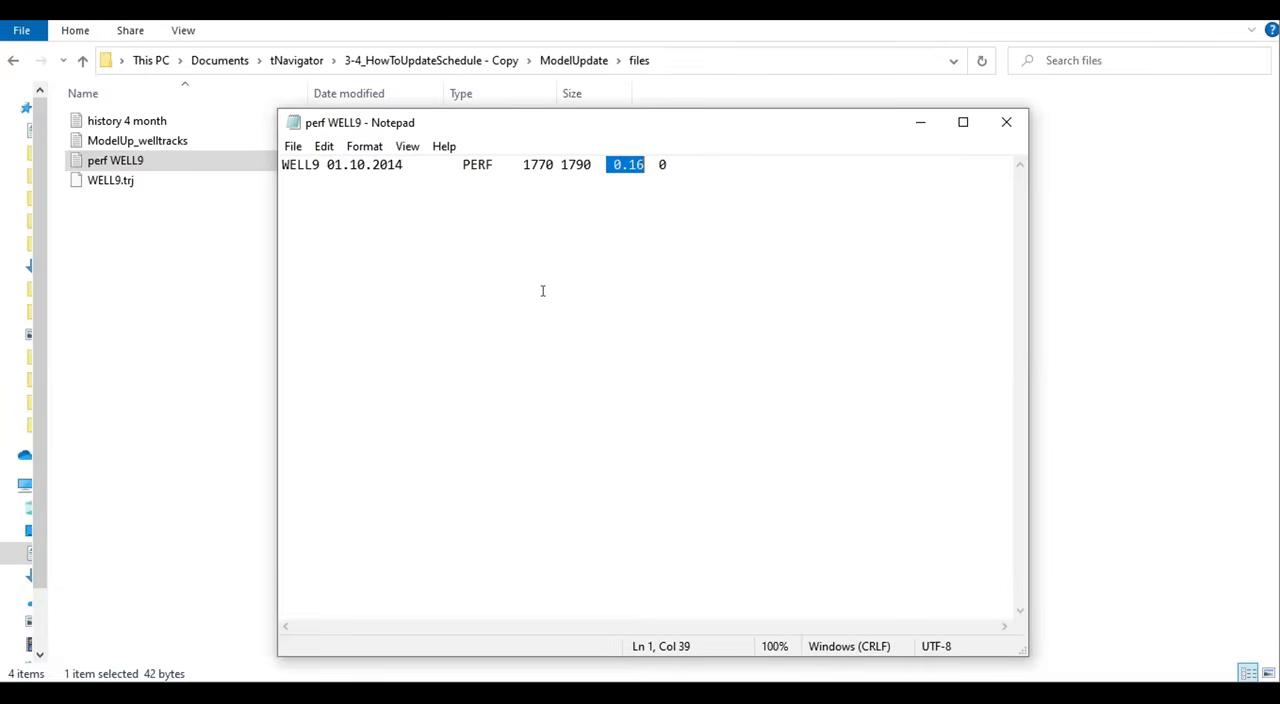
{"action": "key", "text": "Left"}
{"action": "key", "text": "Left"}
{"action": "key", "text": "Left"}
{"action": "key", "text": "Left"}
{"action": "key", "text": "Left"}
{"action": "key", "text": "Left"}
{"action": "key", "text": "Left"}
{"action": "key", "text": "Left"}
{"action": "key", "text": "Left"}
{"action": "left_click_drag", "start_coordinate": [677, 166], "coordinate": [271, 163]}
{"action": "left_click", "coordinate": [417, 245]}
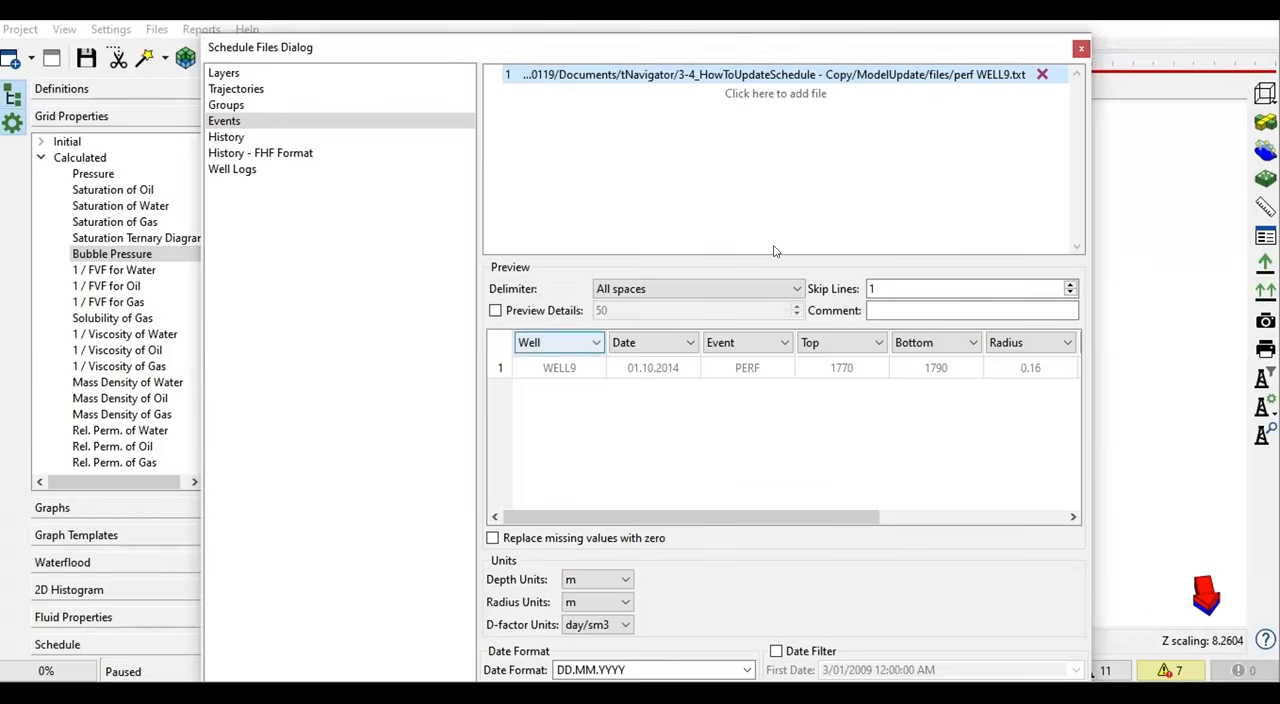
{"action": "left_click_drag", "start_coordinate": [608, 57], "coordinate": [610, 47]}
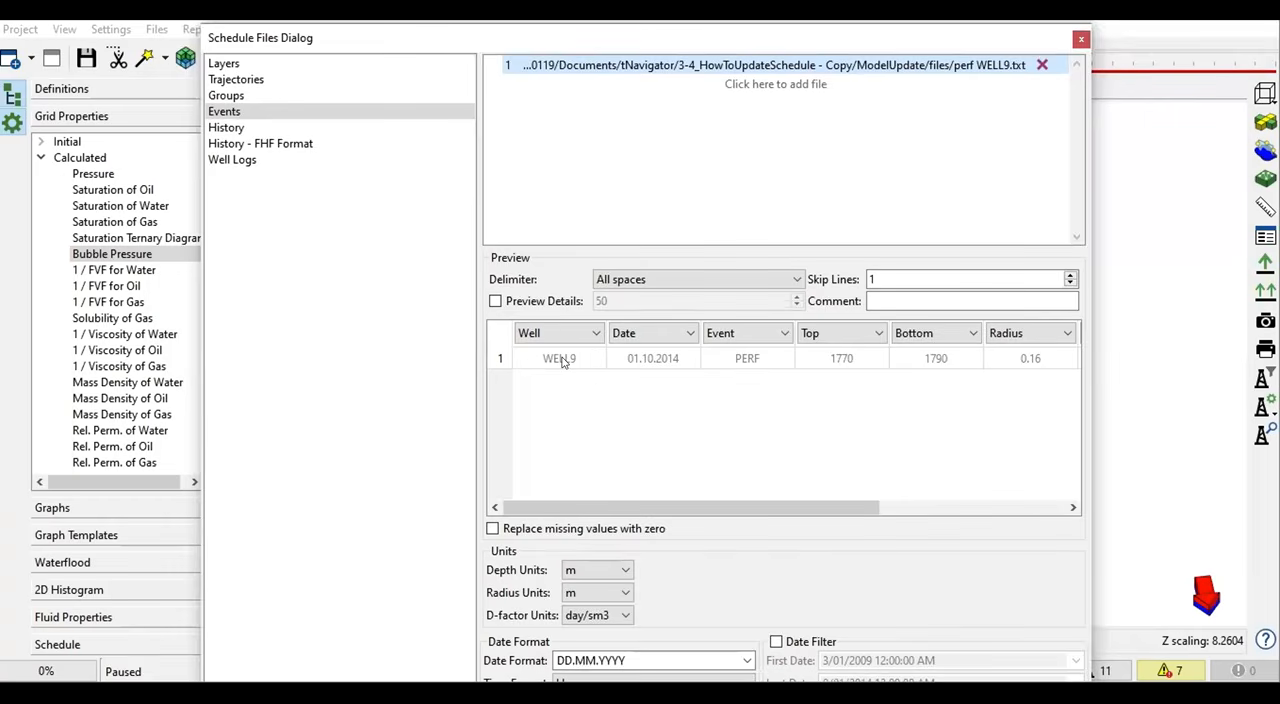
- Set the events file to skip 0 lines and change its Multiplier column to skip line
{"action": "double_click", "coordinate": [878, 280]}
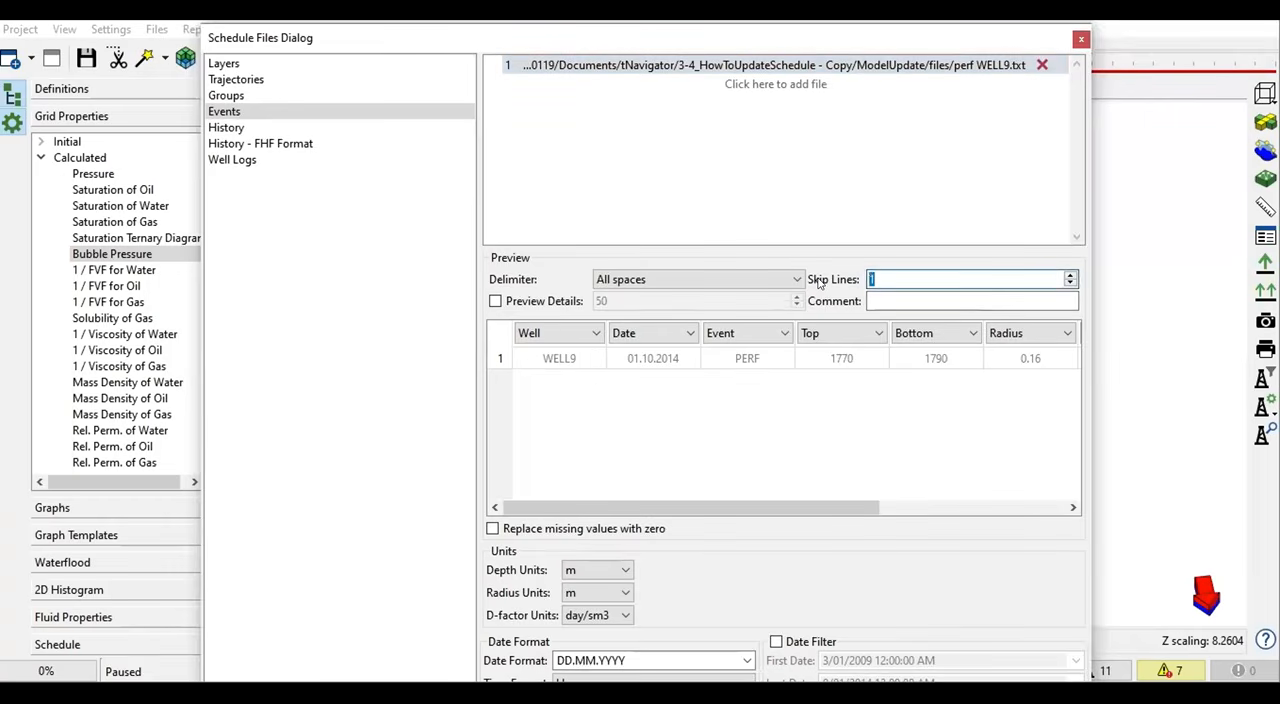
{"action": "type", "text": "0"}
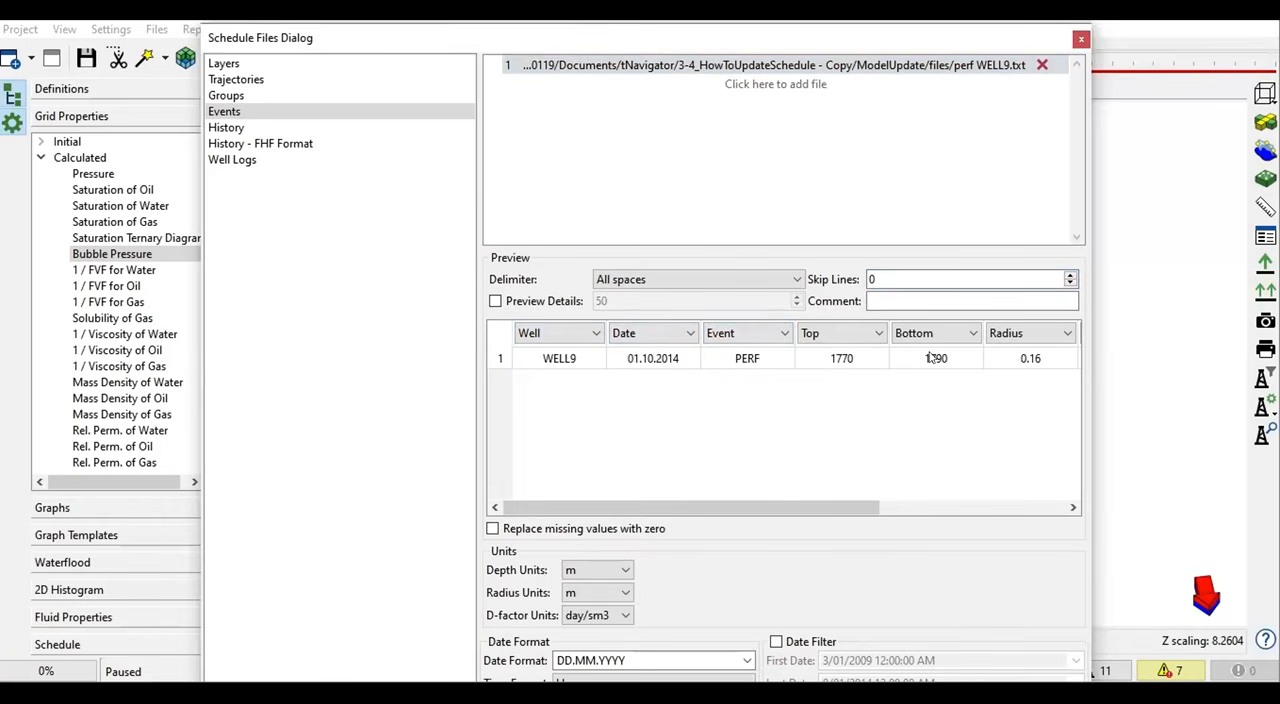
{"action": "left_click_drag", "start_coordinate": [1090, 371], "coordinate": [1240, 371]}
{"action": "left_click_drag", "start_coordinate": [986, 510], "coordinate": [1168, 510]}
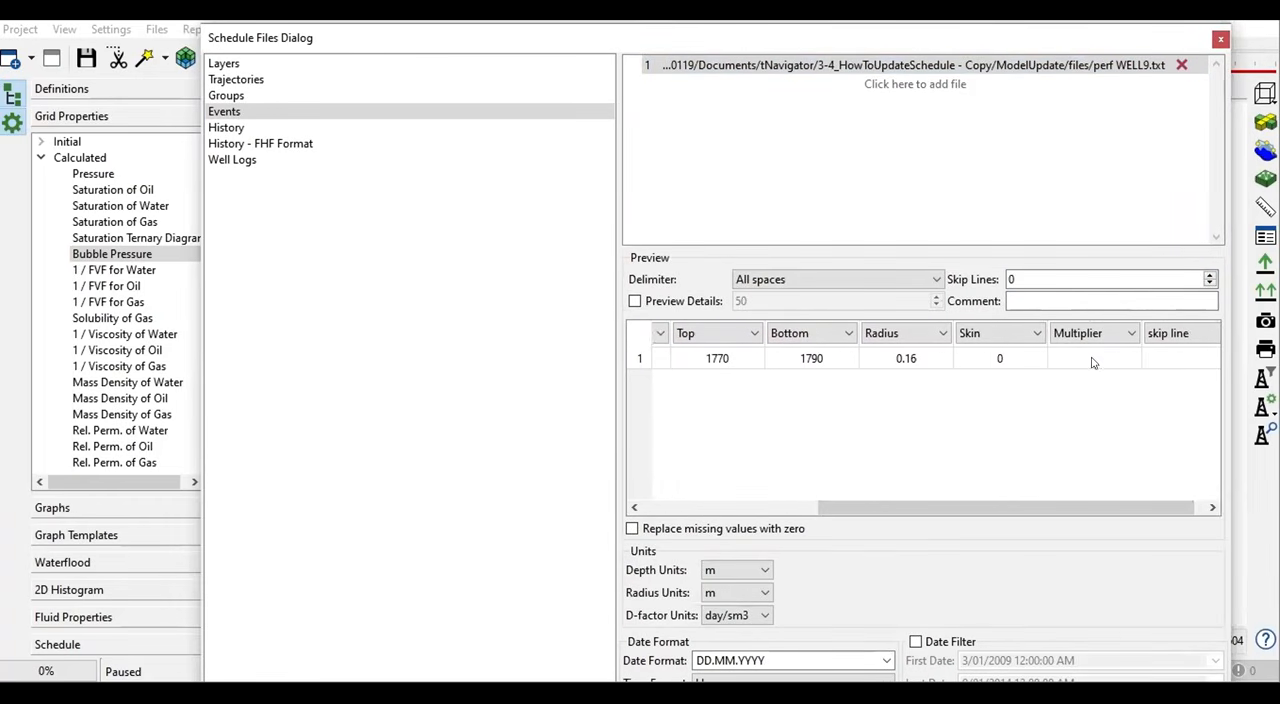
{"action": "left_click", "coordinate": [1124, 337]}
{"action": "scroll", "coordinate": [1165, 401], "scroll_direction": "up", "scroll_amount": 1}
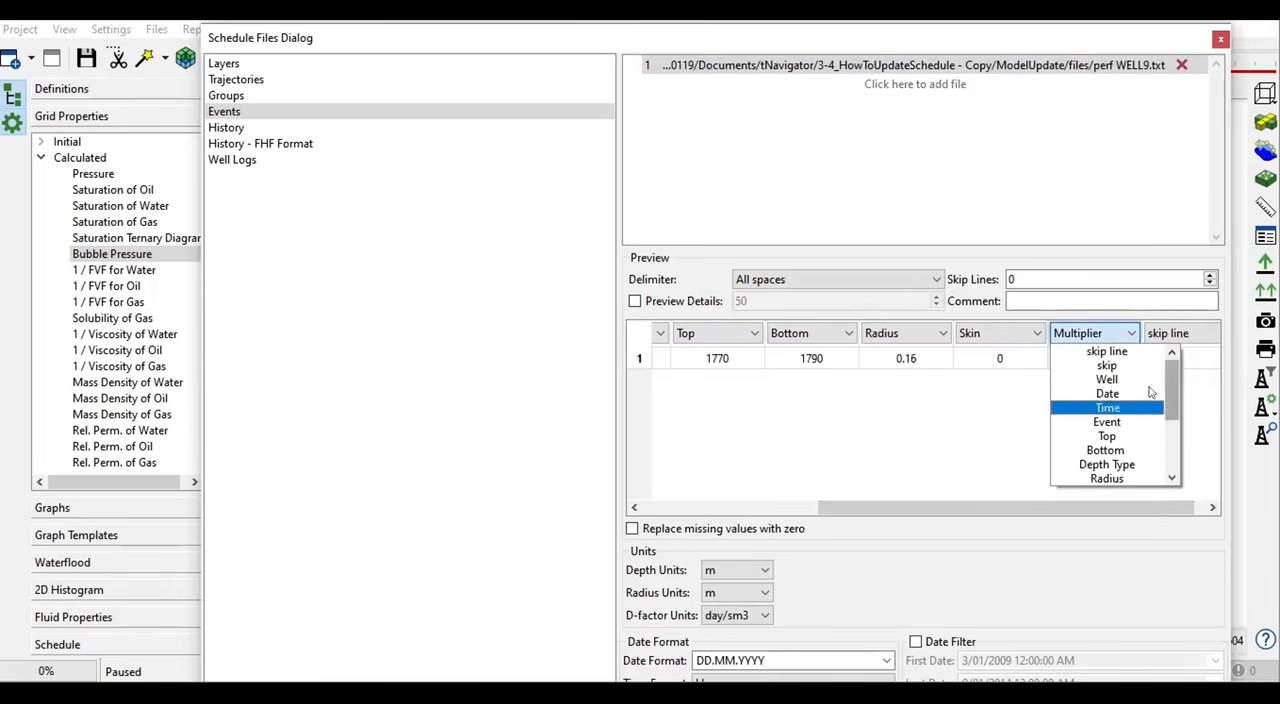
{"action": "left_click", "coordinate": [1107, 351]}
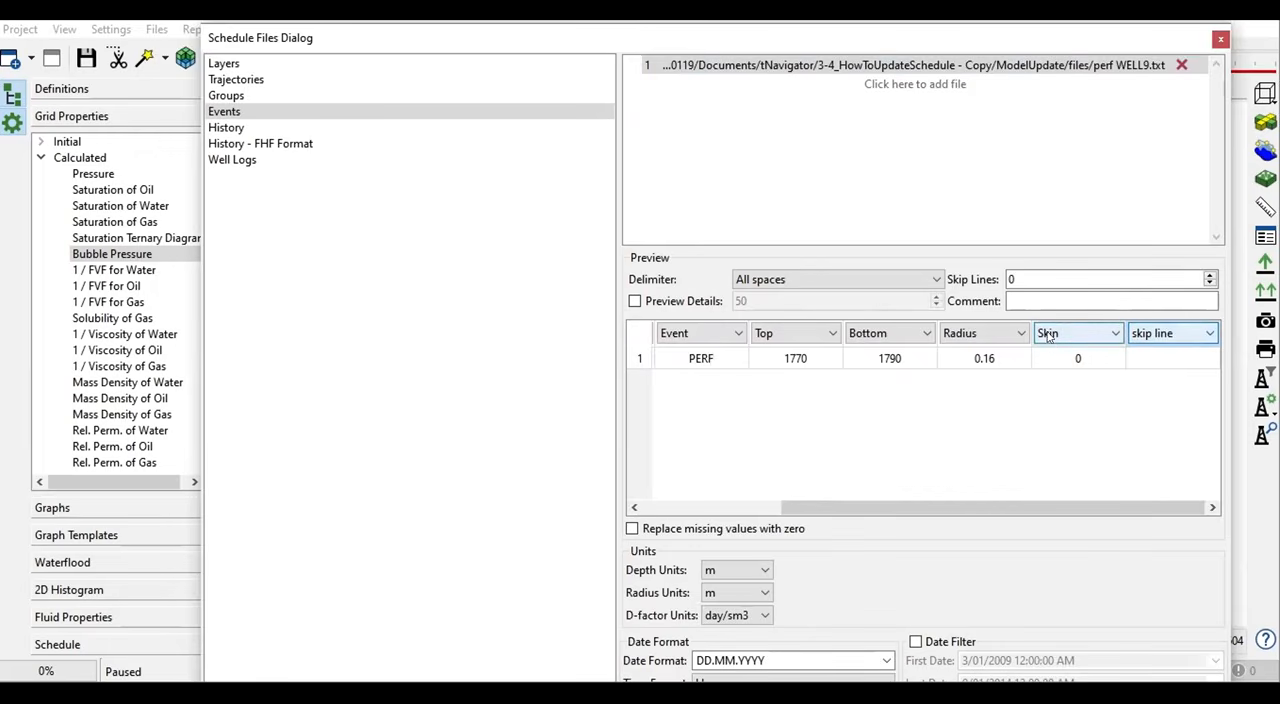
{"action": "left_click_drag", "start_coordinate": [729, 48], "coordinate": [733, 22]}
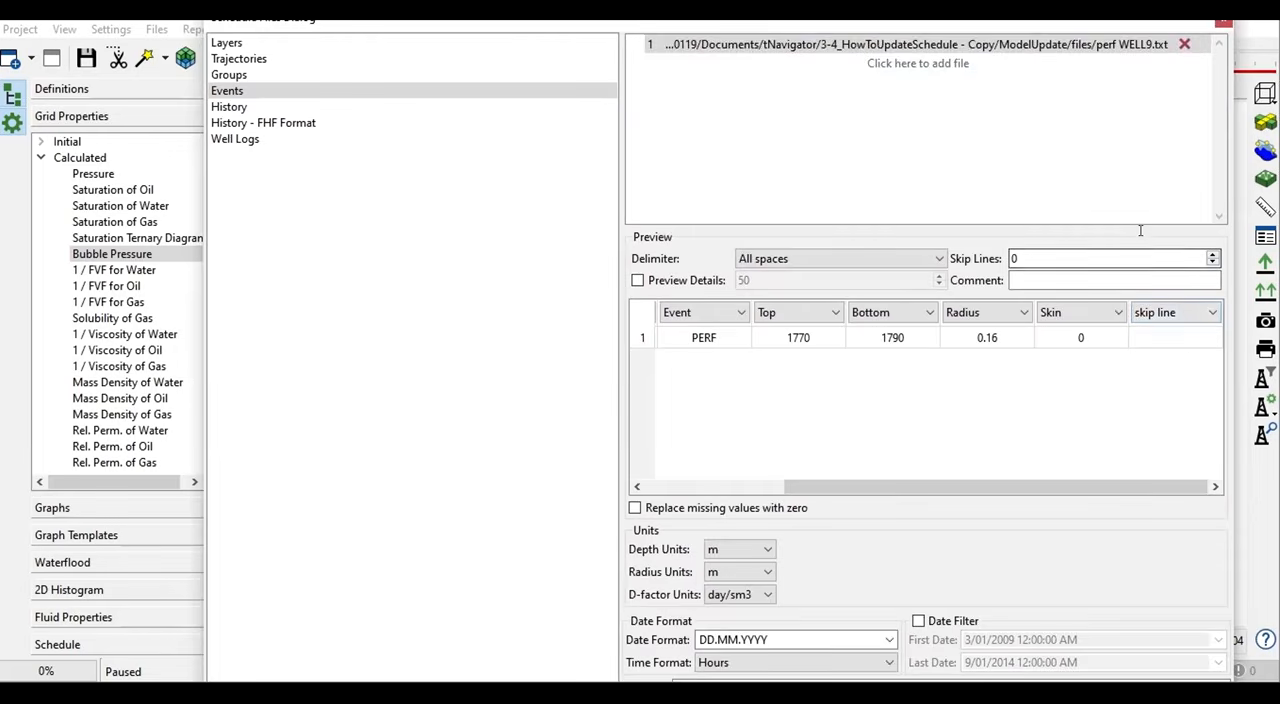
{"action": "left_click_drag", "start_coordinate": [621, 28], "coordinate": [534, 80]}
{"action": "double_click", "coordinate": [534, 59]}
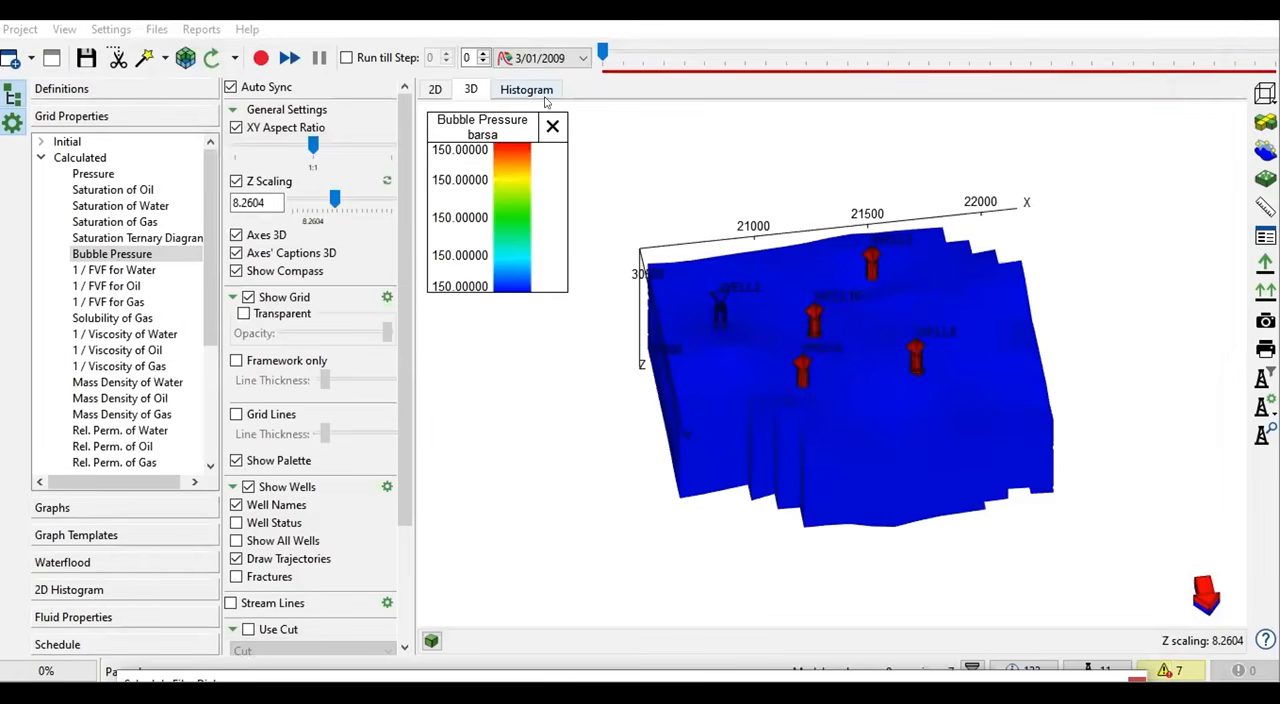
{"action": "left_click_drag", "start_coordinate": [677, 680], "coordinate": [711, 30]}
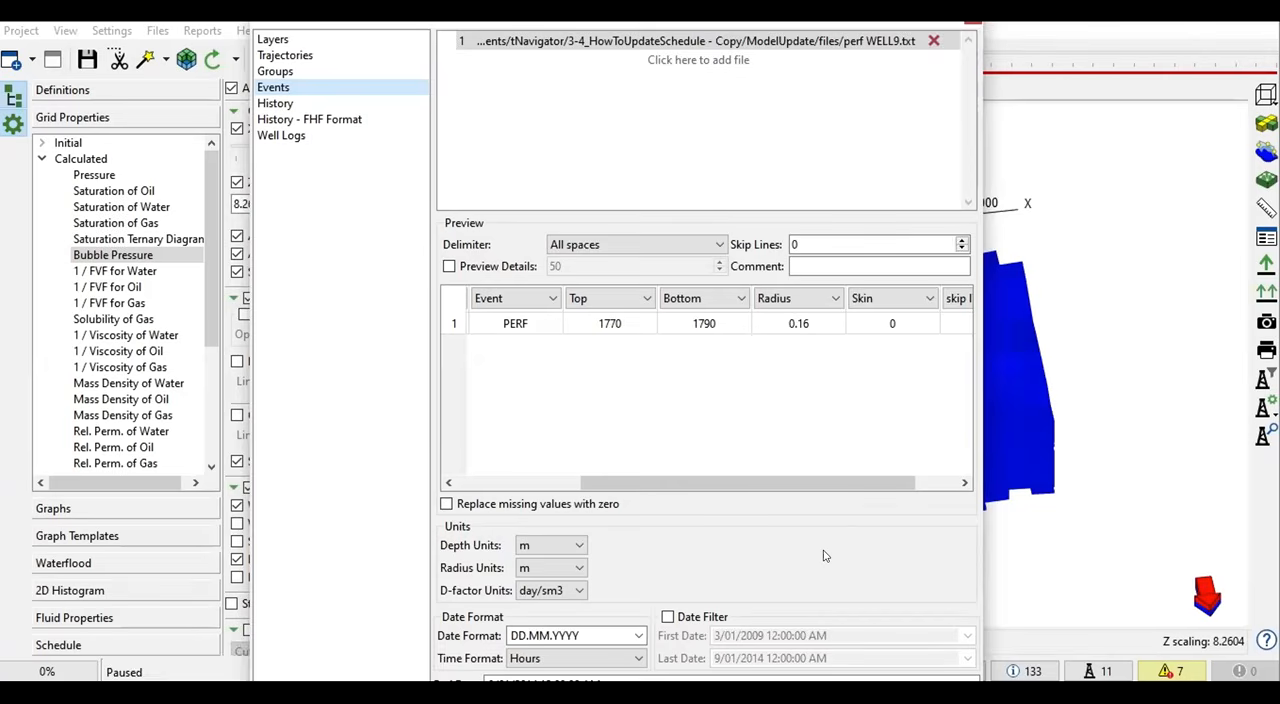
- Bring up the History settings, and open the history 4 month text file from the files folder to examine its contents
{"action": "left_click", "coordinate": [290, 106]}
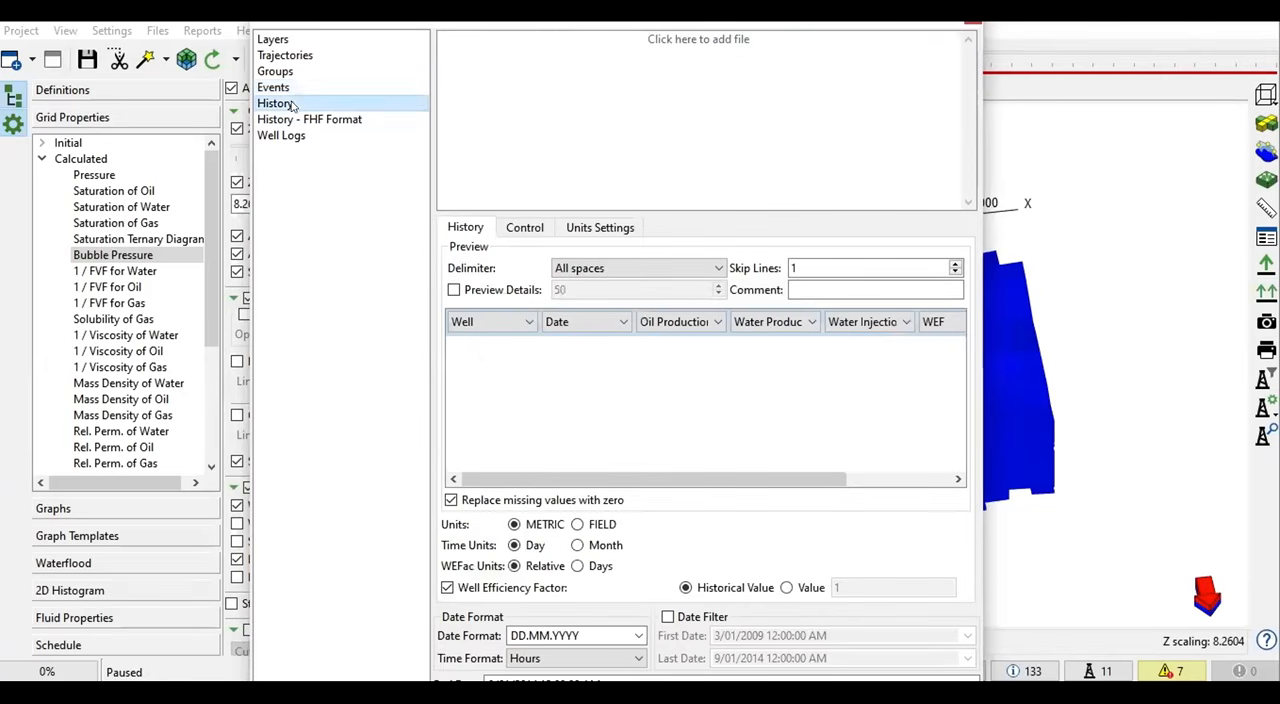
{"action": "left_click_drag", "start_coordinate": [563, 28], "coordinate": [548, 79]}
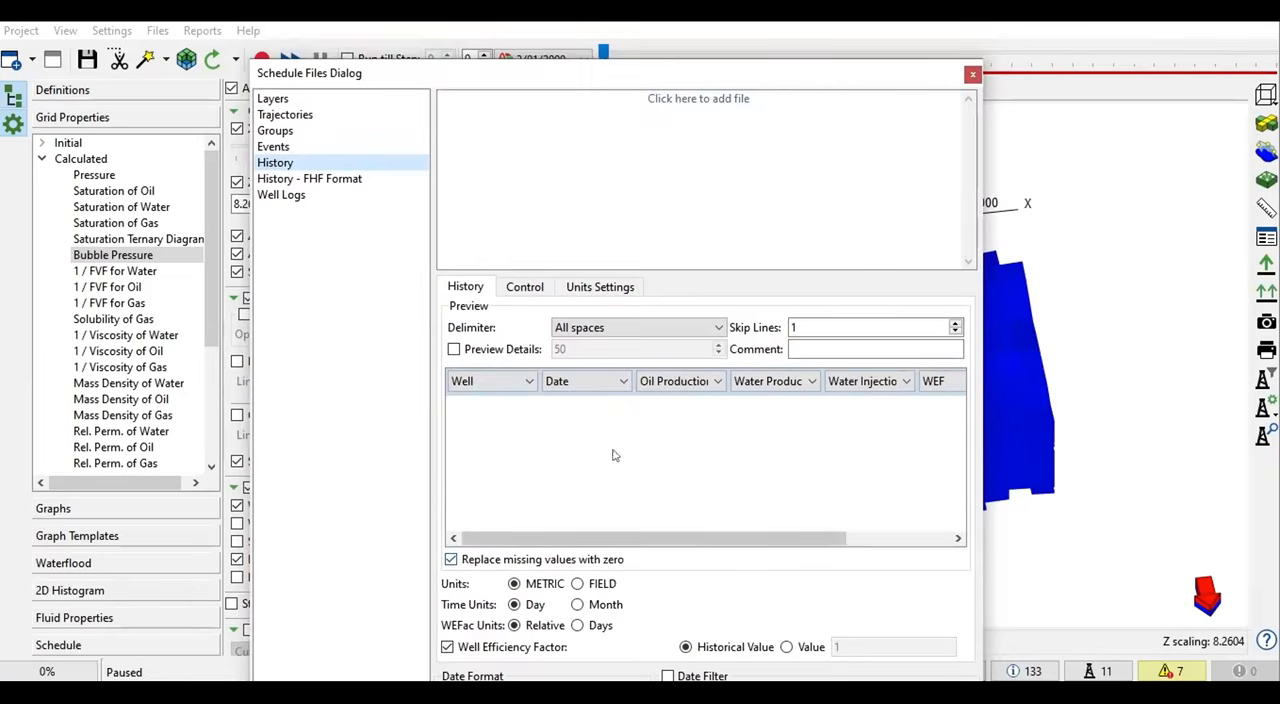
{"action": "left_click", "coordinate": [536, 692]}
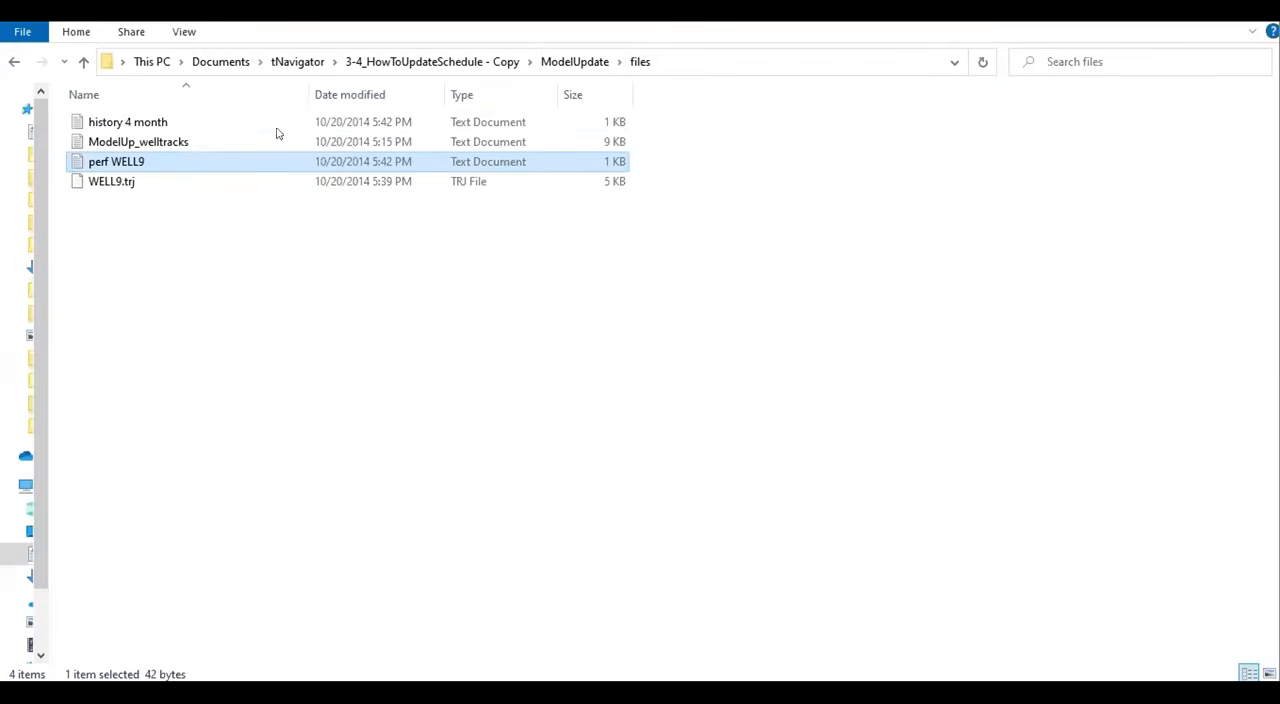
{"action": "left_click", "coordinate": [138, 123]}
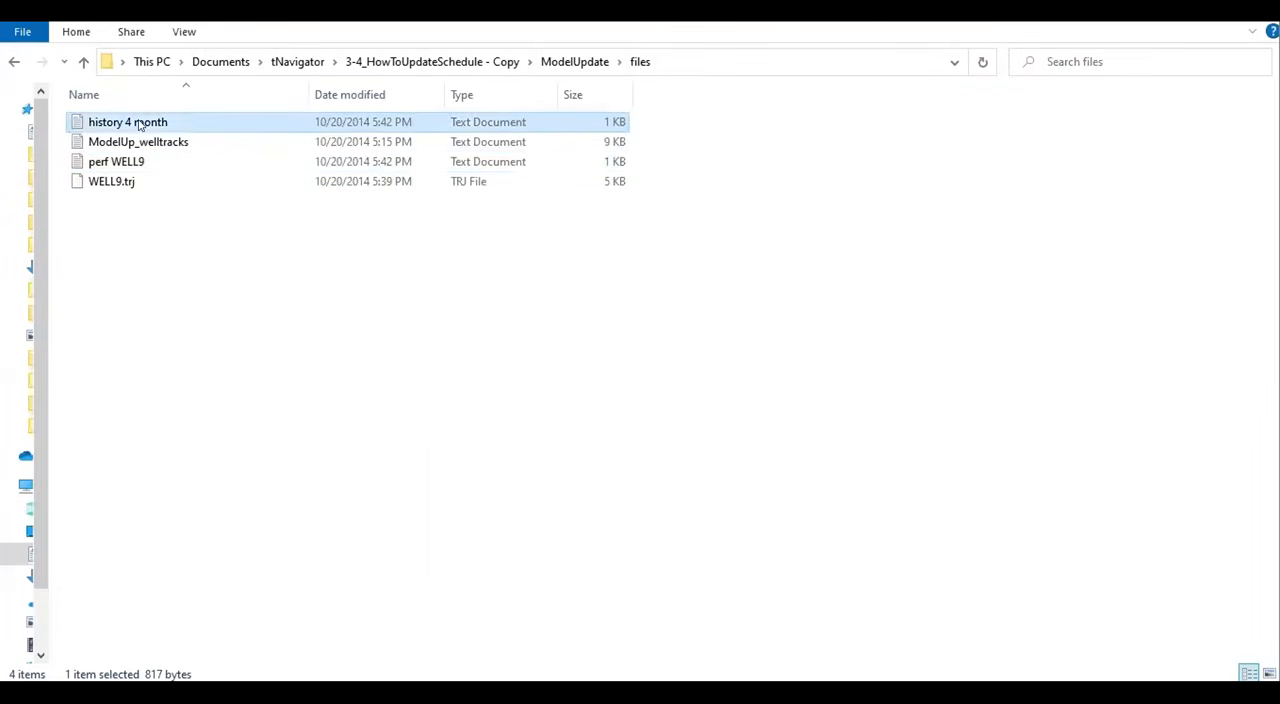
{"action": "double_click", "coordinate": [138, 123]}
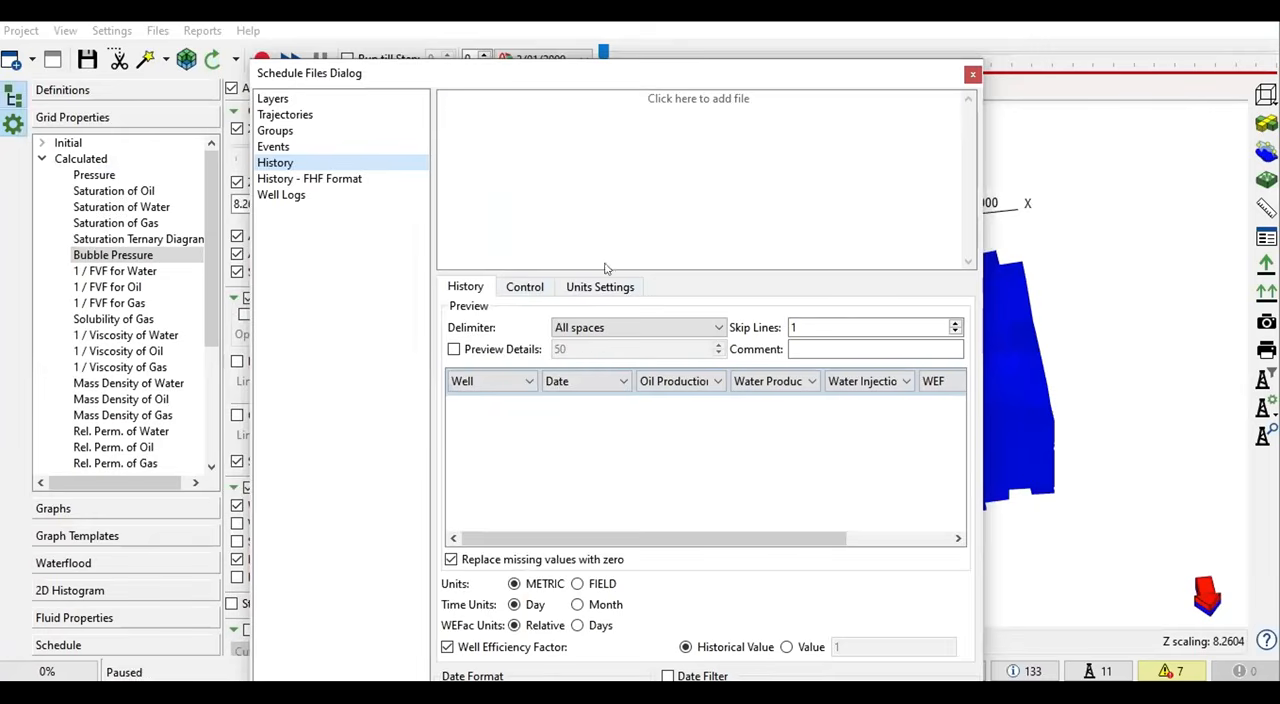
- Load the history 4 month file as the well history file and check its header row against the skipped-lines setting
{"action": "left_click", "coordinate": [676, 95]}
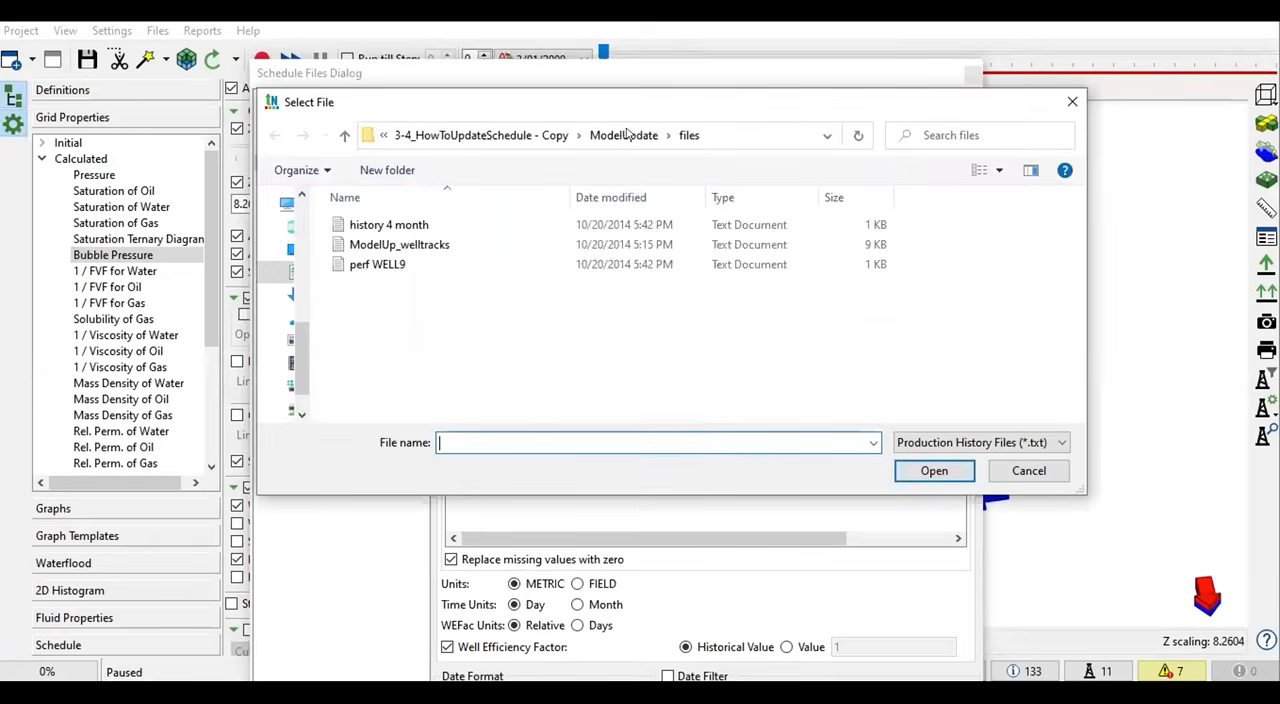
{"action": "double_click", "coordinate": [388, 224]}
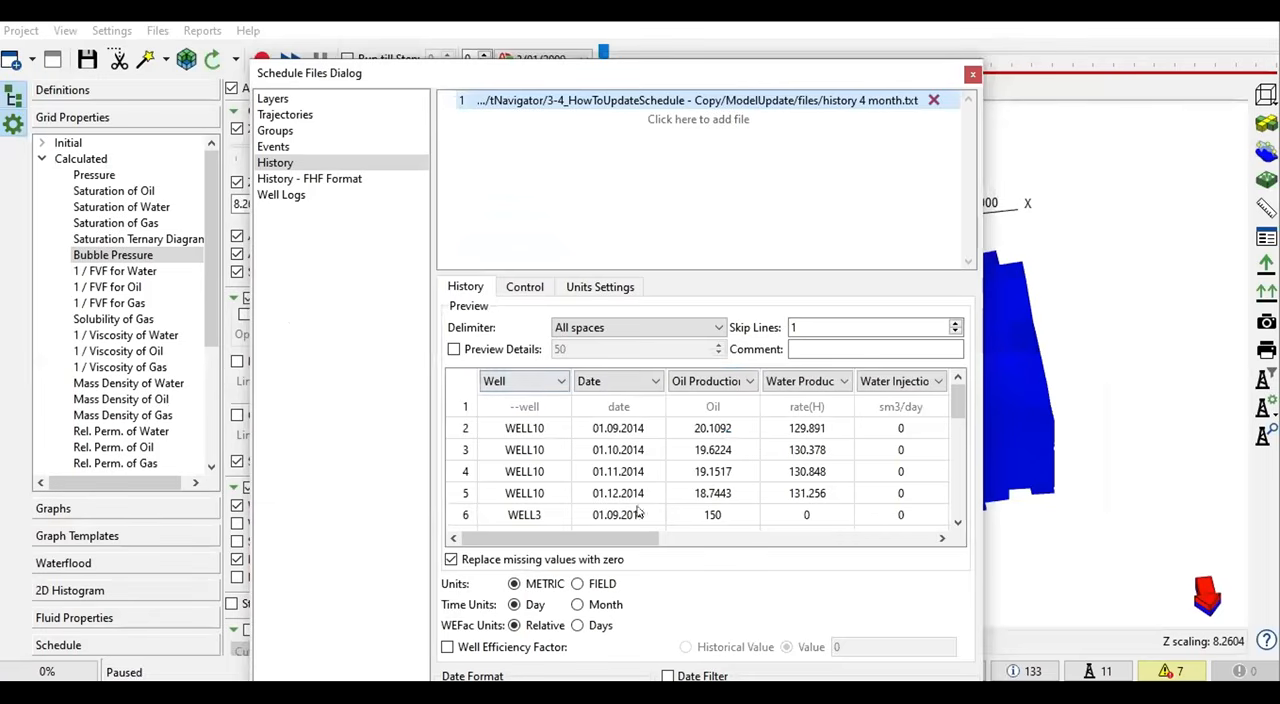
{"action": "left_click", "coordinate": [465, 406]}
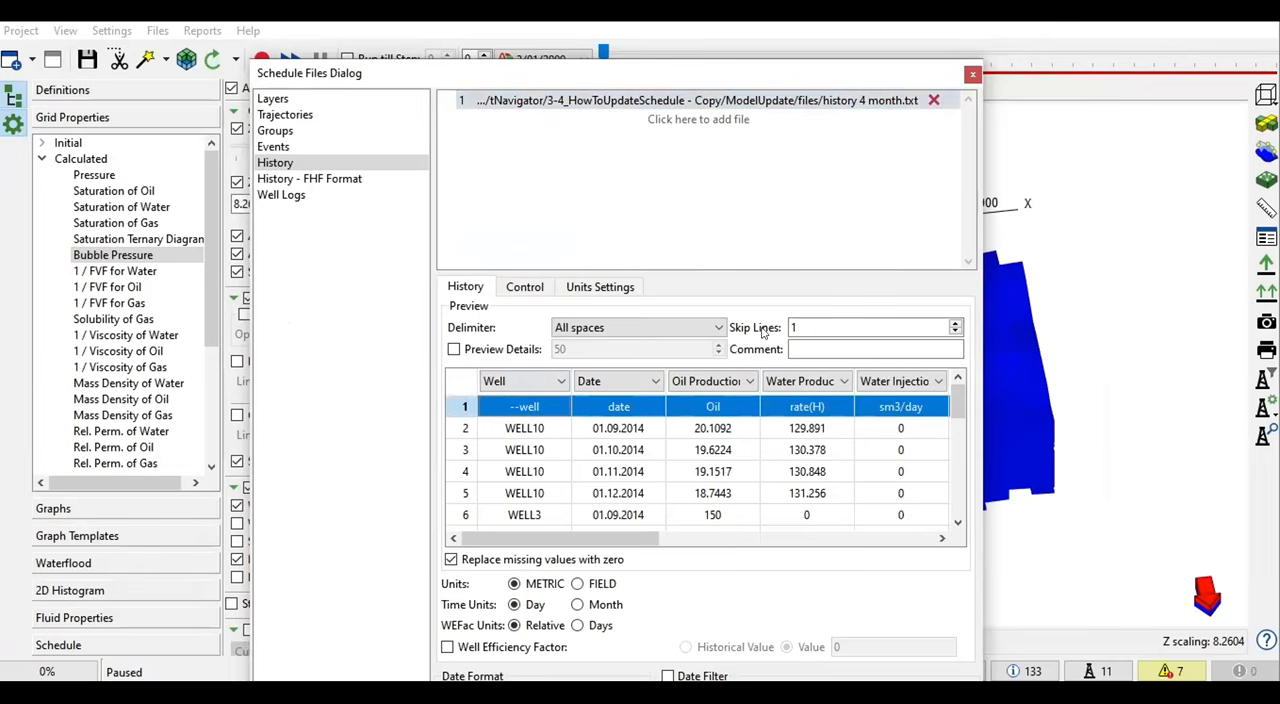
{"action": "left_click_drag", "start_coordinate": [803, 322], "coordinate": [741, 331]}
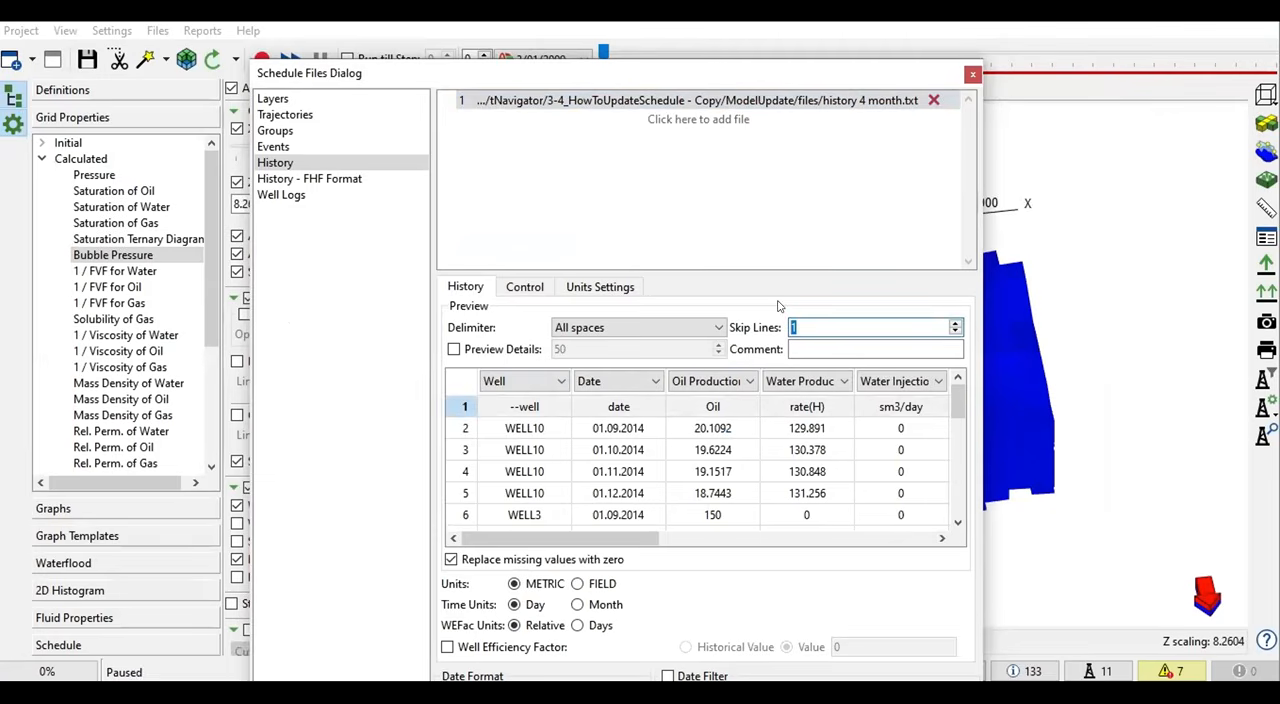
{"action": "left_click", "coordinate": [463, 406]}
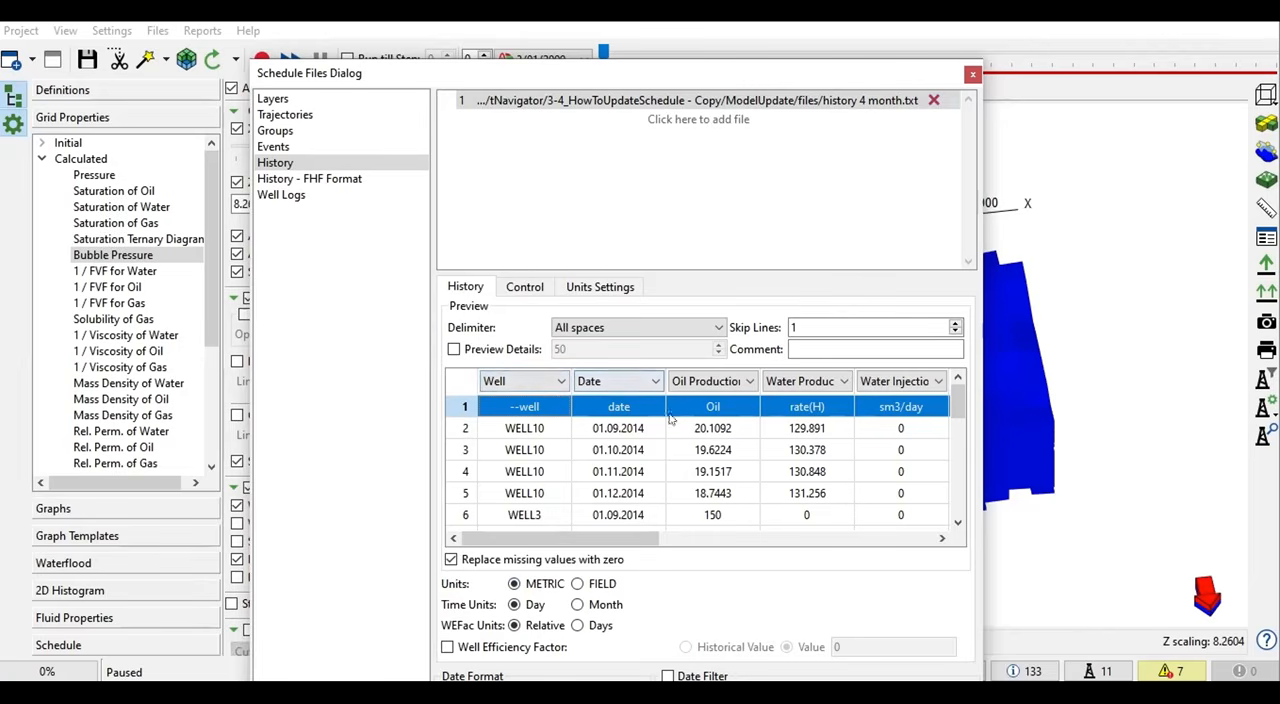
- Change the WEF column of the history file to skip line
{"action": "left_click_drag", "start_coordinate": [611, 540], "coordinate": [672, 540]}
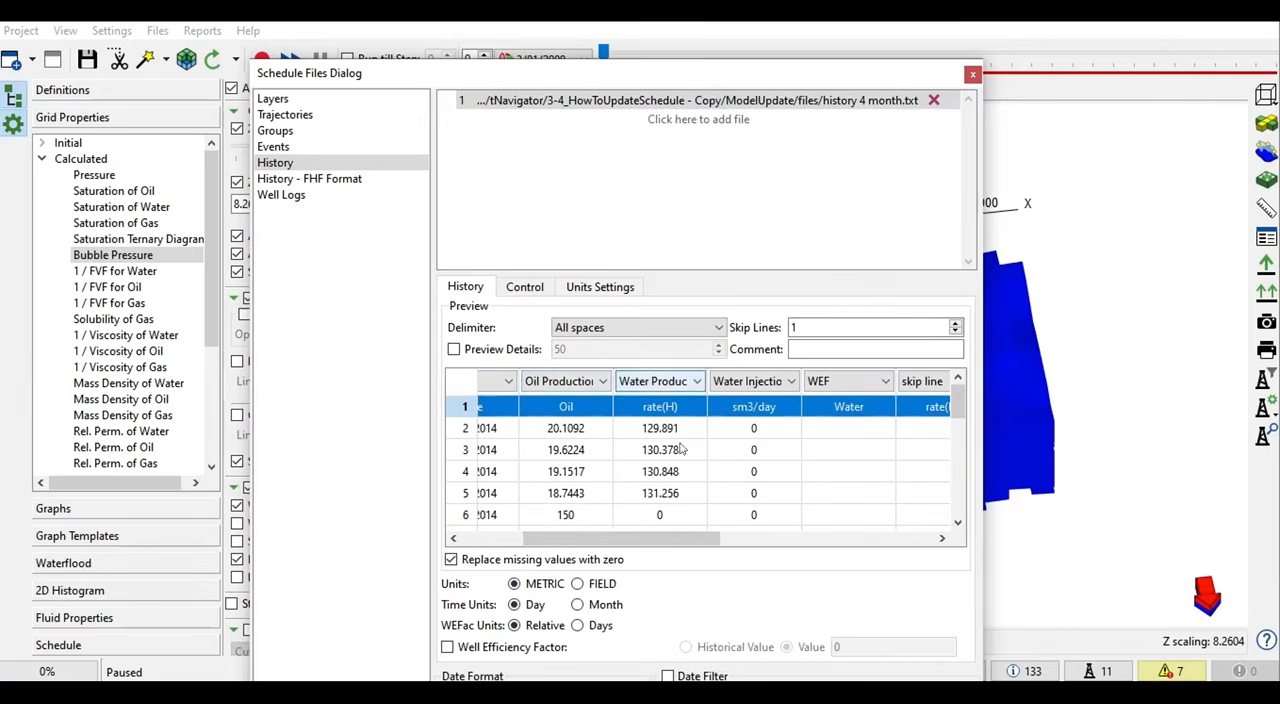
{"action": "left_click_drag", "start_coordinate": [685, 540], "coordinate": [715, 540]}
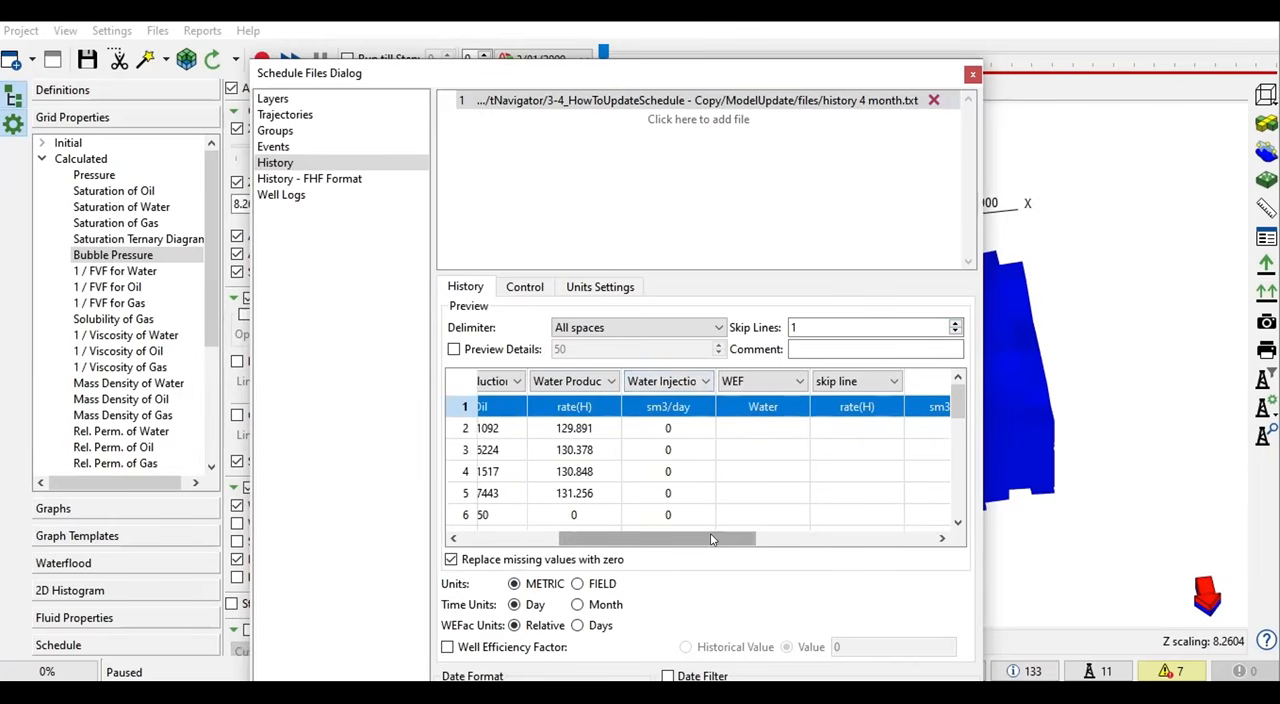
{"action": "left_click", "coordinate": [790, 386]}
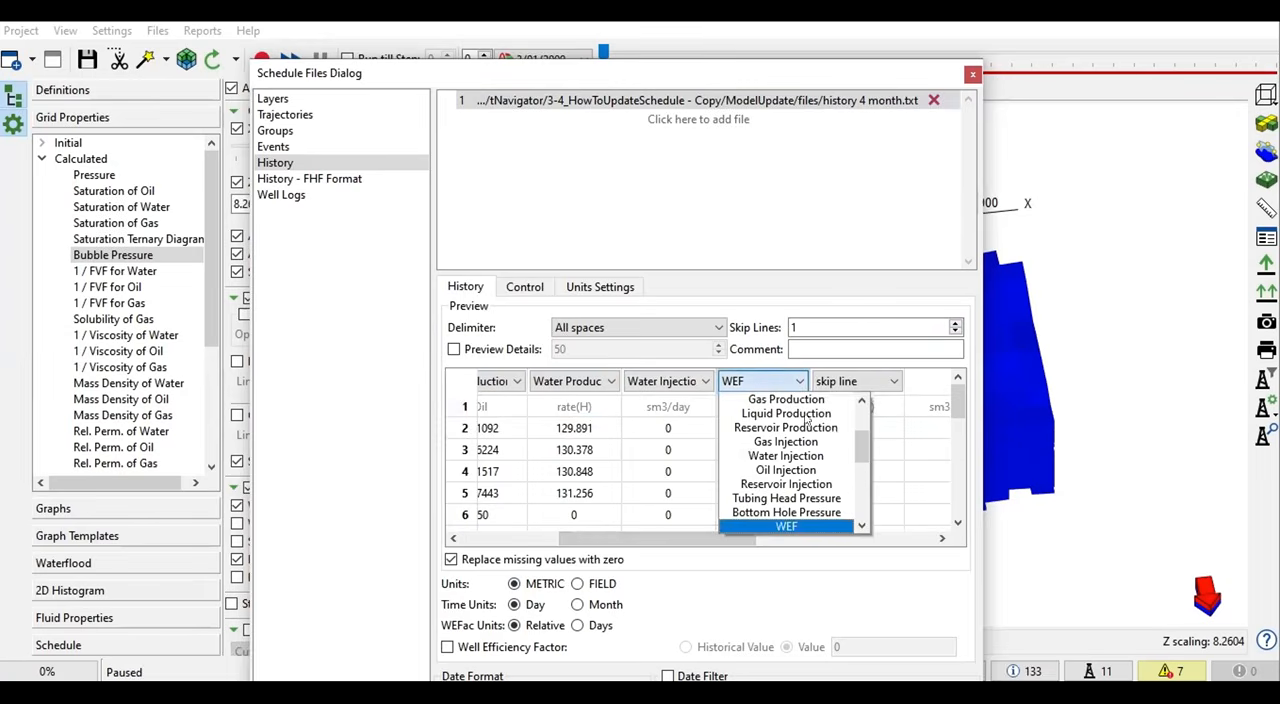
{"action": "scroll", "coordinate": [810, 405], "scroll_direction": "up", "scroll_amount": 5}
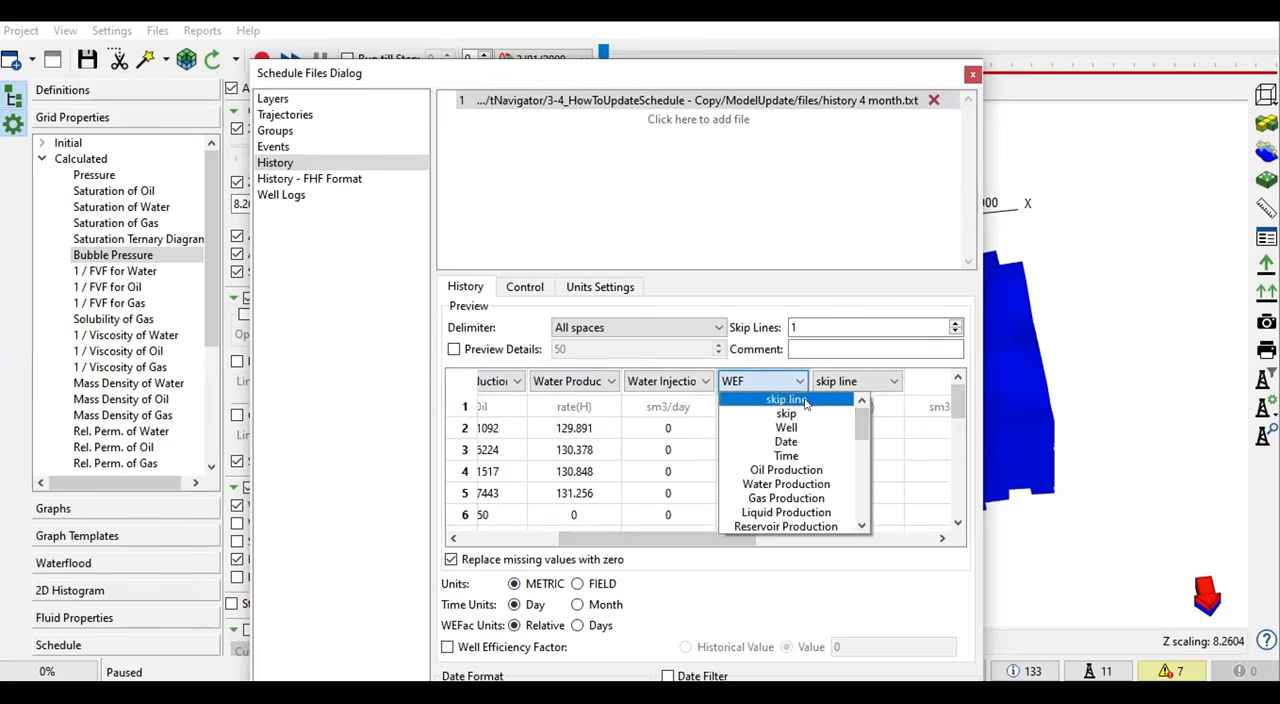
{"action": "left_click", "coordinate": [806, 400]}
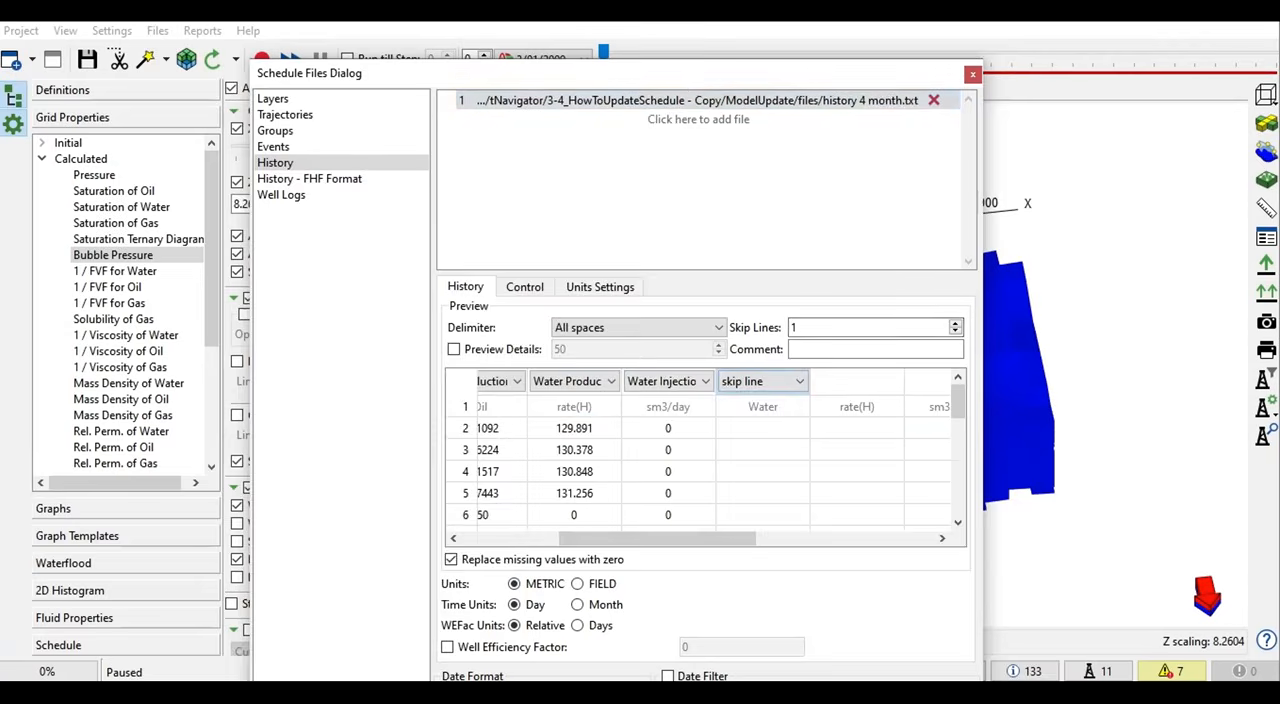
- Move the model to time step 66 (9/01/2014) and compare that date with the WELL10 dates and date format in the history preview
{"action": "left_click_drag", "start_coordinate": [685, 73], "coordinate": [675, 130]}
{"action": "left_click_drag", "start_coordinate": [607, 50], "coordinate": [1265, 52]}
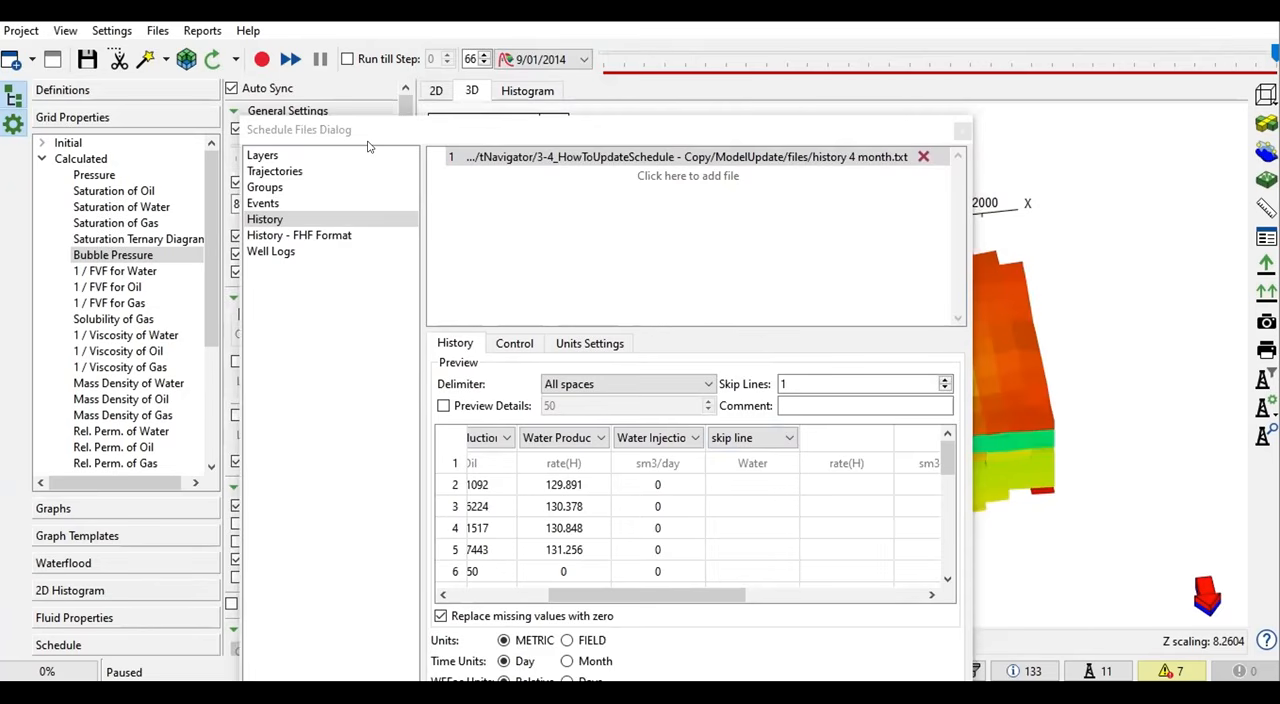
{"action": "left_click_drag", "start_coordinate": [670, 594], "coordinate": [495, 596]}
{"action": "left_click_drag", "start_coordinate": [505, 122], "coordinate": [549, 52]}
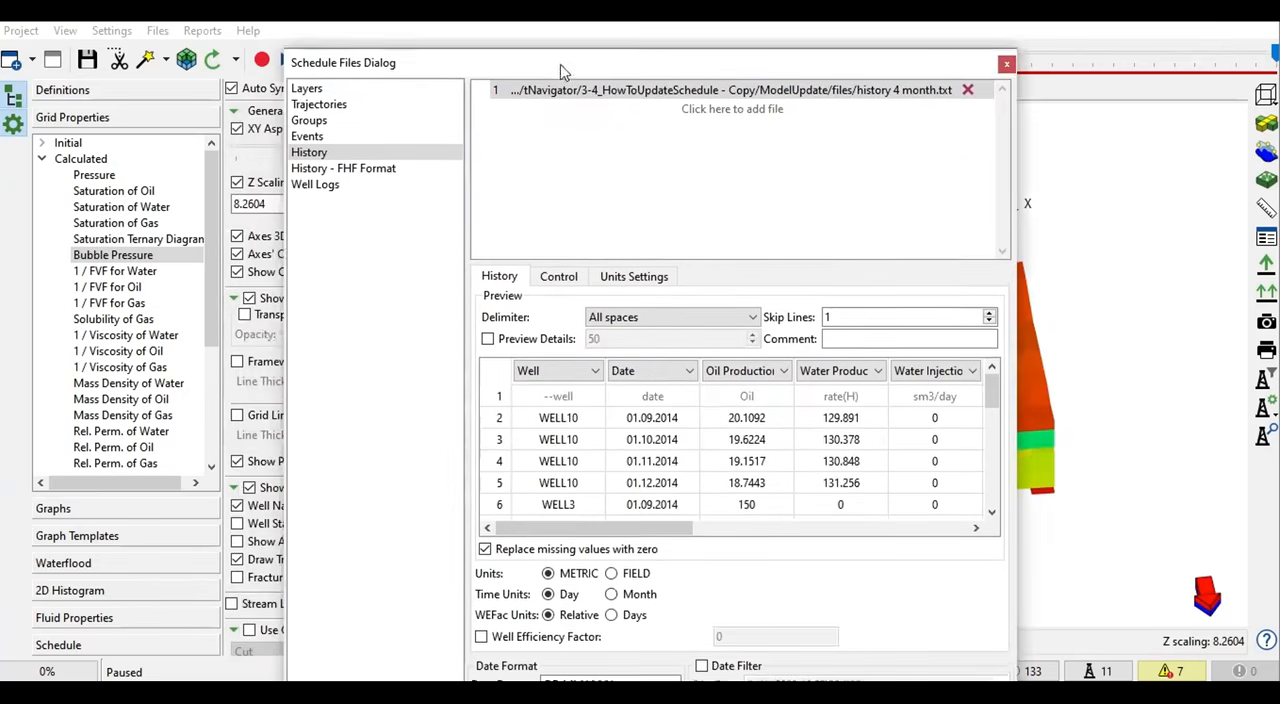
{"action": "left_click", "coordinate": [487, 481]}
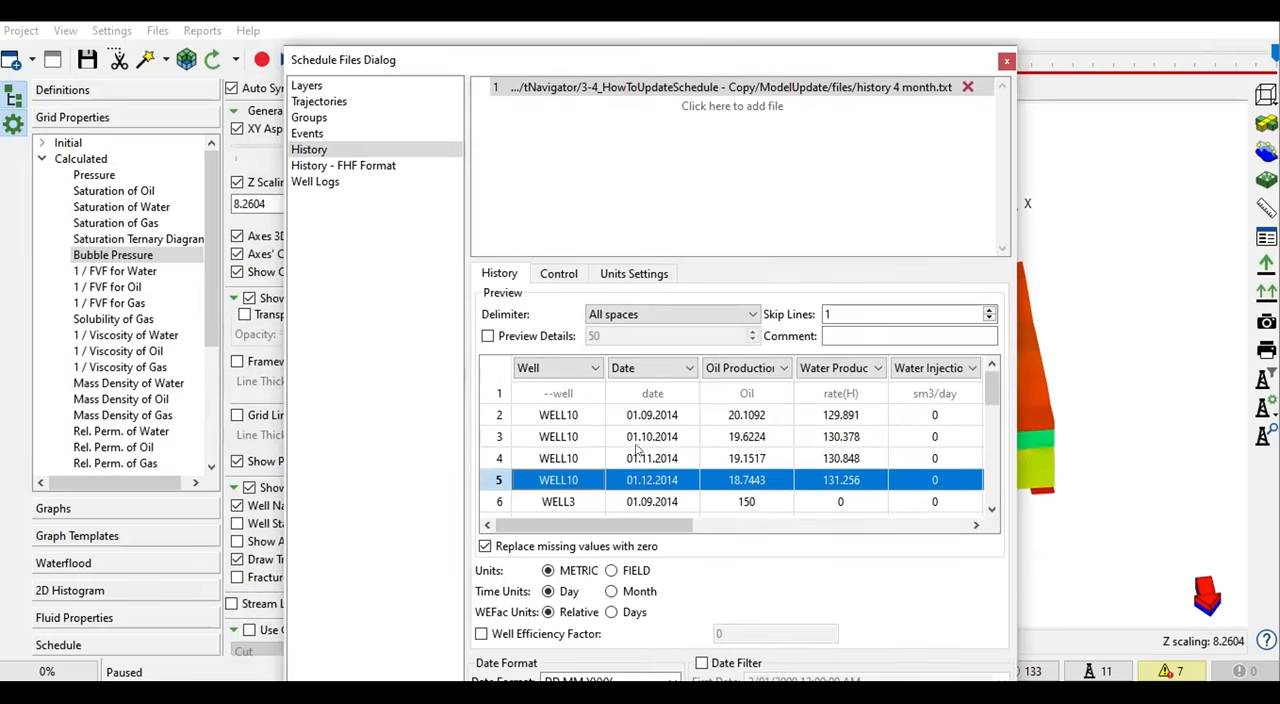
{"action": "left_click_drag", "start_coordinate": [688, 67], "coordinate": [716, 41]}
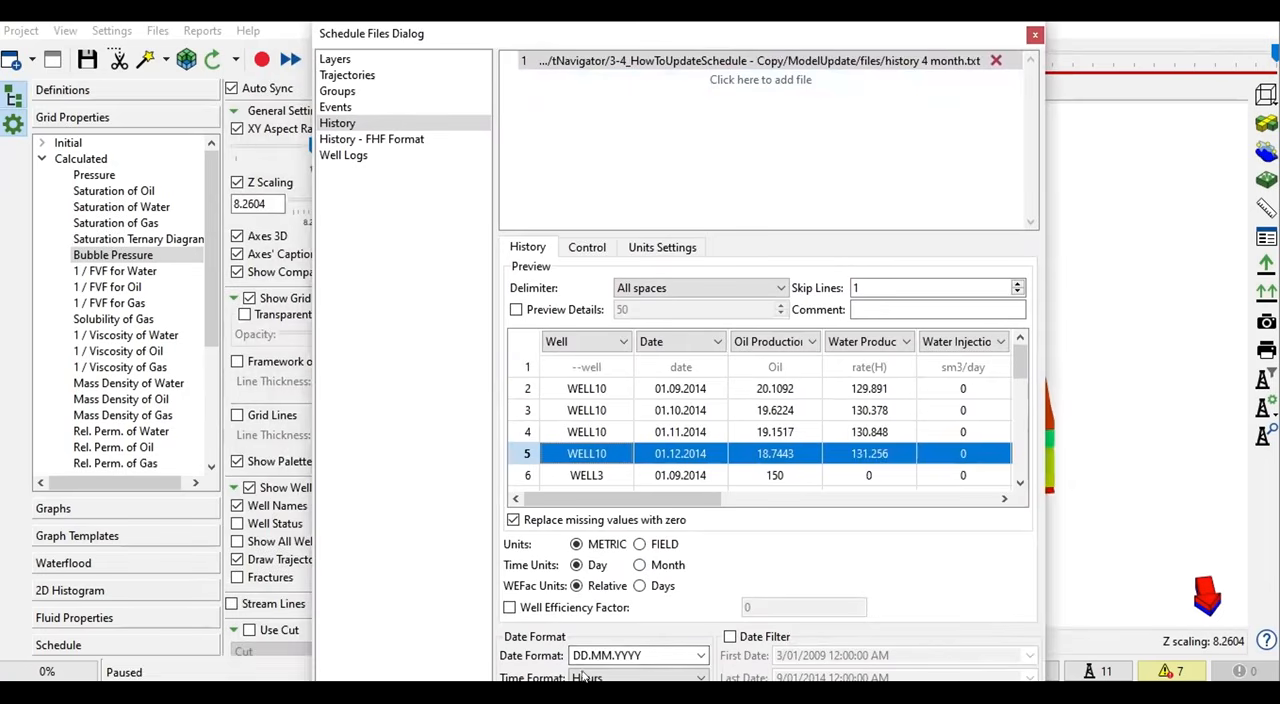
{"action": "mouse_move", "coordinate": [660, 38]}
{"action": "left_mouse_down"}
{"action": "mouse_move", "coordinate": [663, 17]}
{"action": "mouse_move", "coordinate": [670, 30]}
{"action": "left_mouse_up"}
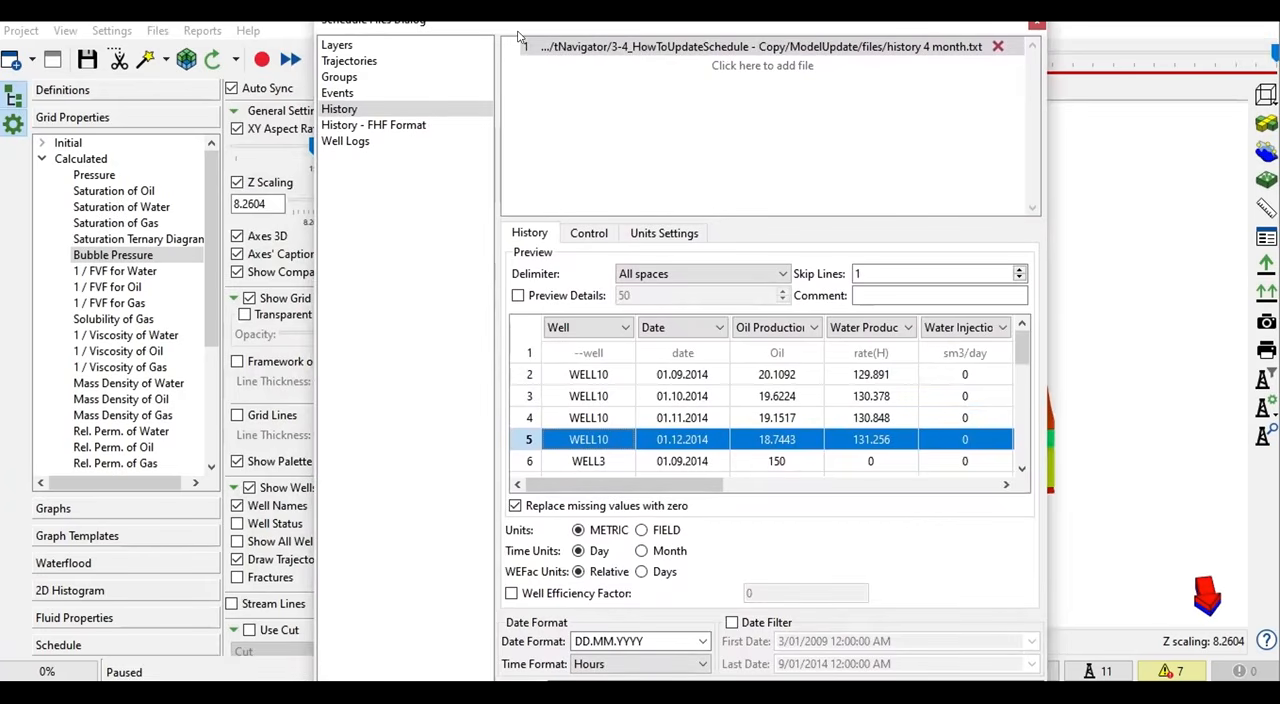
{"action": "mouse_move", "coordinate": [488, 27]}
{"action": "left_mouse_down"}
{"action": "mouse_move", "coordinate": [498, 19]}
{"action": "mouse_move", "coordinate": [496, 32]}
{"action": "left_mouse_up"}
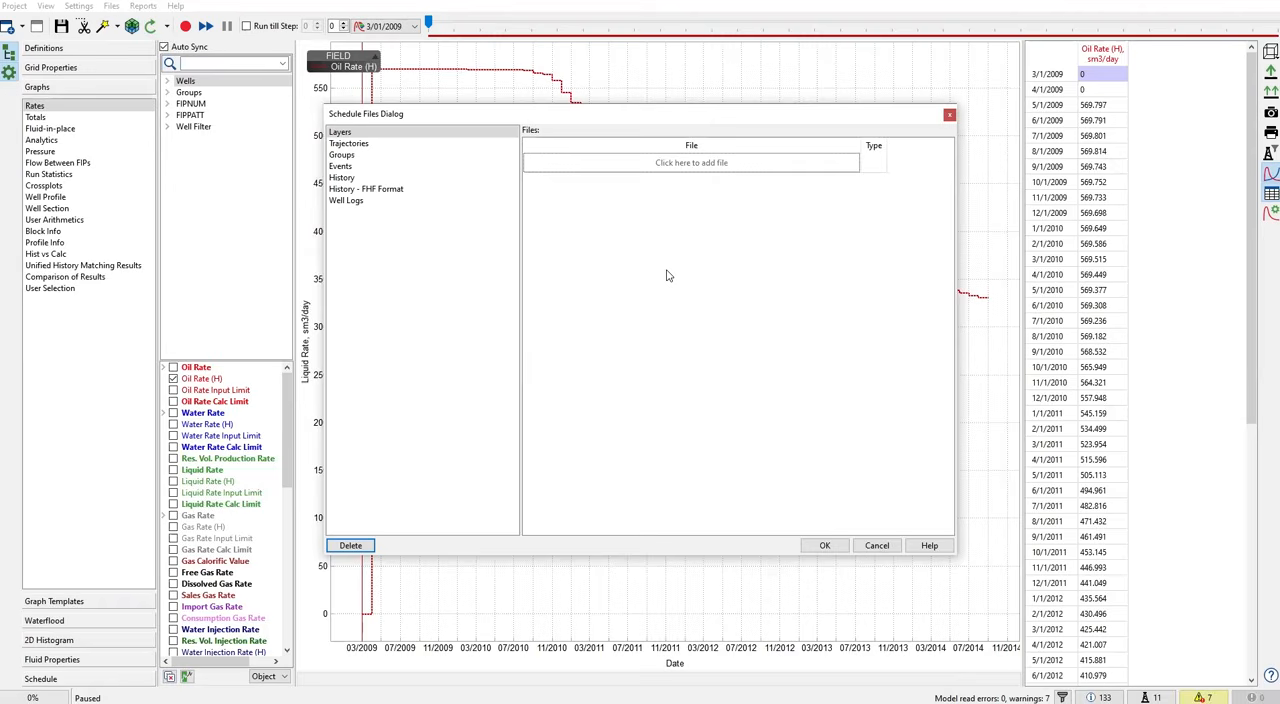
- Add the MODELUP_welltracks file from the ModelUpdate folder to the trajectories and set its type to Trajectory
{"action": "left_click", "coordinate": [360, 148]}
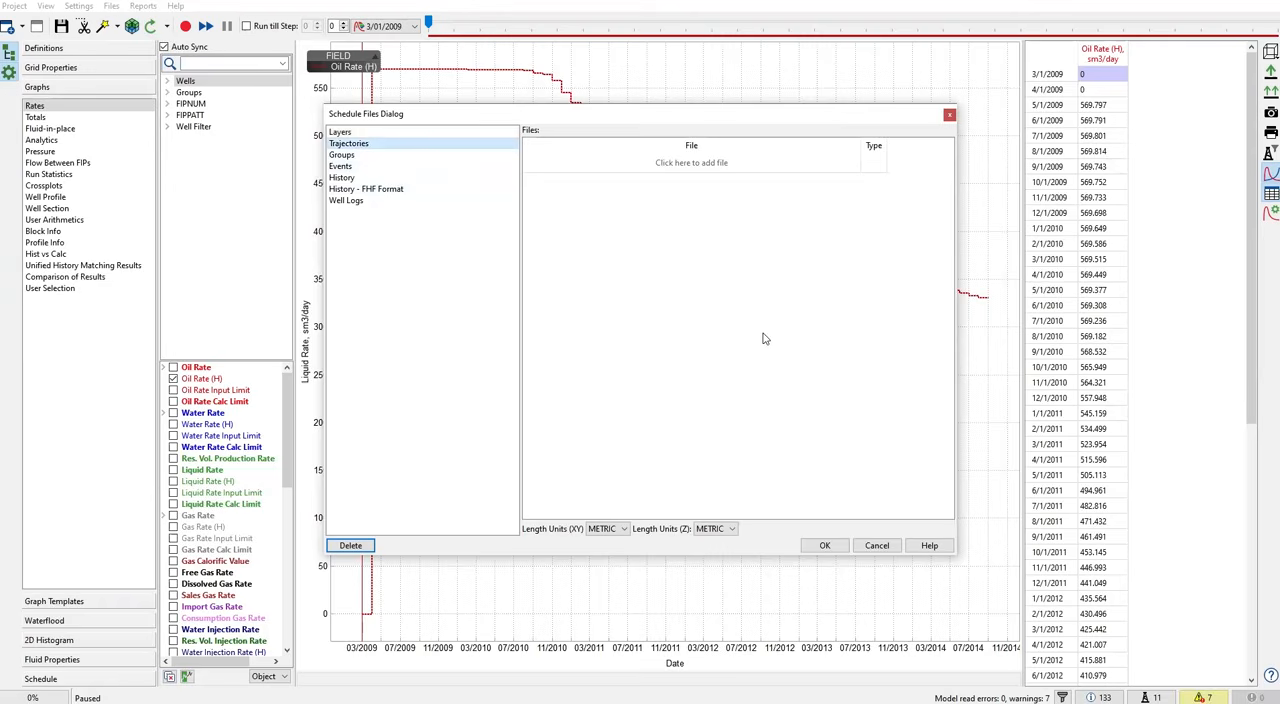
{"action": "left_click", "coordinate": [708, 168]}
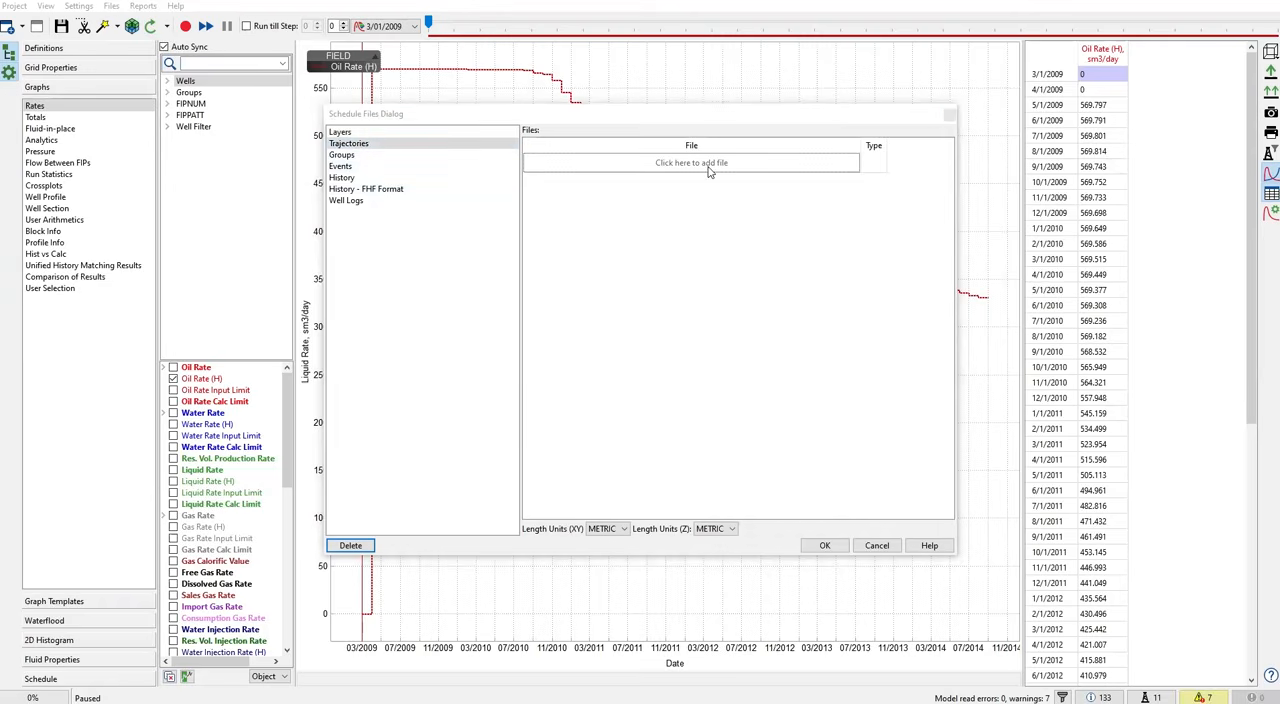
{"action": "double_click", "coordinate": [456, 312]}
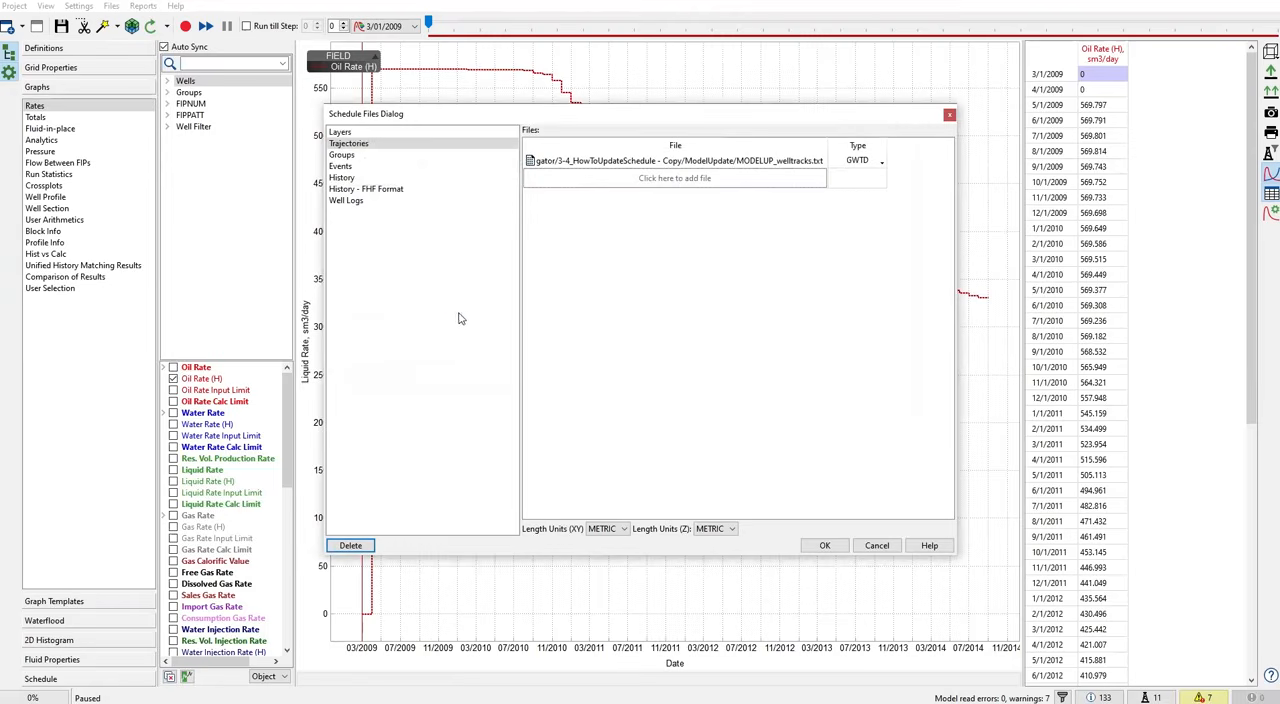
{"action": "left_click", "coordinate": [880, 162]}
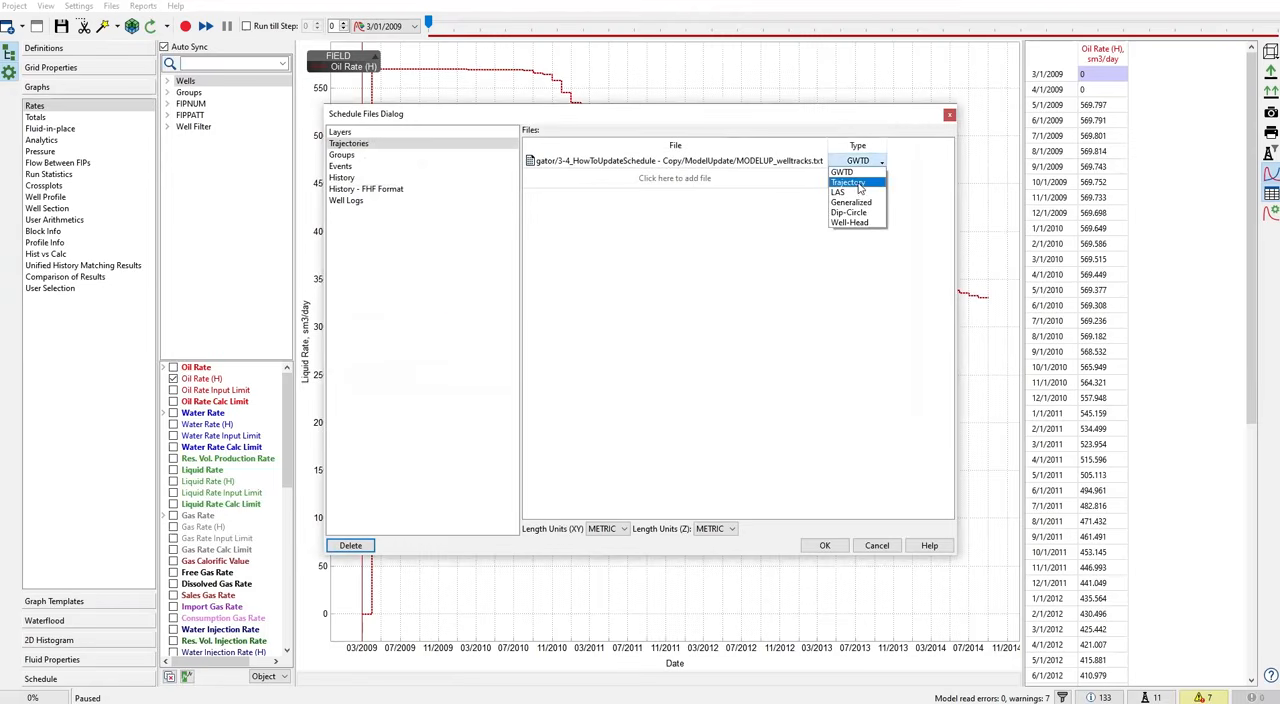
{"action": "left_click", "coordinate": [859, 185]}
- Add the WELL9.trj file from the files folder to the trajectories and set its type to Trajectory
{"action": "left_click", "coordinate": [680, 180]}
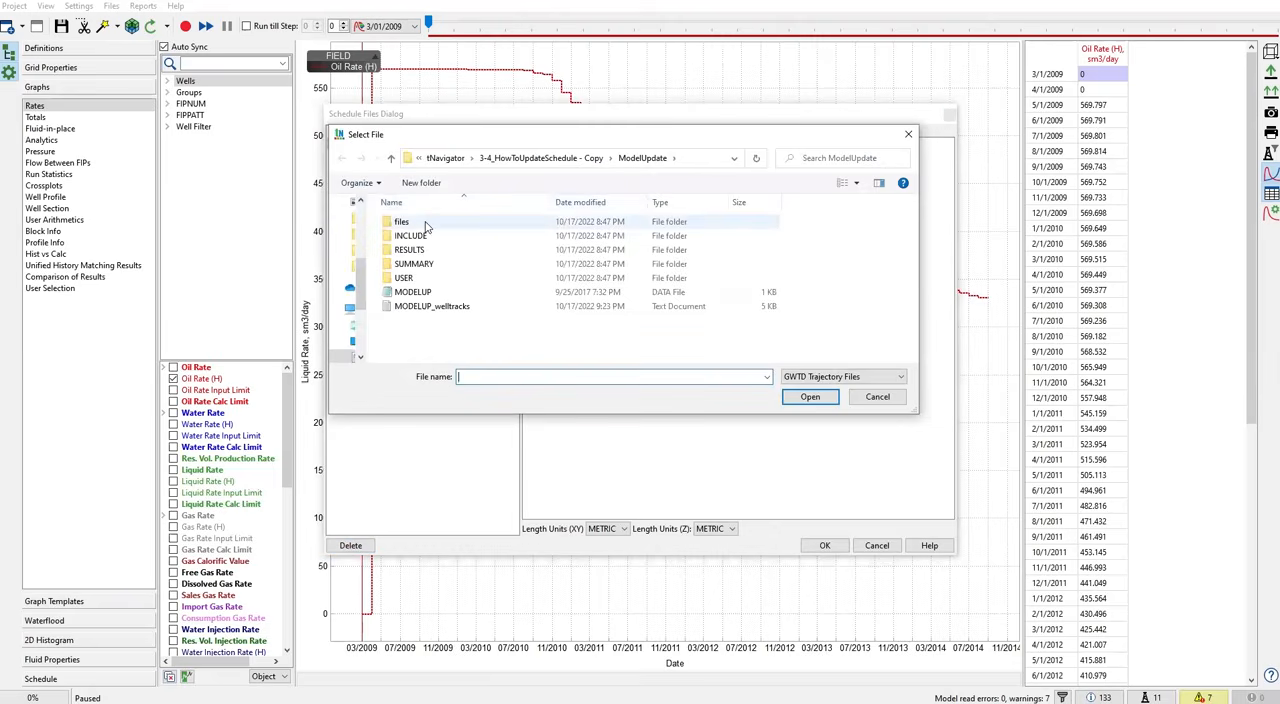
{"action": "double_click", "coordinate": [425, 224]}
{"action": "left_click", "coordinate": [423, 266]}
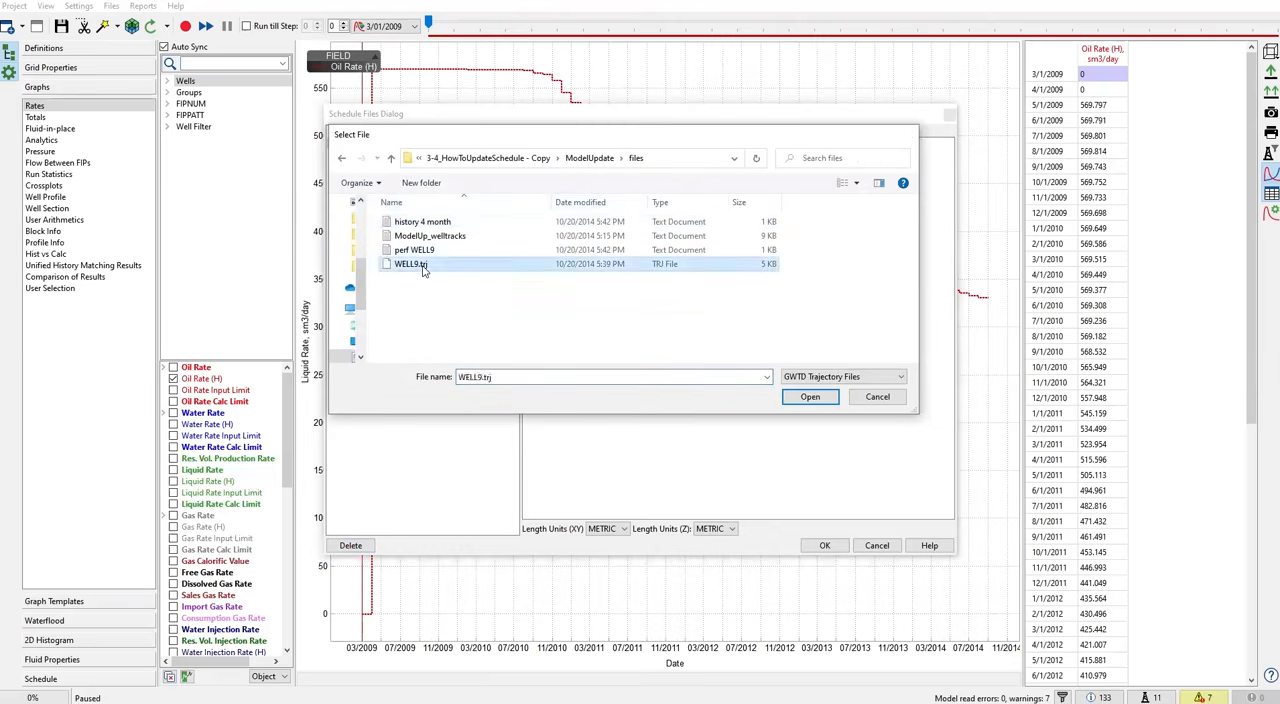
{"action": "double_click", "coordinate": [423, 266]}
{"action": "left_click", "coordinate": [865, 177]}
{"action": "left_click", "coordinate": [878, 177]}
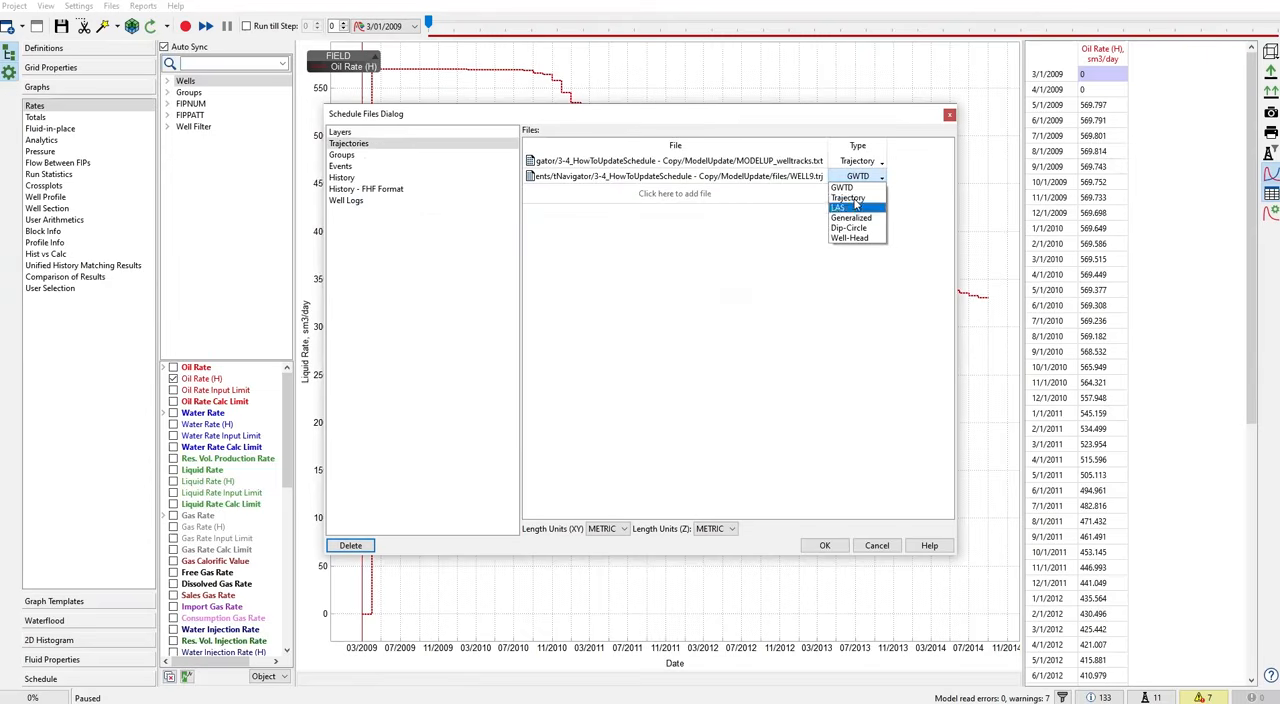
{"action": "left_click", "coordinate": [848, 198]}
- Load the perf WELL9 file as the well events file and set its skipped lines to 0
{"action": "left_click", "coordinate": [360, 168]}
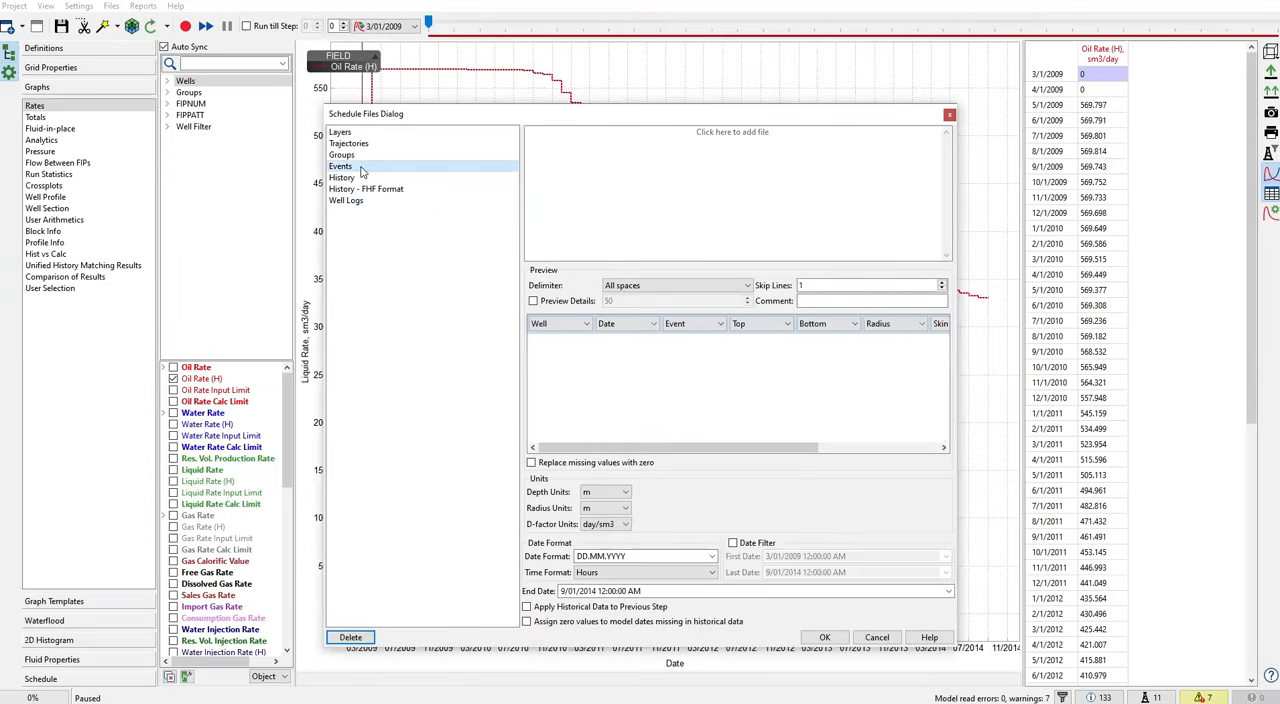
{"action": "left_click", "coordinate": [735, 134]}
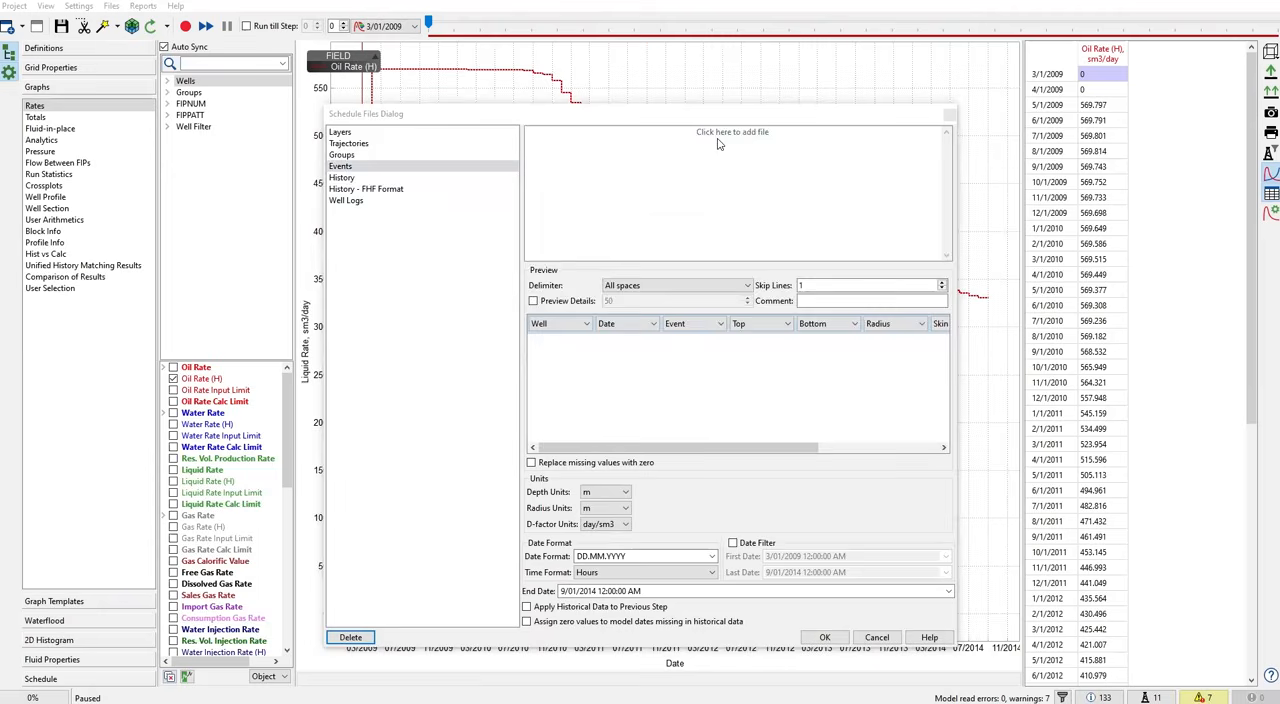
{"action": "double_click", "coordinate": [405, 251]}
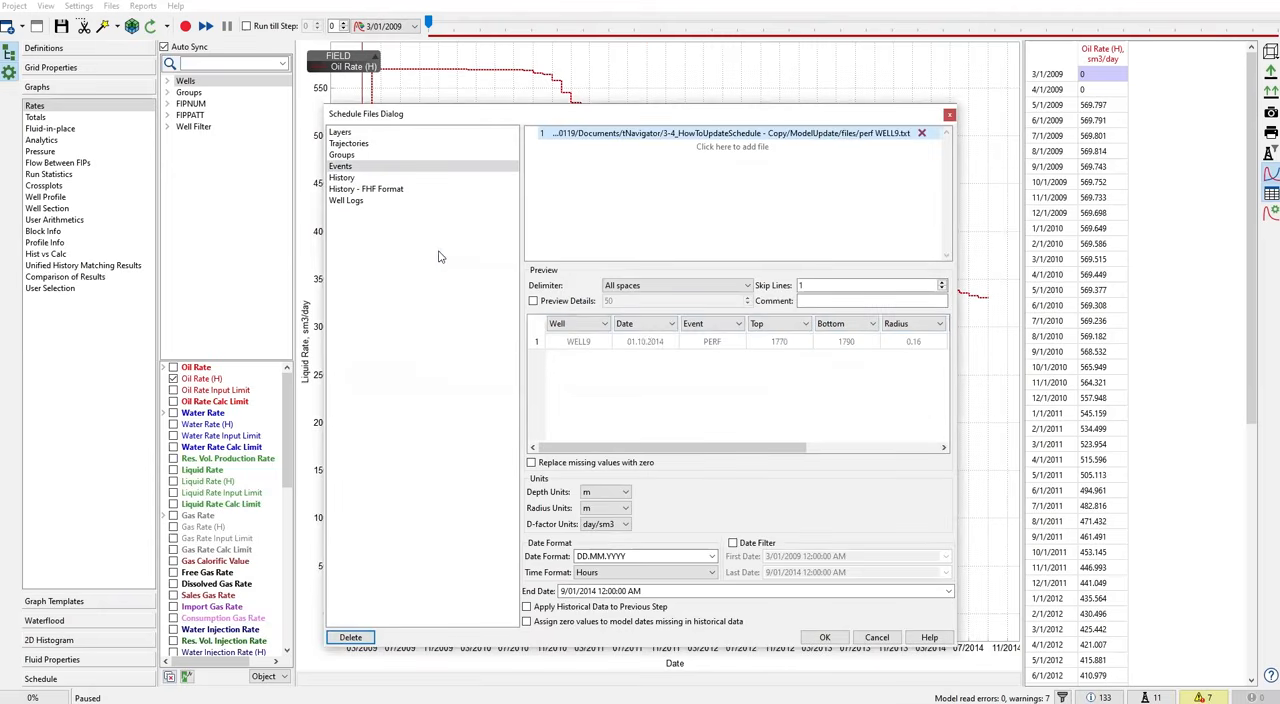
{"action": "left_click", "coordinate": [805, 286]}
{"action": "type", "text": "0"}
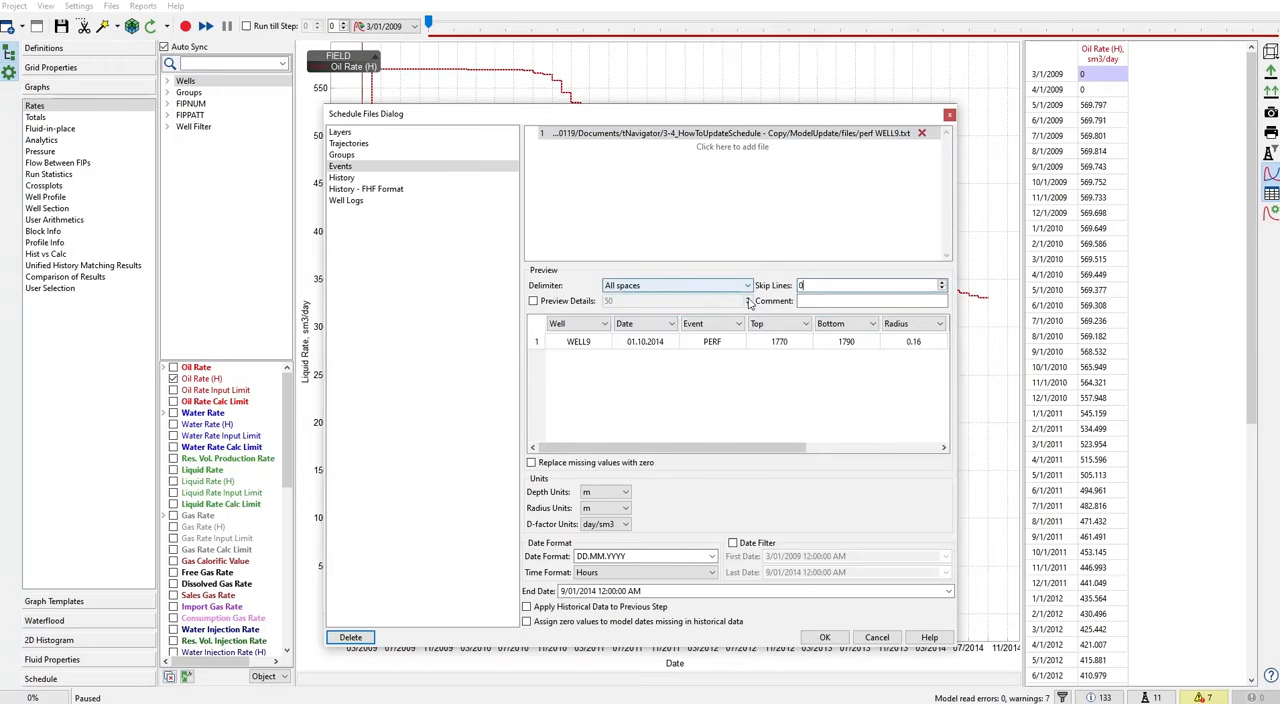
- Change the Multiplier column of the WELL9 events file to skip line and review the remaining columns
{"action": "left_click_drag", "start_coordinate": [788, 453], "coordinate": [917, 453]}
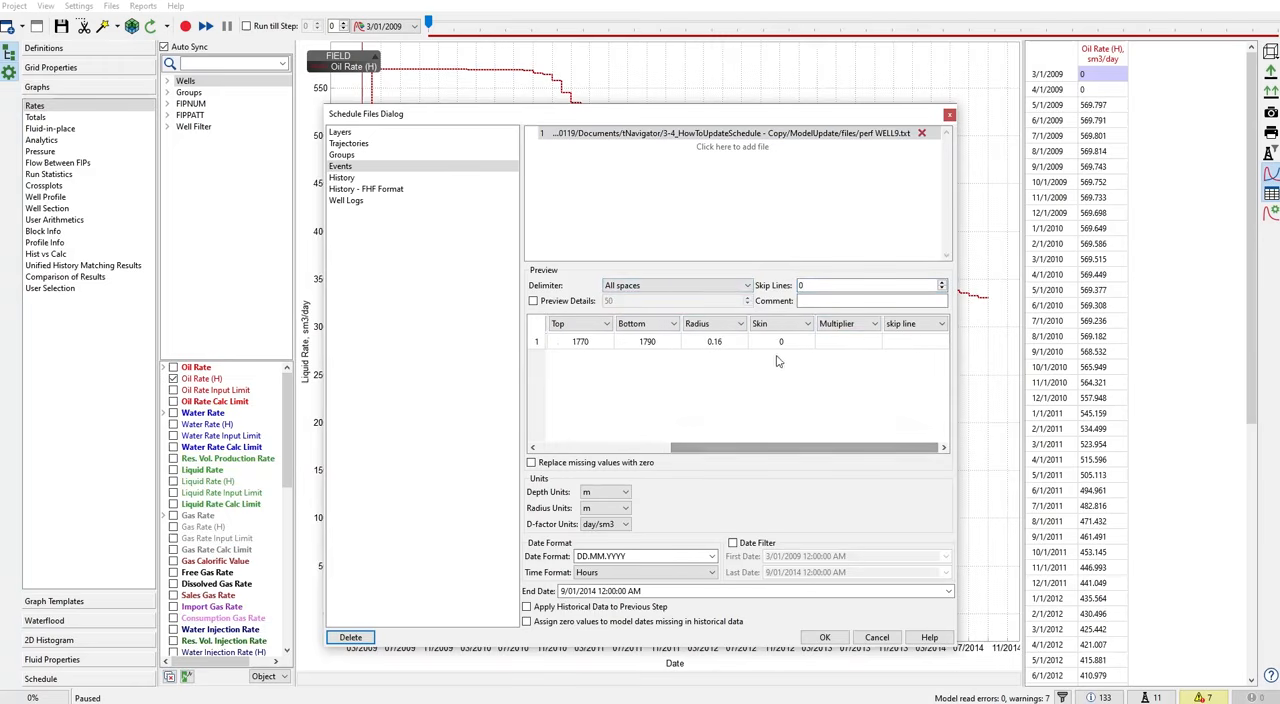
{"action": "left_click", "coordinate": [874, 323]}
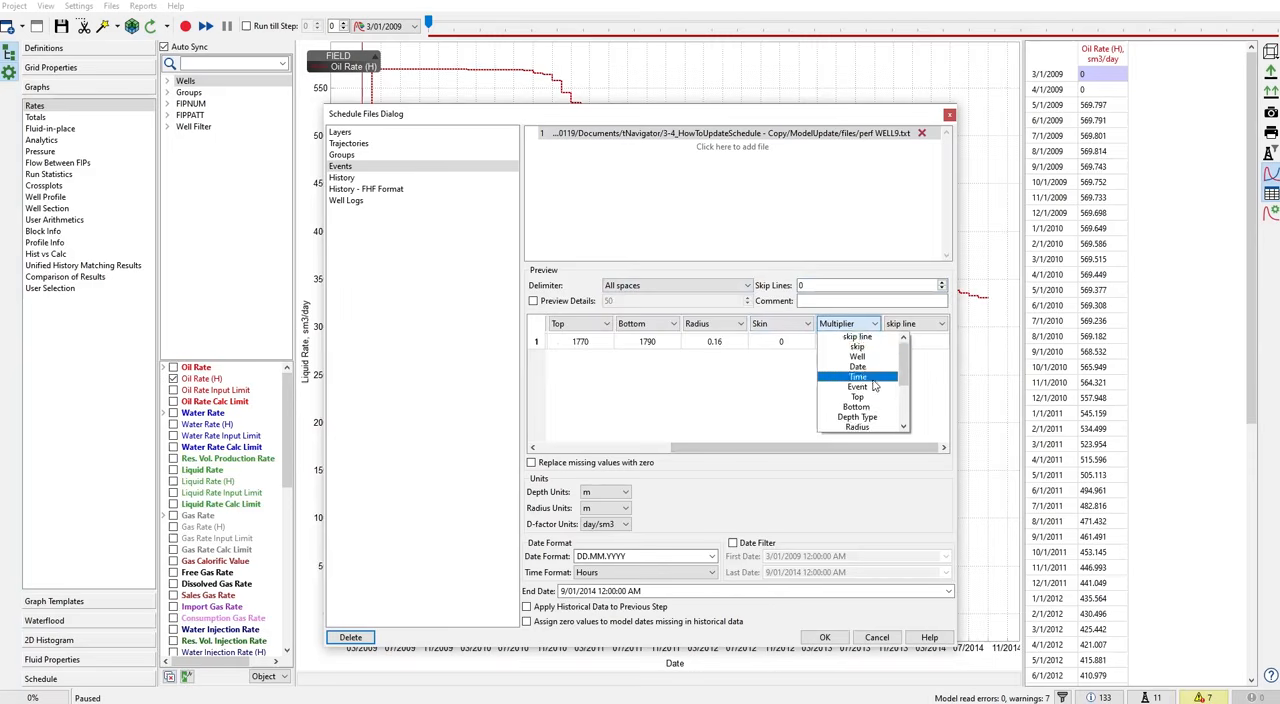
{"action": "left_click", "coordinate": [853, 340]}
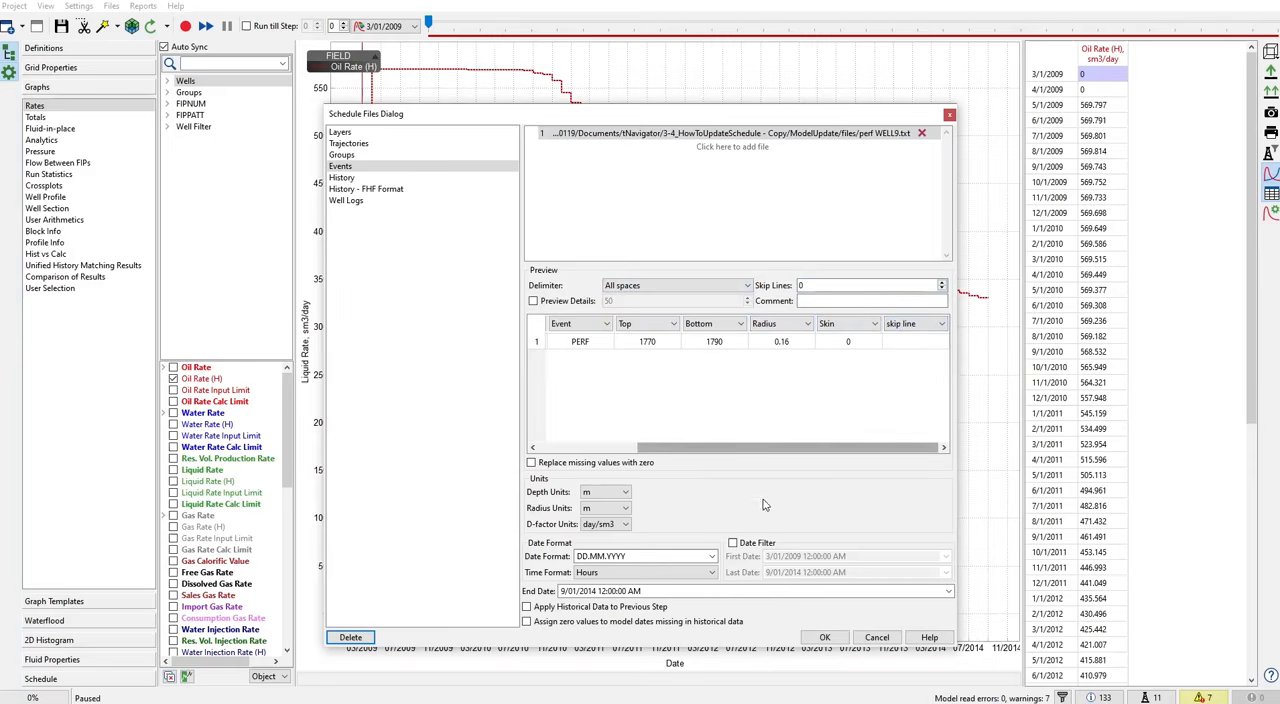
{"action": "left_click", "coordinate": [597, 452]}
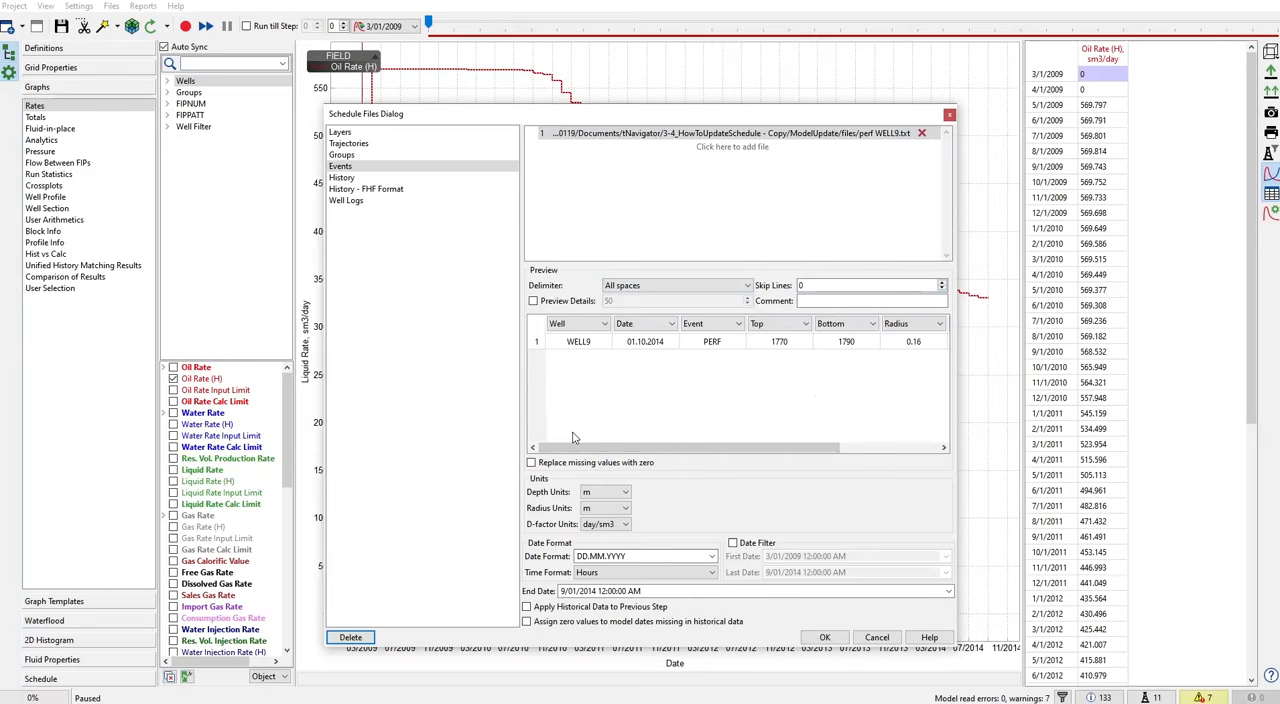
- Load the history 4 month file as the well history and change its WEF column to skip line
{"action": "left_click", "coordinate": [498, 179]}
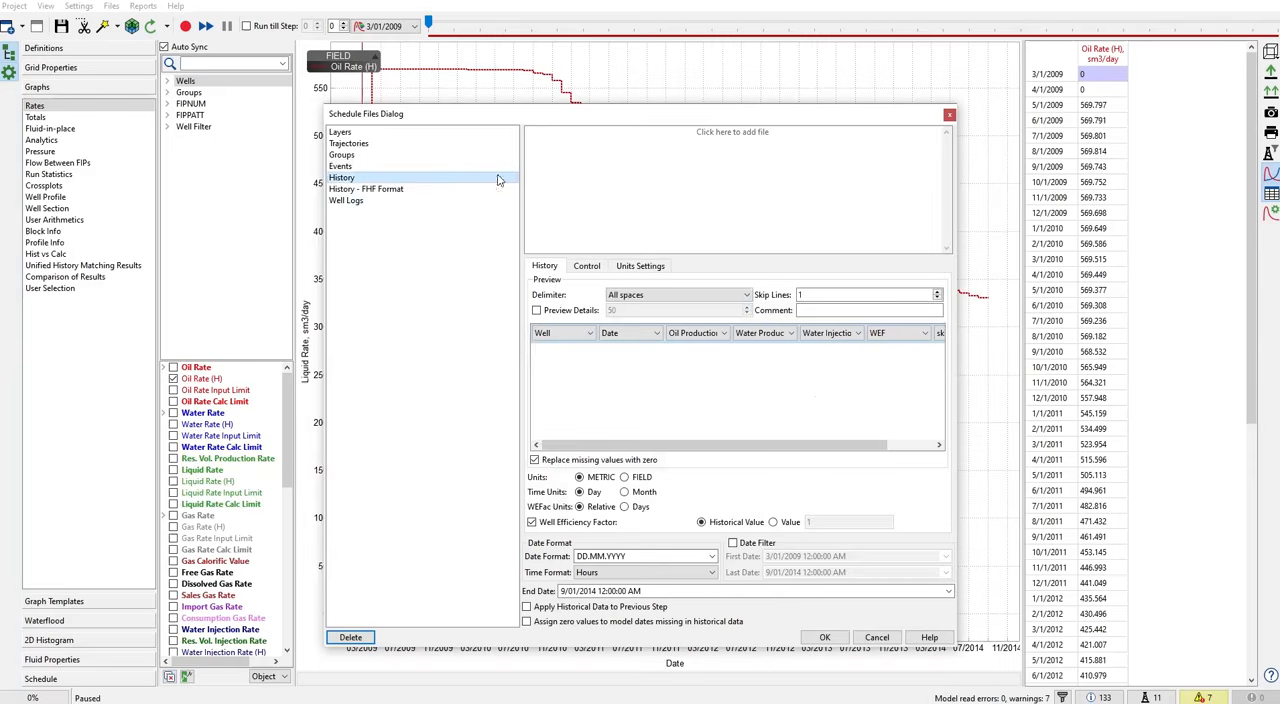
{"action": "left_click", "coordinate": [703, 145]}
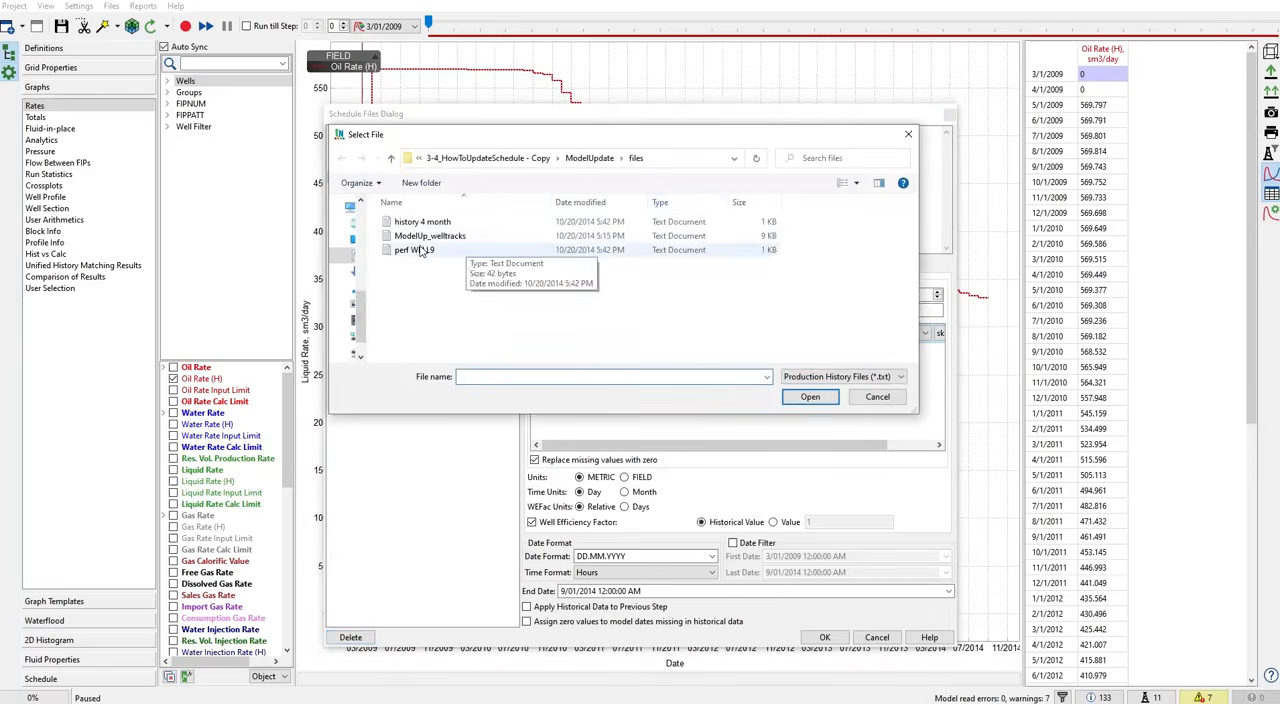
{"action": "double_click", "coordinate": [452, 222]}
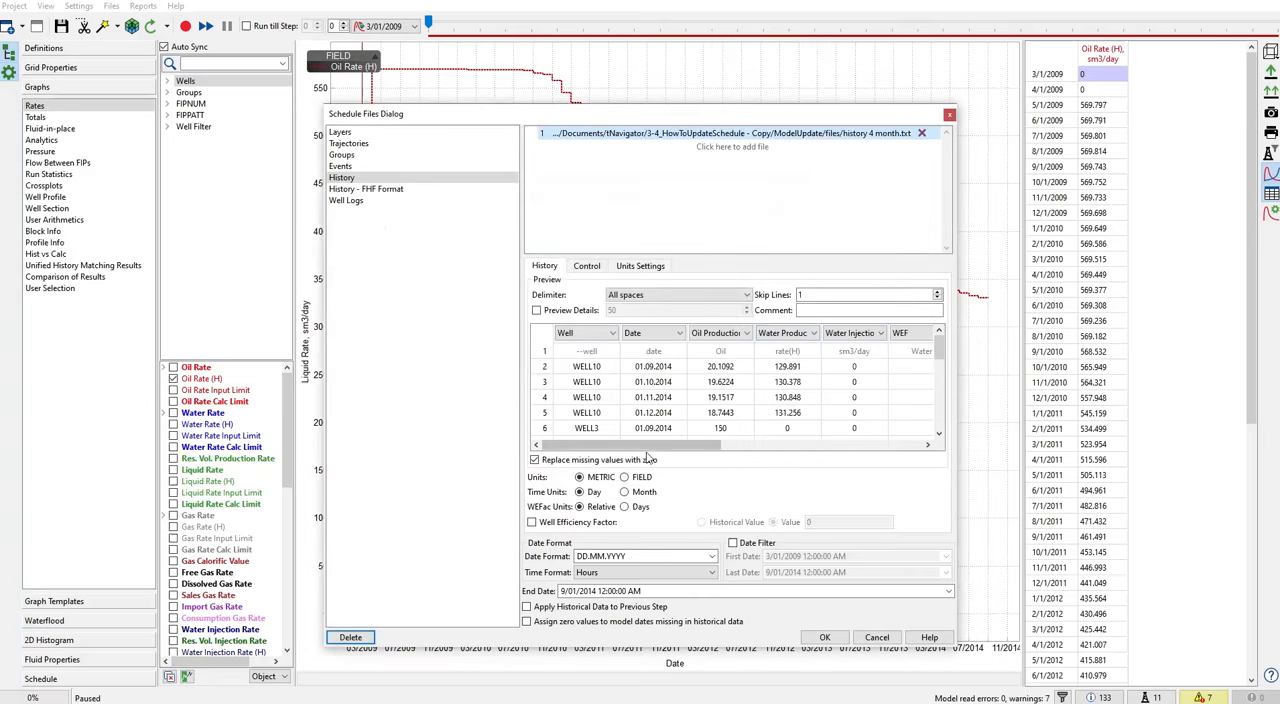
{"action": "mouse_move", "coordinate": [686, 448]}
{"action": "left_mouse_down"}
{"action": "mouse_move", "coordinate": [845, 449]}
{"action": "mouse_move", "coordinate": [624, 452]}
{"action": "mouse_move", "coordinate": [680, 450]}
{"action": "left_mouse_up"}
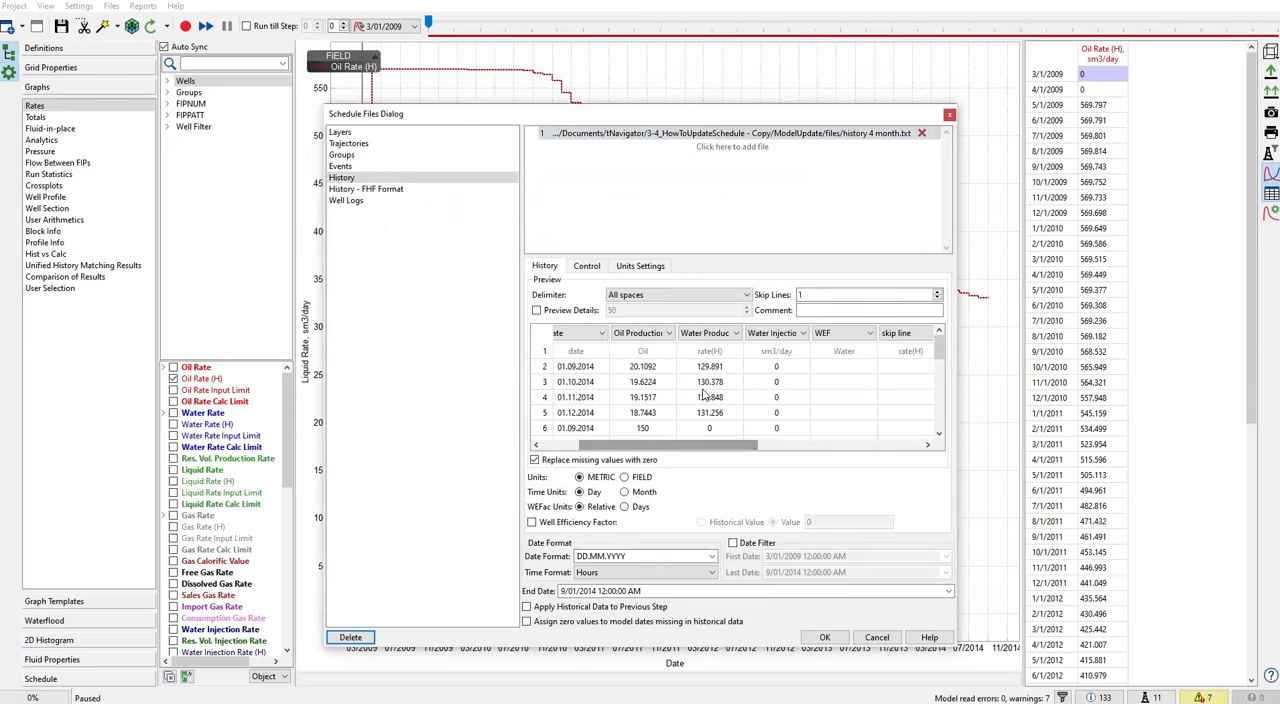
{"action": "left_click", "coordinate": [845, 333]}
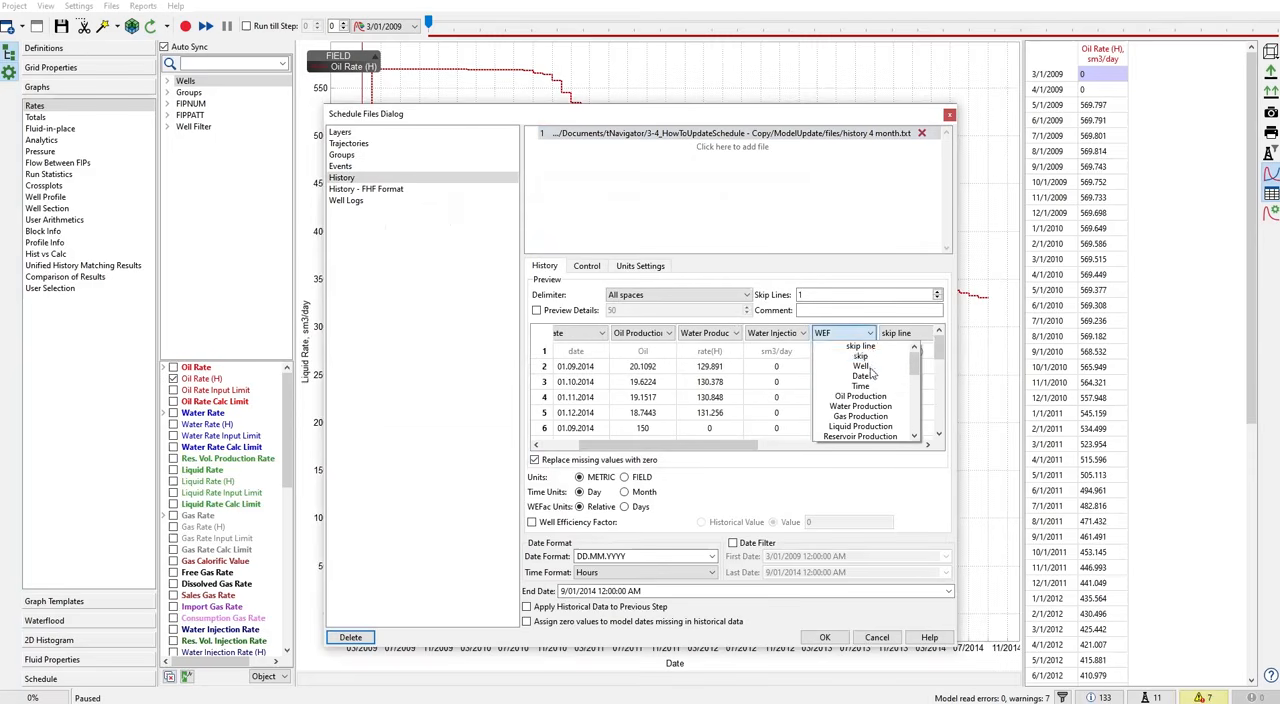
{"action": "left_click", "coordinate": [860, 346]}
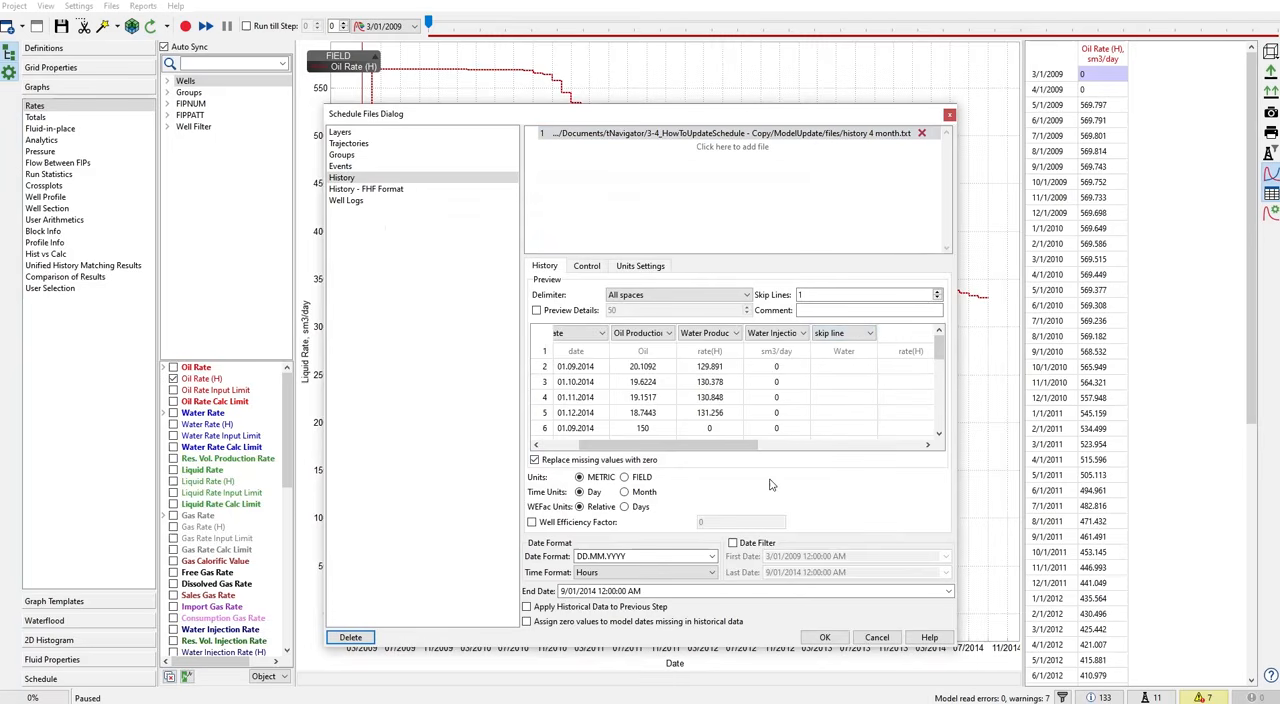
{"action": "left_click", "coordinate": [565, 447]}
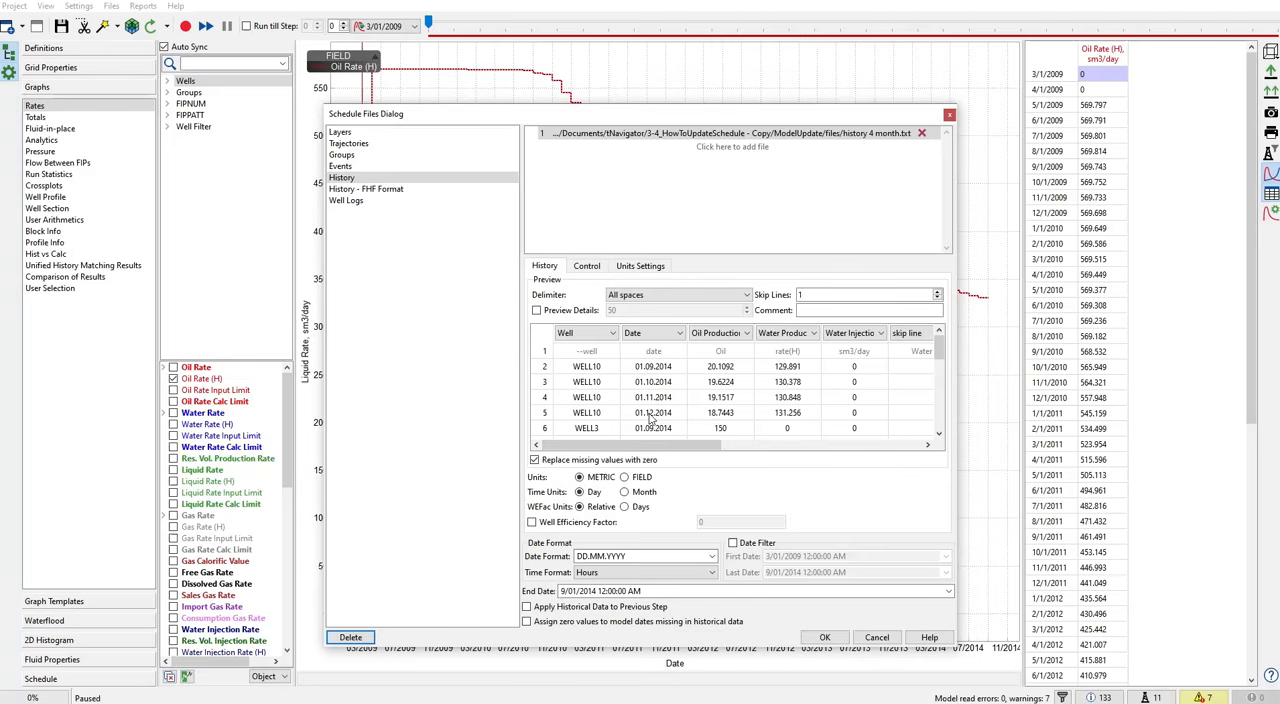
- Set the history end date to 1/01/2015, one month after the last WELL10 record
{"action": "left_click", "coordinate": [545, 413]}
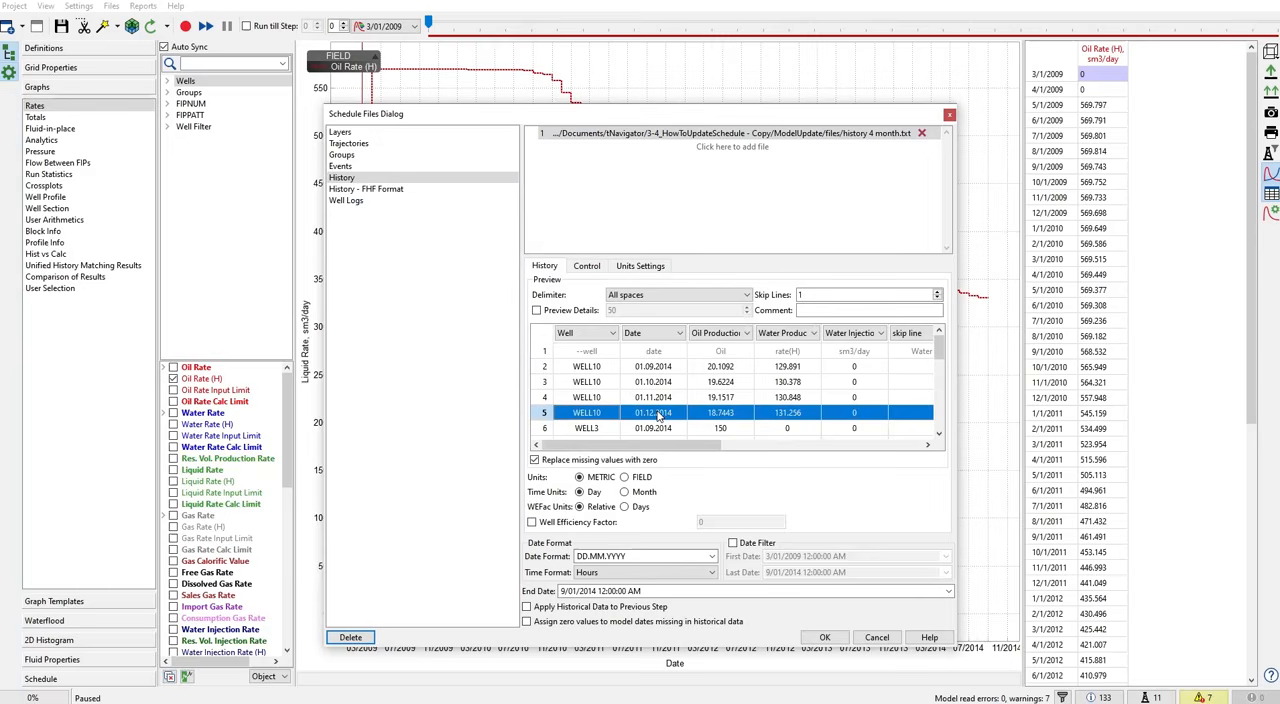
{"action": "left_click", "coordinate": [572, 591]}
{"action": "left_click", "coordinate": [575, 558]}
{"action": "left_click", "coordinate": [565, 591]}
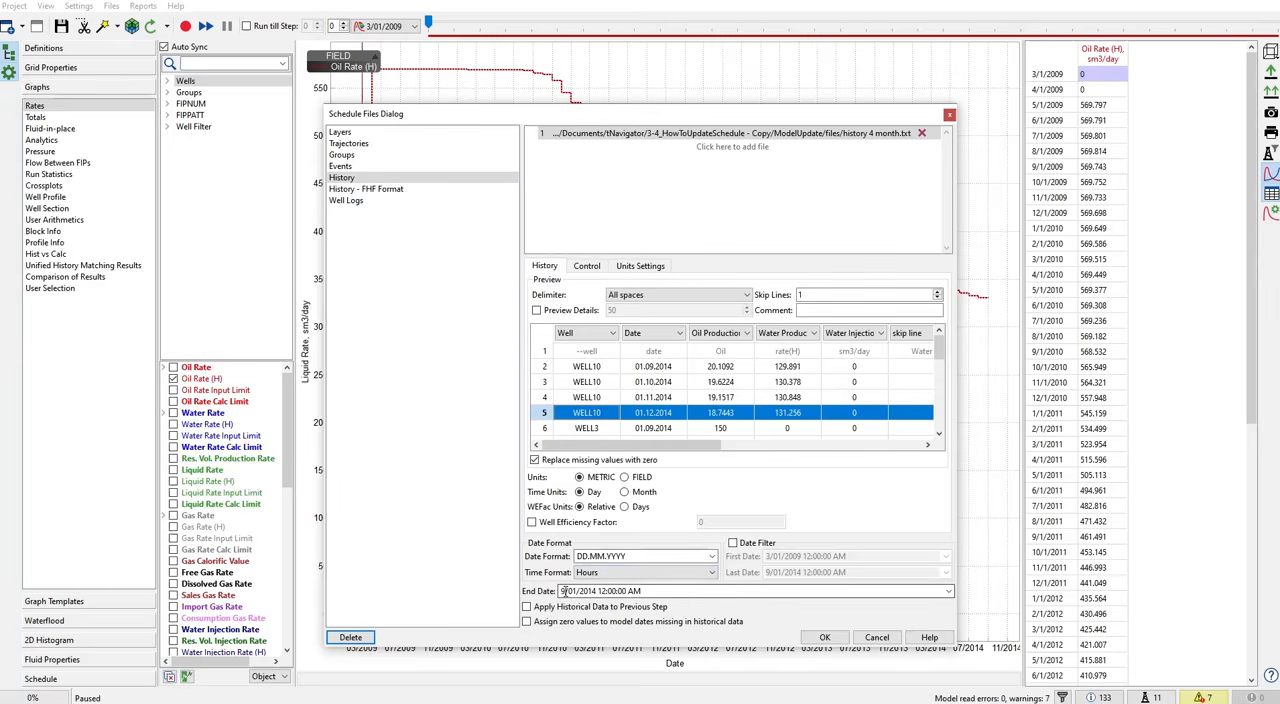
{"action": "left_click_drag", "start_coordinate": [565, 591], "coordinate": [548, 590]}
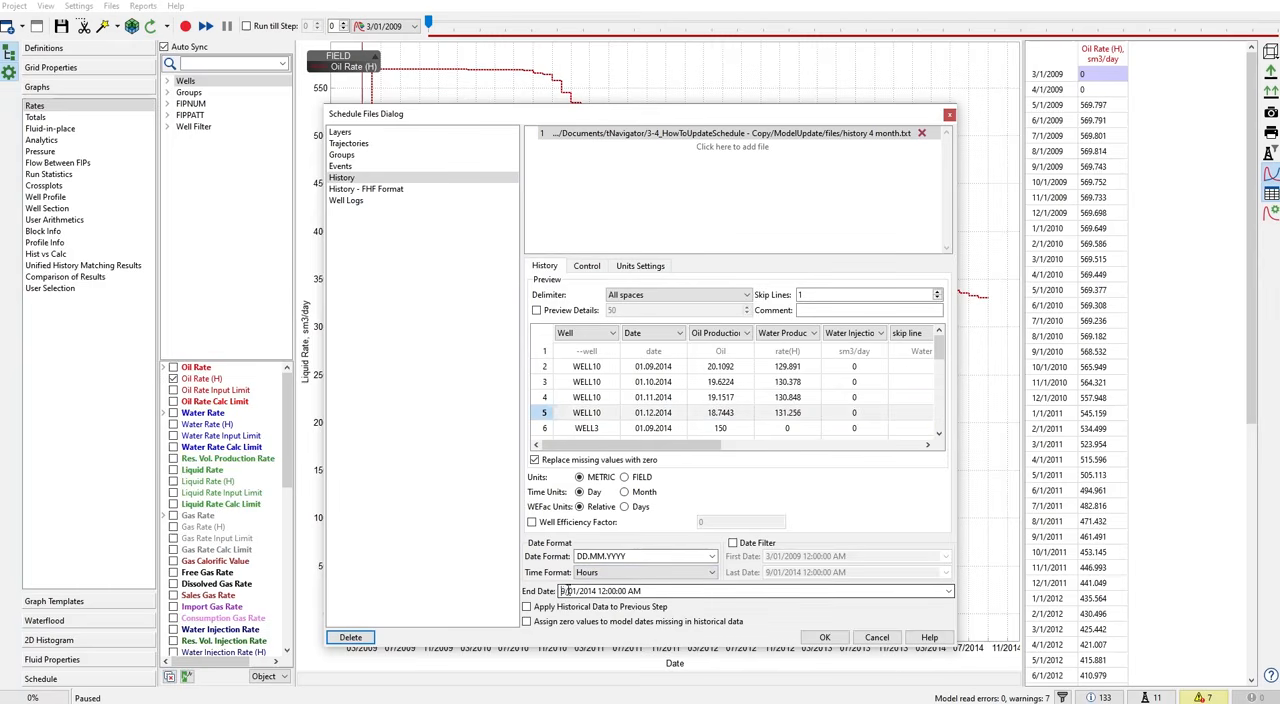
{"action": "type", "text": "1"}
{"action": "key", "text": "BackSpace"}
{"action": "type", "text": "5"}
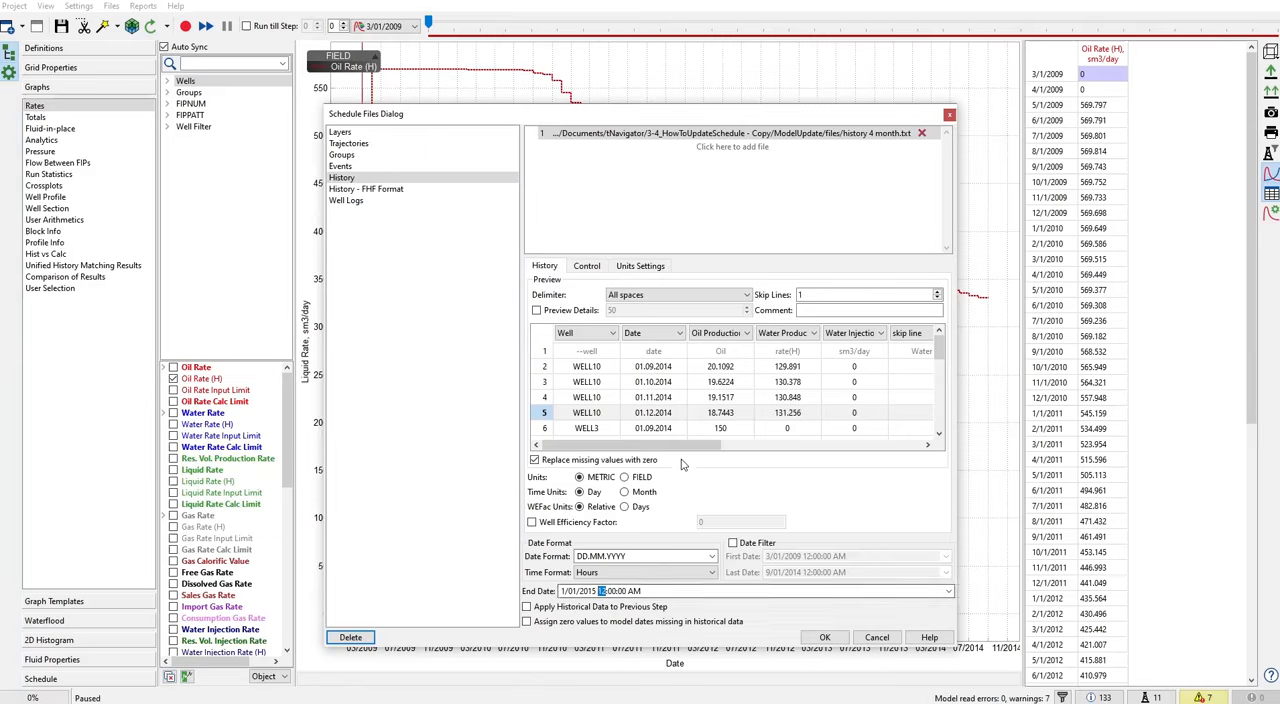
- Examine the monthly oil and water production rates of WELL10 in the history preview
{"action": "left_click_drag", "start_coordinate": [685, 450], "coordinate": [612, 462]}
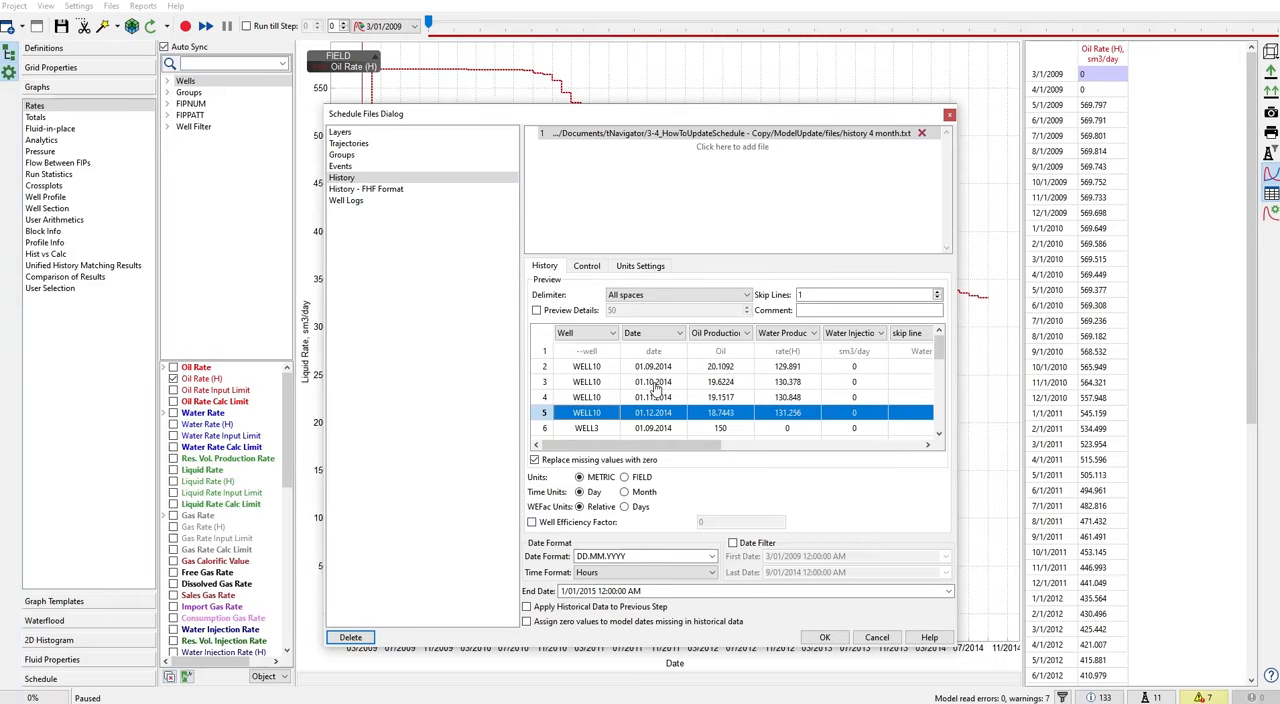
{"action": "left_click", "coordinate": [720, 368]}
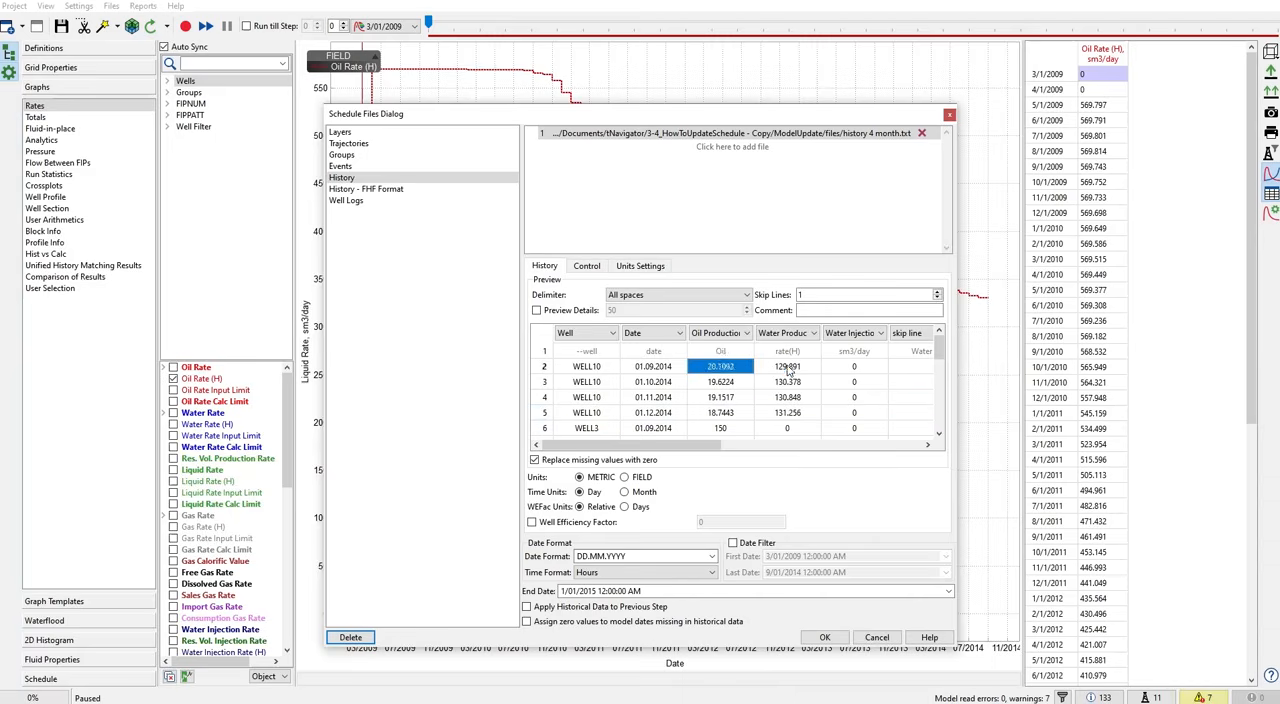
{"action": "left_click", "coordinate": [787, 367]}
{"action": "left_click_drag", "start_coordinate": [715, 388], "coordinate": [791, 387]}
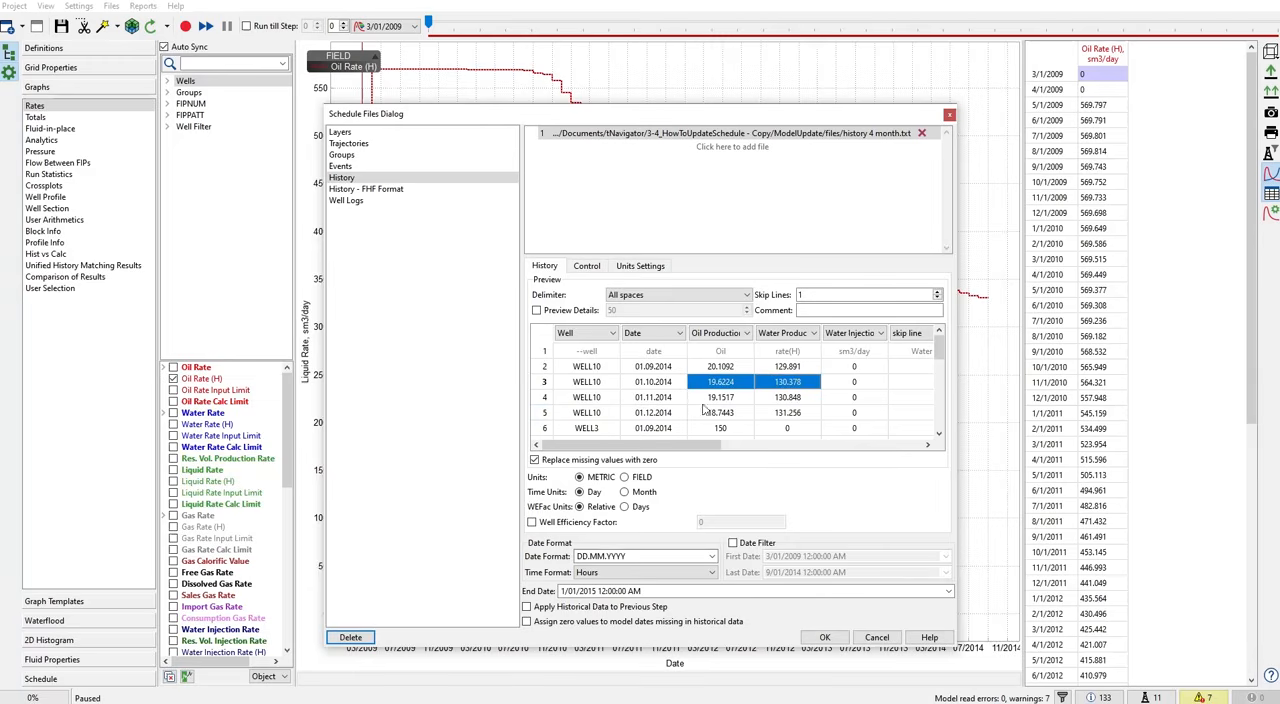
{"action": "left_click_drag", "start_coordinate": [716, 406], "coordinate": [776, 404]}
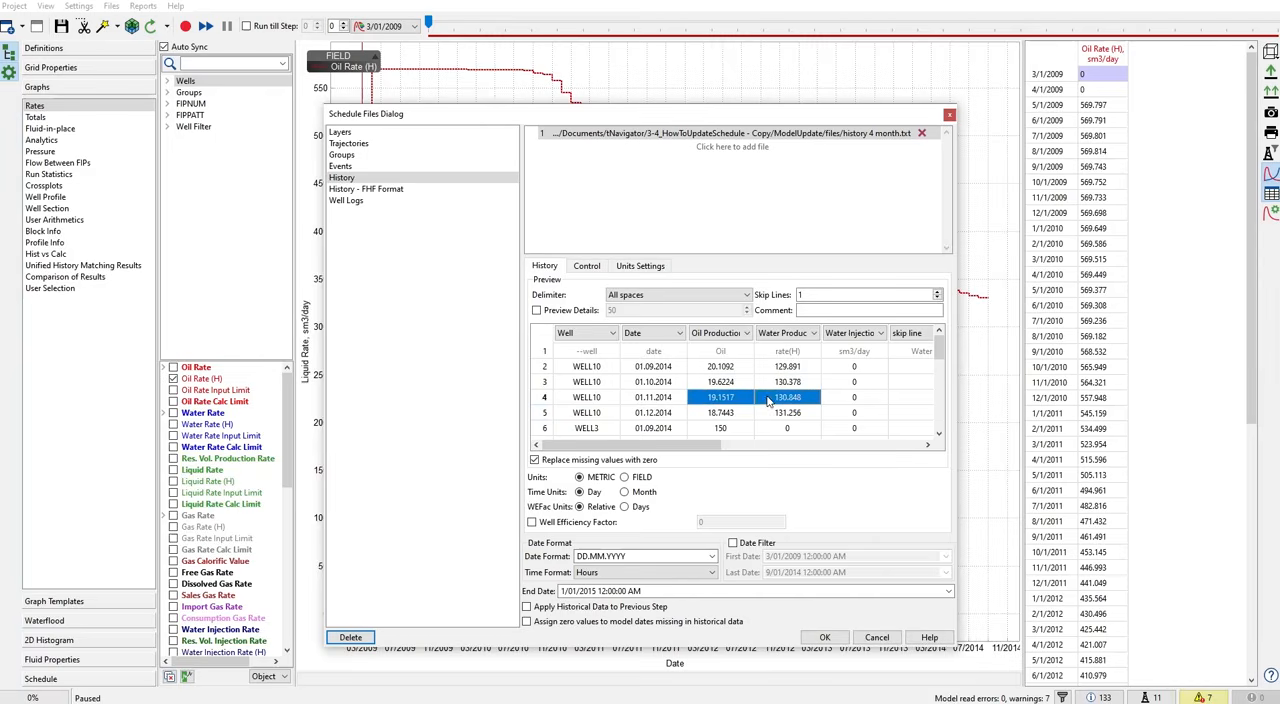
{"action": "left_click_drag", "start_coordinate": [735, 416], "coordinate": [766, 416]}
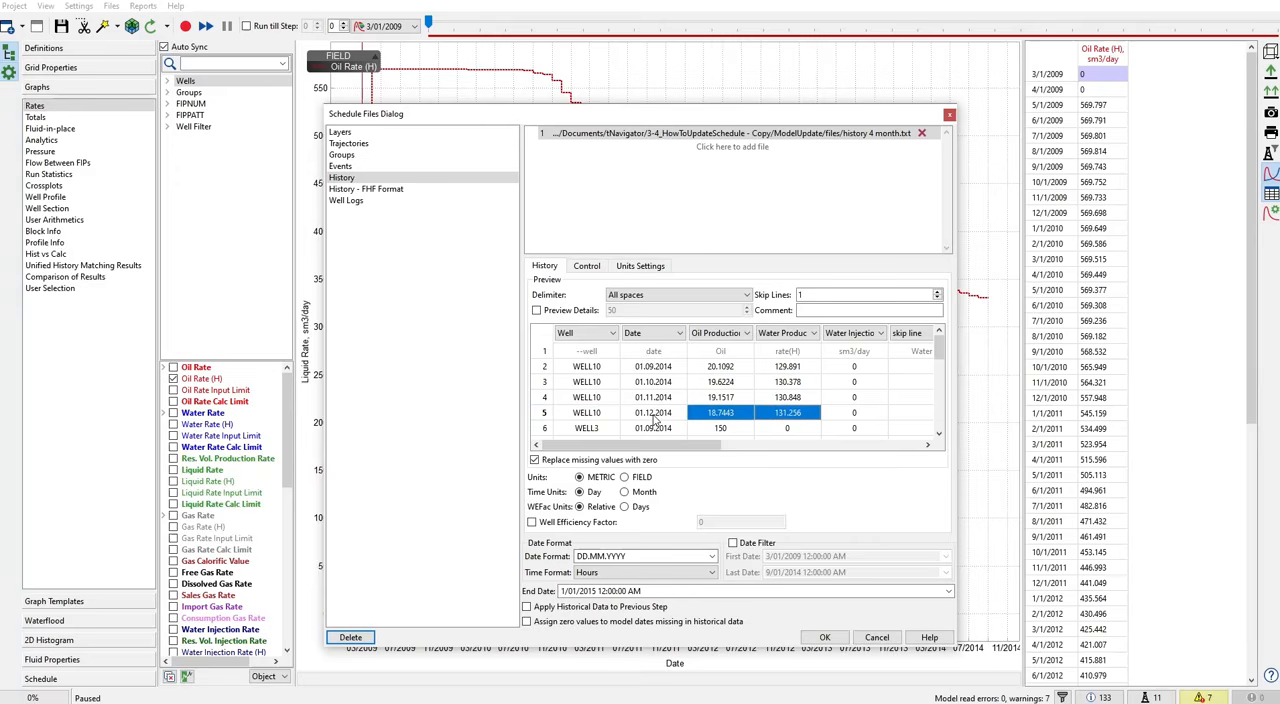
- Set the producers' control mode to Liquid Rate and enable a bottom hole pressure limit of 5 barsa
{"action": "left_click", "coordinate": [584, 270]}
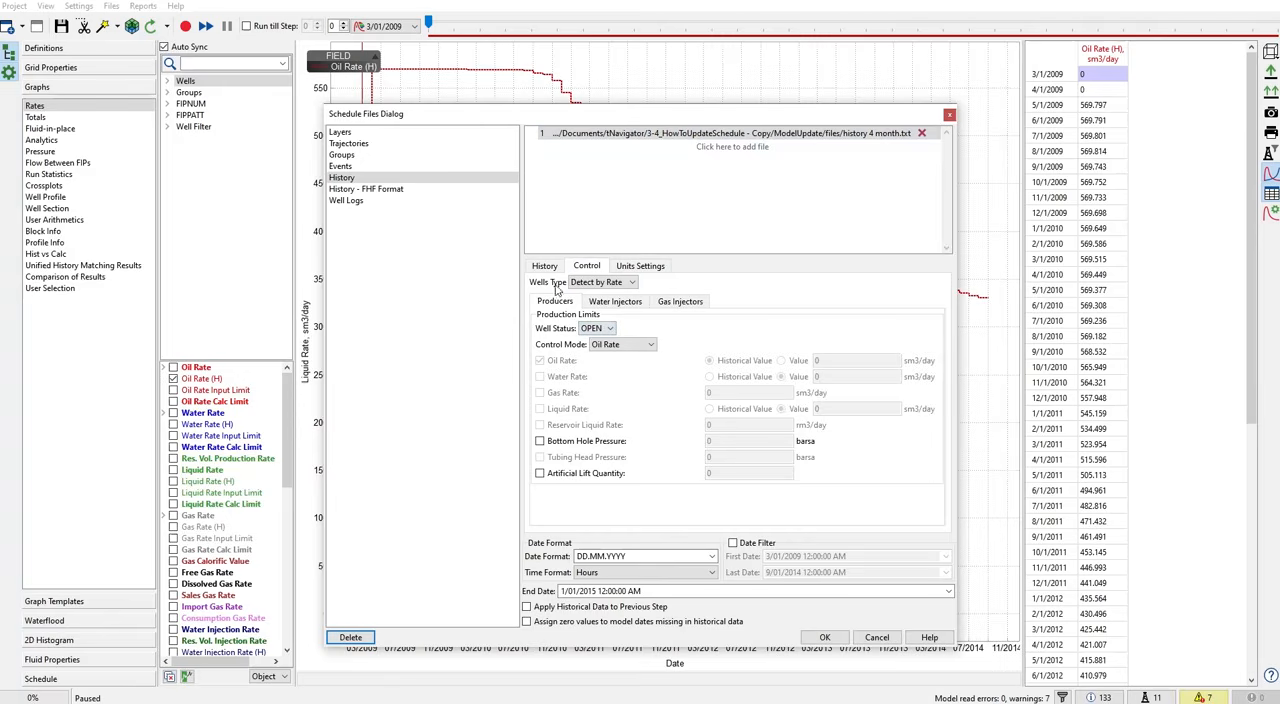
{"action": "left_click", "coordinate": [621, 353]}
{"action": "left_click", "coordinate": [619, 377]}
{"action": "left_click", "coordinate": [540, 441]}
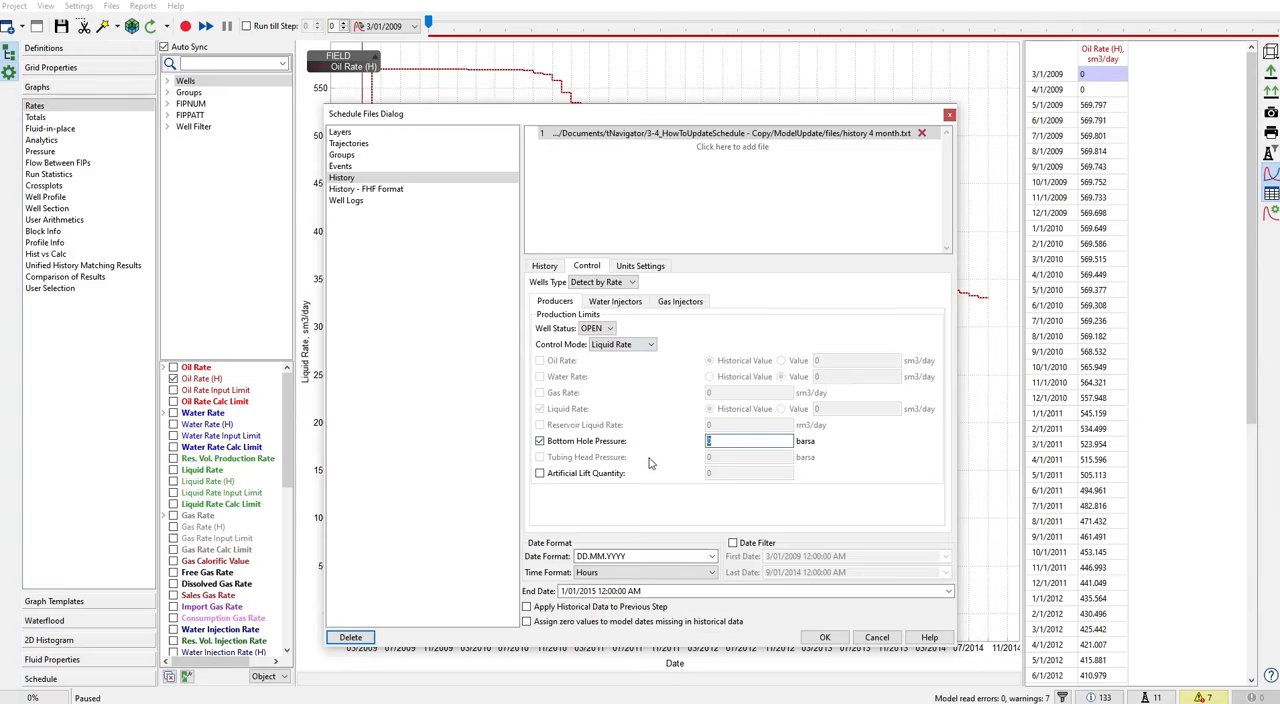
{"action": "type", "text": "5"}
- Enable a bottom hole pressure limit of 450 barsa for the water injectors
{"action": "left_click", "coordinate": [618, 302]}
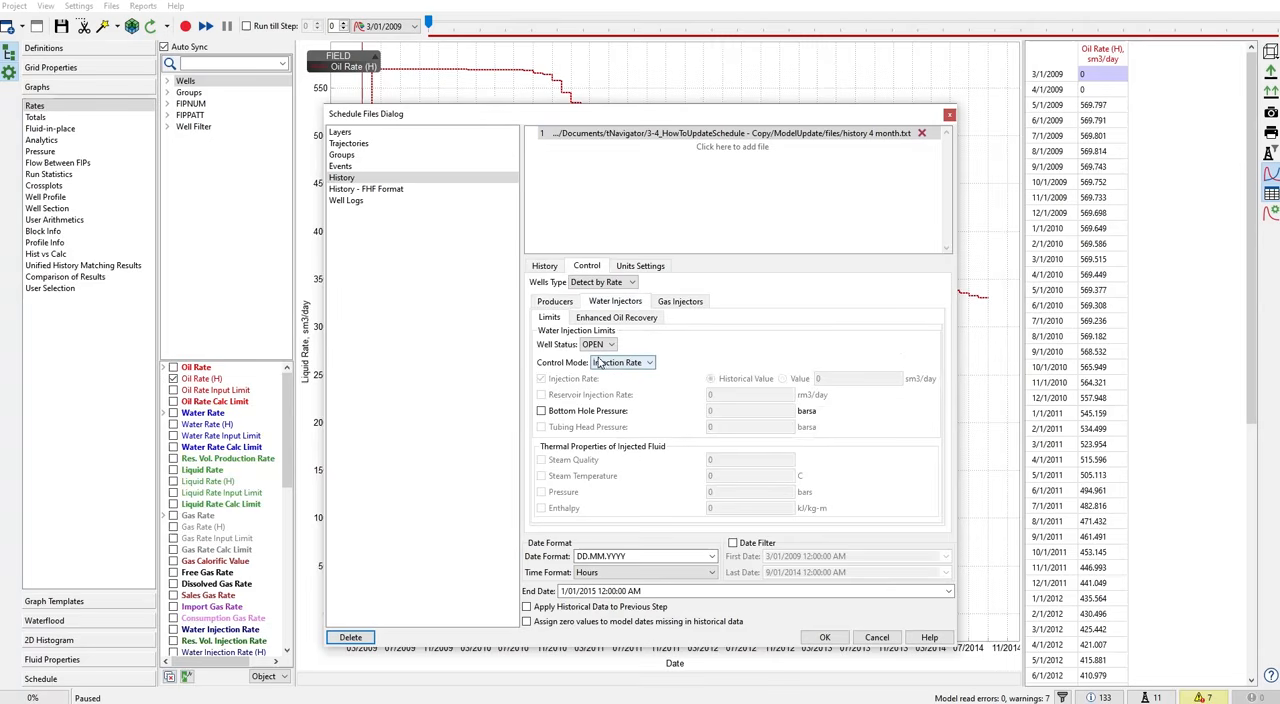
{"action": "left_click", "coordinate": [548, 412]}
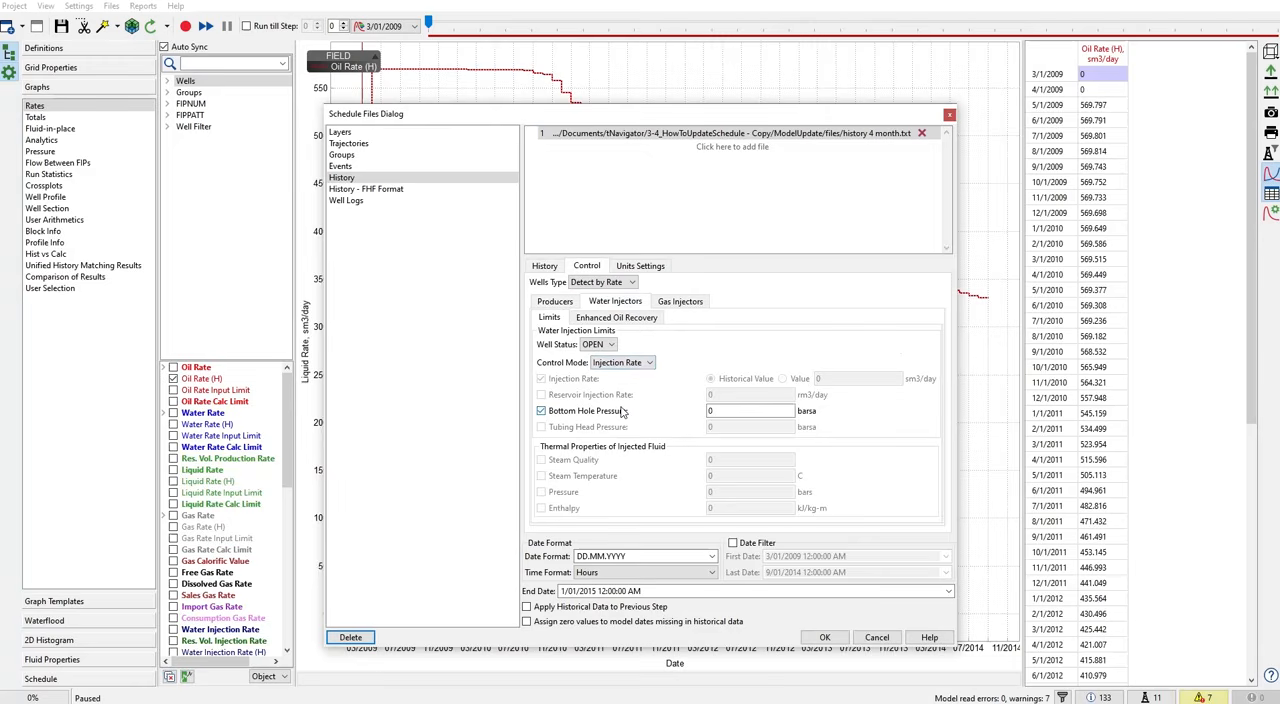
{"action": "double_click", "coordinate": [714, 413]}
{"action": "type", "text": "450"}
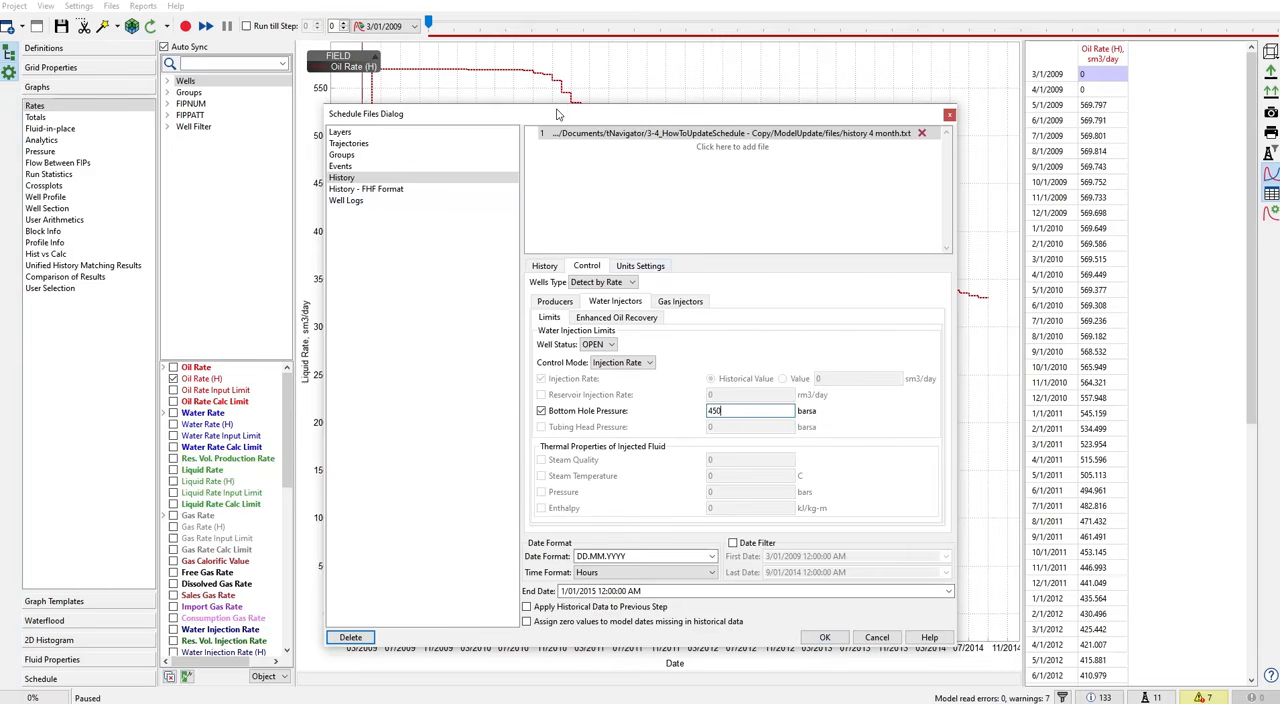
- Apply the loaded schedule files and reload the model with the updated schedule
{"action": "left_click", "coordinate": [825, 638]}
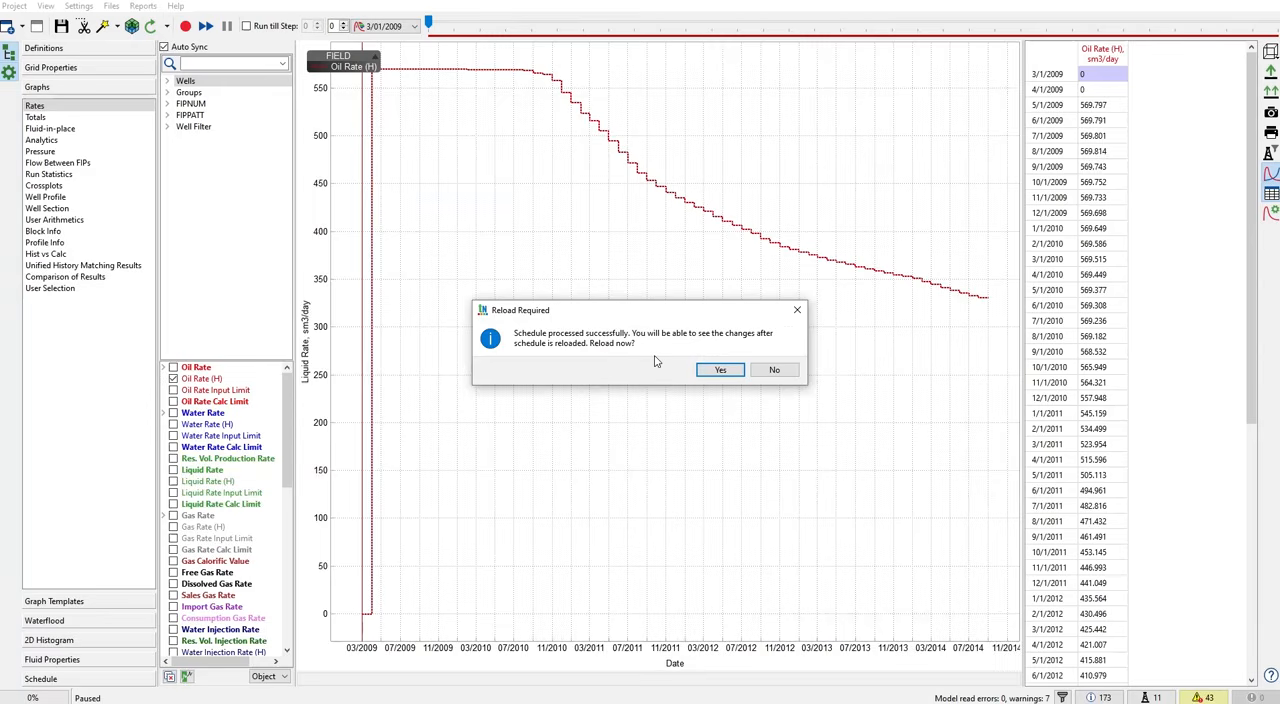
{"action": "left_click", "coordinate": [720, 371]}
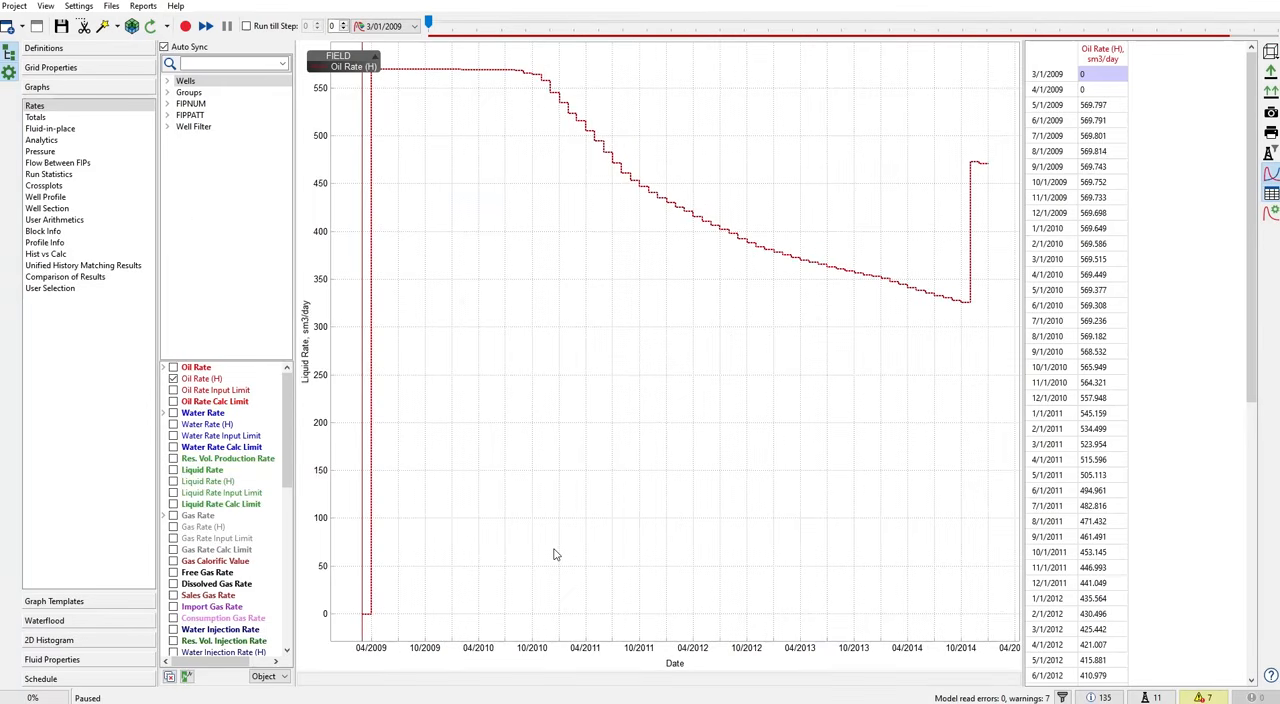
- Open the generated schedule file USER/MODELUP_schedule_0000_User wells events.inc in Notepad beside the oil rate graph
{"action": "left_click", "coordinate": [112, 7]}
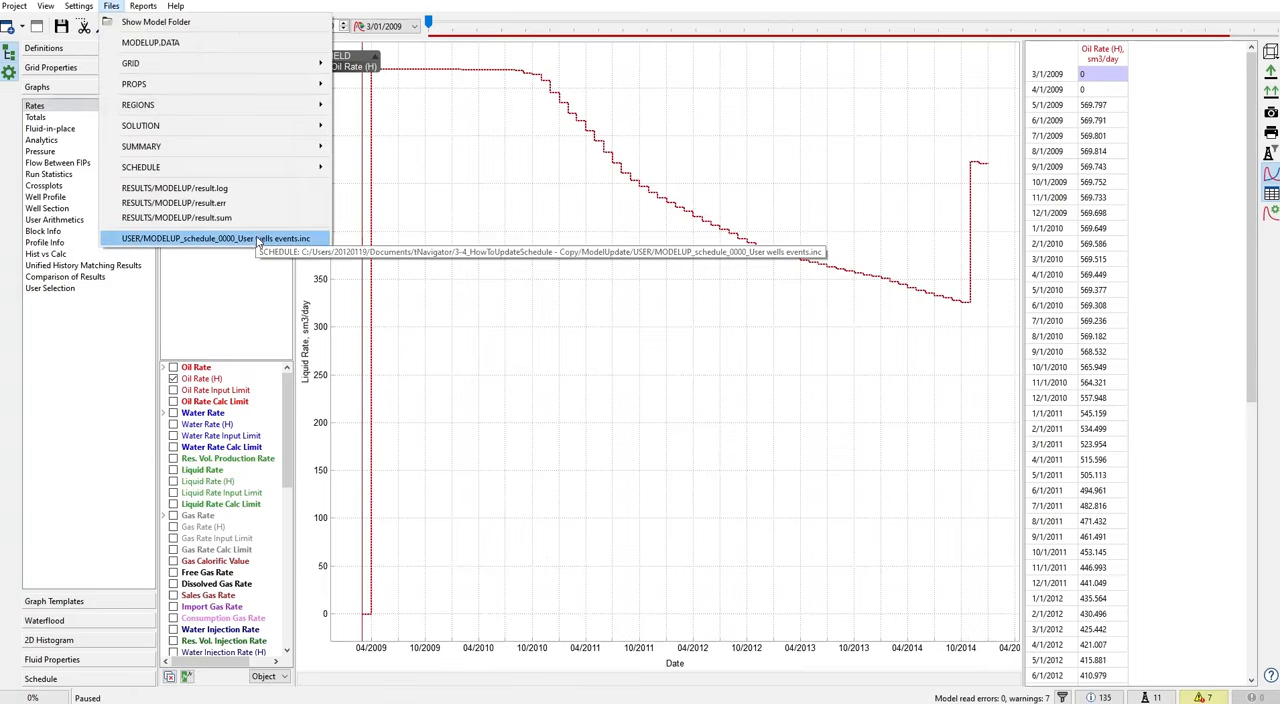
{"action": "left_click", "coordinate": [192, 241]}
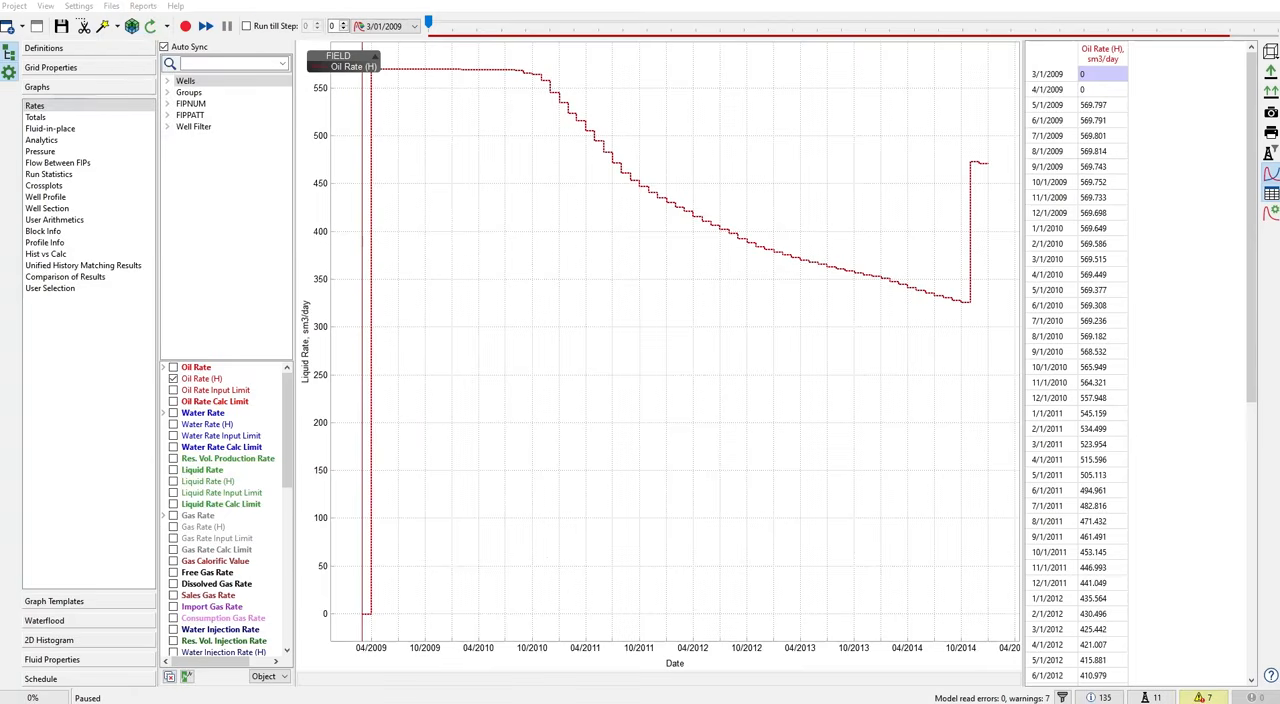
{"action": "left_click_drag", "start_coordinate": [2, 32], "coordinate": [763, 163]}
{"action": "scroll", "coordinate": [828, 270], "scroll_direction": "down", "scroll_amount": 10}
{"action": "scroll", "coordinate": [830, 280], "scroll_direction": "up", "scroll_amount": 10}
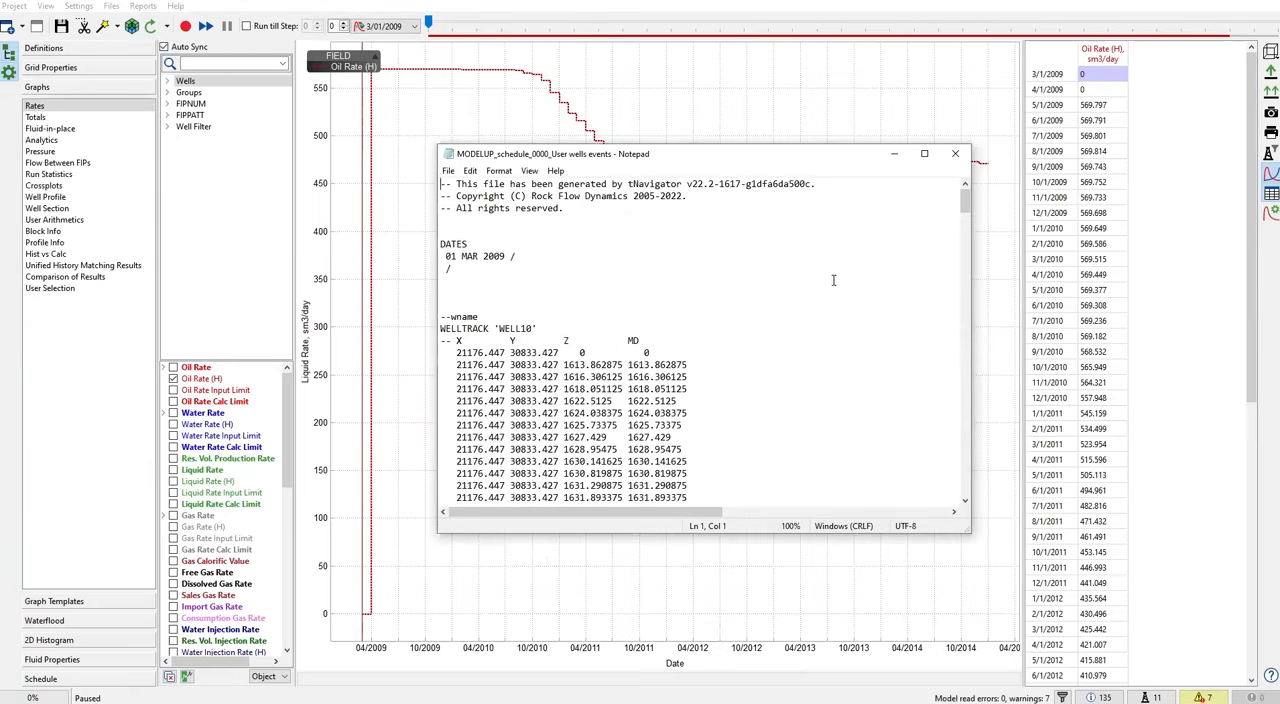
- Examine the WELLTRACK trajectories written for the existing wells from WELL10 to WELL8 in the schedule file
{"action": "scroll", "coordinate": [556, 290], "scroll_direction": "down", "scroll_amount": 5}
{"action": "scroll", "coordinate": [556, 290], "scroll_direction": "up", "scroll_amount": 4}
{"action": "scroll", "coordinate": [477, 210], "scroll_direction": "down", "scroll_amount": 3}
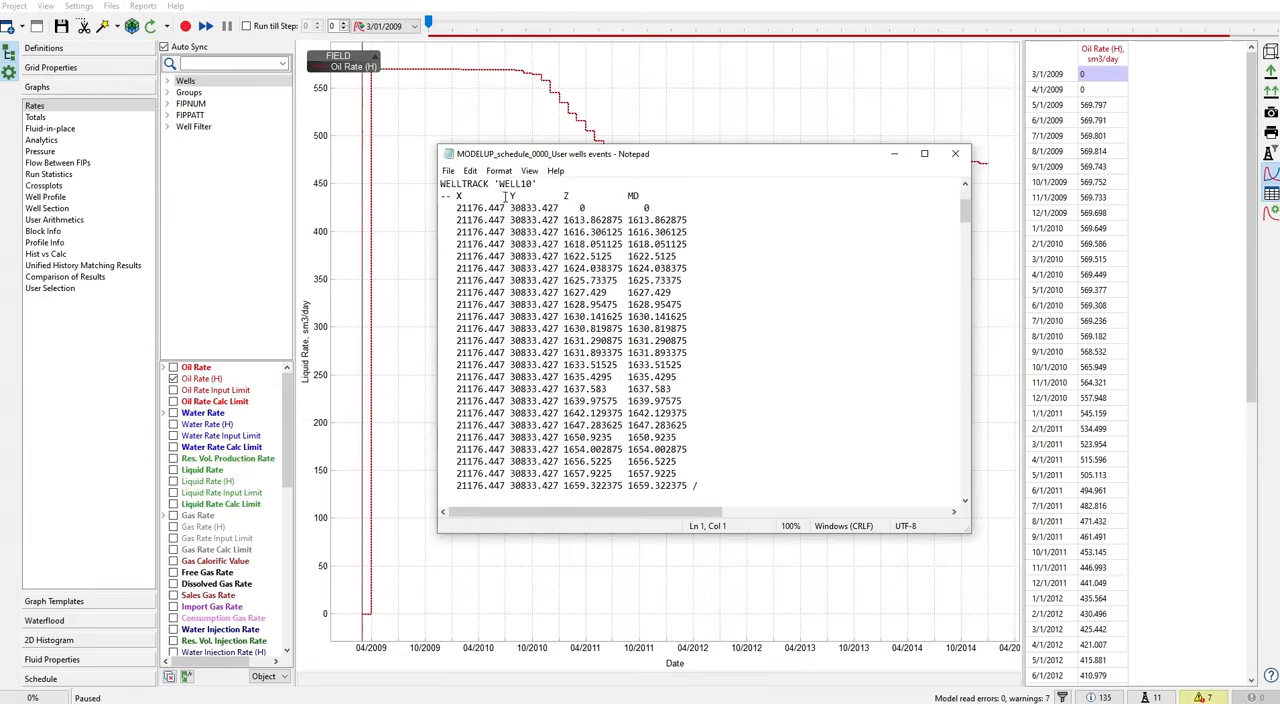
{"action": "scroll", "coordinate": [694, 340], "scroll_direction": "down", "scroll_amount": 10}
{"action": "scroll", "coordinate": [698, 327], "scroll_direction": "down", "scroll_amount": 8}
{"action": "scroll", "coordinate": [698, 327], "scroll_direction": "up", "scroll_amount": 7}
{"action": "scroll", "coordinate": [702, 326], "scroll_direction": "up", "scroll_amount": 10}
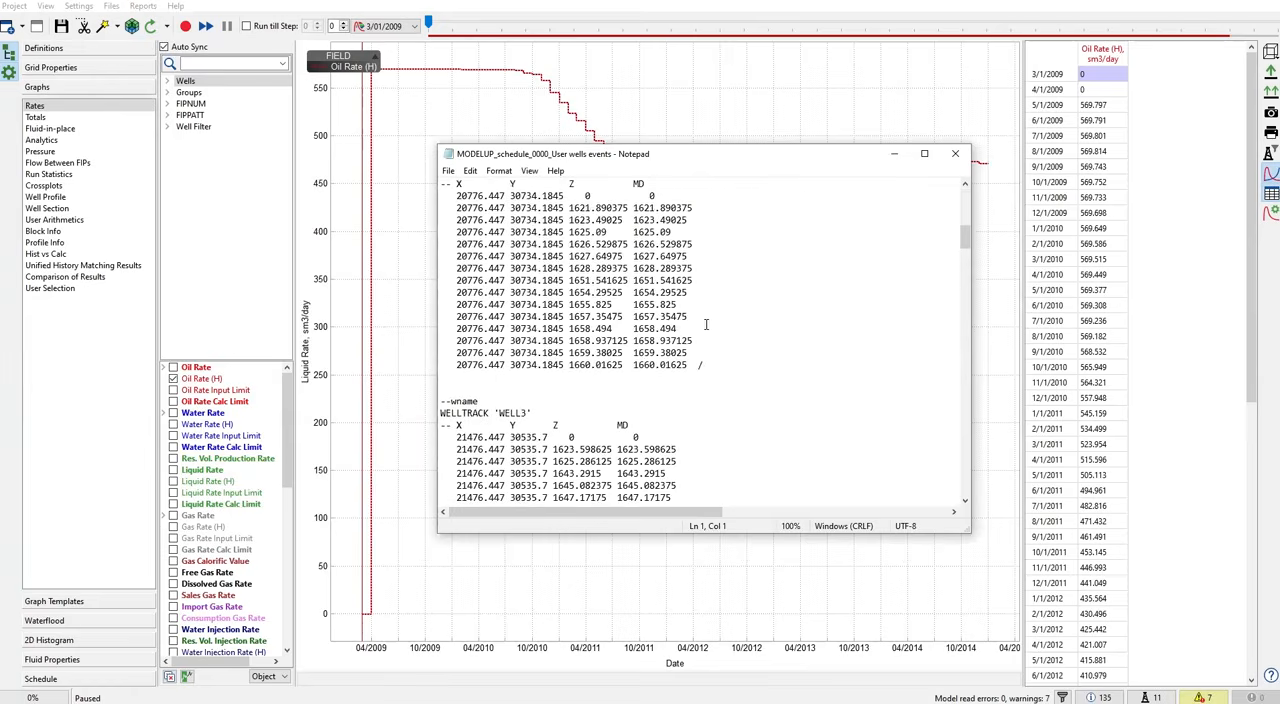
{"action": "scroll", "coordinate": [708, 324], "scroll_direction": "down", "scroll_amount": 5}
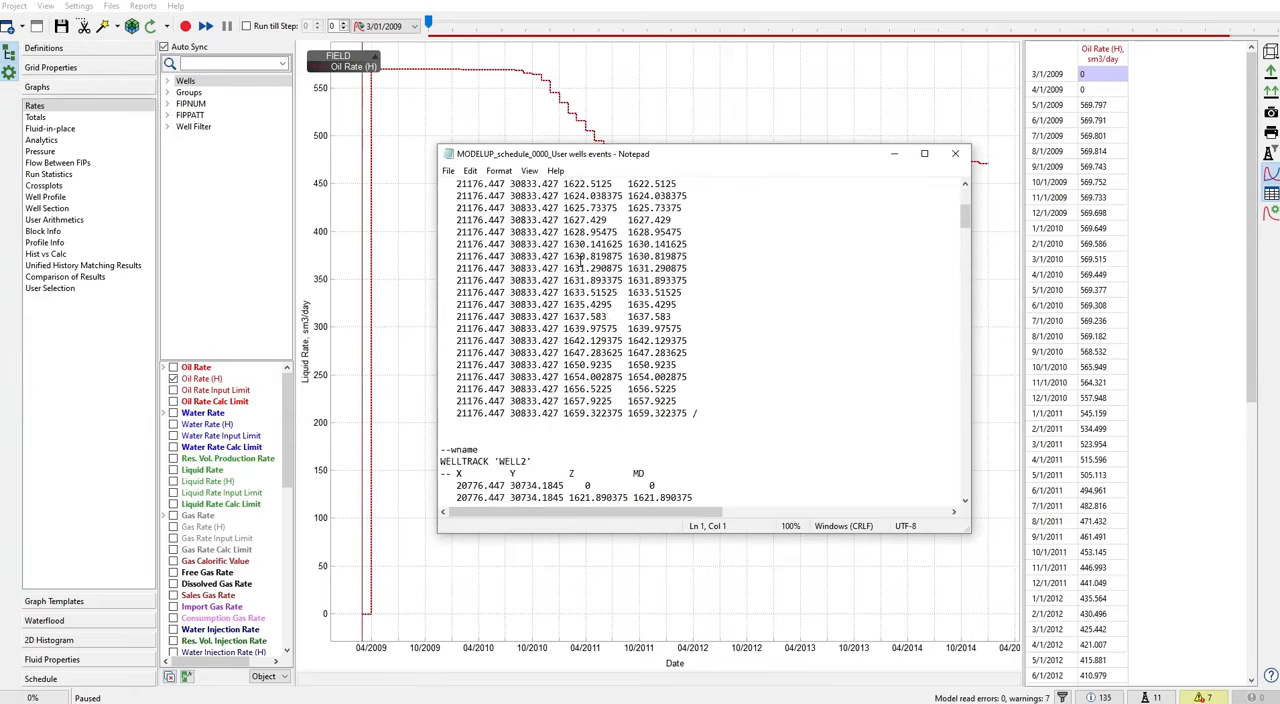
{"action": "scroll", "coordinate": [580, 262], "scroll_direction": "down", "scroll_amount": 12}
{"action": "scroll", "coordinate": [538, 244], "scroll_direction": "down", "scroll_amount": 13}
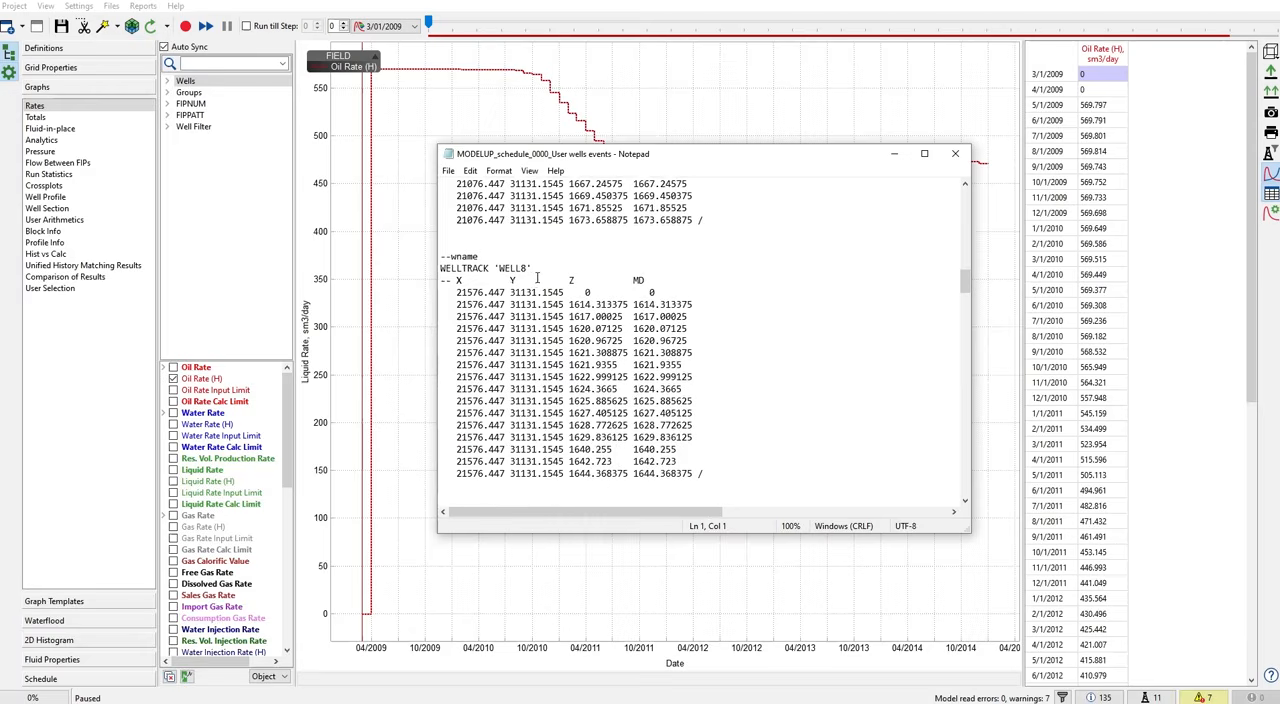
- Examine the WELSPECS and WELLTRACK keywords written for the new WELL9
{"action": "scroll", "coordinate": [531, 279], "scroll_direction": "down", "scroll_amount": 5}
{"action": "scroll", "coordinate": [534, 279], "scroll_direction": "down", "scroll_amount": 3}
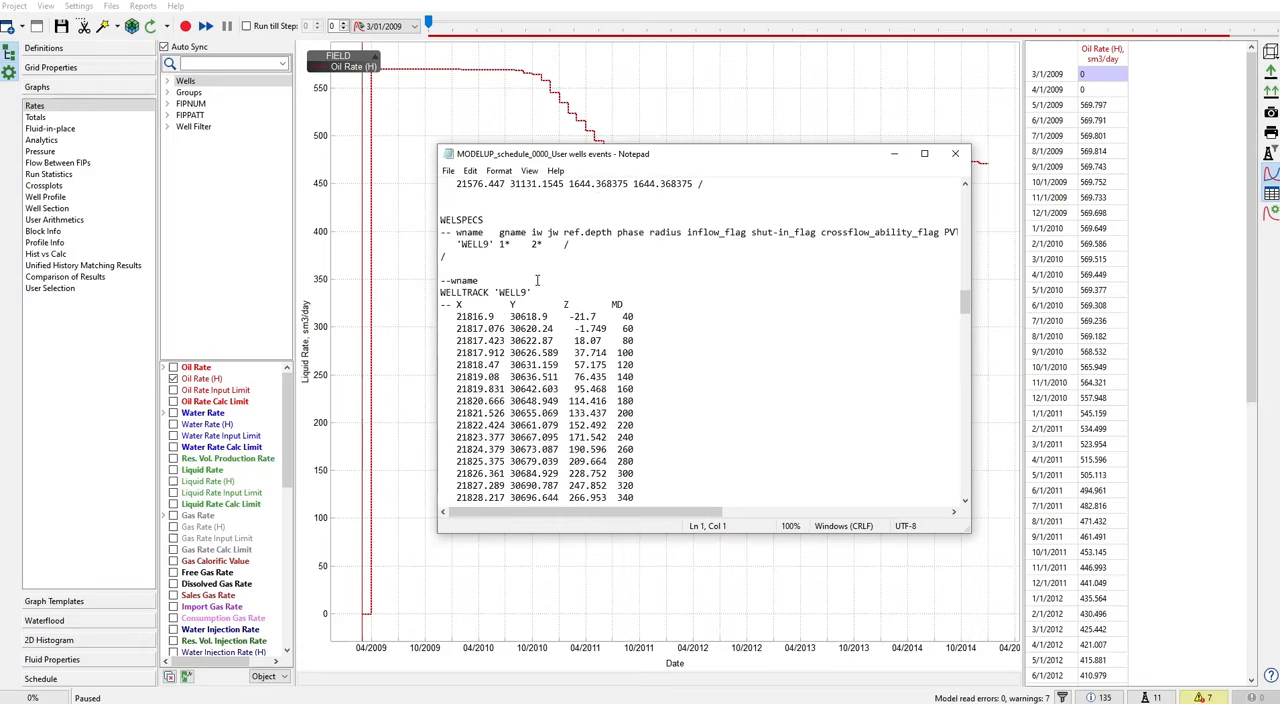
{"action": "scroll", "coordinate": [534, 288], "scroll_direction": "down", "scroll_amount": 2}
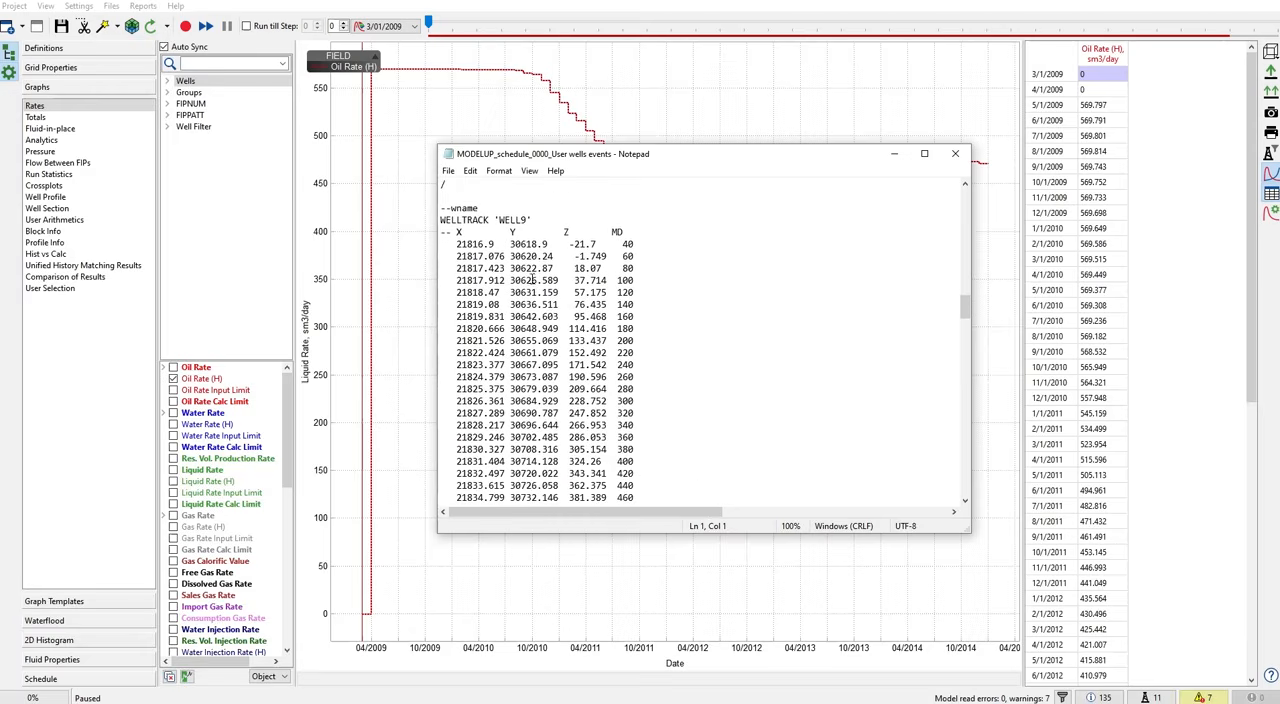
{"action": "scroll", "coordinate": [544, 288], "scroll_direction": "up", "scroll_amount": 3}
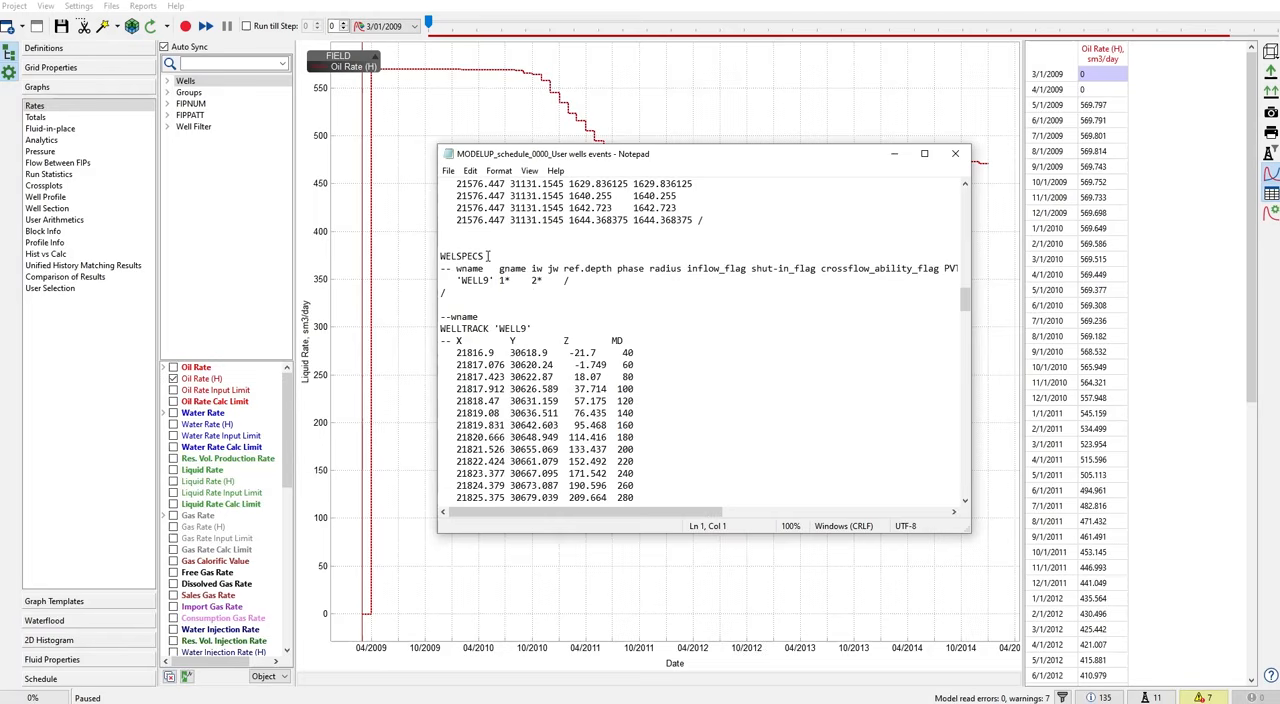
{"action": "scroll", "coordinate": [535, 334], "scroll_direction": "down", "scroll_amount": 2}
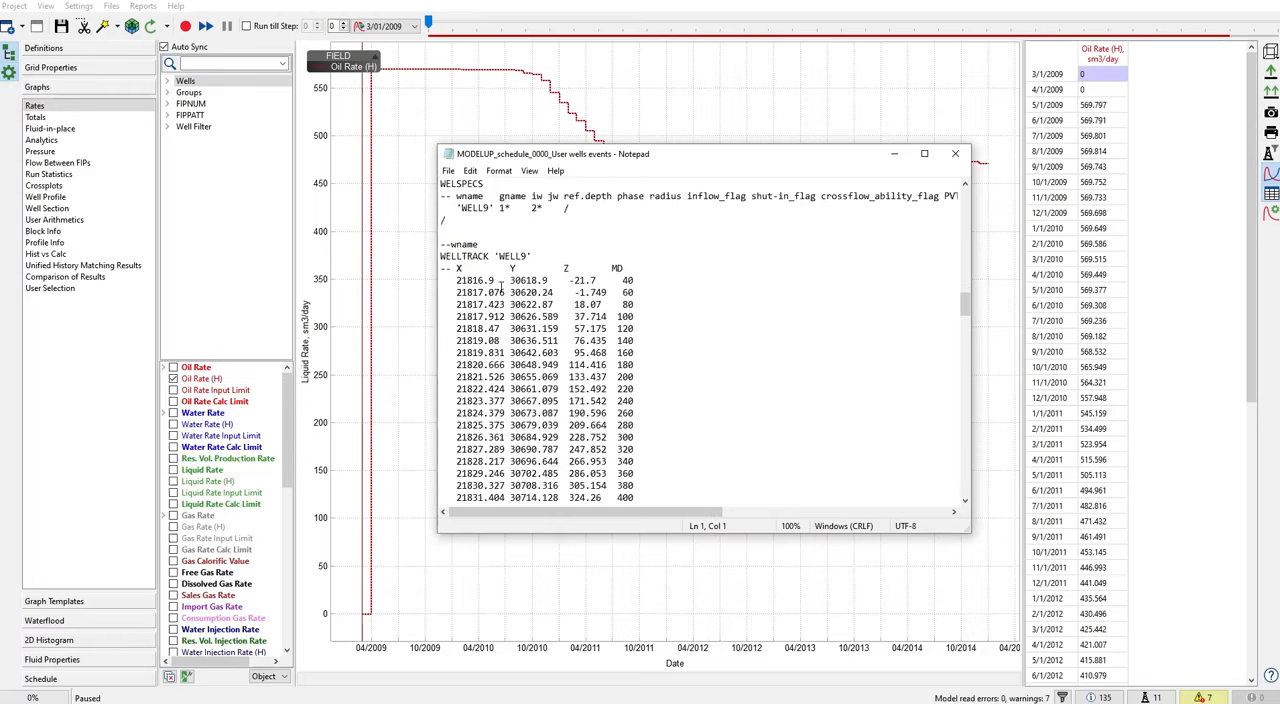
{"action": "scroll", "coordinate": [493, 266], "scroll_direction": "down", "scroll_amount": 20}
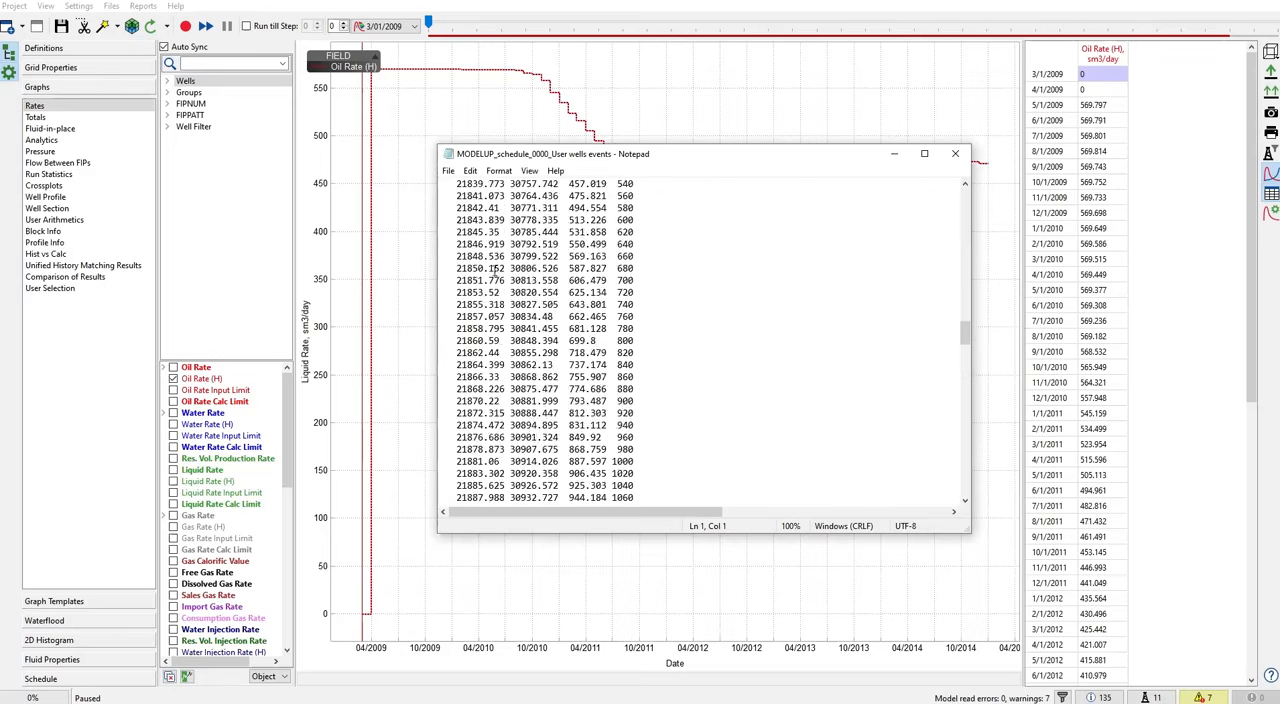
- Review the WCONHIST, WCONINJH and WELCNTL keywords for 01 SEP 2014, marking the bottom hole pressure limits
{"action": "scroll", "coordinate": [496, 273], "scroll_direction": "down", "scroll_amount": 10}
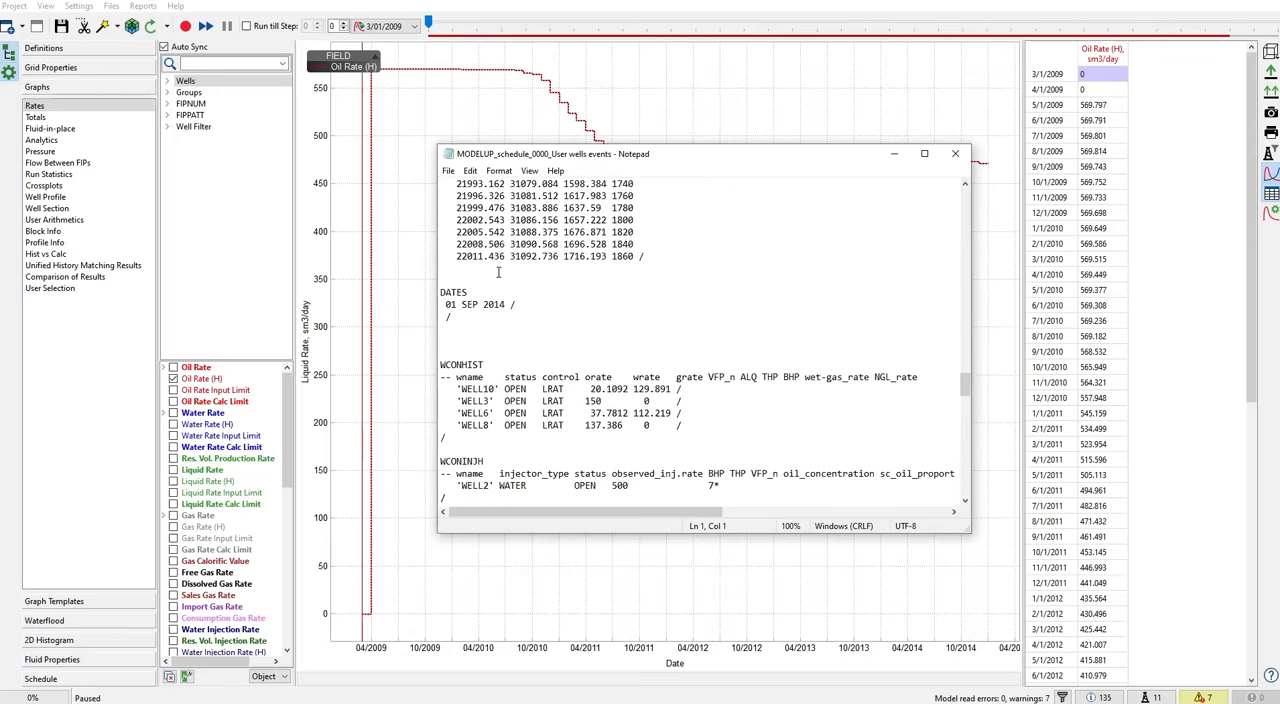
{"action": "scroll", "coordinate": [497, 272], "scroll_direction": "down", "scroll_amount": 4}
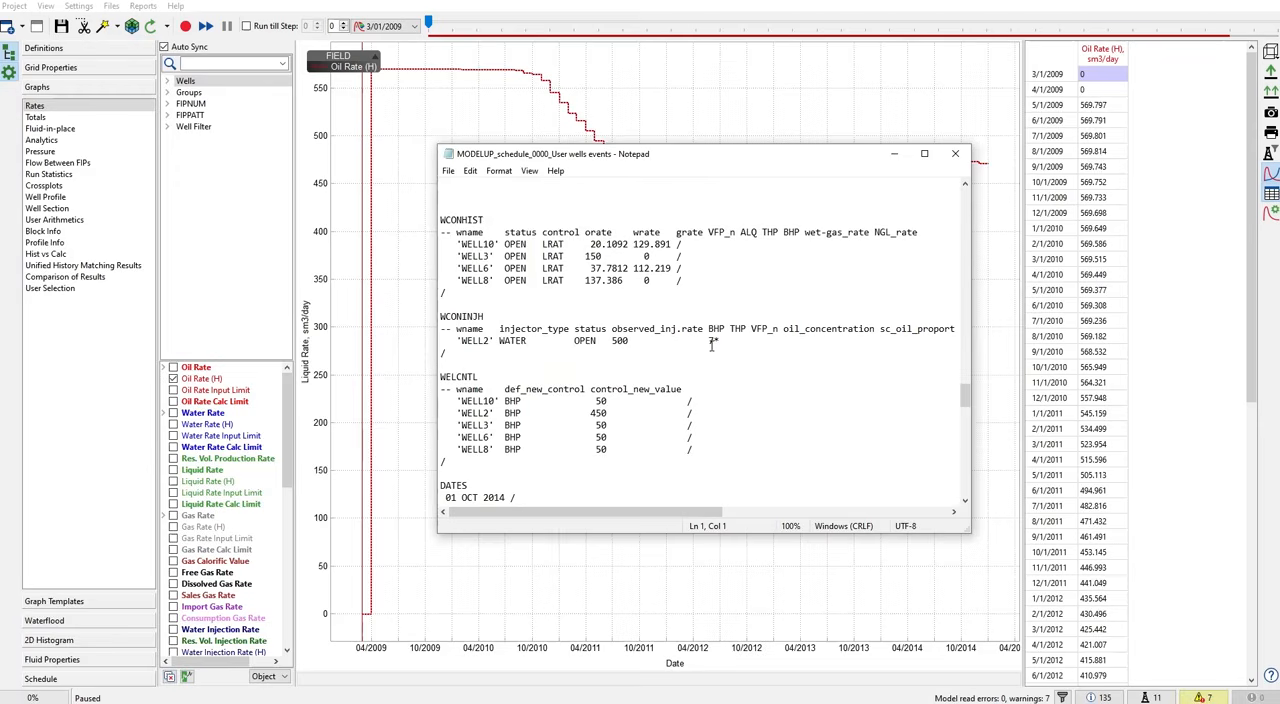
{"action": "scroll", "coordinate": [712, 343], "scroll_direction": "down", "scroll_amount": 2}
{"action": "left_click_drag", "start_coordinate": [446, 307], "coordinate": [659, 364]}
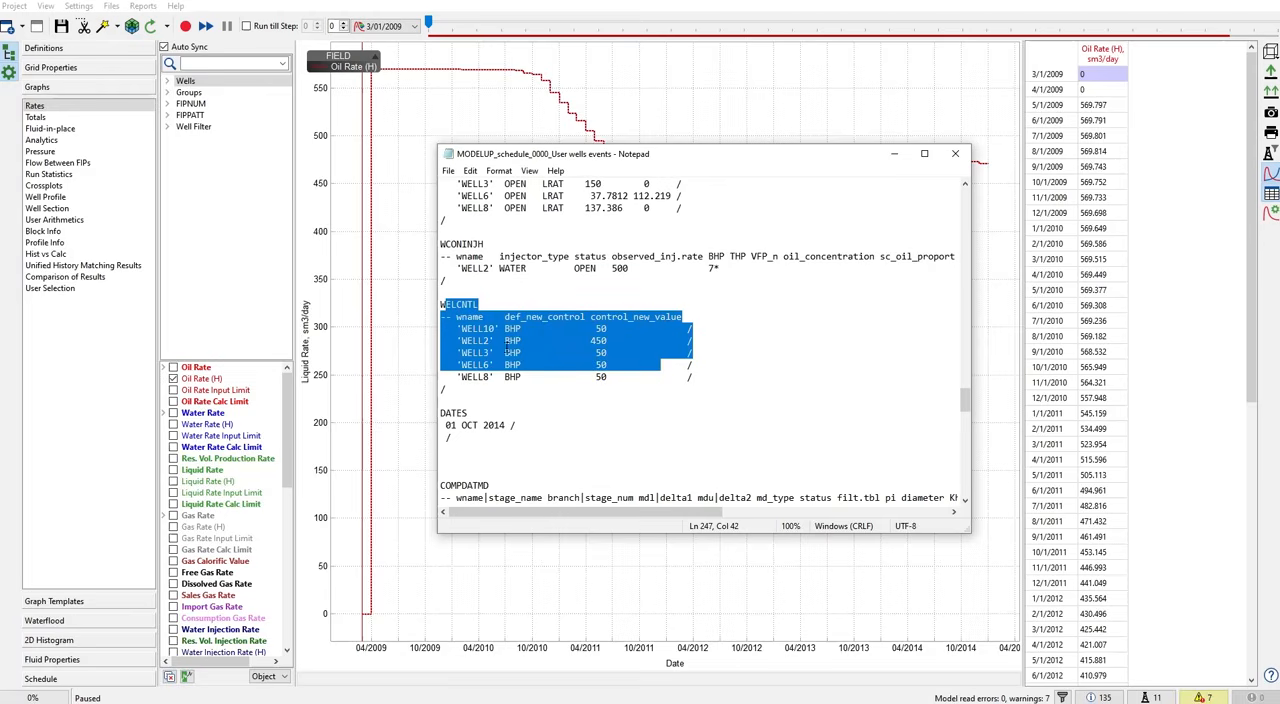
{"action": "left_click", "coordinate": [511, 329]}
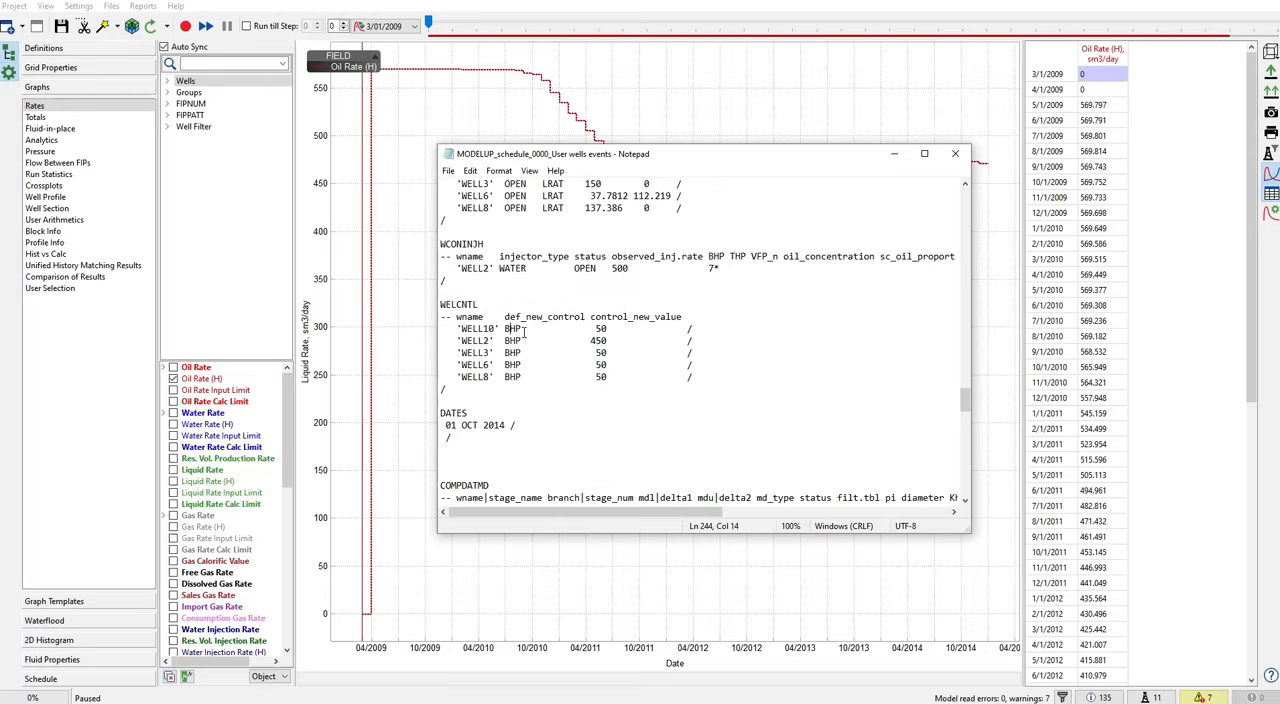
- Widen the file window and check WELL9's COMPDATMD perforation and COMPORD entries for 01 OCT 2014
{"action": "scroll", "coordinate": [527, 333], "scroll_direction": "down", "scroll_amount": 5}
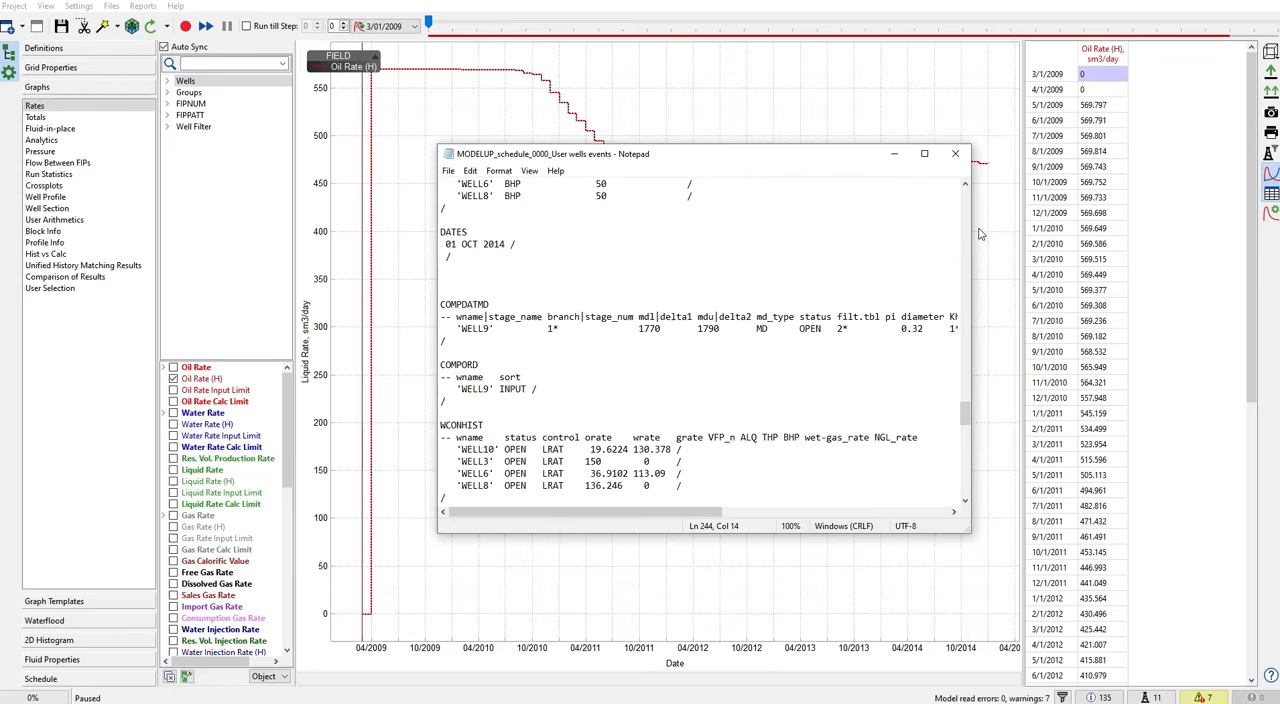
{"action": "left_click_drag", "start_coordinate": [970, 231], "coordinate": [1185, 232]}
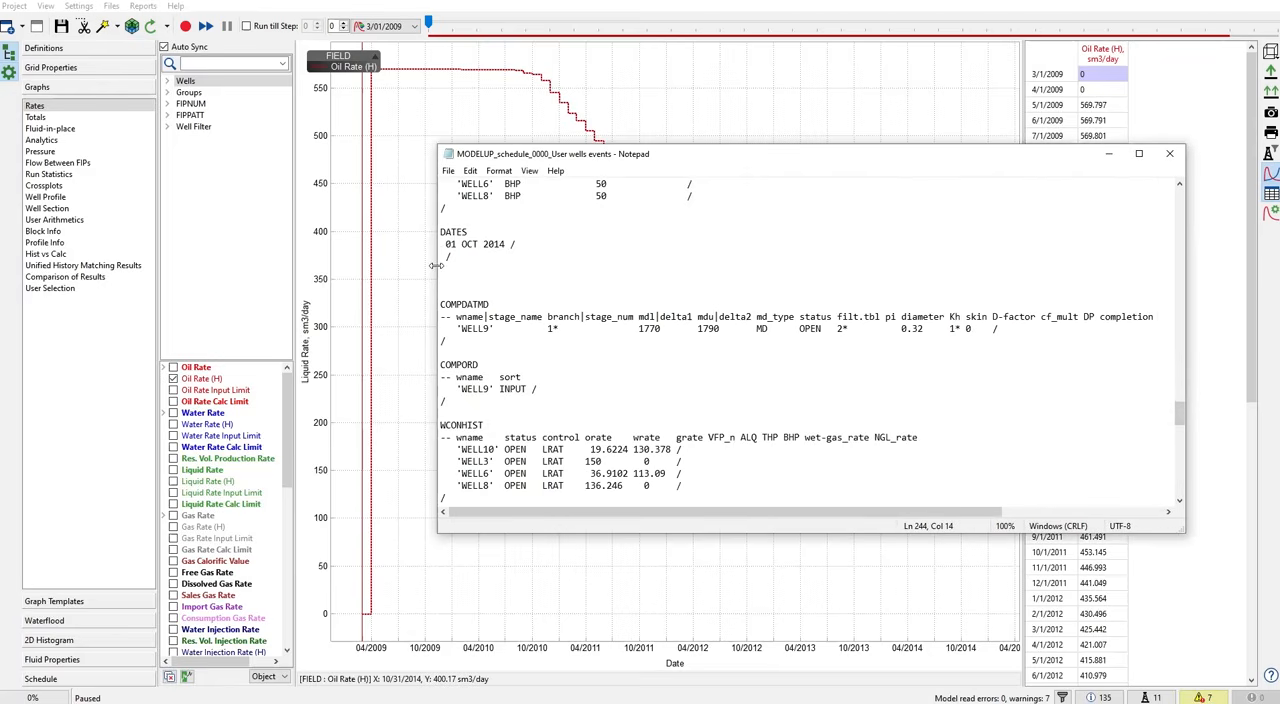
{"action": "left_click_drag", "start_coordinate": [437, 264], "coordinate": [271, 260]}
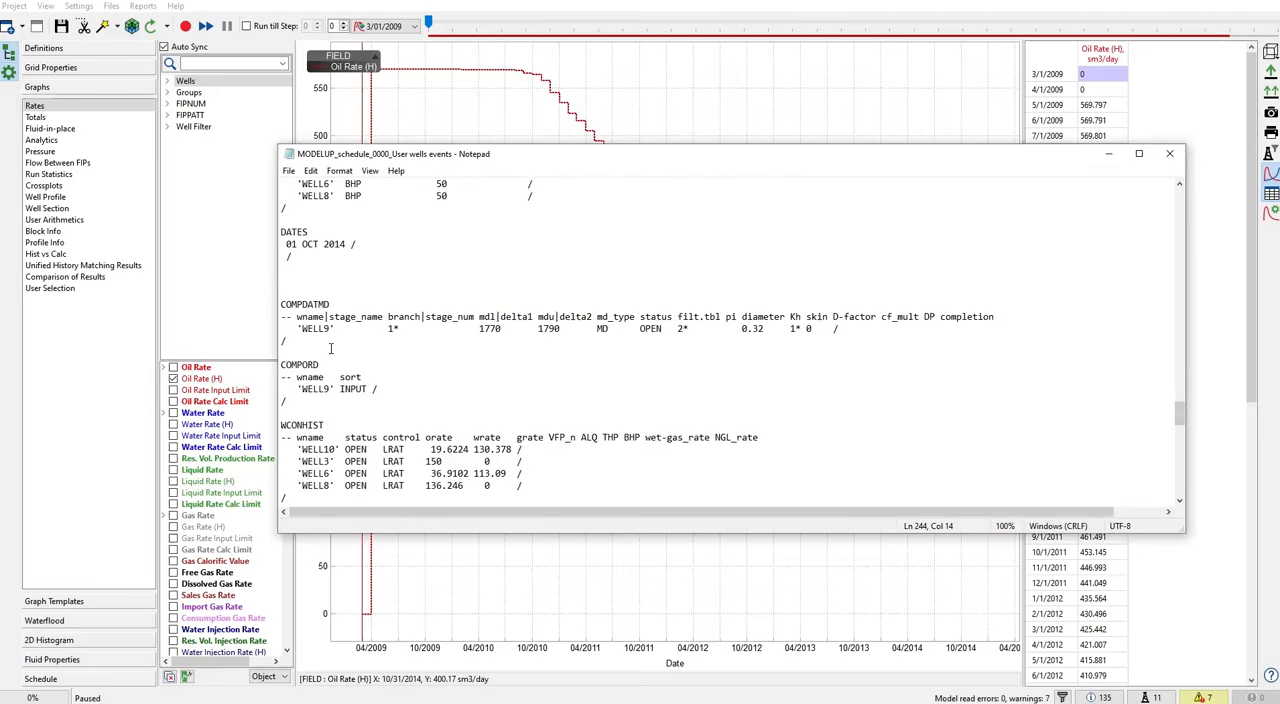
{"action": "left_click_drag", "start_coordinate": [288, 350], "coordinate": [280, 305]}
{"action": "left_click", "coordinate": [339, 304]}
{"action": "scroll", "coordinate": [343, 315], "scroll_direction": "down", "scroll_amount": 2}
{"action": "left_click_drag", "start_coordinate": [330, 292], "coordinate": [270, 294]}
{"action": "left_click", "coordinate": [368, 316]}
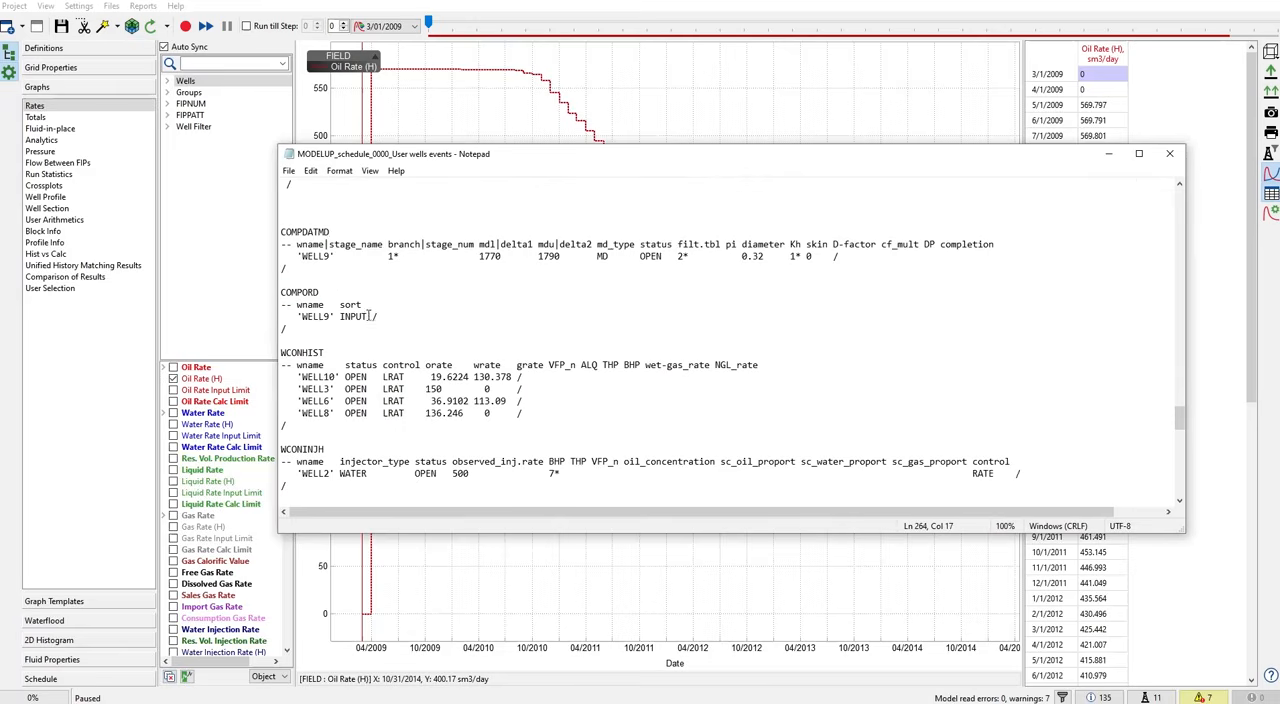
{"action": "left_click_drag", "start_coordinate": [298, 316], "coordinate": [387, 316]}
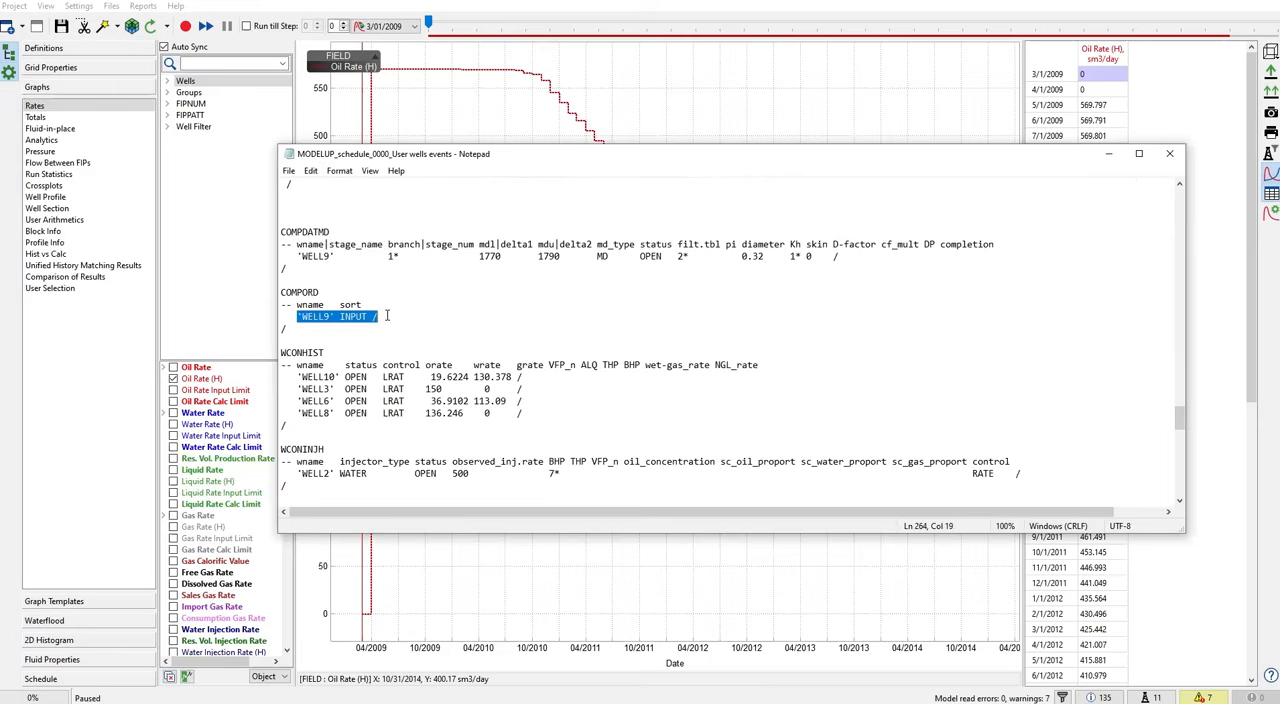
{"action": "left_click", "coordinate": [393, 316]}
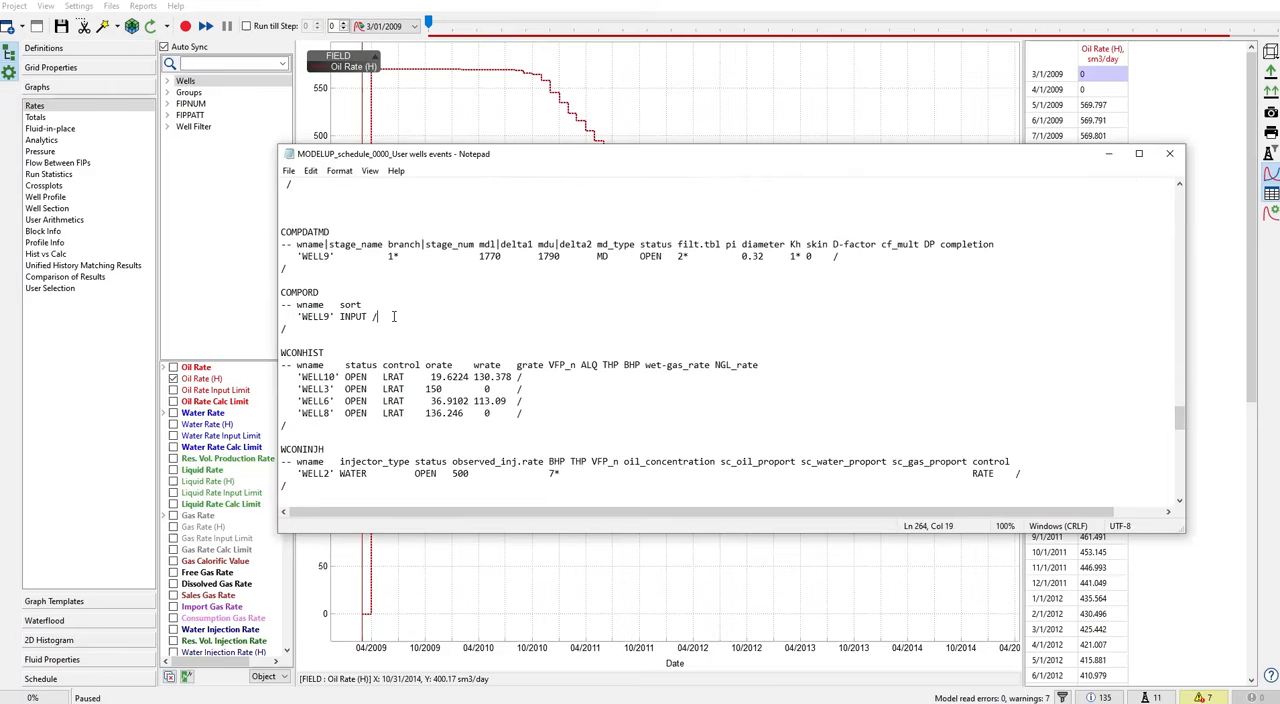
- Review the October 2014 producer history, injector history and bottom hole pressure limits in WCONHIST, WCONINJH and WELCNTL
{"action": "scroll", "coordinate": [393, 316], "scroll_direction": "down", "scroll_amount": 2}
{"action": "left_click_drag", "start_coordinate": [297, 352], "coordinate": [279, 277]}
{"action": "left_click", "coordinate": [453, 292]}
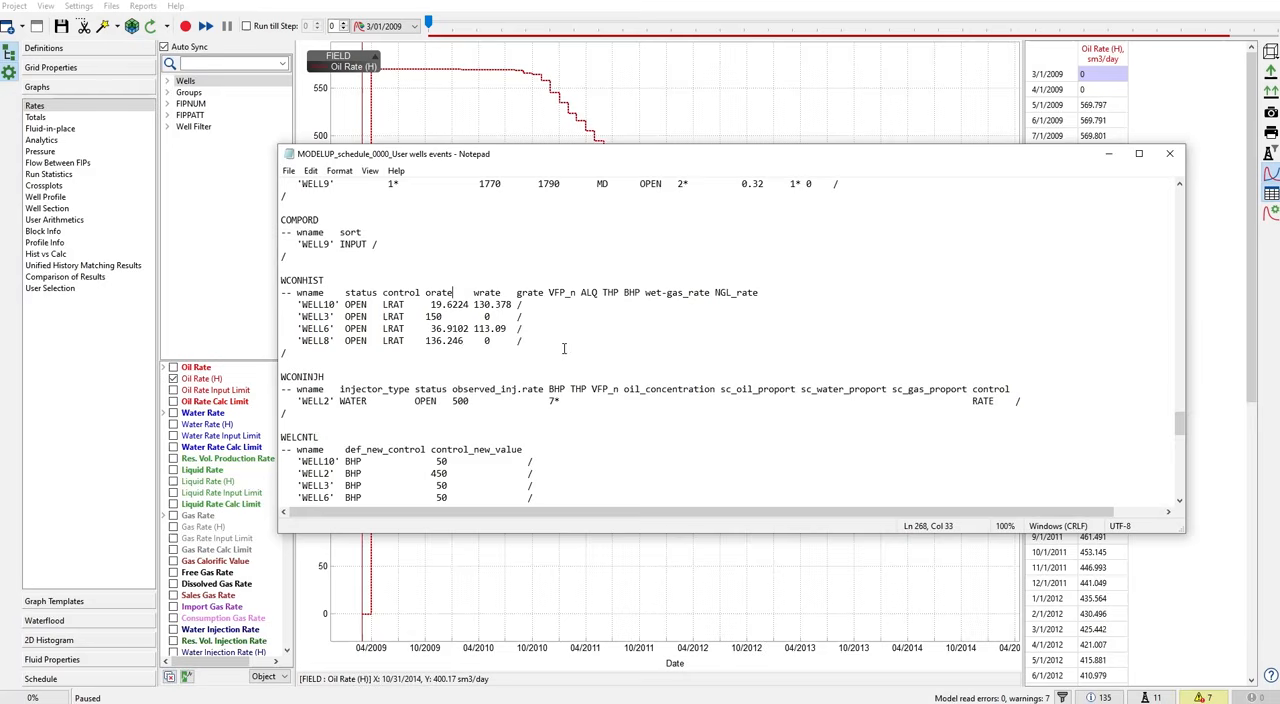
{"action": "scroll", "coordinate": [550, 343], "scroll_direction": "down", "scroll_amount": 1}
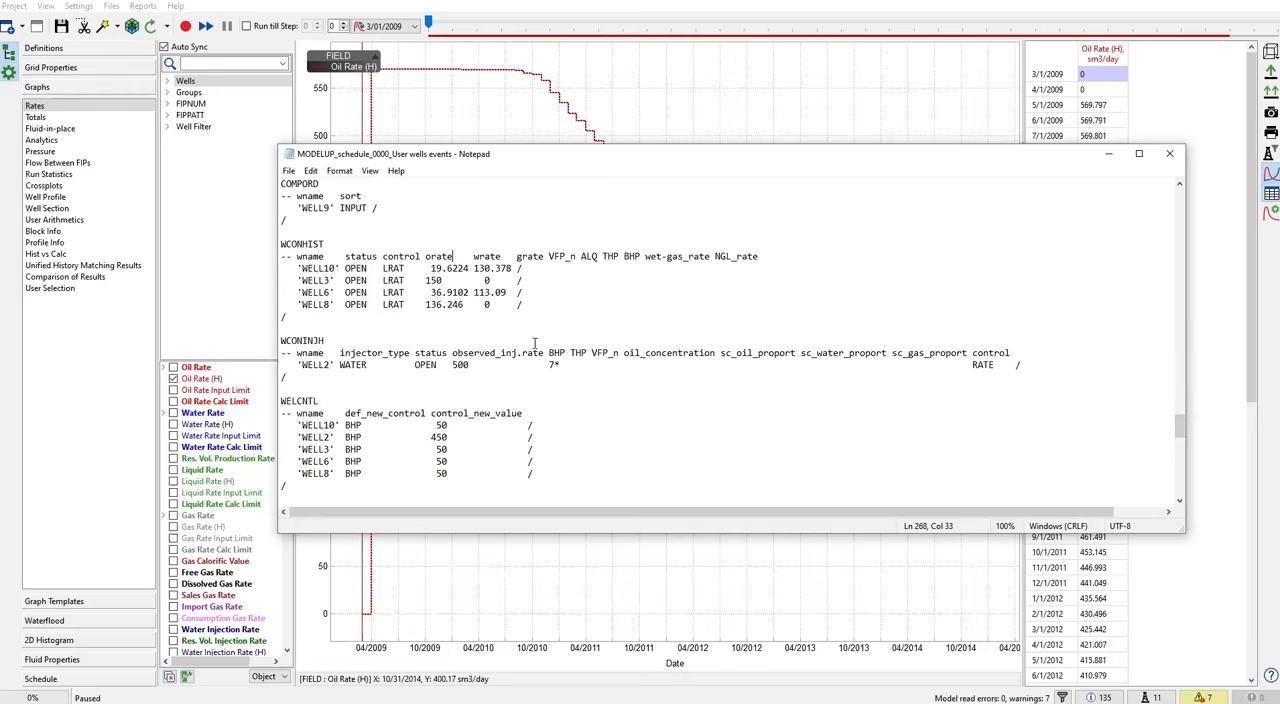
{"action": "left_click_drag", "start_coordinate": [307, 376], "coordinate": [279, 342]}
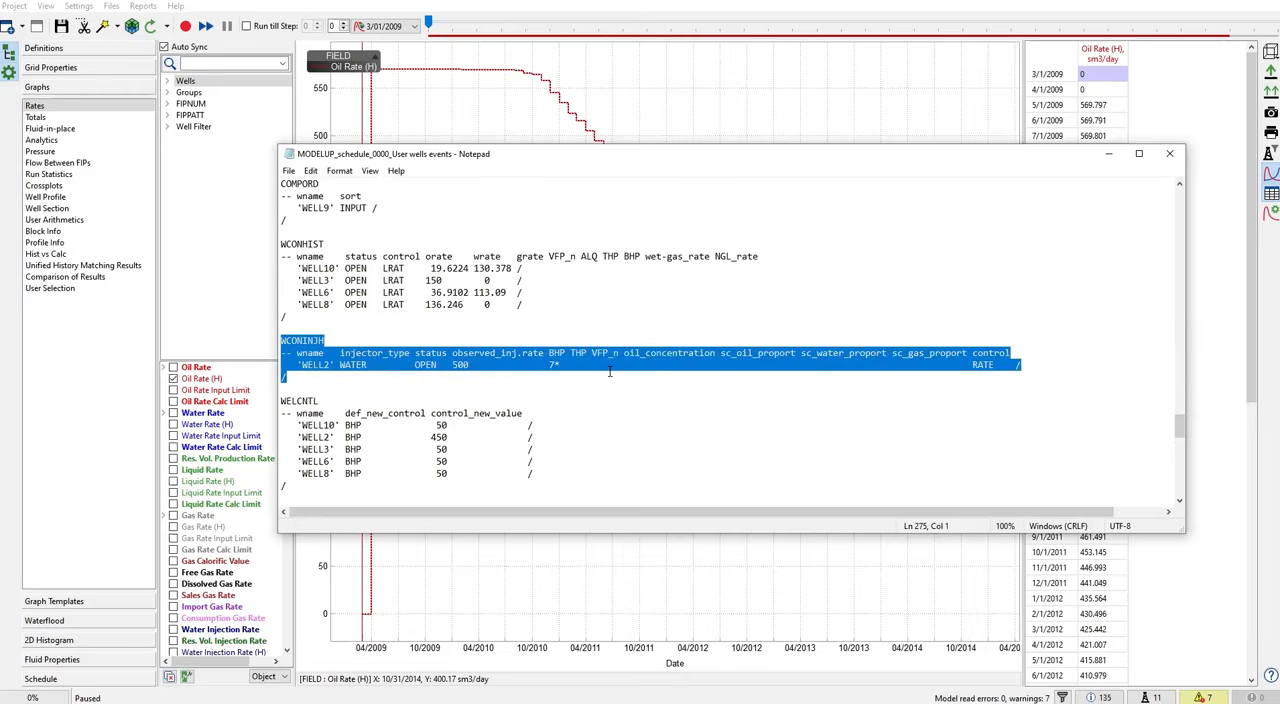
{"action": "left_click", "coordinate": [694, 370]}
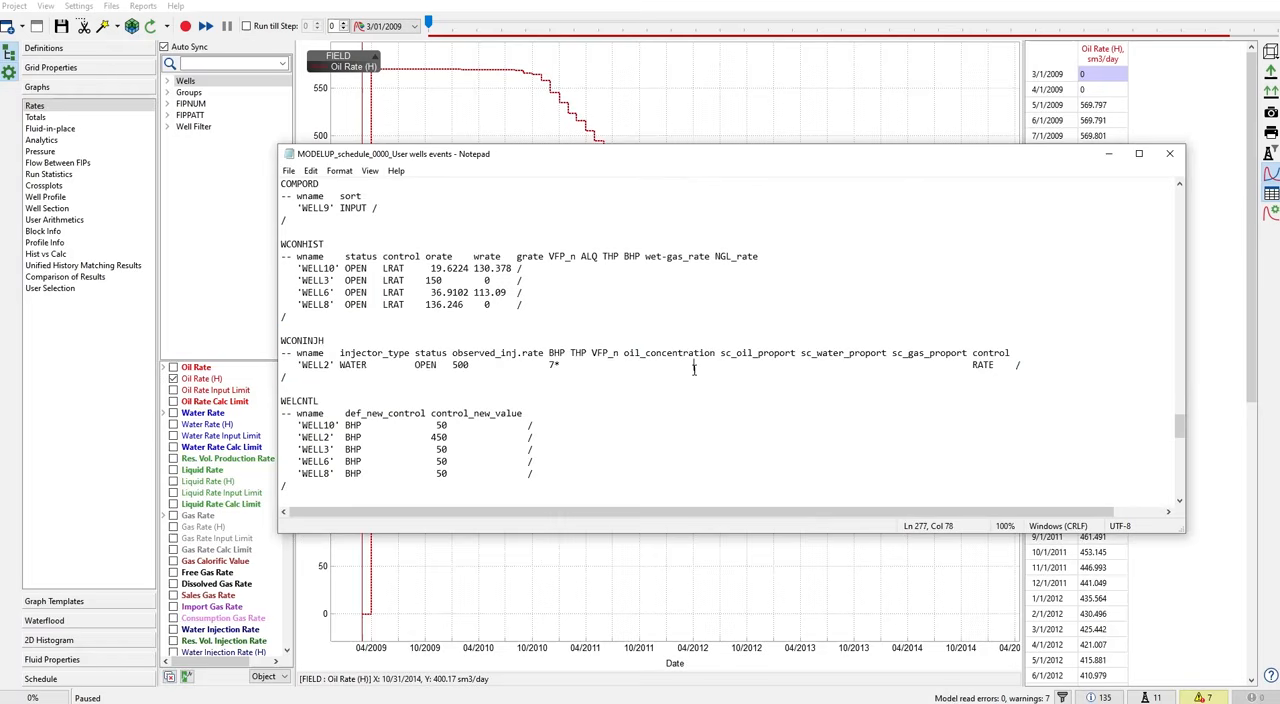
{"action": "scroll", "coordinate": [687, 366], "scroll_direction": "down", "scroll_amount": 2}
{"action": "left_click_drag", "start_coordinate": [289, 413], "coordinate": [284, 334]}
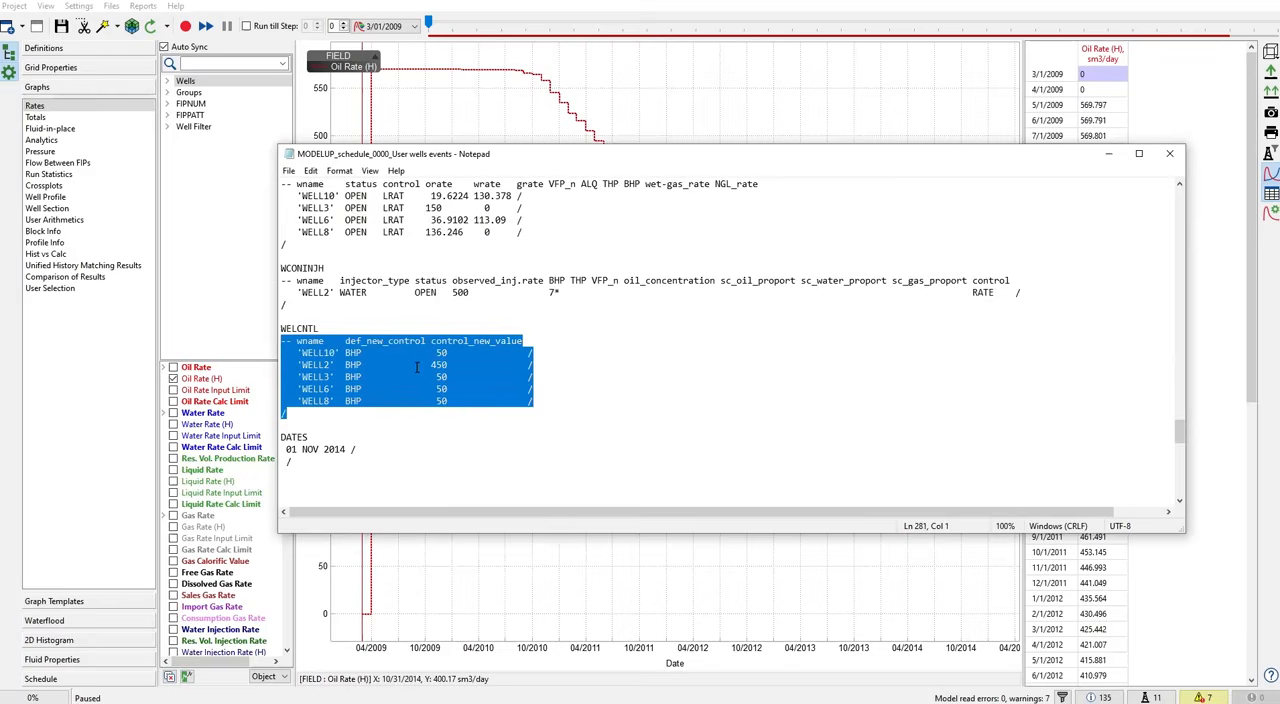
- Review the WCONHIST, WCONINJH and WELCNTL keywords from 01 NOV 2014 to the file's end, including WELL9, and close the file
{"action": "scroll", "coordinate": [412, 366], "scroll_direction": "down", "scroll_amount": 6}
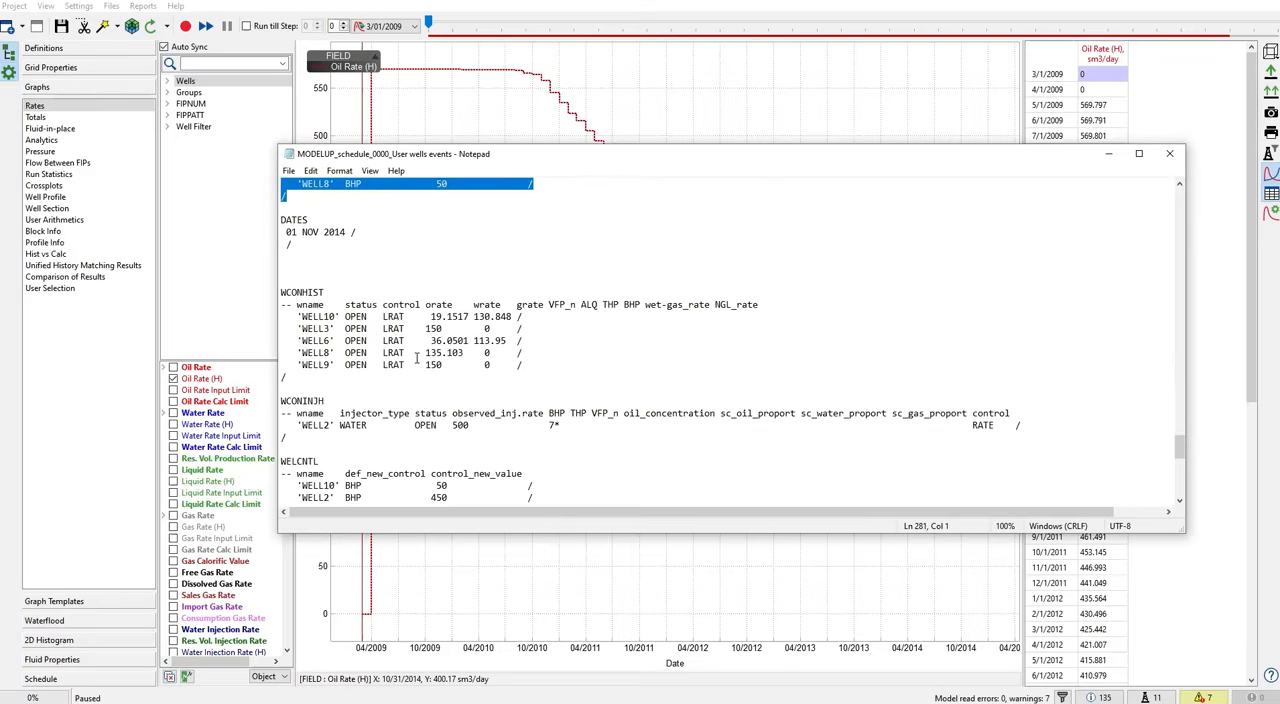
{"action": "scroll", "coordinate": [417, 358], "scroll_direction": "down", "scroll_amount": 5}
{"action": "scroll", "coordinate": [417, 358], "scroll_direction": "up", "scroll_amount": 3}
{"action": "left_click", "coordinate": [491, 293]}
{"action": "left_click_drag", "start_coordinate": [491, 297], "coordinate": [281, 219]}
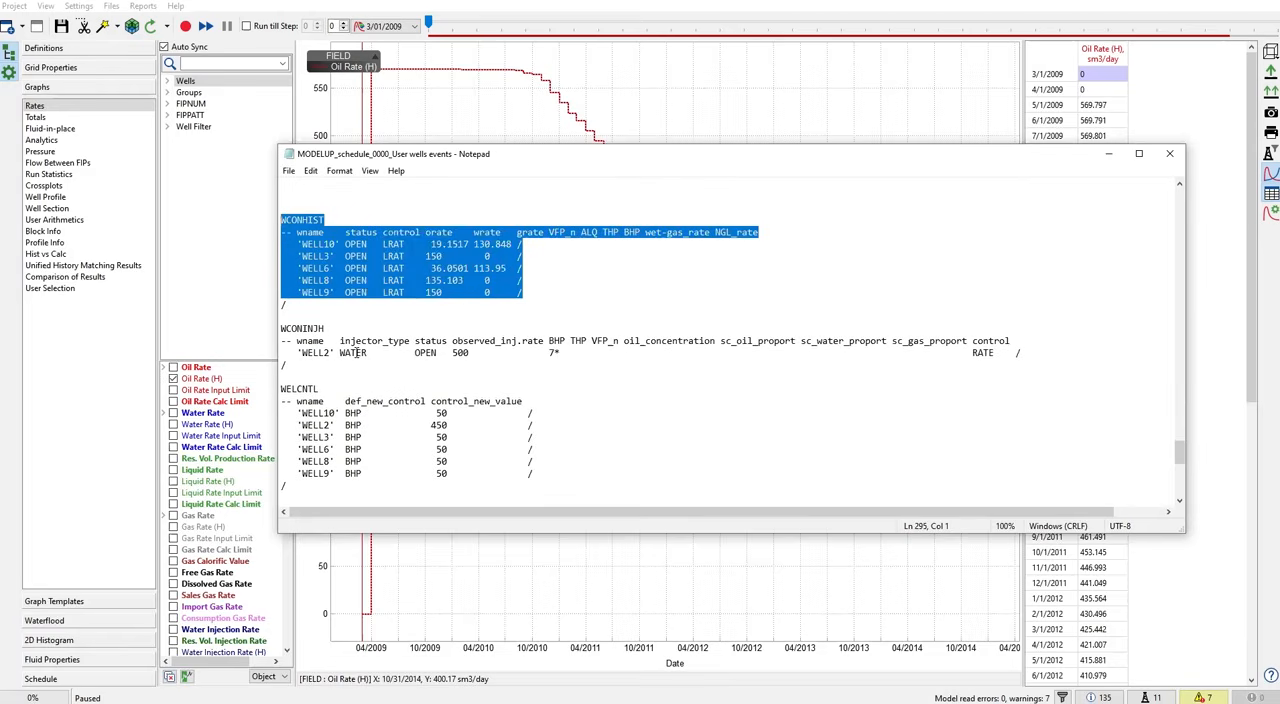
{"action": "left_click_drag", "start_coordinate": [298, 365], "coordinate": [274, 326]}
{"action": "left_click", "coordinate": [479, 354]}
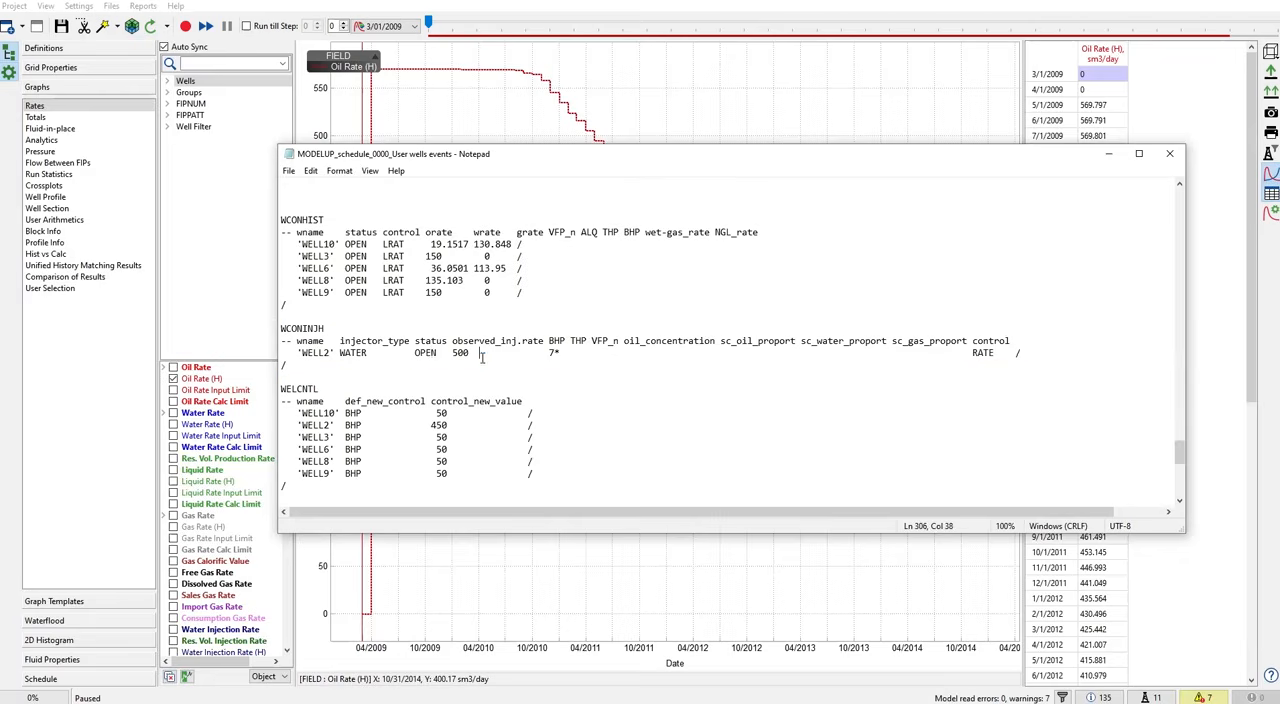
{"action": "left_click_drag", "start_coordinate": [292, 367], "coordinate": [266, 332]}
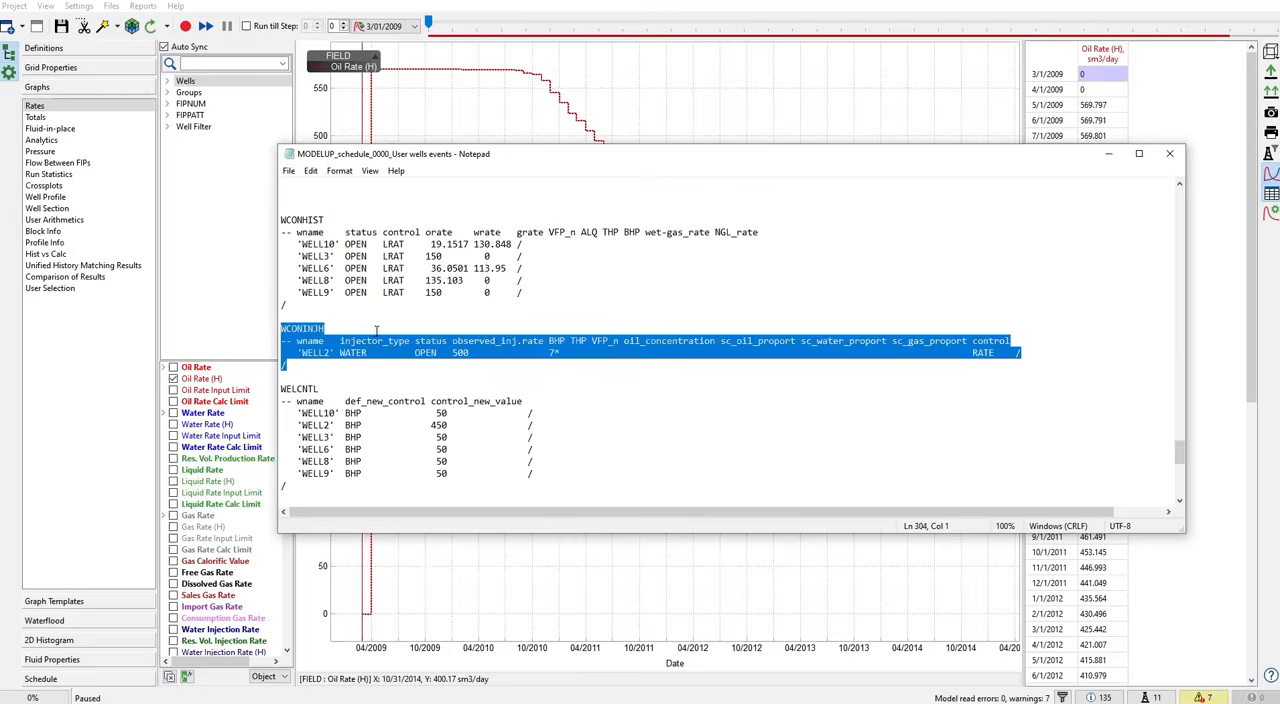
{"action": "left_click_drag", "start_coordinate": [298, 488], "coordinate": [272, 390]}
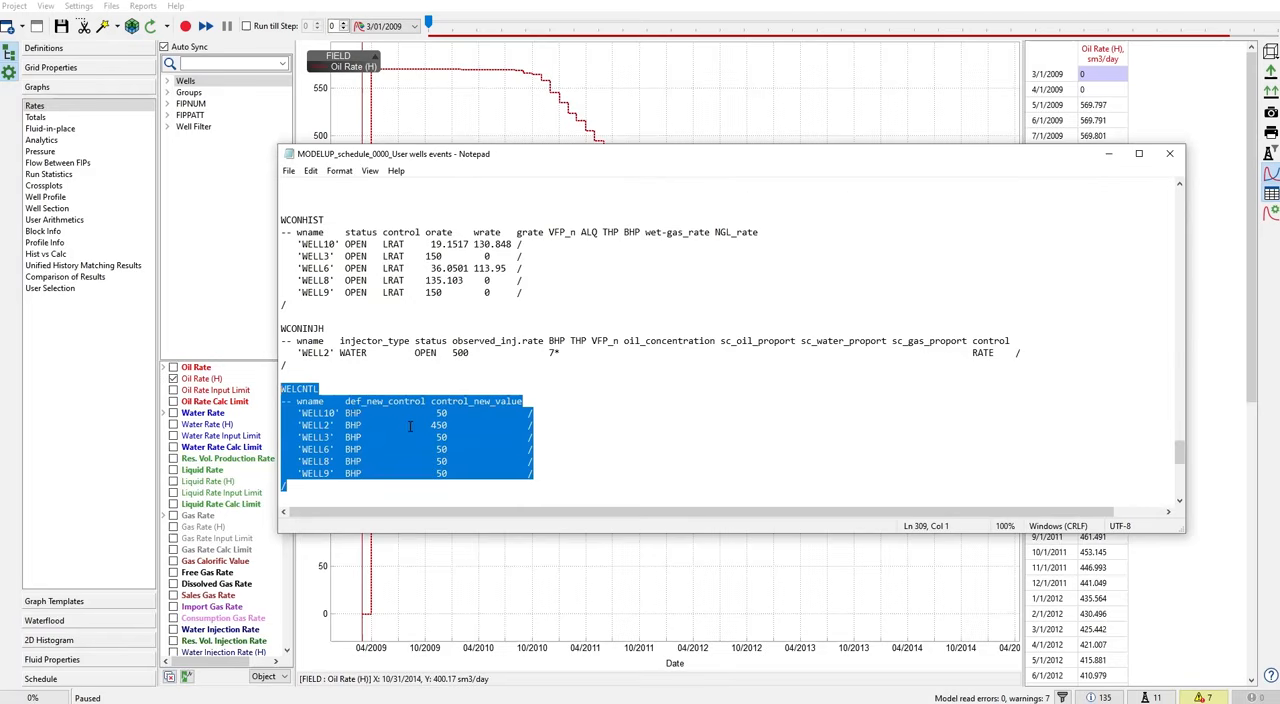
{"action": "scroll", "coordinate": [412, 421], "scroll_direction": "down", "scroll_amount": 11}
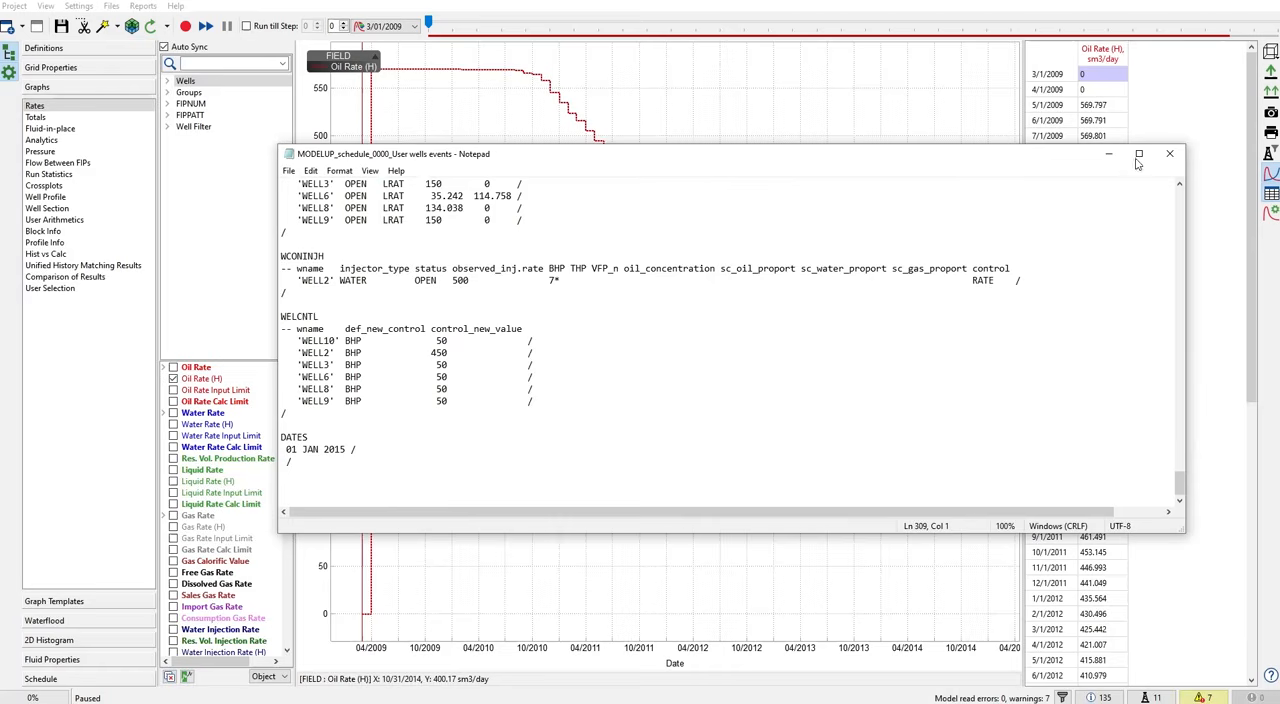
{"action": "left_click", "coordinate": [1172, 156]}
- Review the schedule's well definition operations down to the WELLTRACK trajectories and WELL9's COMPDATMD and COMPORD entries
{"action": "left_click", "coordinate": [111, 7]}
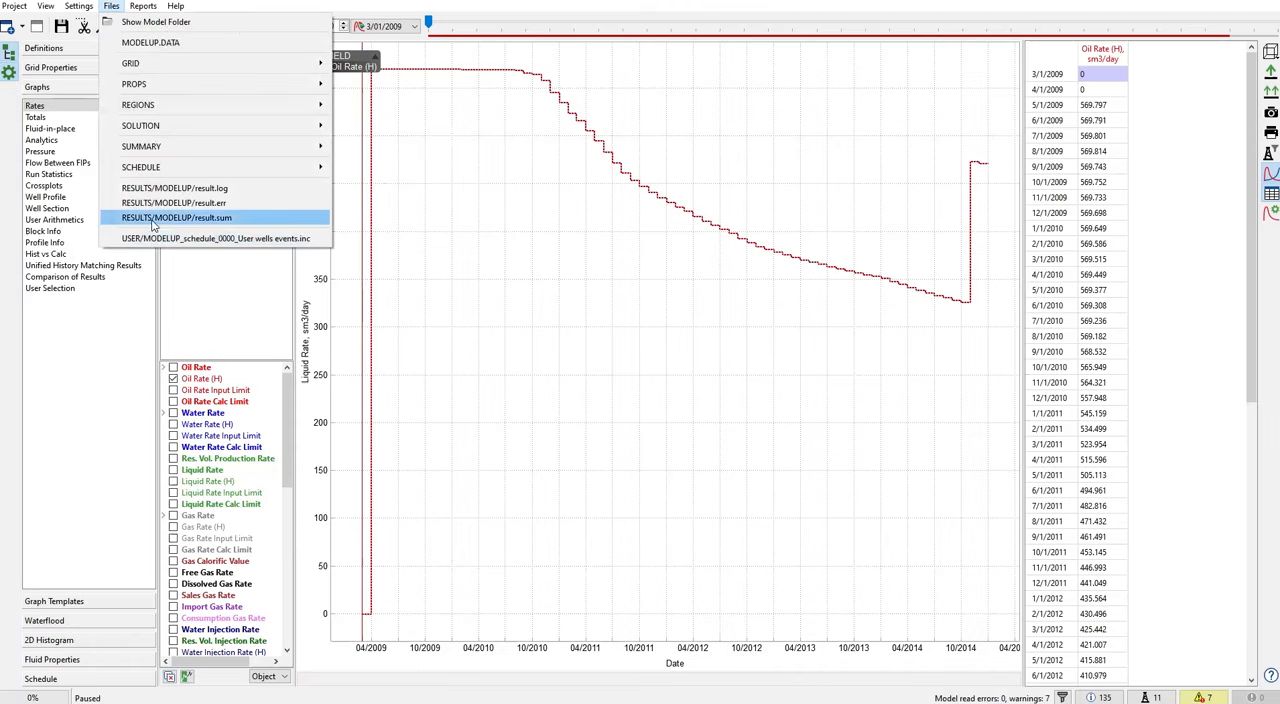
{"action": "left_click", "coordinate": [517, 287]}
{"action": "left_click", "coordinate": [60, 679]}
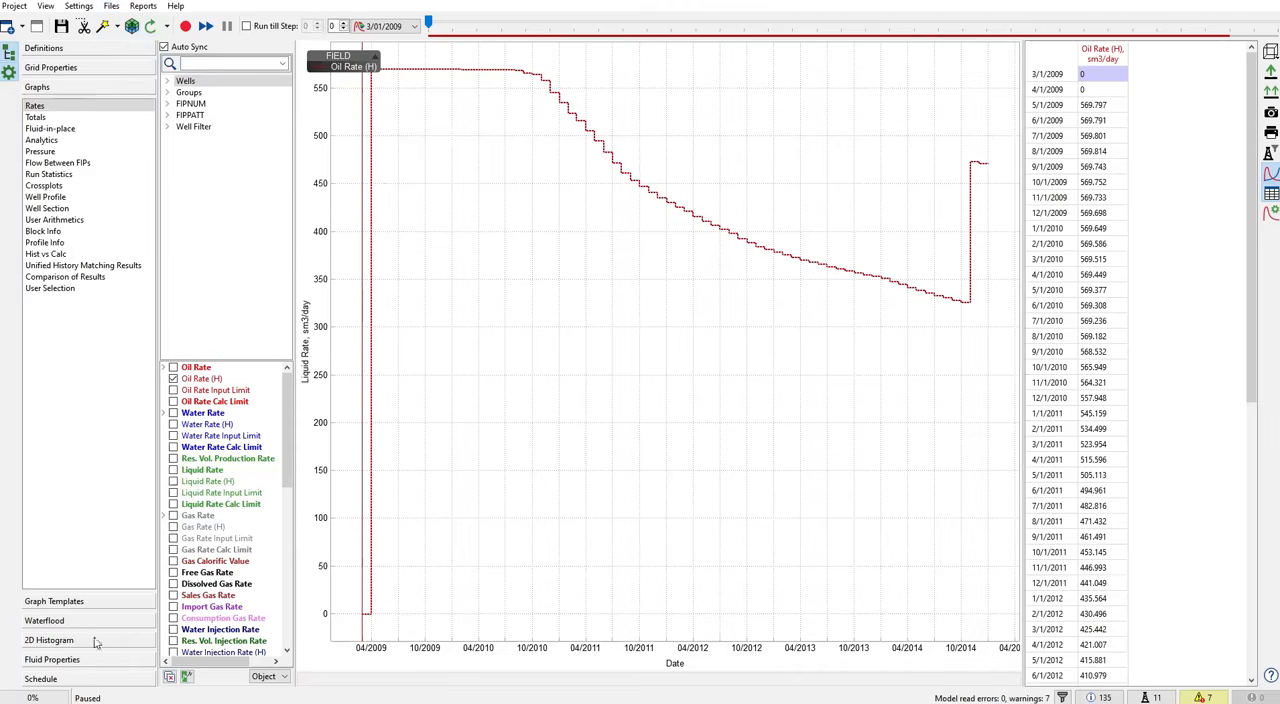
{"action": "scroll", "coordinate": [434, 314], "scroll_direction": "down", "scroll_amount": 18}
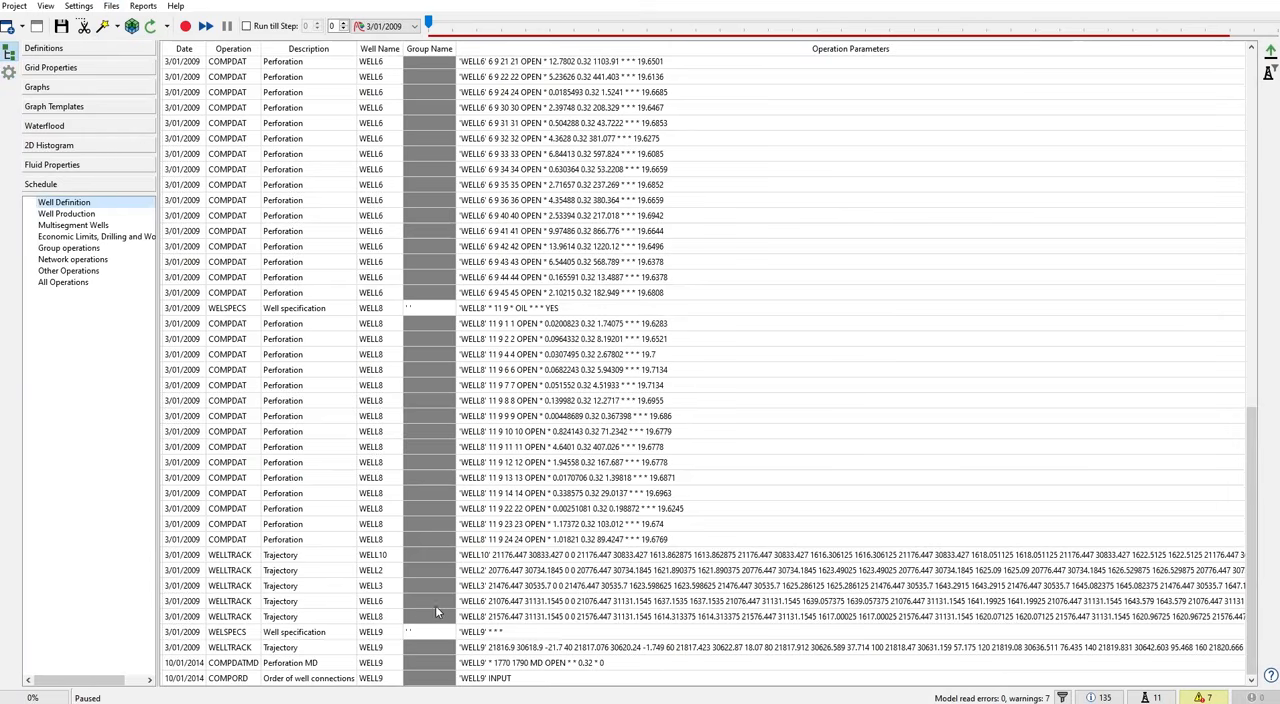
- Review the schedule's well production operations through December 2014, including the well history, historical injection and operating target entries
{"action": "left_click", "coordinate": [70, 214]}
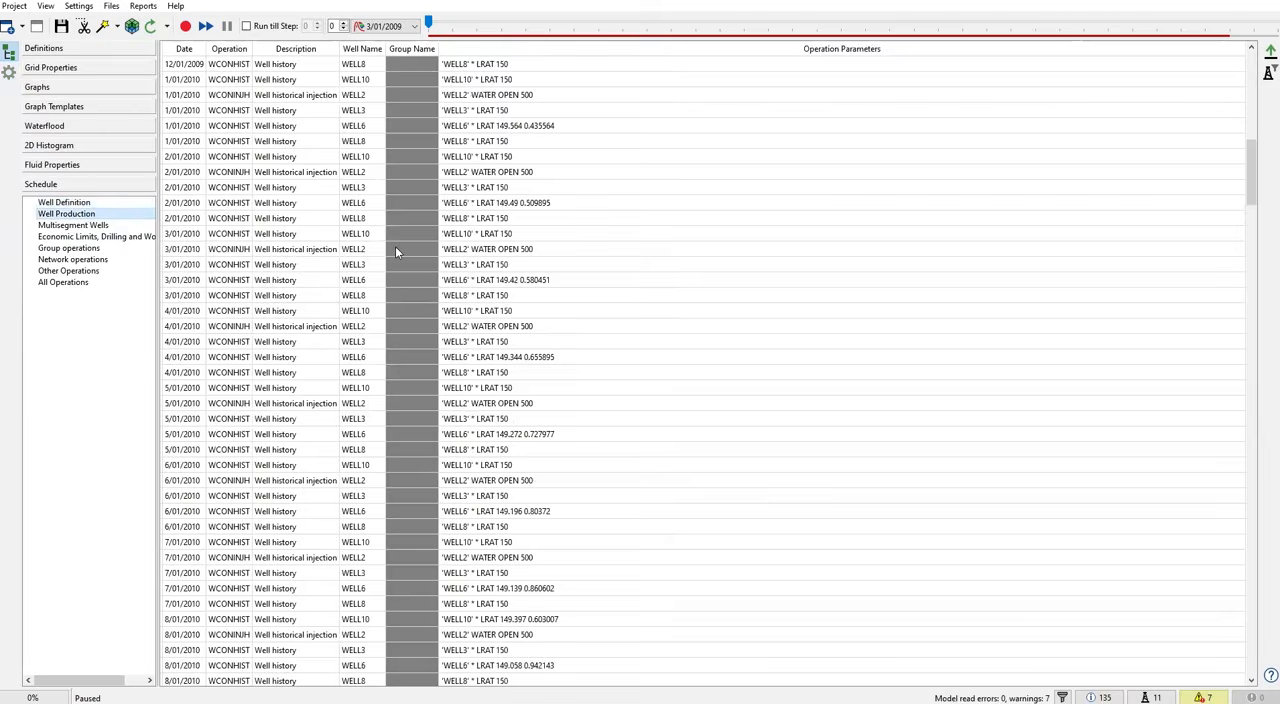
{"action": "scroll", "coordinate": [280, 134], "scroll_direction": "up", "scroll_amount": 10}
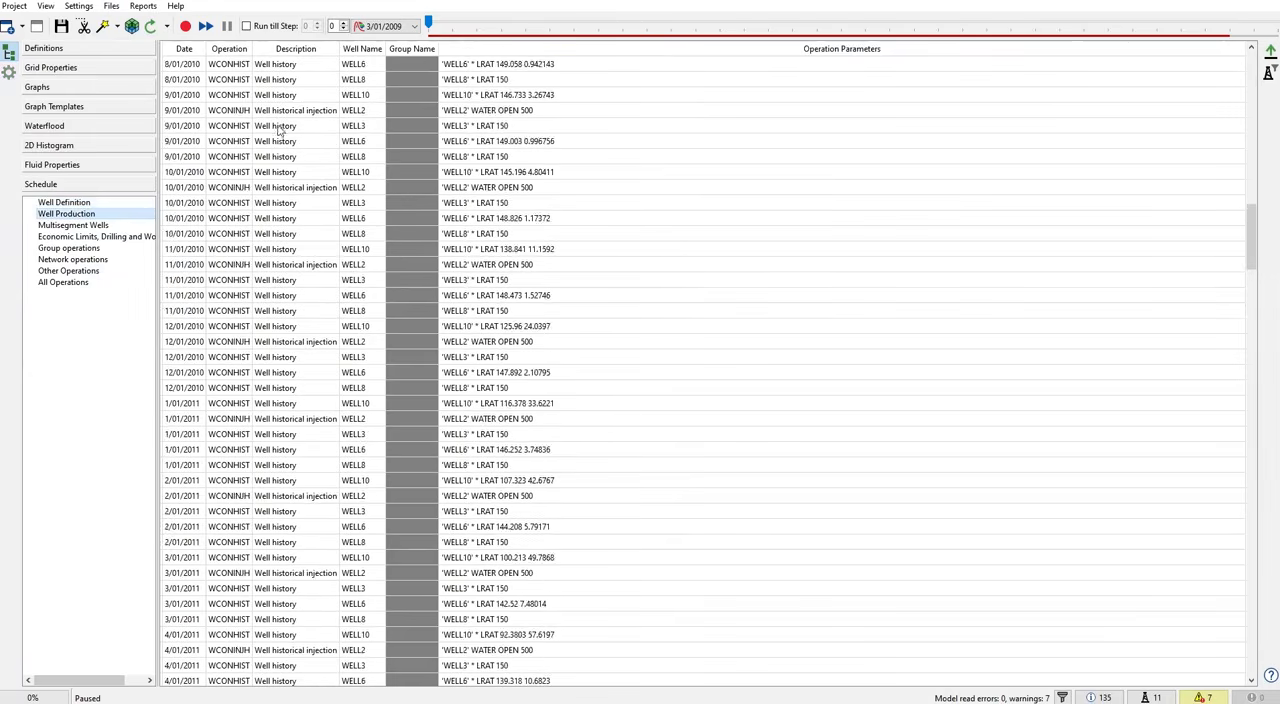
{"action": "scroll", "coordinate": [227, 76], "scroll_direction": "up", "scroll_amount": 4}
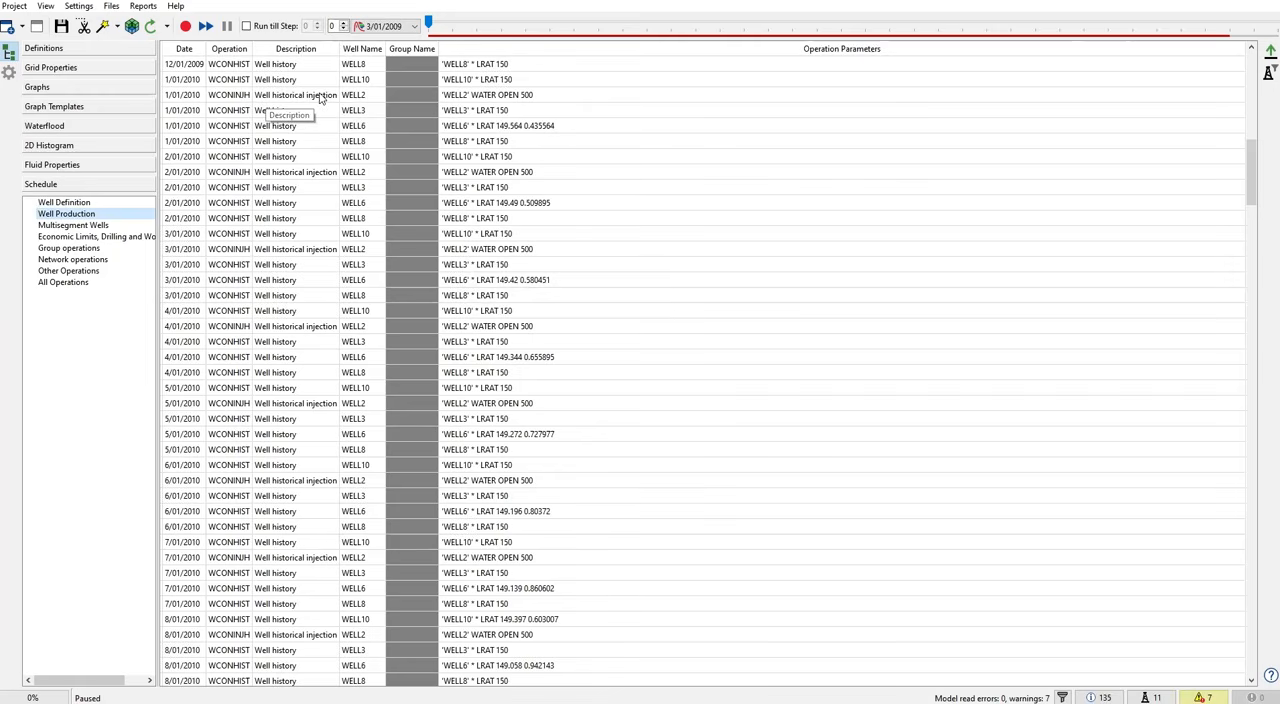
{"action": "scroll", "coordinate": [295, 313], "scroll_direction": "down", "scroll_amount": 15}
{"action": "scroll", "coordinate": [295, 335], "scroll_direction": "down", "scroll_amount": 20}
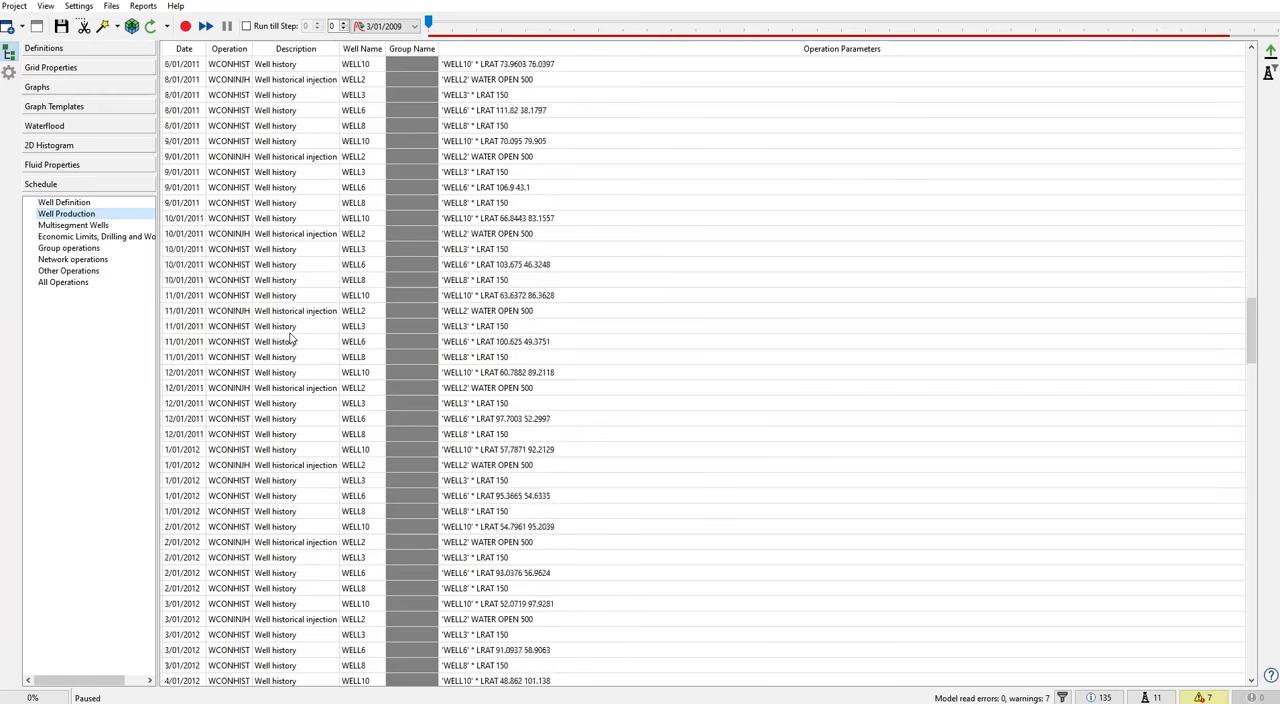
{"action": "scroll", "coordinate": [291, 340], "scroll_direction": "down", "scroll_amount": 20}
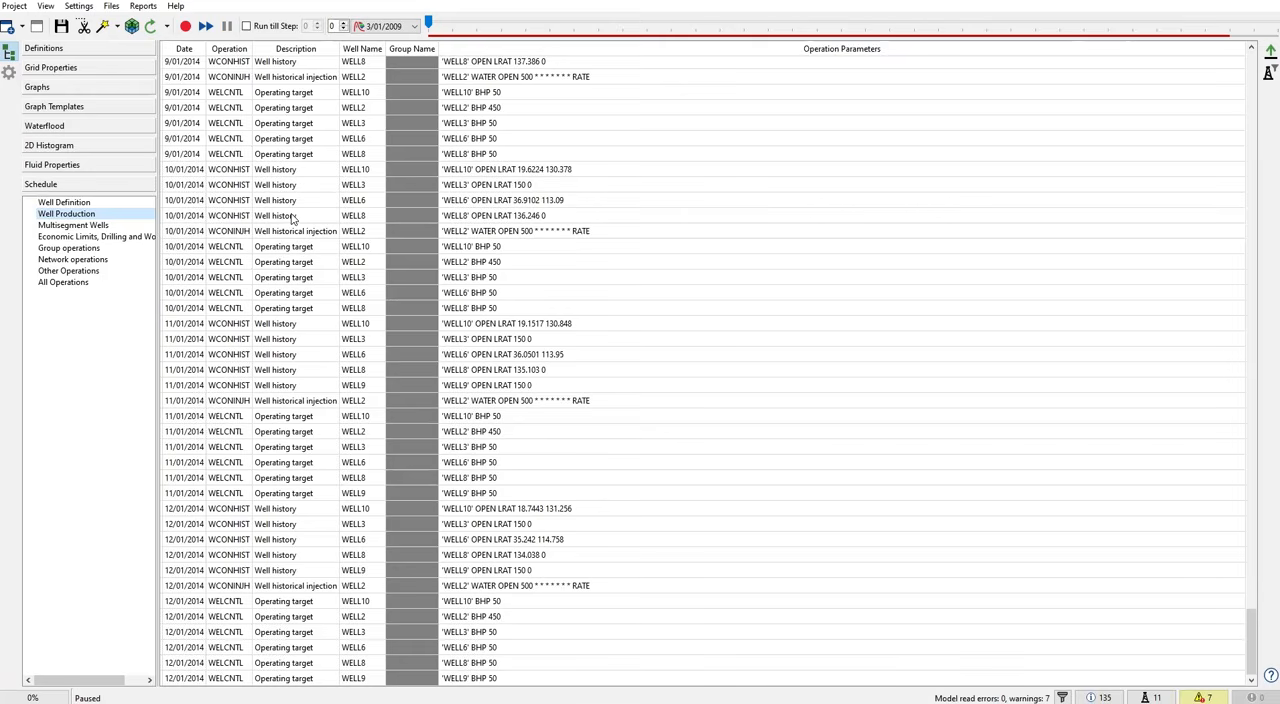
- Inspect the wells on the 3D Bubble Pressure grid at the final time step 12/01/2014, and return to 3/01/2009
{"action": "left_click", "coordinate": [55, 67]}
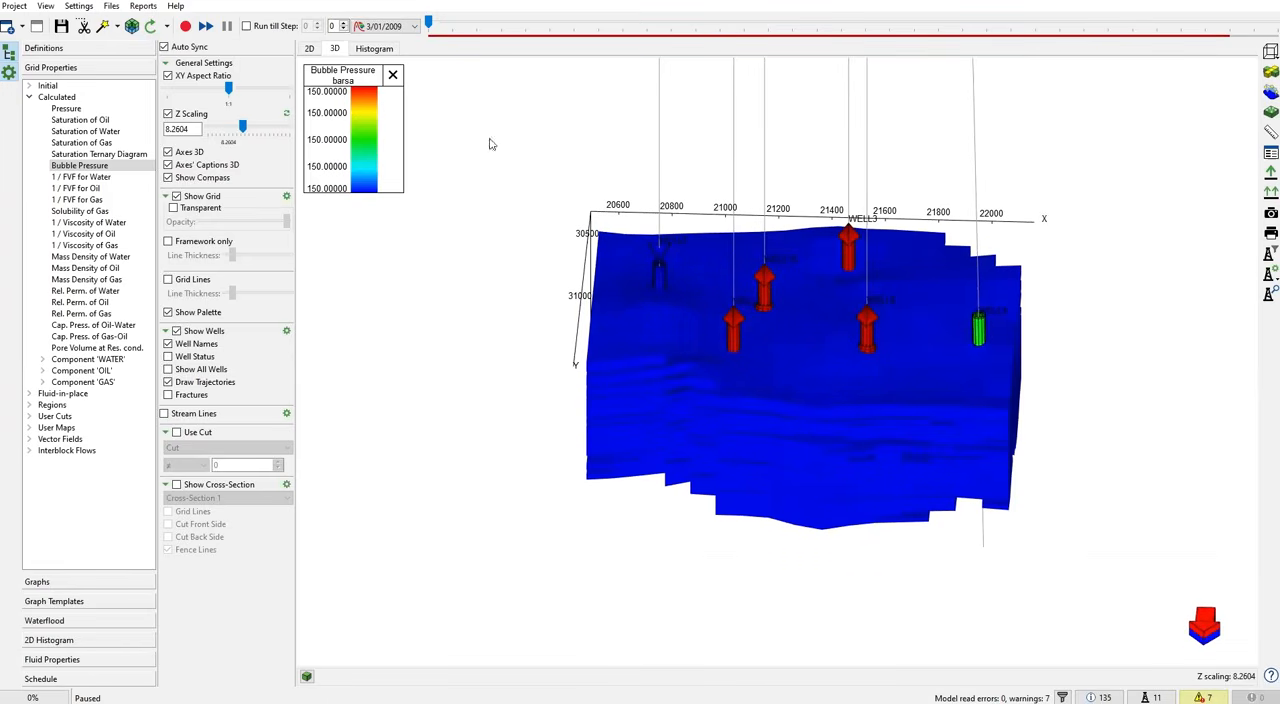
{"action": "left_click_drag", "start_coordinate": [428, 22], "coordinate": [1267, 85]}
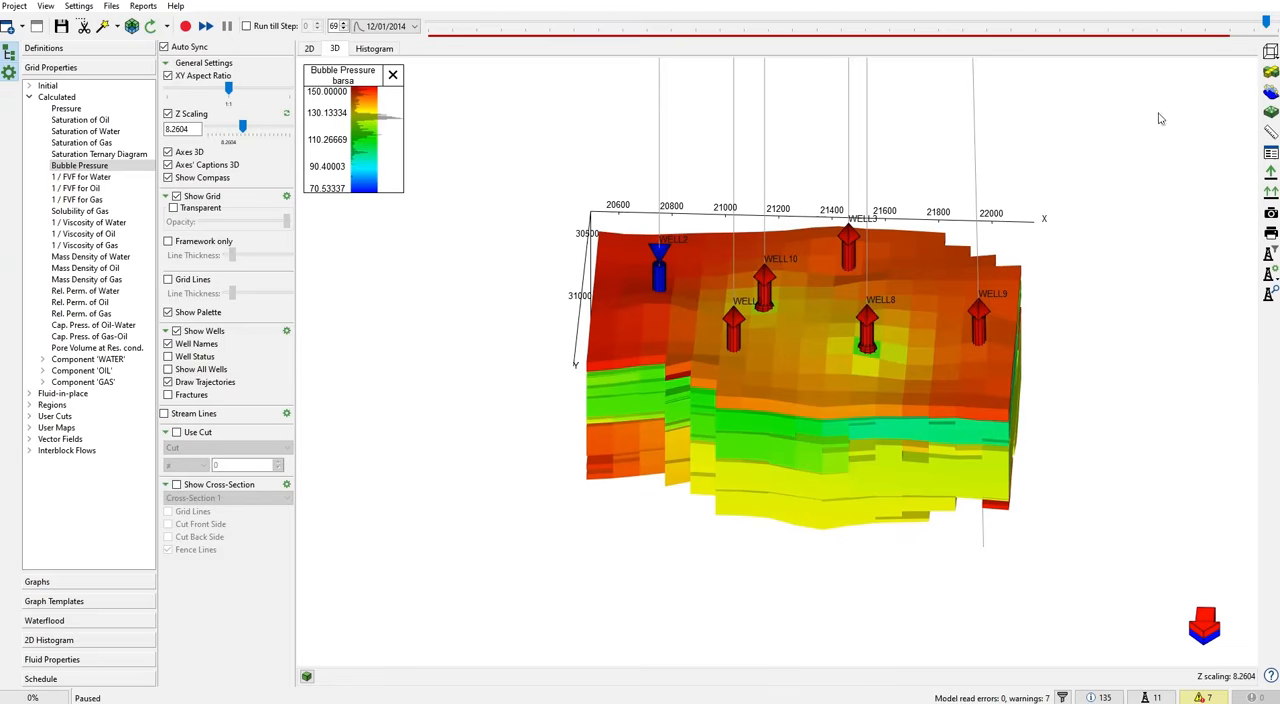
{"action": "left_click_drag", "start_coordinate": [1266, 22], "coordinate": [1274, 106]}
{"action": "left_click_drag", "start_coordinate": [1275, 22], "coordinate": [398, 58]}
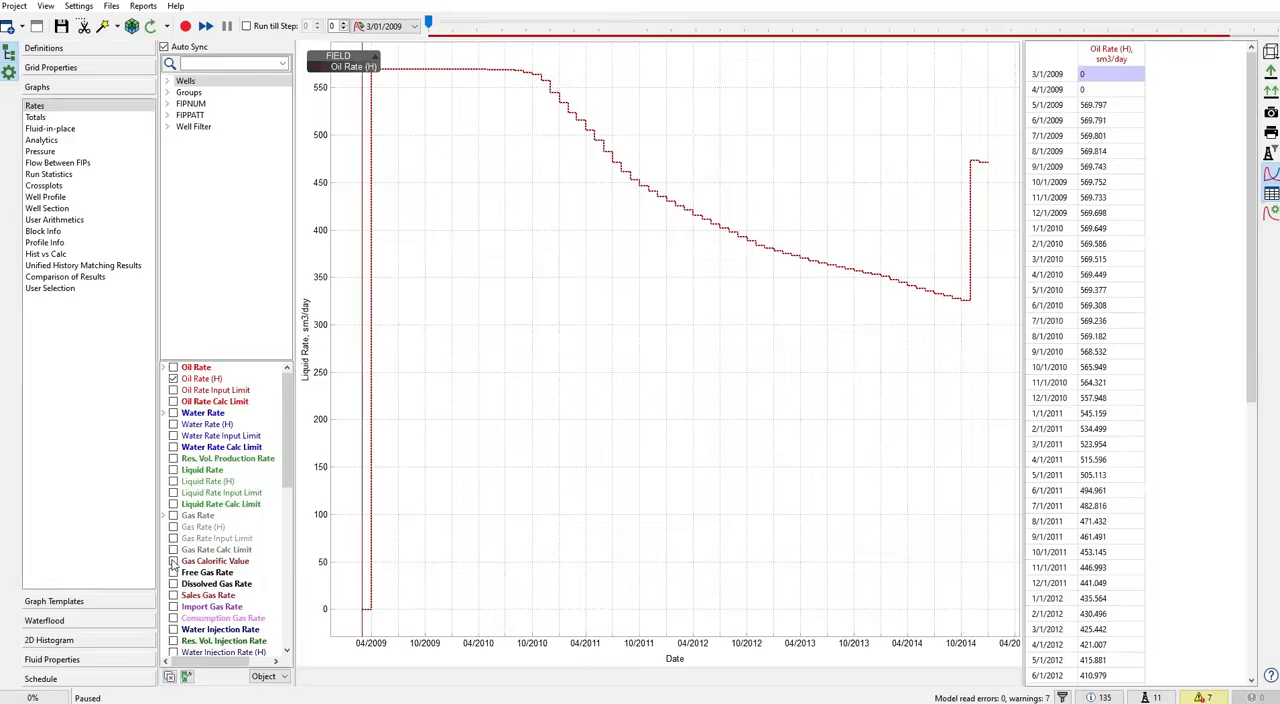
- Plot WELL2's Oil Rate (H) graph, and inspect WELL2's injector symbol up close in the 3D grid view
{"action": "left_click", "coordinate": [77, 581]}
{"action": "left_click", "coordinate": [167, 84]}
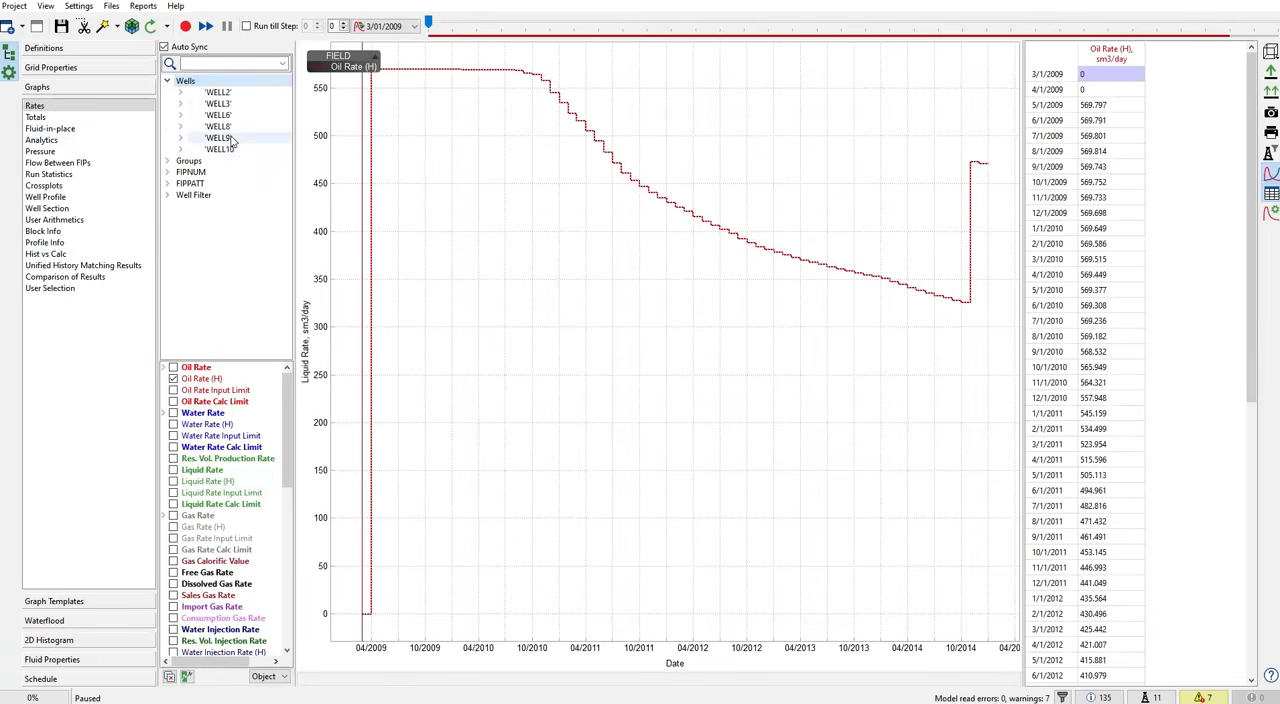
{"action": "left_click", "coordinate": [218, 92]}
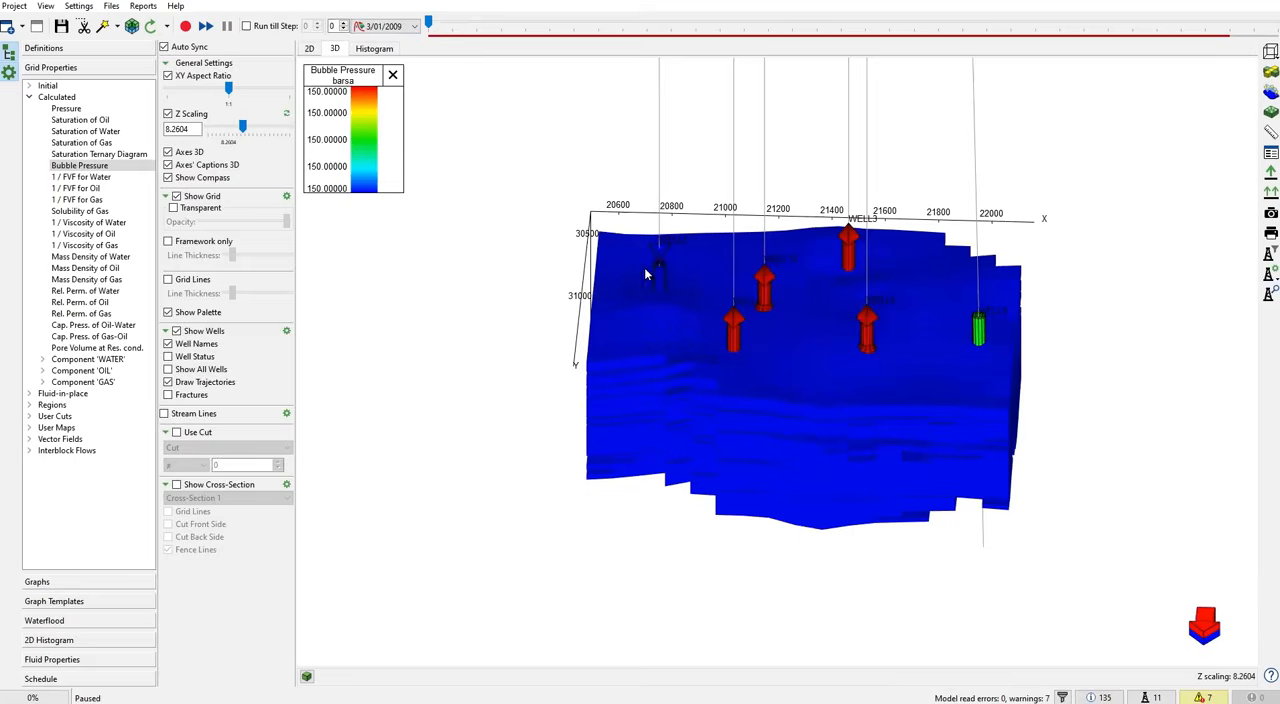
{"action": "scroll", "coordinate": [659, 258], "scroll_direction": "up", "scroll_amount": 6}
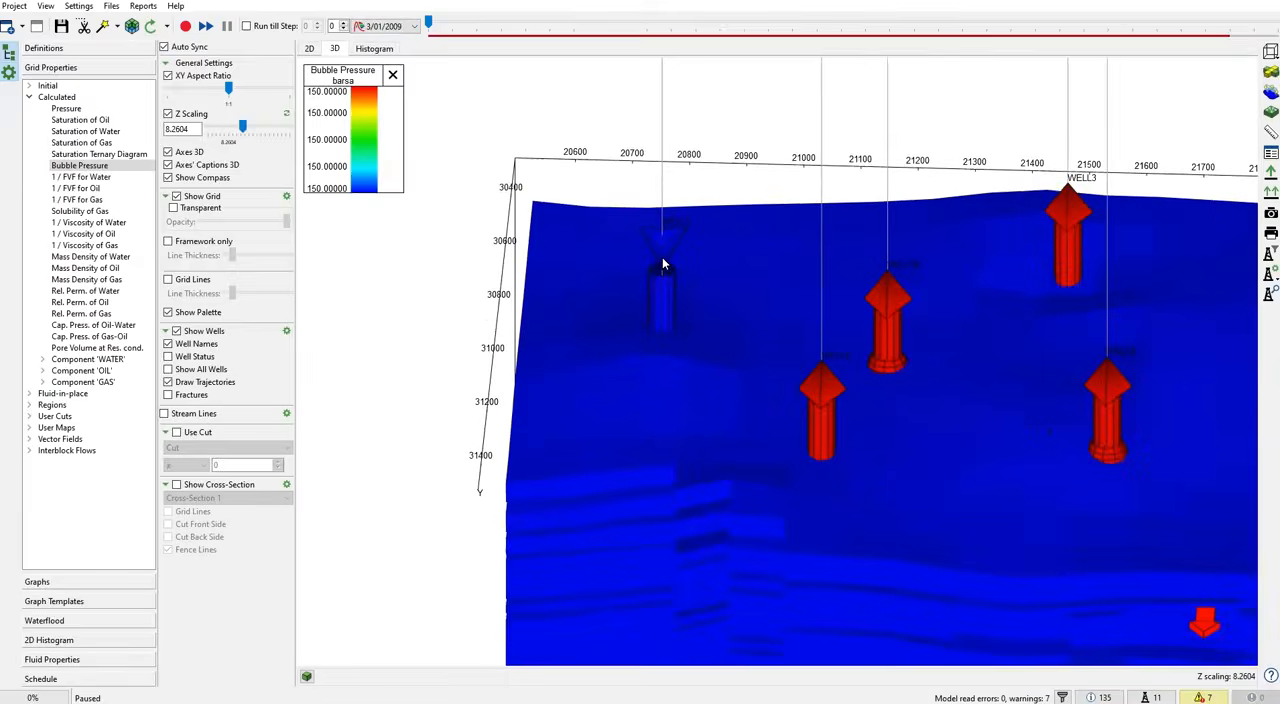
{"action": "left_click_drag", "start_coordinate": [667, 275], "coordinate": [679, 167]}
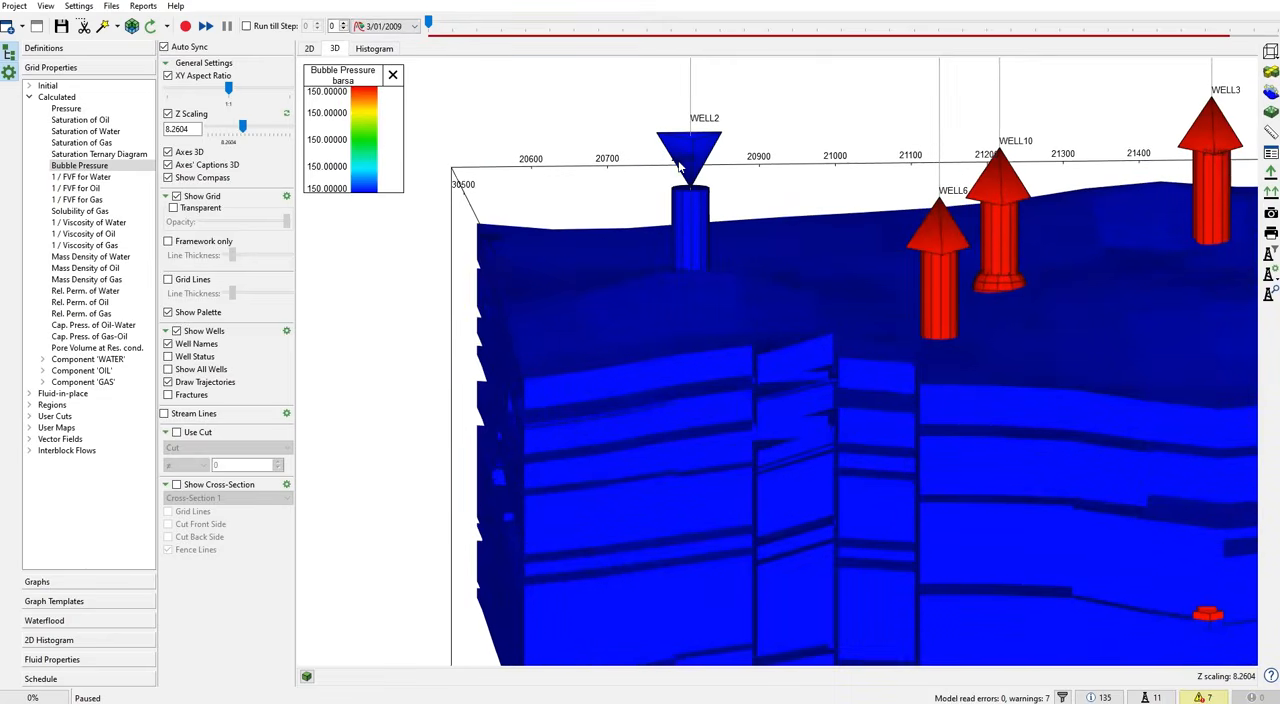
- Plot WELL3's Oil Rate (H) graph and check its rate table through 1/1/2015
{"action": "left_click", "coordinate": [80, 580]}
{"action": "left_click", "coordinate": [220, 103]}
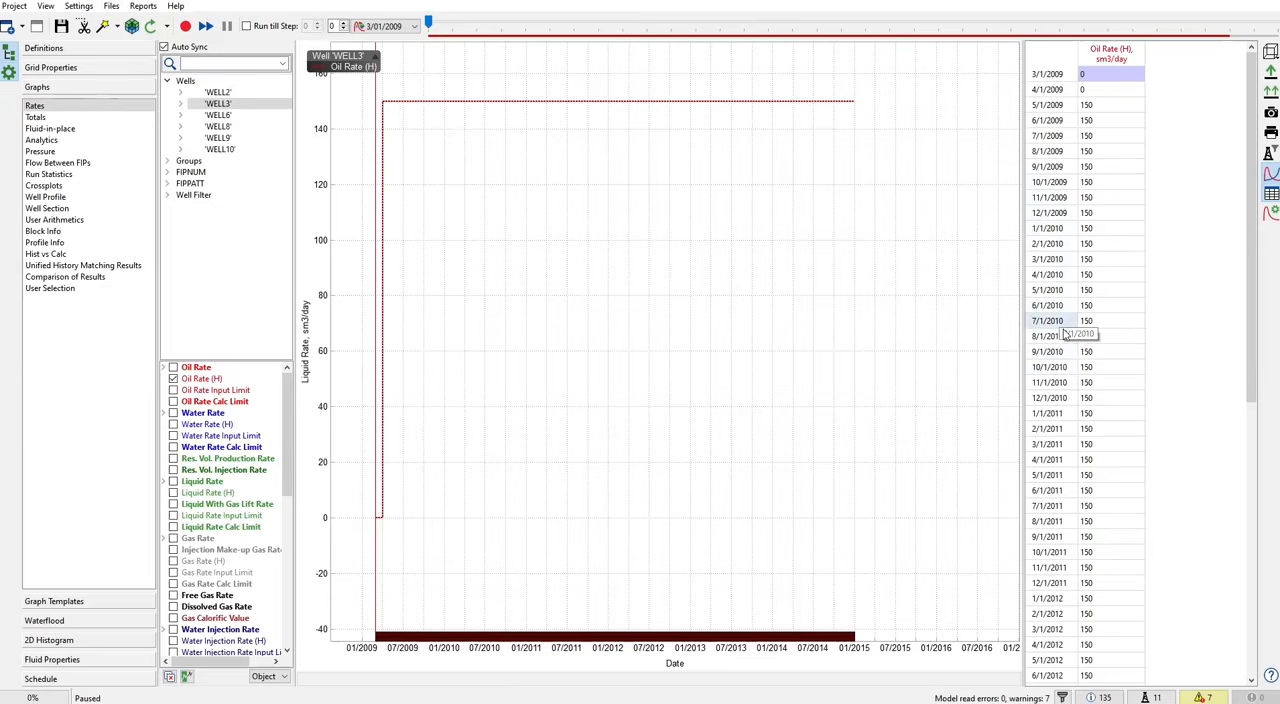
{"action": "scroll", "coordinate": [1062, 330], "scroll_direction": "down", "scroll_amount": 10}
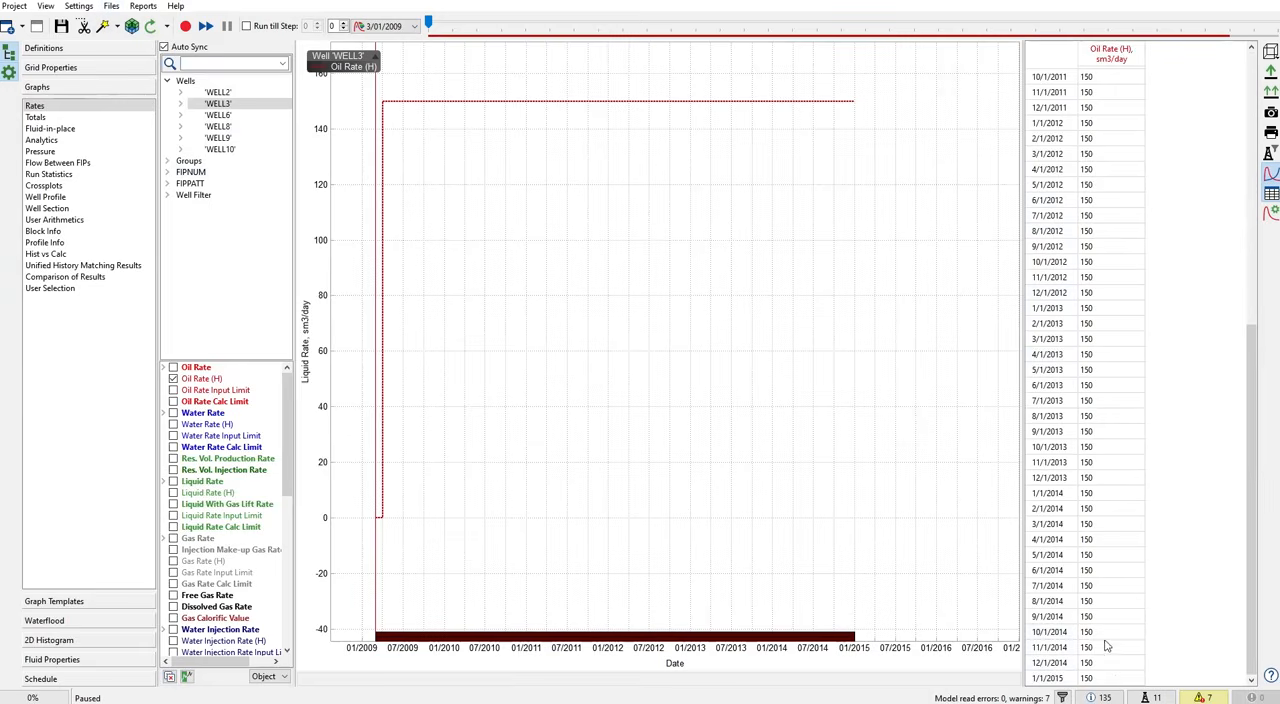
- Open the MODELUP_schedule_0000_User wells events.inc file and search it for WCONHIS
{"action": "left_click", "coordinate": [114, 7]}
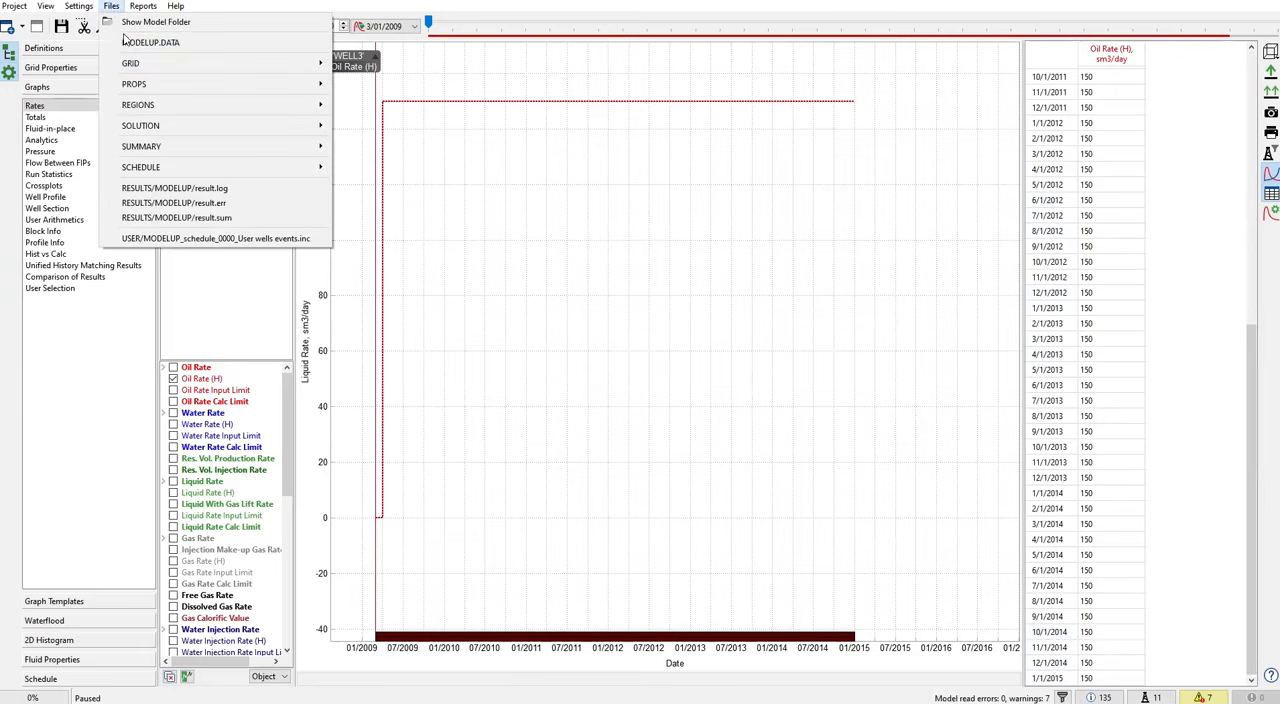
{"action": "left_click", "coordinate": [203, 239]}
{"action": "scroll", "coordinate": [583, 333], "scroll_direction": "down", "scroll_amount": 10}
{"action": "scroll", "coordinate": [583, 333], "scroll_direction": "down", "scroll_amount": 8}
{"action": "left_click_drag", "start_coordinate": [970, 160], "coordinate": [808, 131]}
{"action": "left_click_drag", "start_coordinate": [637, 168], "coordinate": [649, 175]}
{"action": "left_click", "coordinate": [645, 180]}
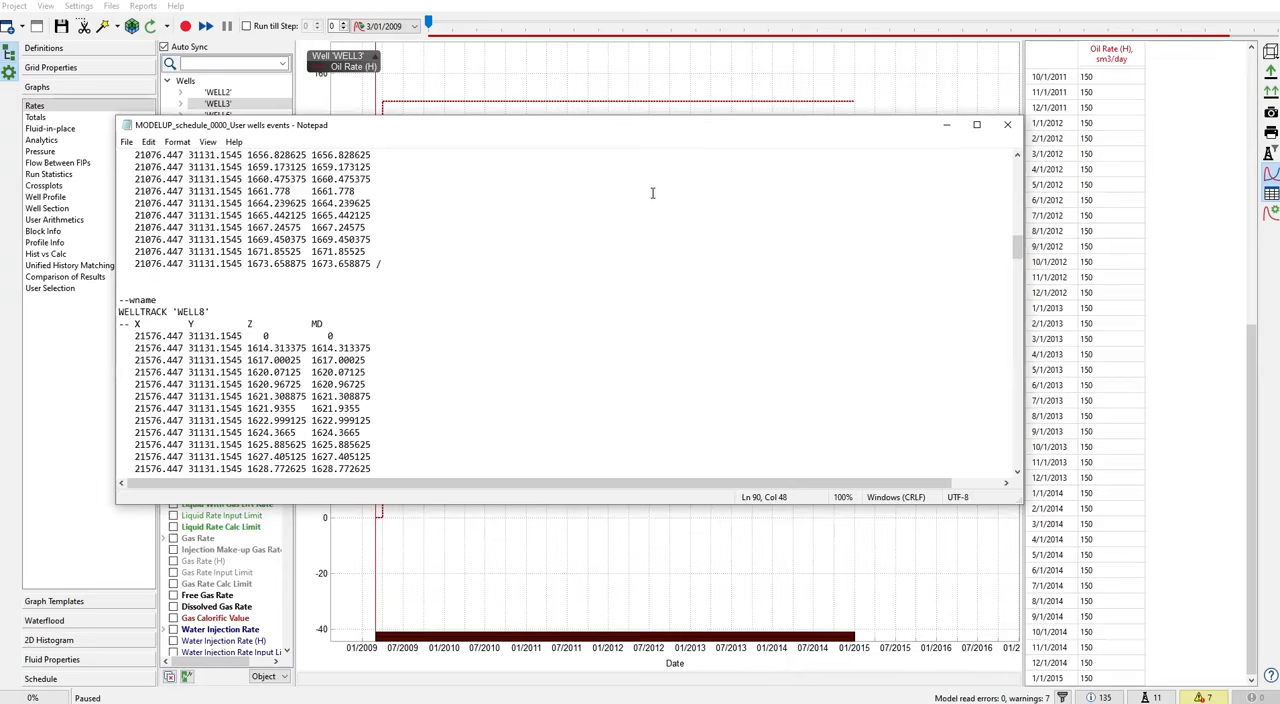
{"action": "key", "text": "ctrl+f"}
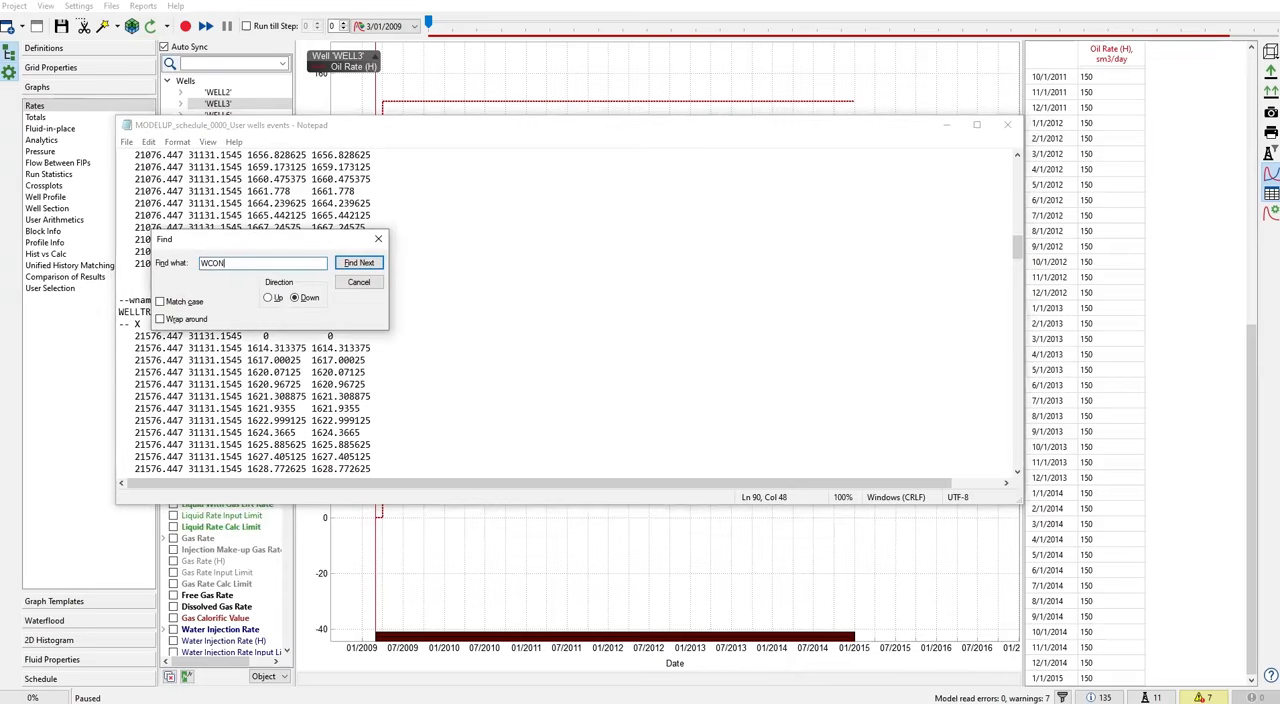
{"action": "type", "text": "WCONHIS"}
{"action": "key", "text": "Return"}
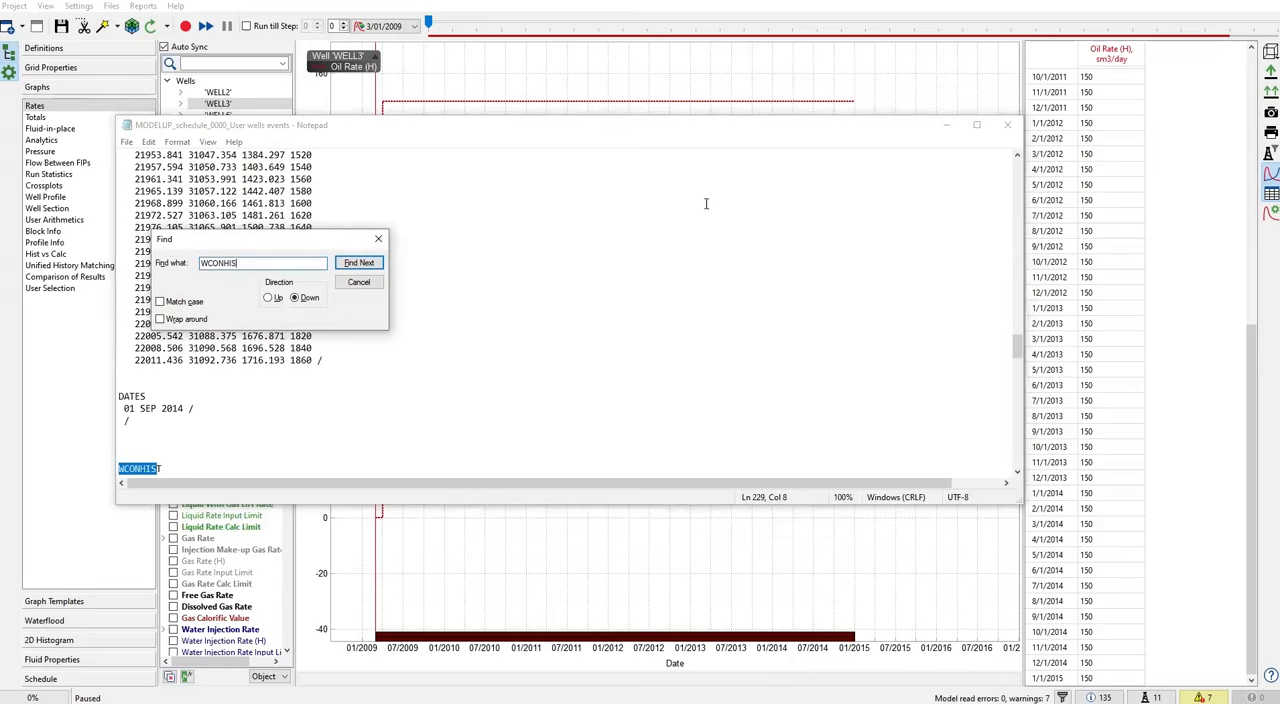
- Check WELL3's oil and water rates in the 01 SEP 2014 WCONHIST keyword, and close the search and the file
{"action": "scroll", "coordinate": [544, 337], "scroll_direction": "down", "scroll_amount": 2}
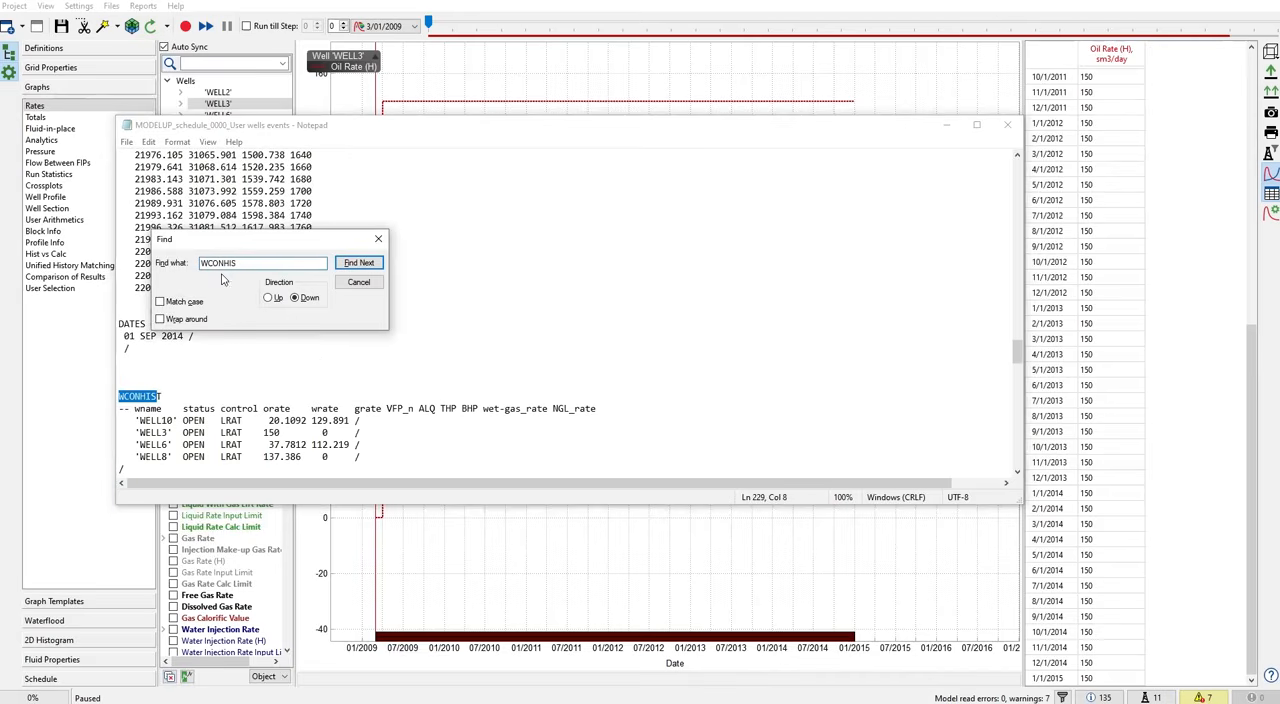
{"action": "left_click_drag", "start_coordinate": [246, 240], "coordinate": [313, 204]}
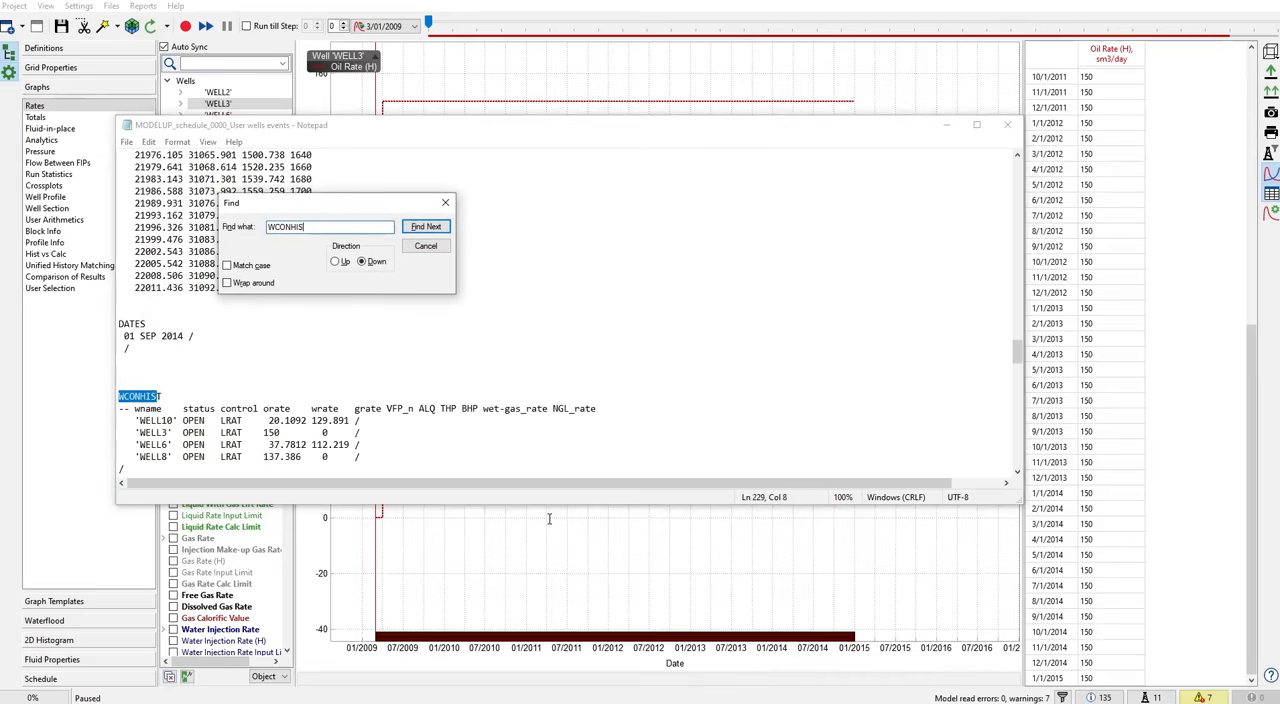
{"action": "scroll", "coordinate": [213, 410], "scroll_direction": "down", "scroll_amount": 1}
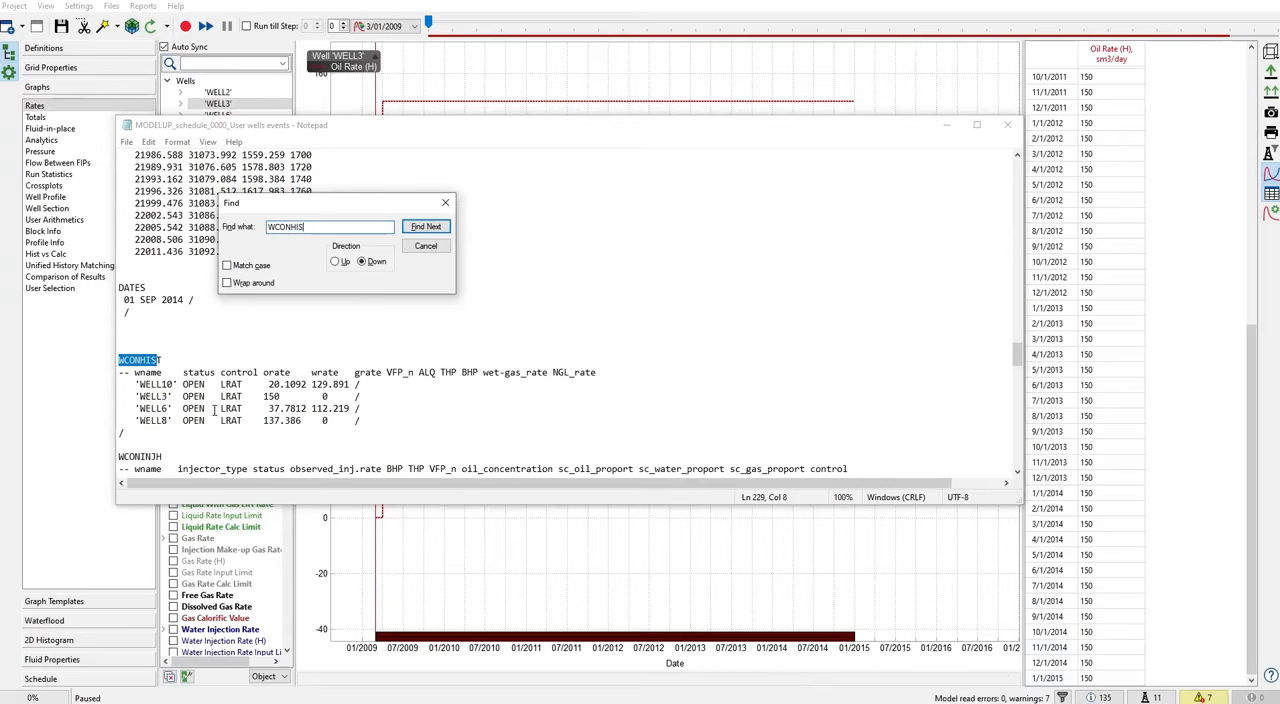
{"action": "left_click_drag", "start_coordinate": [128, 396], "coordinate": [363, 396]}
{"action": "left_click", "coordinate": [290, 396]}
{"action": "scroll", "coordinate": [368, 419], "scroll_direction": "up", "scroll_amount": 2}
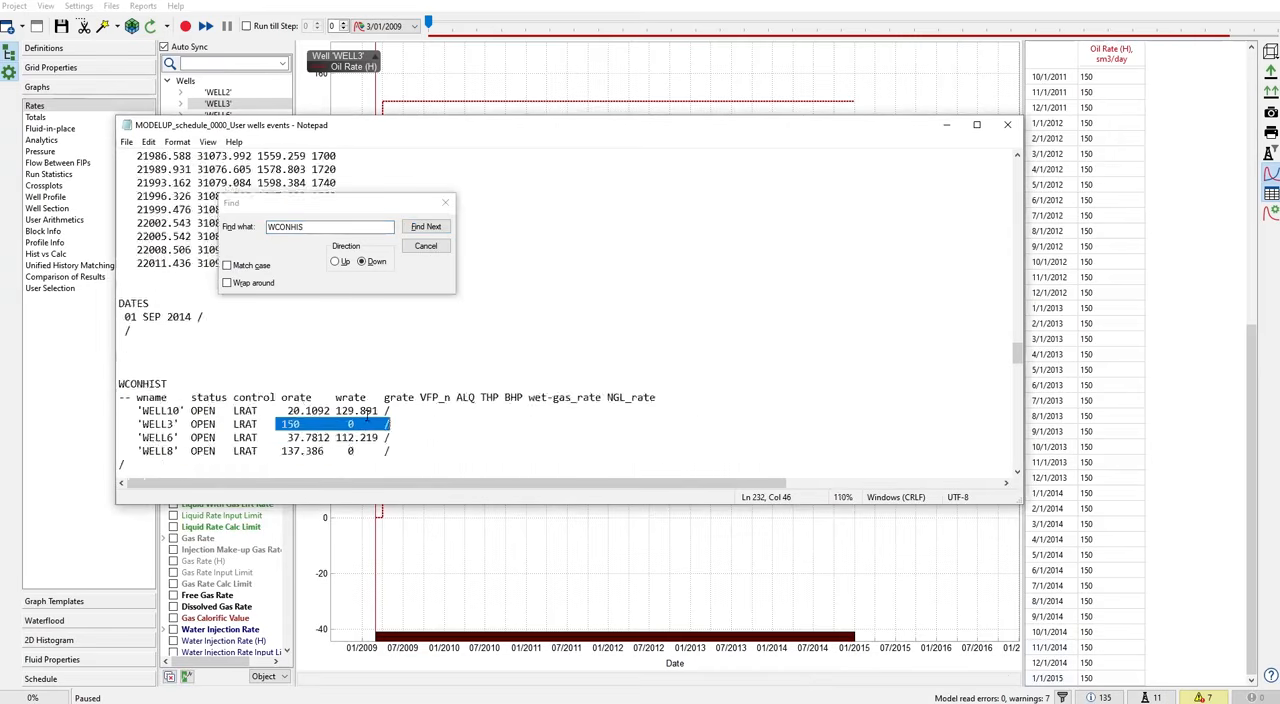
{"action": "scroll", "coordinate": [368, 419], "scroll_direction": "down", "scroll_amount": 1}
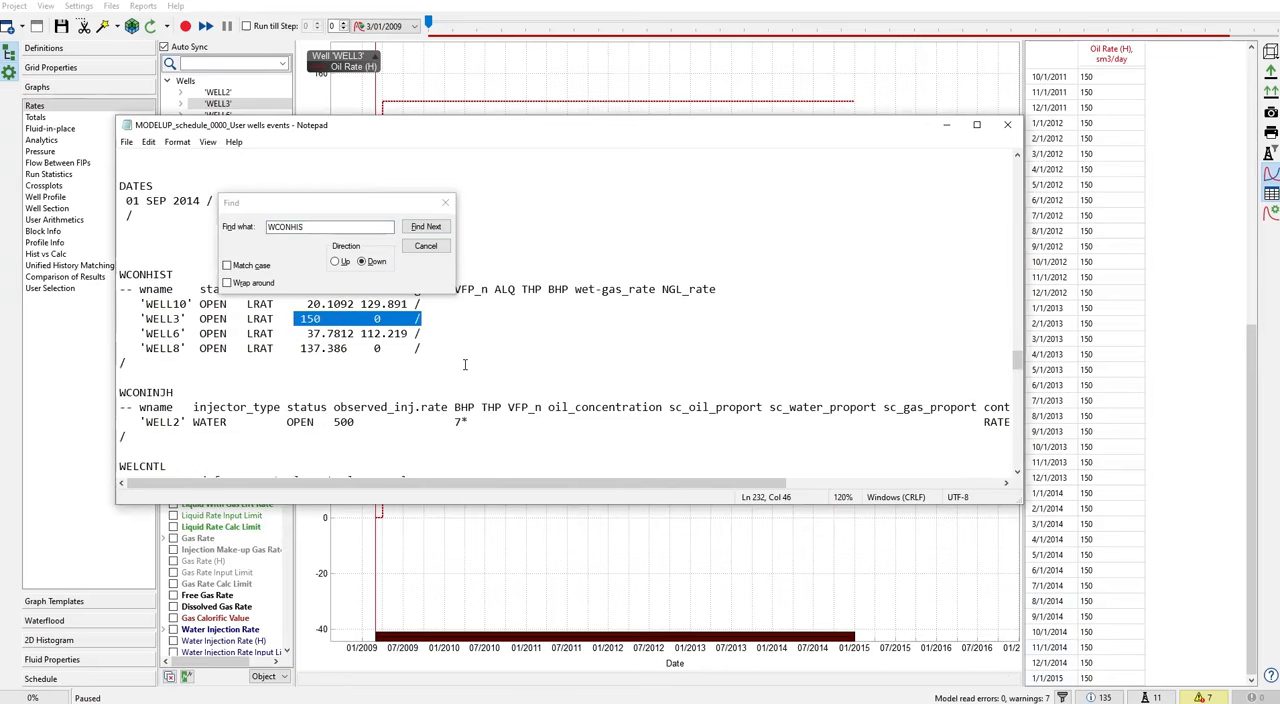
{"action": "left_click", "coordinate": [445, 202]}
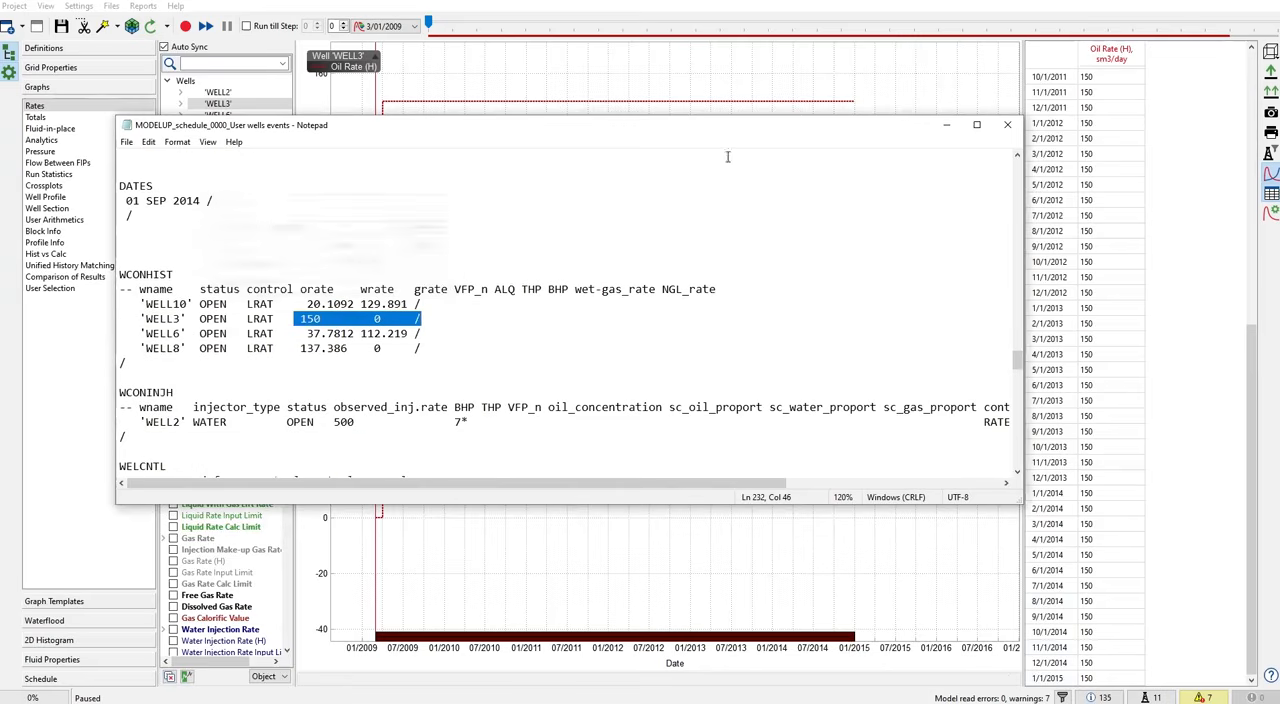
{"action": "left_click", "coordinate": [1007, 124]}
- Plot WELL6's Oil Rate (H) graph, and search the reopened user wells events file for WCONHIS
{"action": "left_click", "coordinate": [234, 117]}
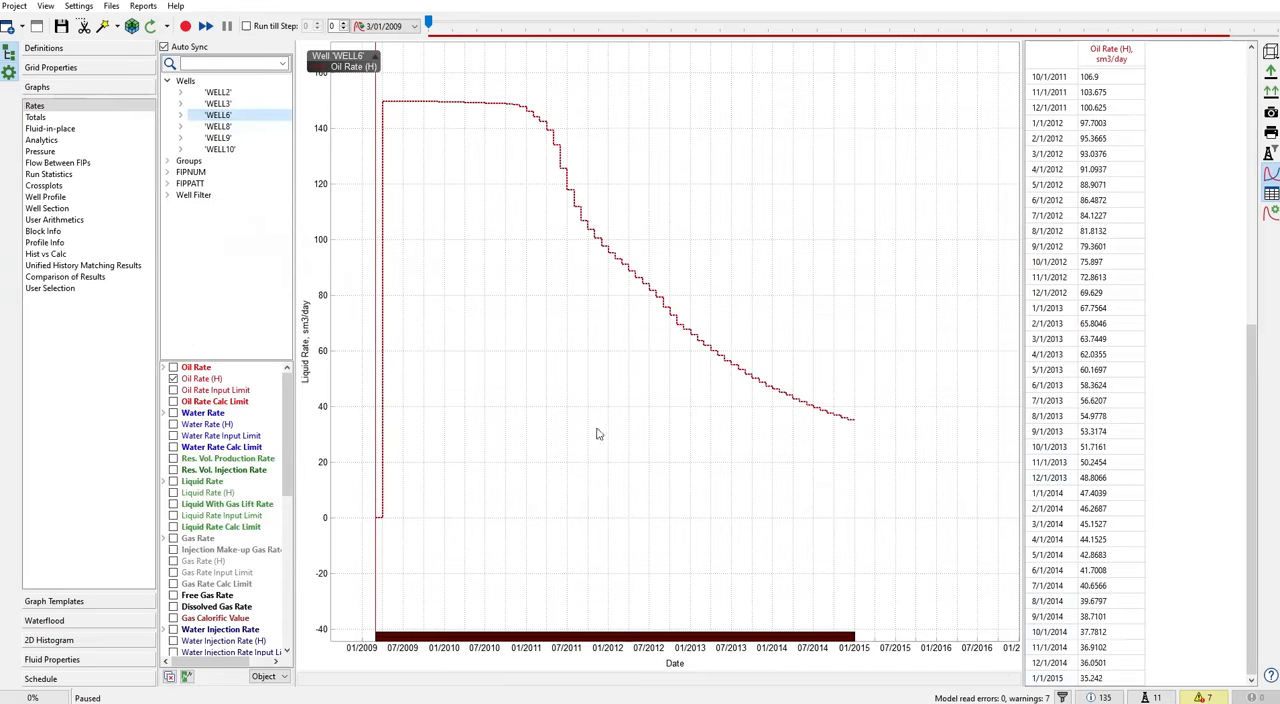
{"action": "left_click", "coordinate": [112, 7]}
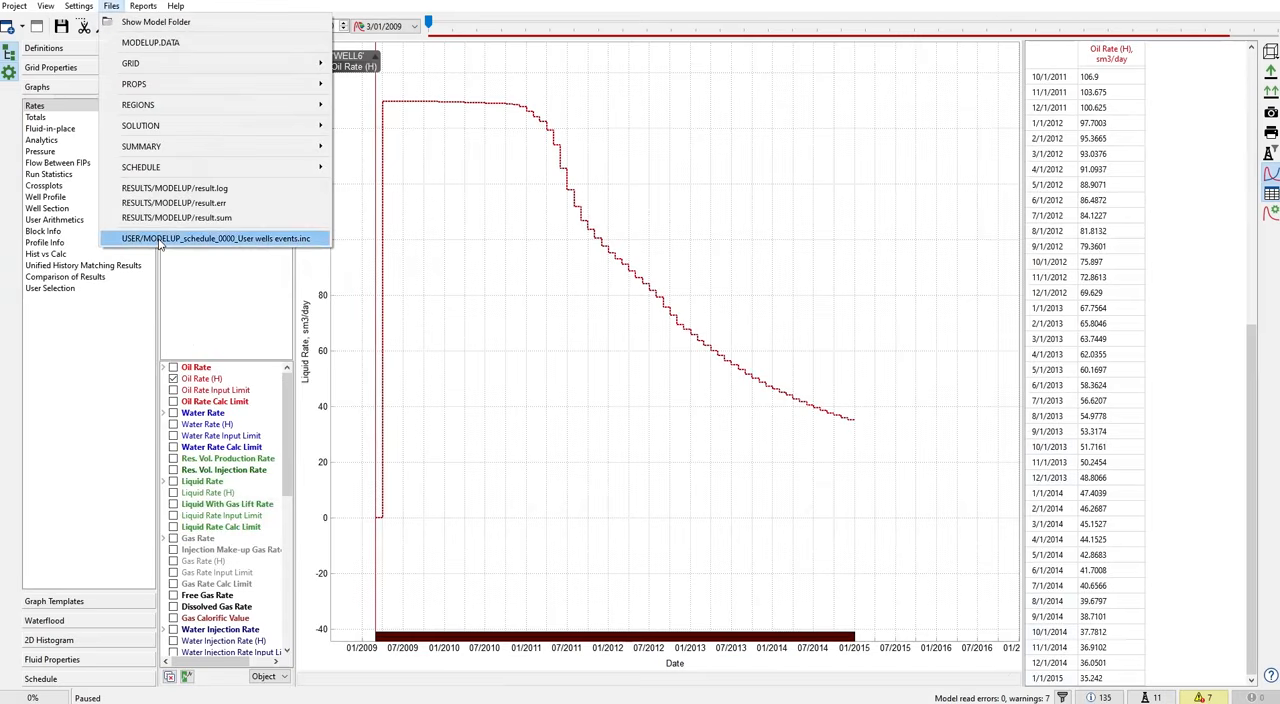
{"action": "left_click", "coordinate": [190, 239]}
{"action": "scroll", "coordinate": [483, 300], "scroll_direction": "down", "scroll_amount": 14}
{"action": "left_click", "coordinate": [483, 300]}
{"action": "key", "text": "ctrl+f"}
{"action": "left_click", "coordinate": [357, 263]}
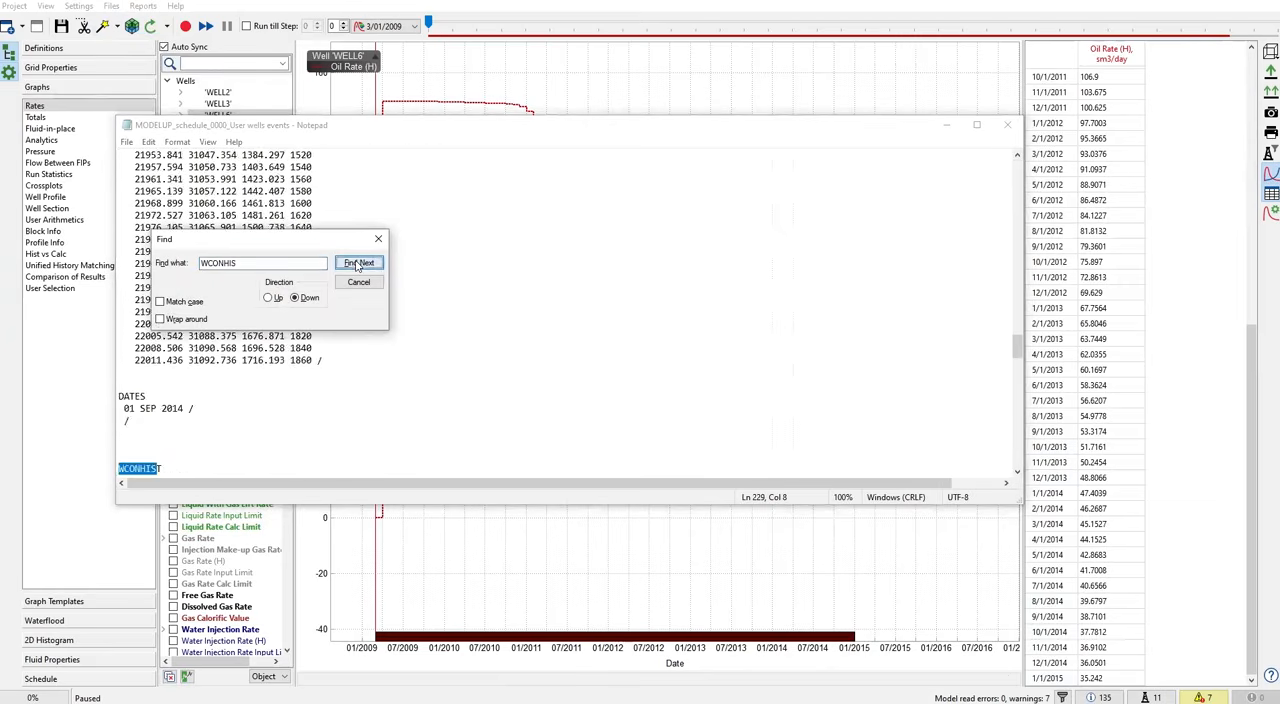
- Check the WELL3 and WELL6 rates in the 01 OCT 2014 WCONHIST keyword, moving the search and file windows aside
{"action": "scroll", "coordinate": [322, 399], "scroll_direction": "down", "scroll_amount": 3}
{"action": "scroll", "coordinate": [322, 399], "scroll_direction": "down", "scroll_amount": 5}
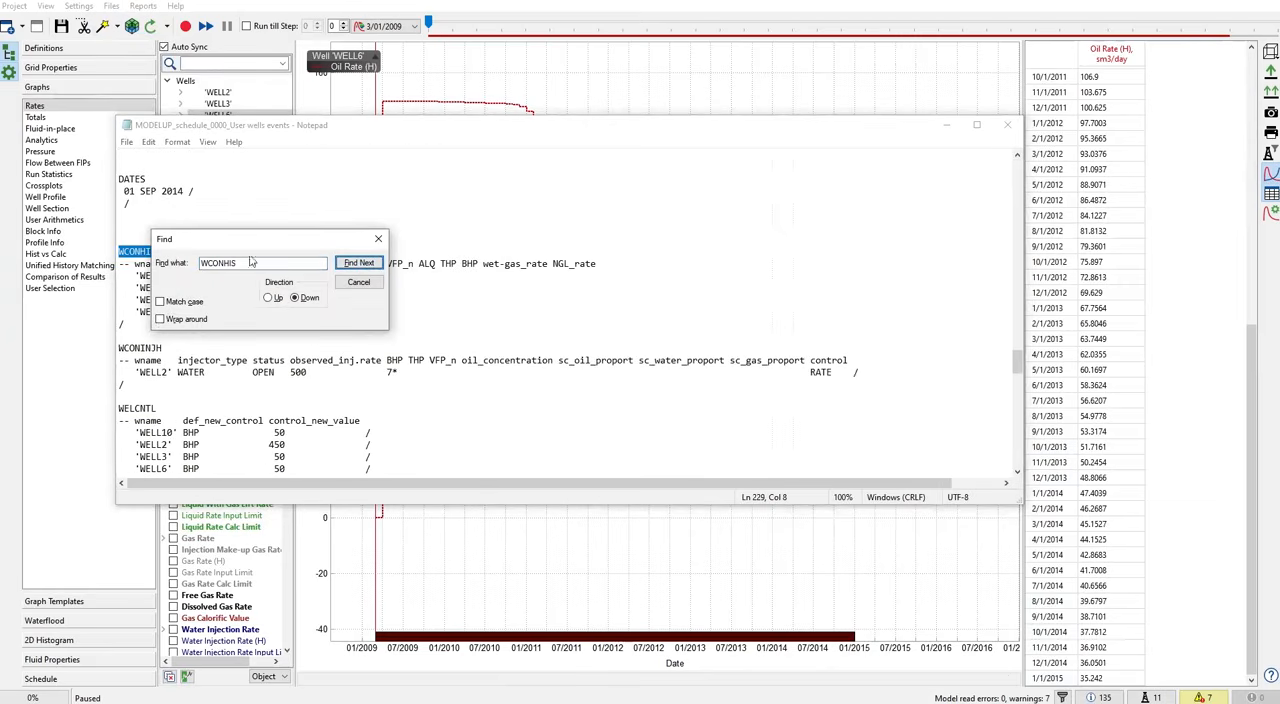
{"action": "scroll", "coordinate": [204, 445], "scroll_direction": "down", "scroll_amount": 2}
{"action": "scroll", "coordinate": [148, 398], "scroll_direction": "down", "scroll_amount": 6}
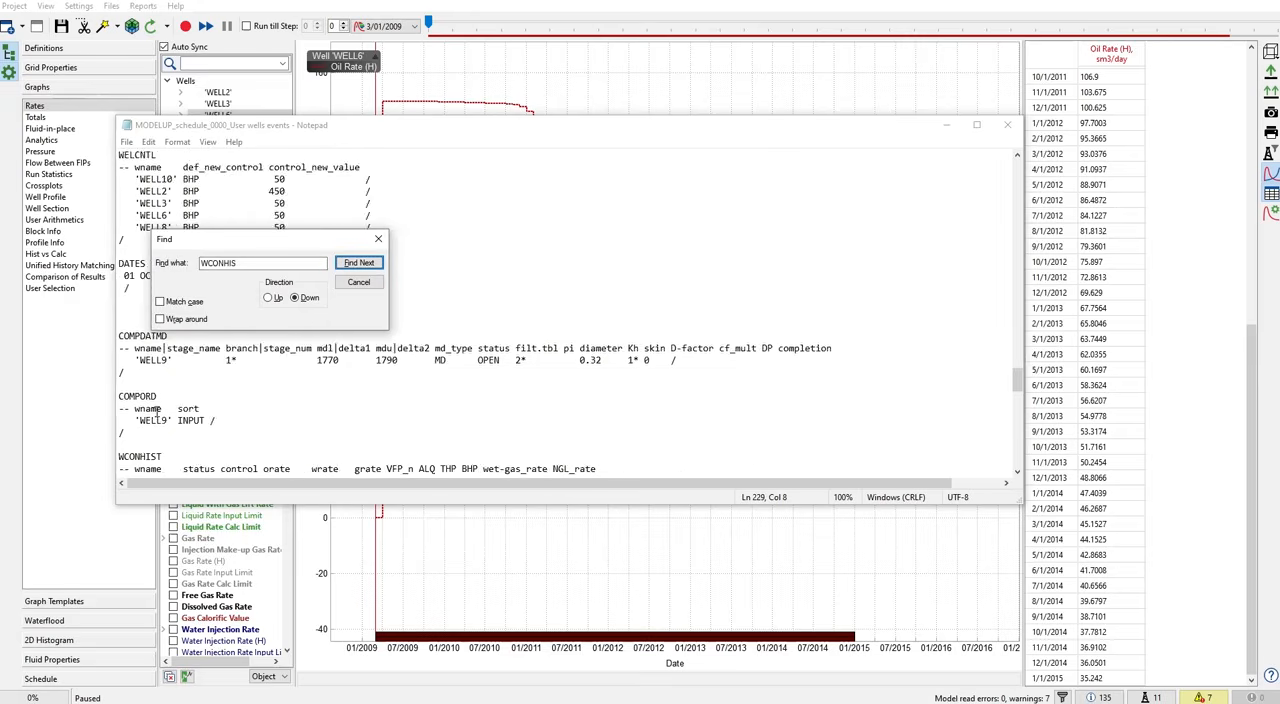
{"action": "left_click_drag", "start_coordinate": [129, 386], "coordinate": [222, 397]}
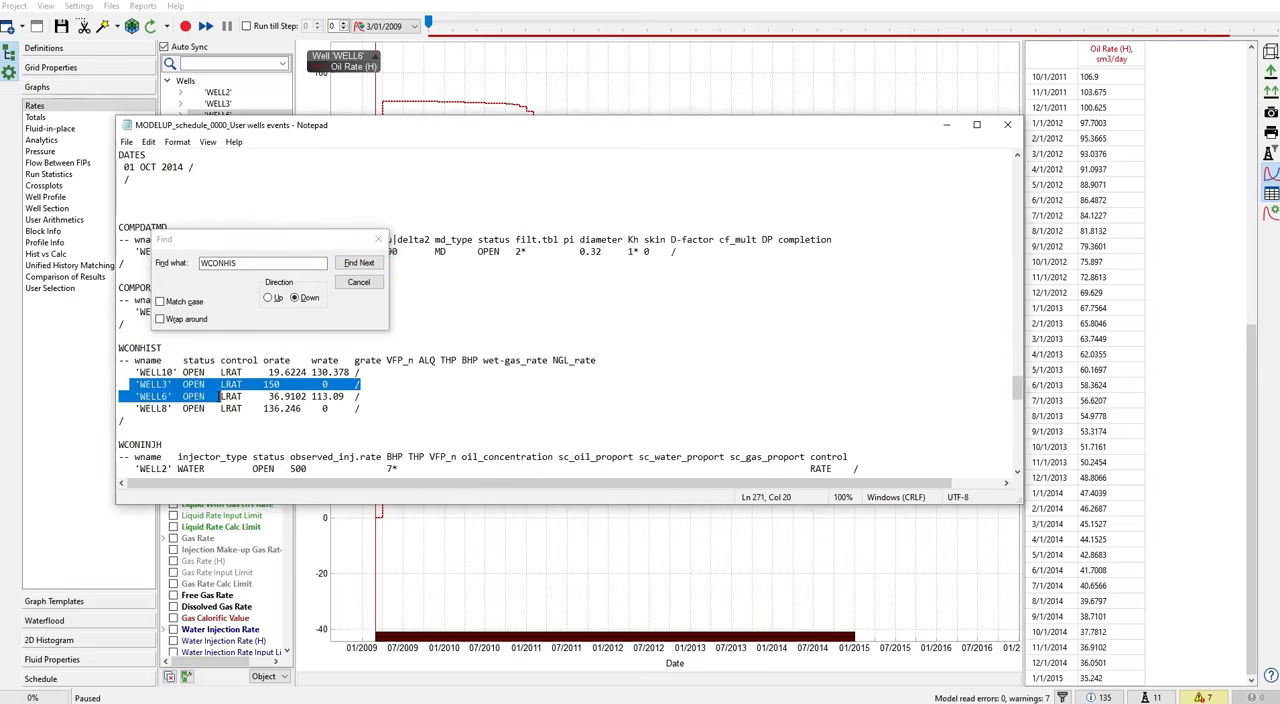
{"action": "left_click_drag", "start_coordinate": [289, 246], "coordinate": [580, 235]}
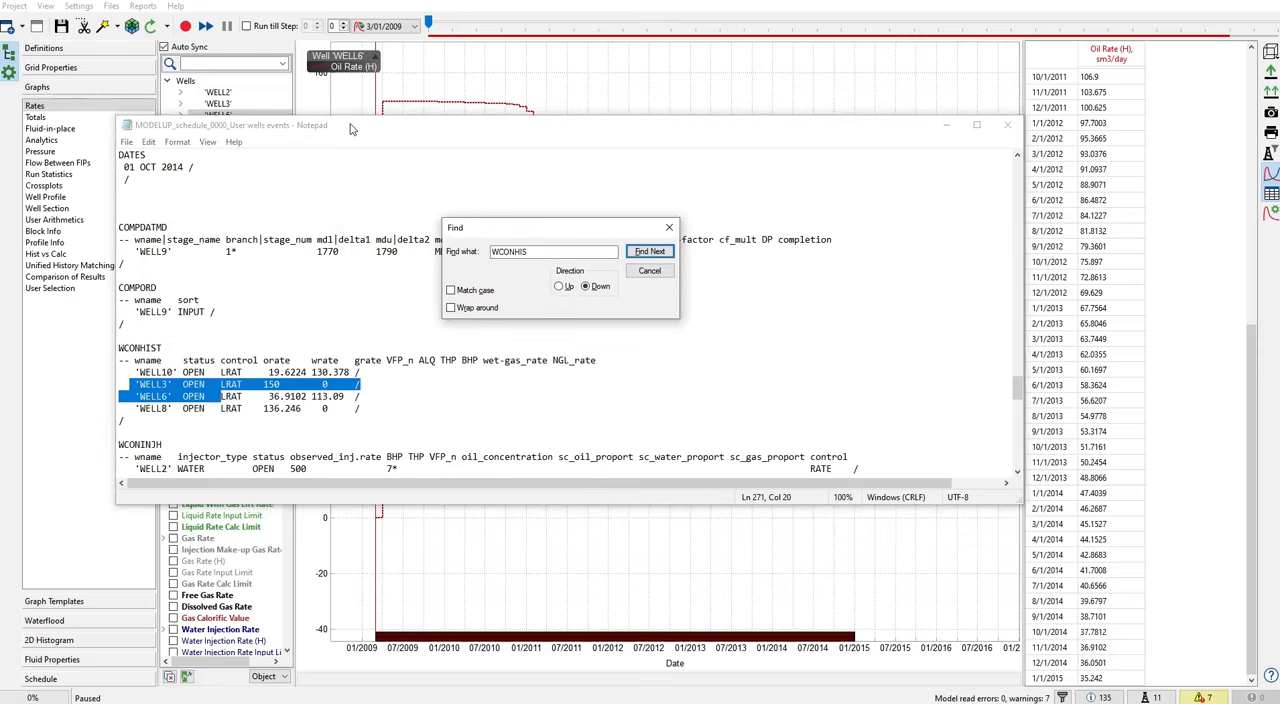
{"action": "left_click_drag", "start_coordinate": [356, 127], "coordinate": [553, 118]}
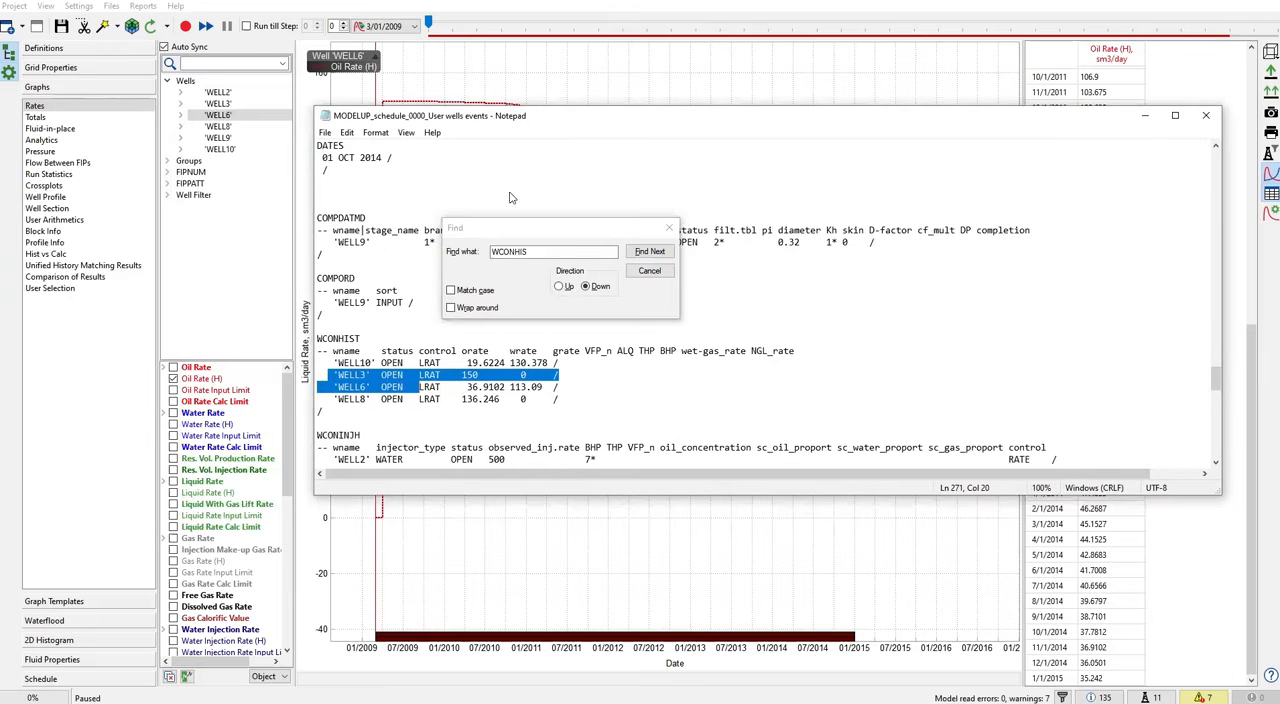
{"action": "left_click", "coordinate": [455, 398]}
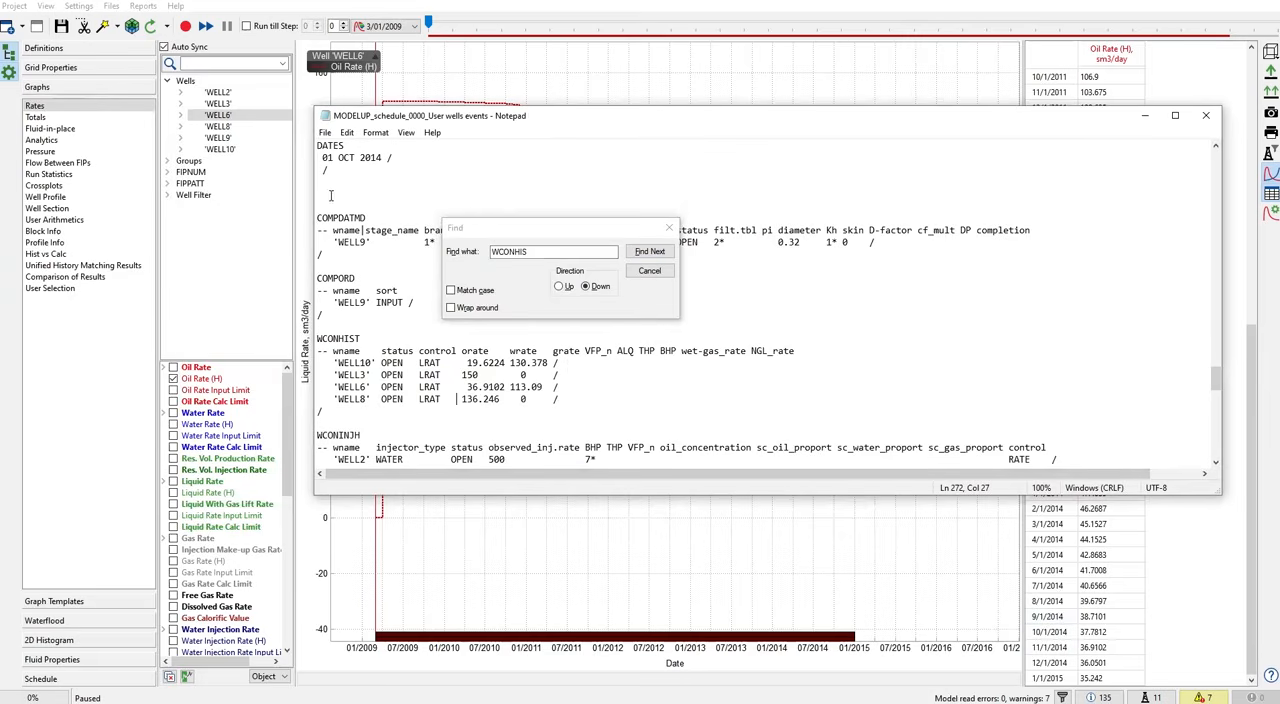
- Check WELL6's date and oil rate in the 01 OCT 2014 WCONHIST keyword, and close the search and the file
{"action": "left_click_drag", "start_coordinate": [321, 158], "coordinate": [403, 158]}
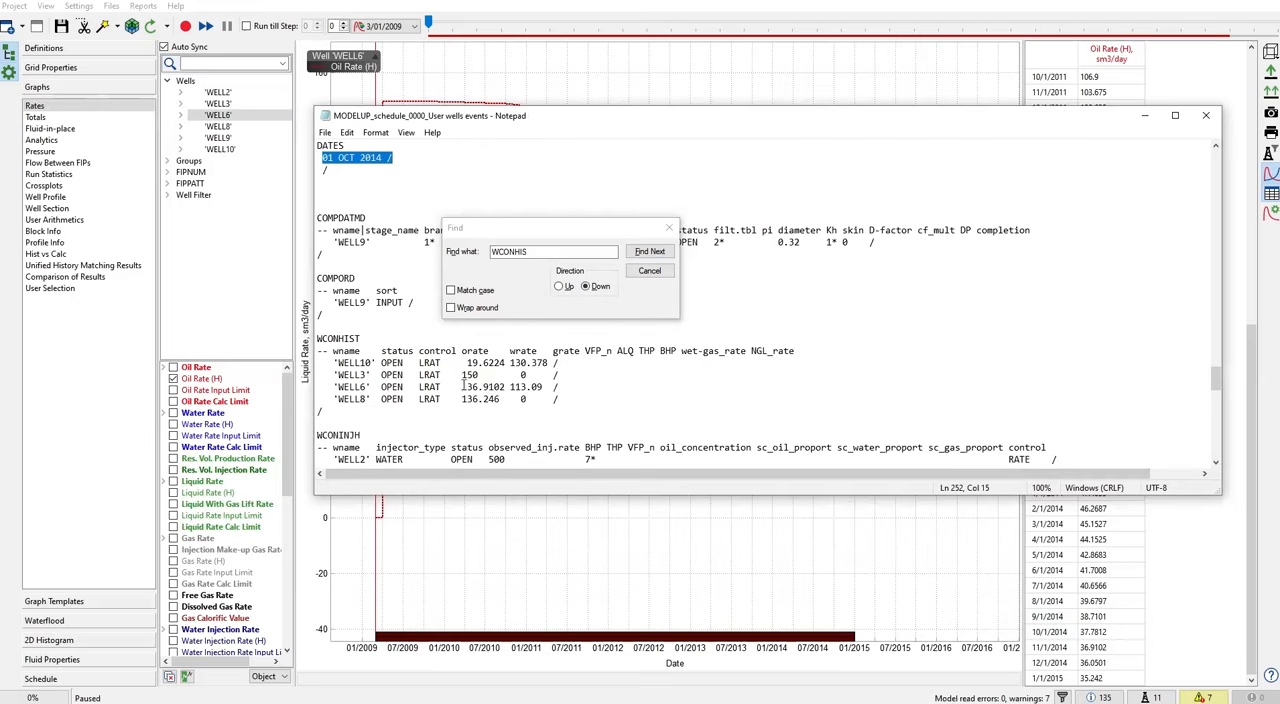
{"action": "left_click_drag", "start_coordinate": [463, 384], "coordinate": [493, 386]}
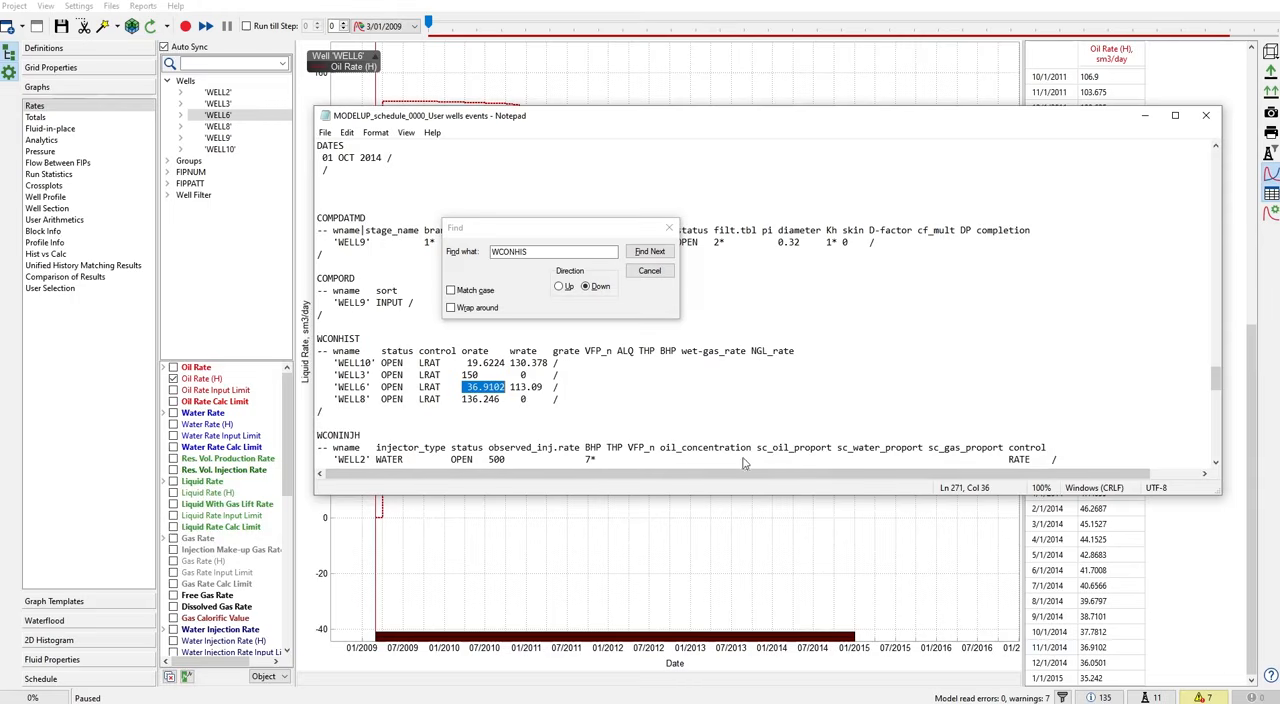
{"action": "left_click_drag", "start_coordinate": [466, 387], "coordinate": [566, 393]}
{"action": "left_click_drag", "start_coordinate": [393, 157], "coordinate": [312, 158]}
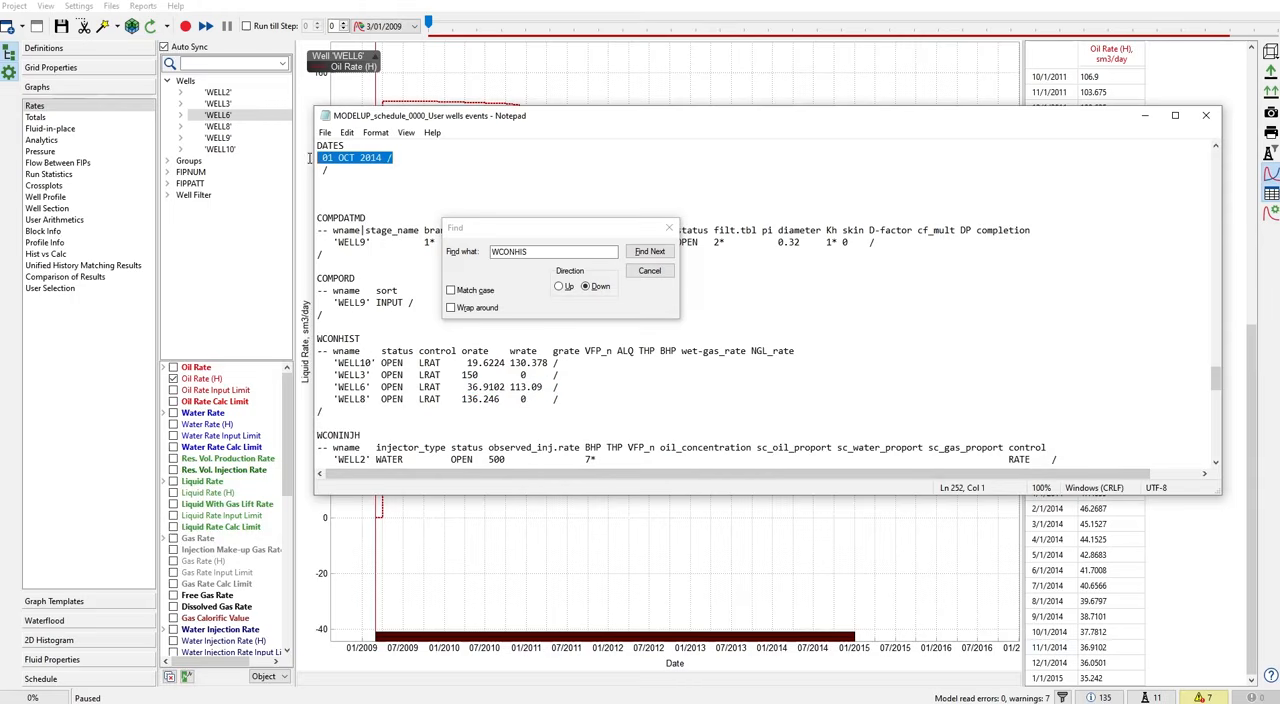
{"action": "left_click", "coordinate": [669, 228]}
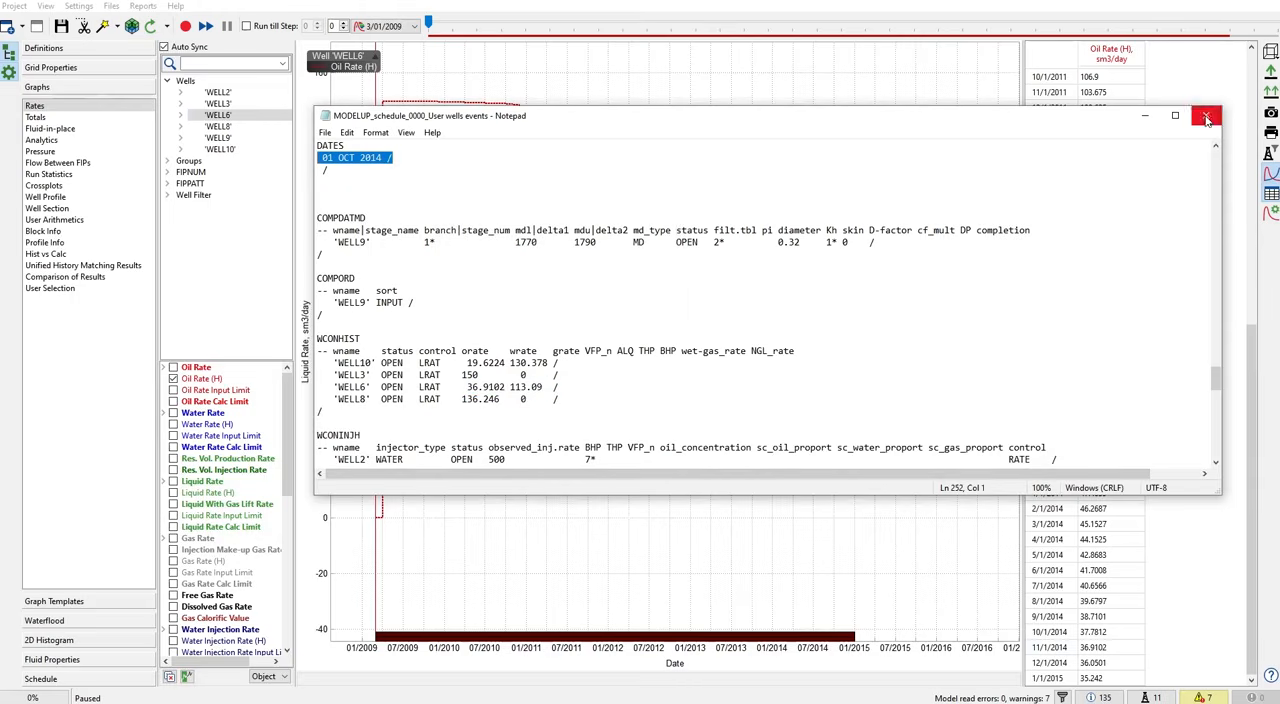
{"action": "left_click", "coordinate": [1205, 115]}
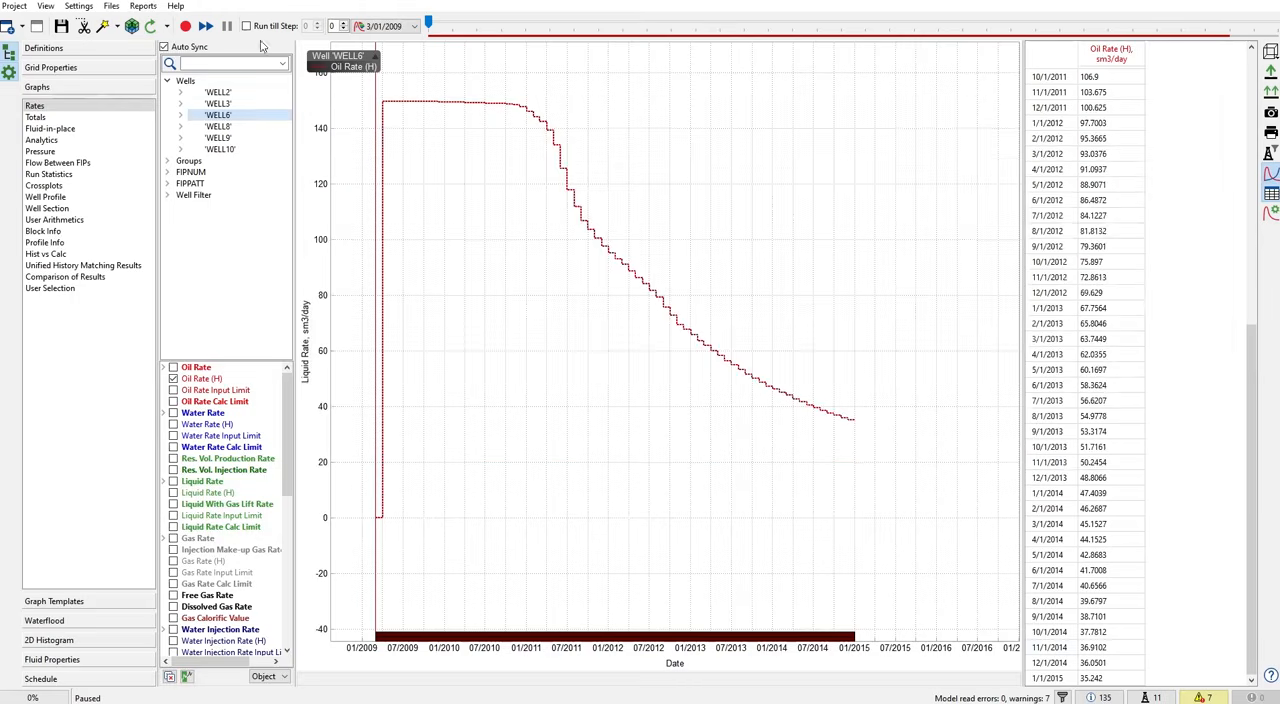
- Load the history 4 month file as well history data, with Apply Historical Data to Previous Step enabled
{"action": "left_click", "coordinate": [14, 6]}
{"action": "mouse_move", "coordinate": [50, 78]}
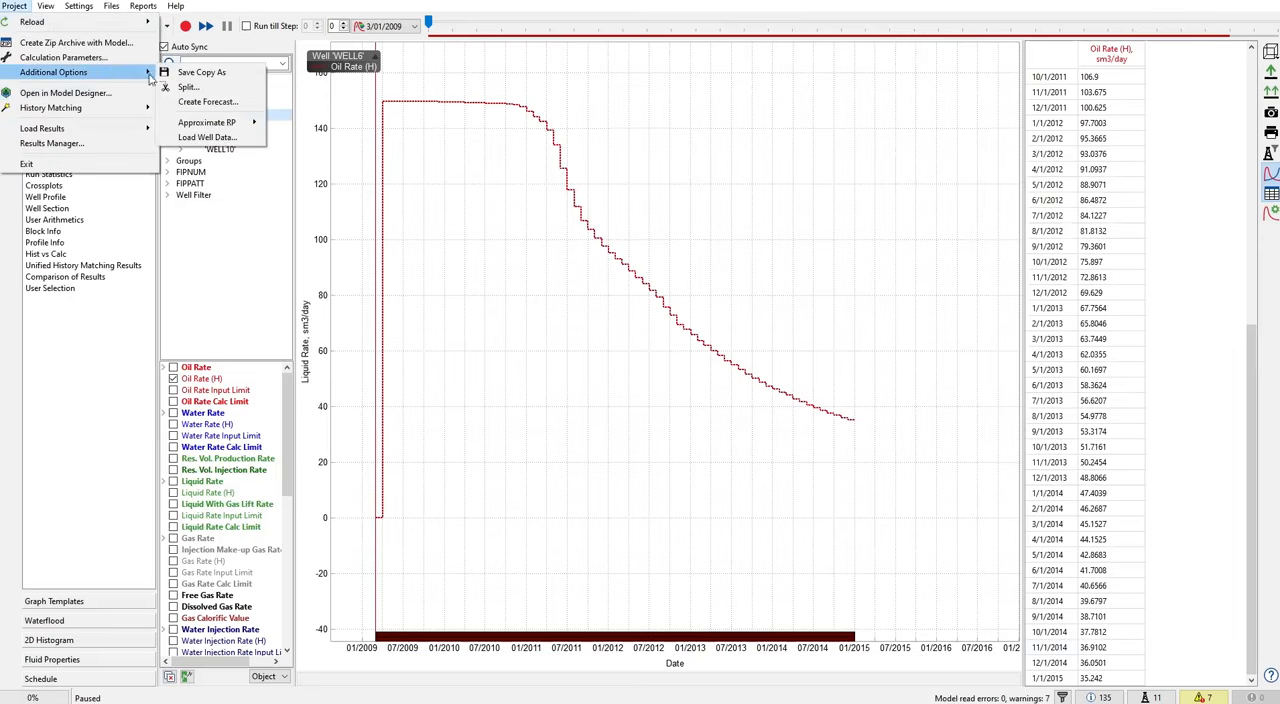
{"action": "left_click", "coordinate": [222, 122]}
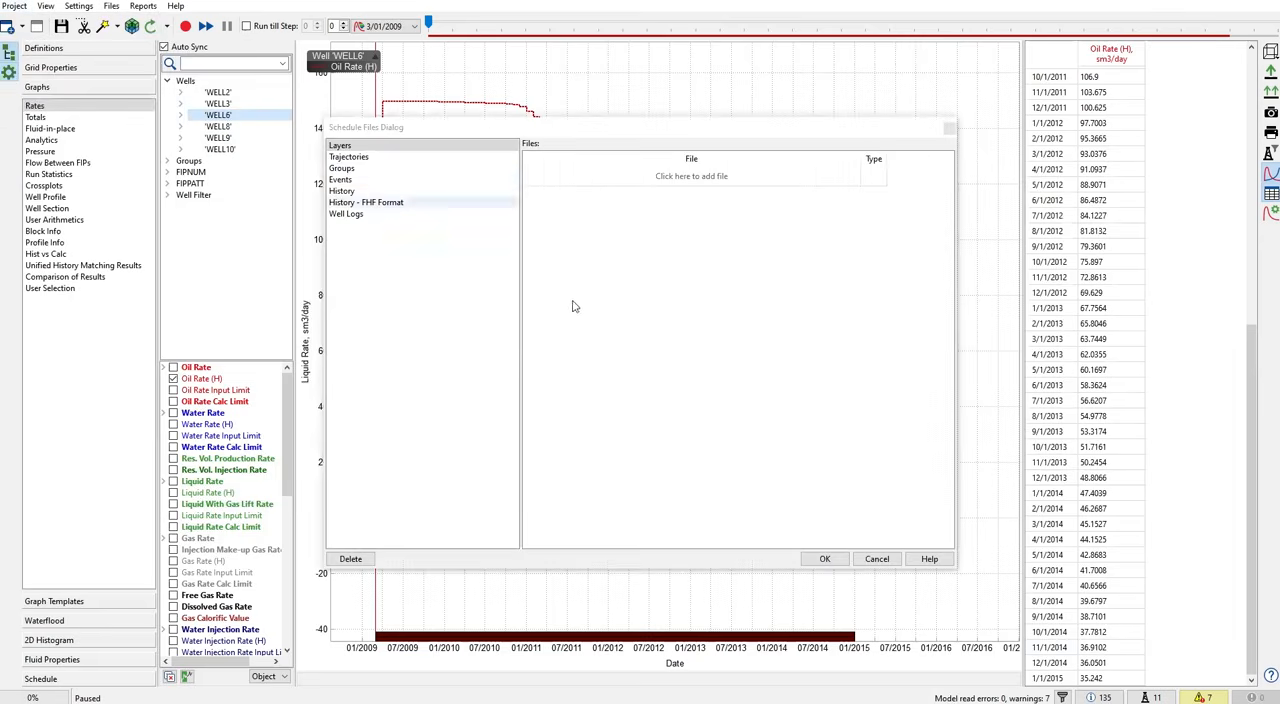
{"action": "left_click", "coordinate": [363, 192]}
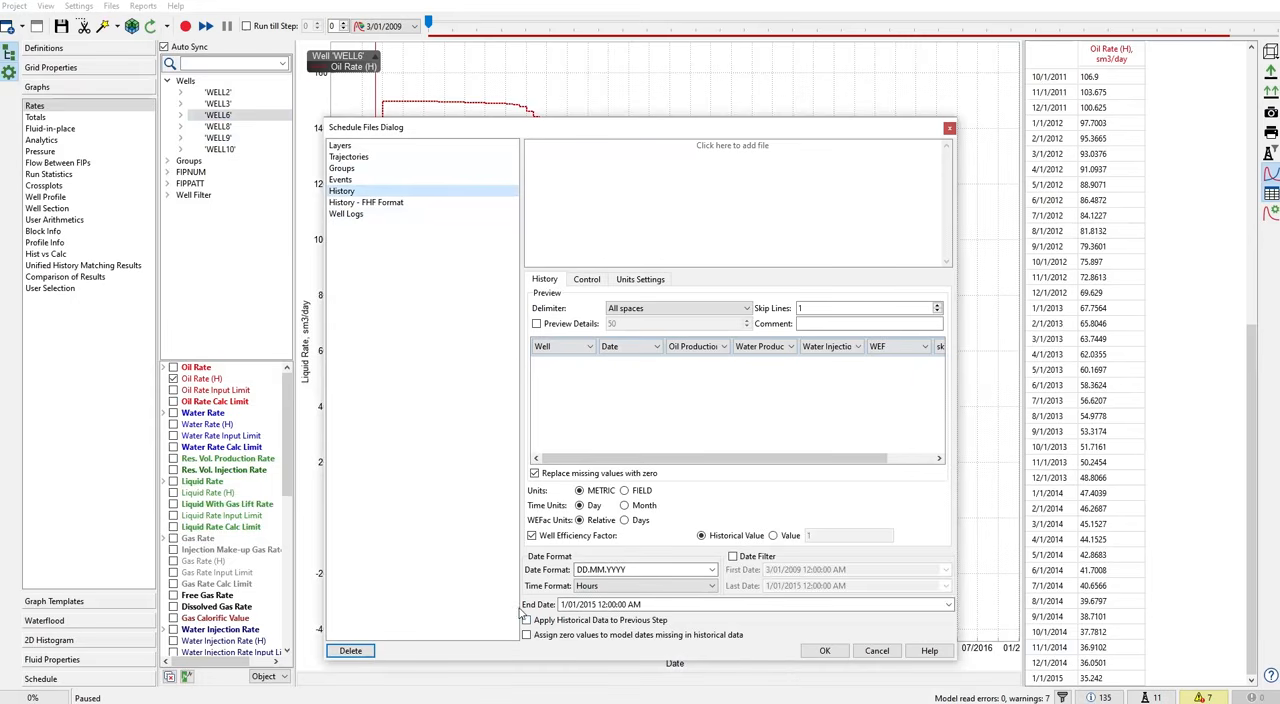
{"action": "left_click", "coordinate": [716, 151]}
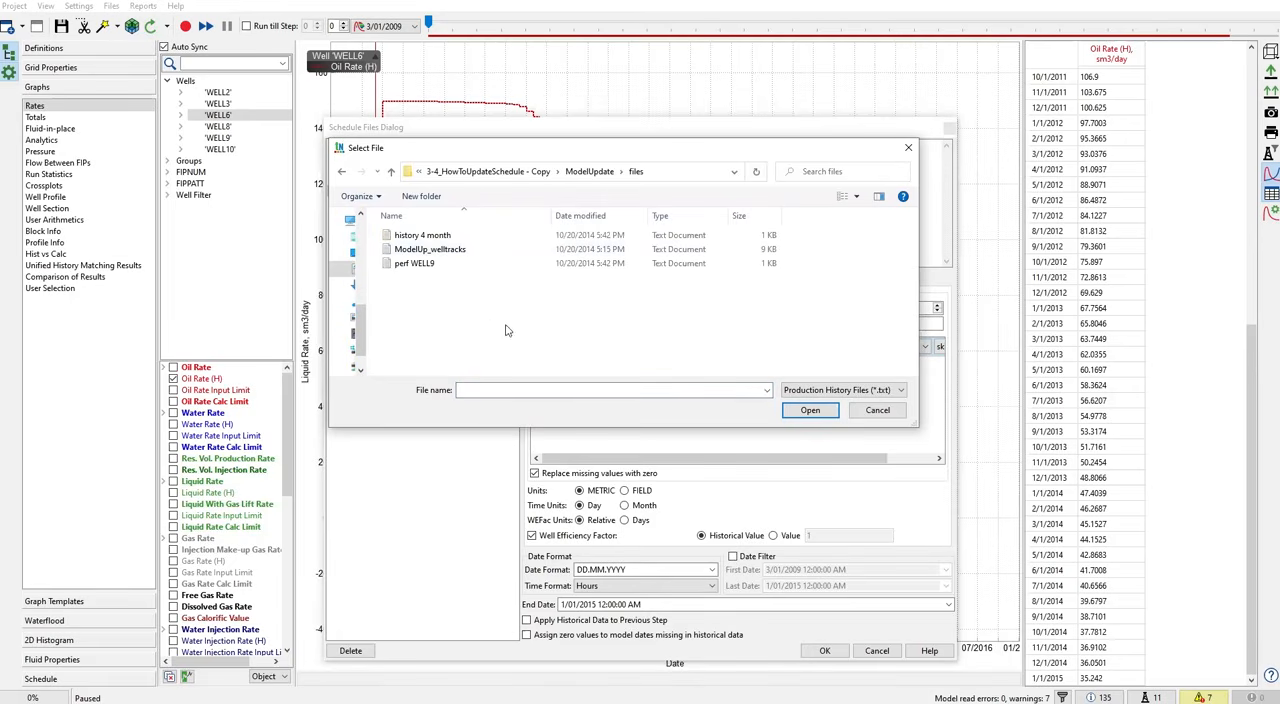
{"action": "left_click", "coordinate": [437, 238]}
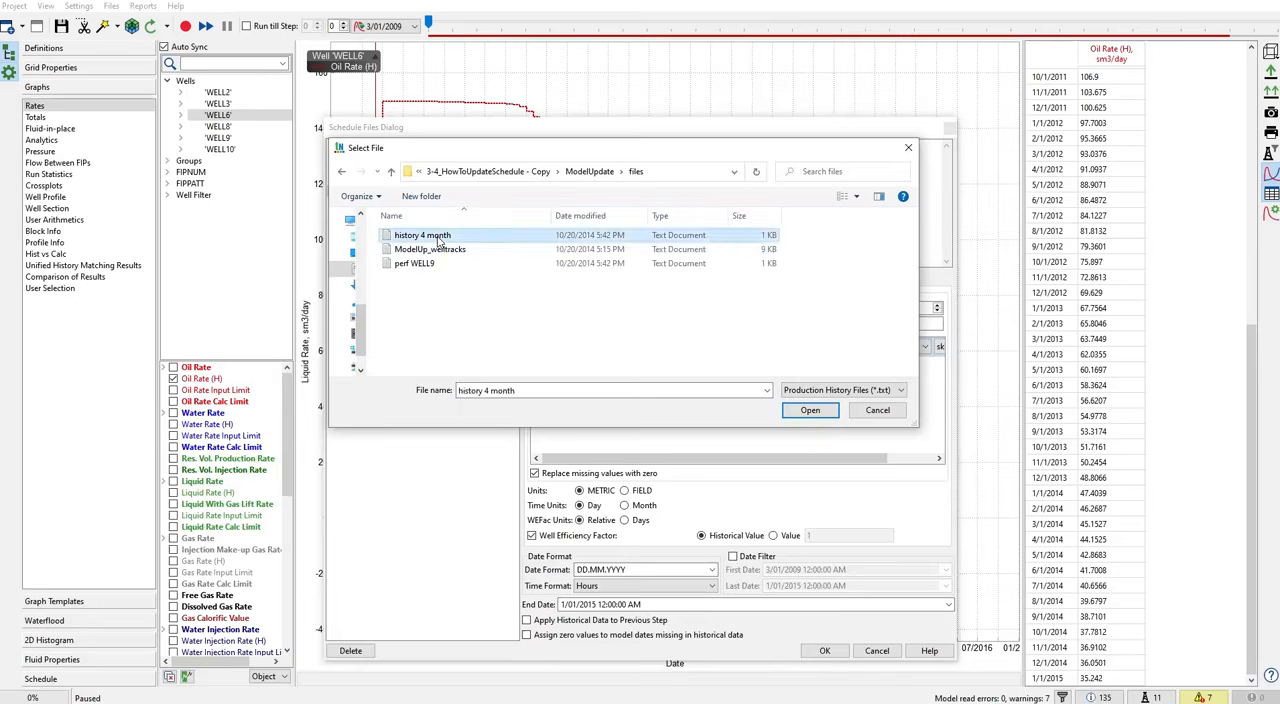
{"action": "double_click", "coordinate": [437, 238]}
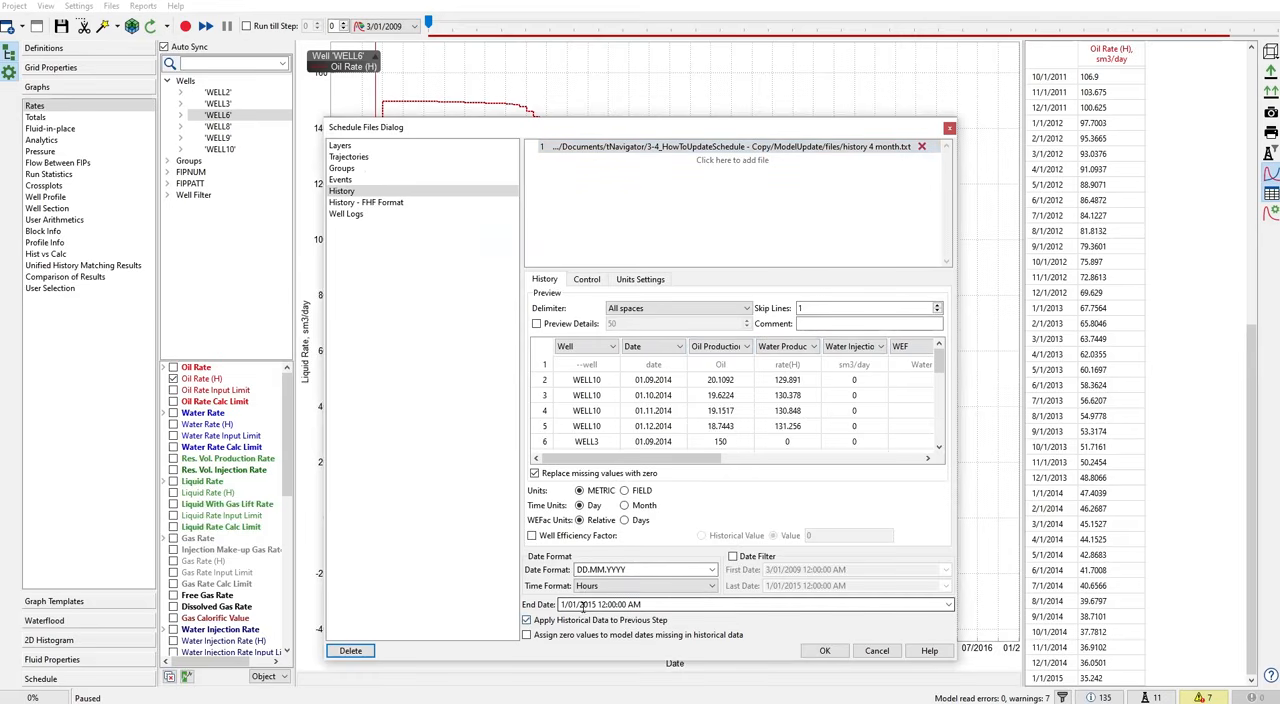
- Enable the bottom hole pressure limit for the history's producers and set it to 50 barsa
{"action": "left_click", "coordinate": [587, 280]}
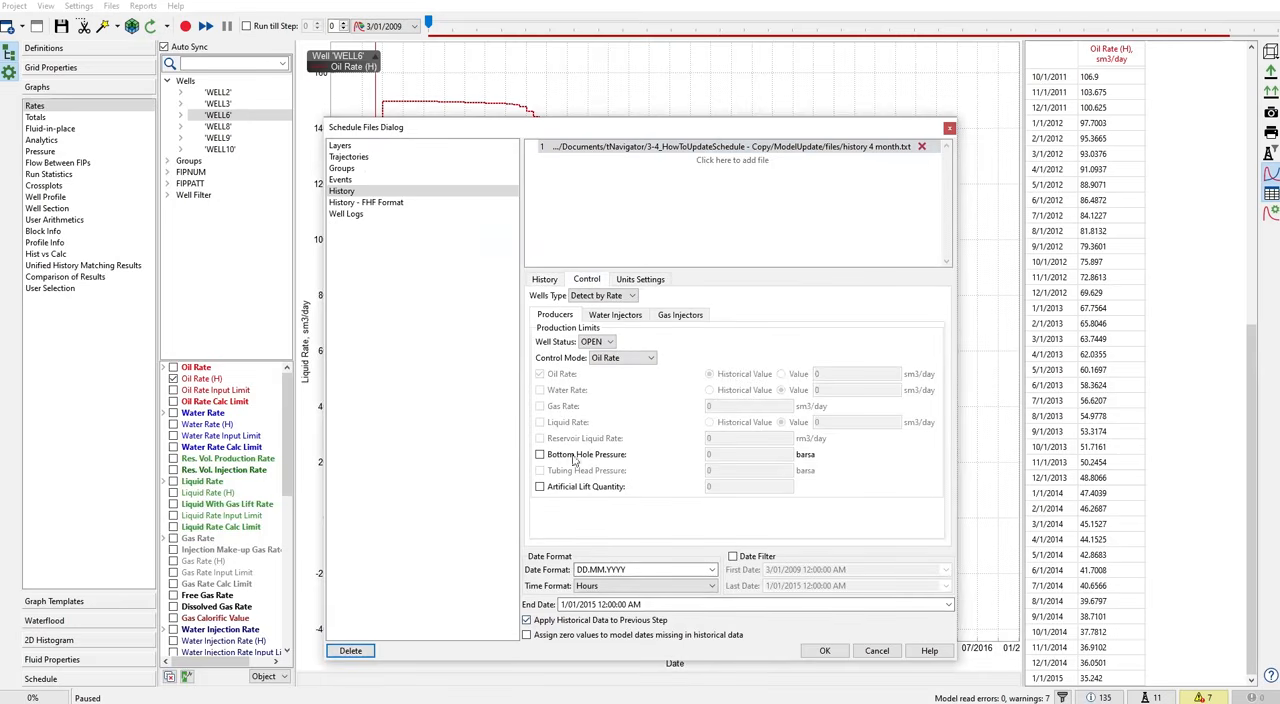
{"action": "left_click", "coordinate": [540, 454]}
{"action": "left_click", "coordinate": [707, 456]}
{"action": "left_click_drag", "start_coordinate": [708, 457], "coordinate": [652, 456]}
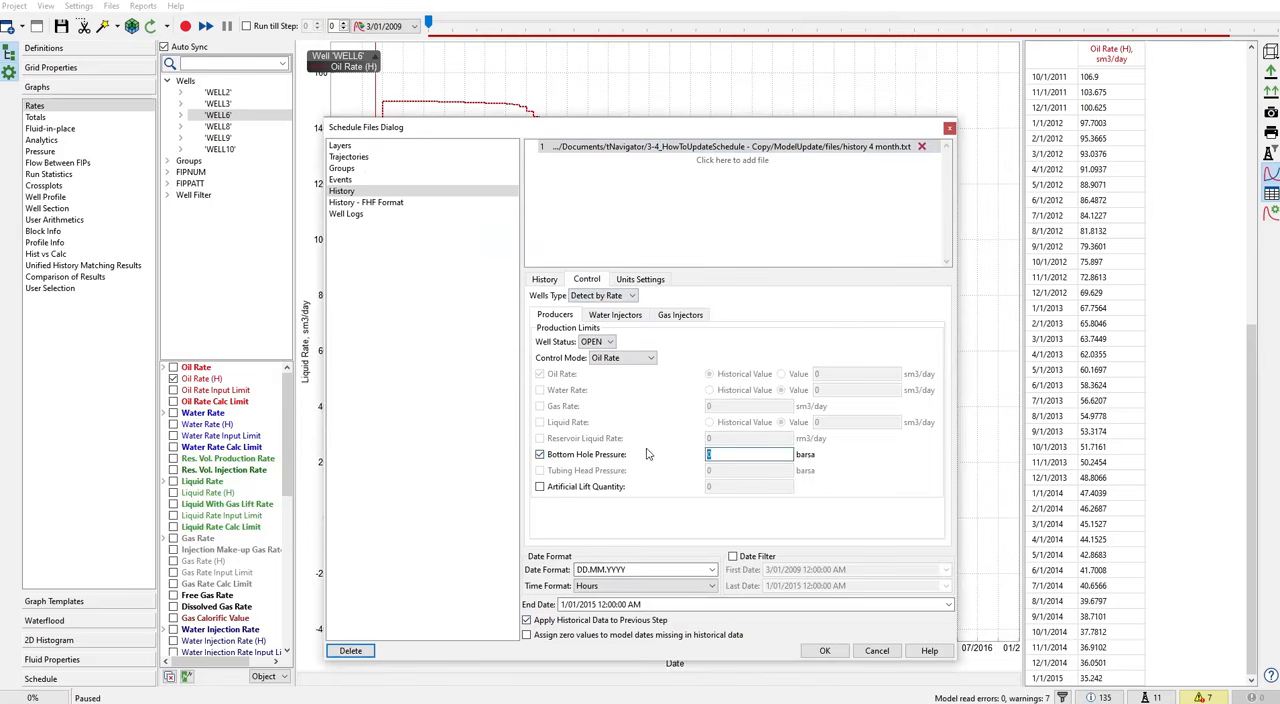
{"action": "type", "text": "50"}
{"action": "left_click", "coordinate": [620, 296]}
{"action": "left_click", "coordinate": [620, 305]}
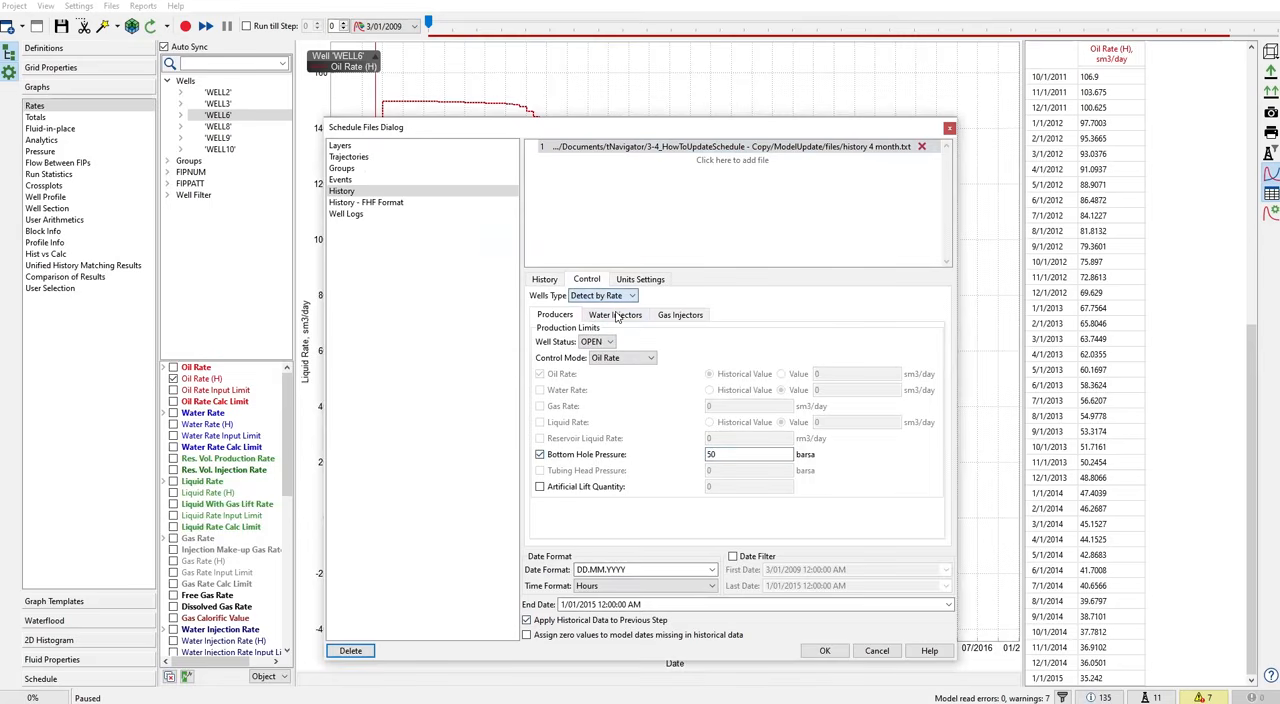
- Set the water injectors' bottom hole pressure limit to 450 barsa, and process and reload the schedule
{"action": "left_click", "coordinate": [615, 314]}
{"action": "left_click", "coordinate": [588, 428]}
{"action": "left_click_drag", "start_coordinate": [730, 424], "coordinate": [650, 427]}
{"action": "type", "text": "45"}
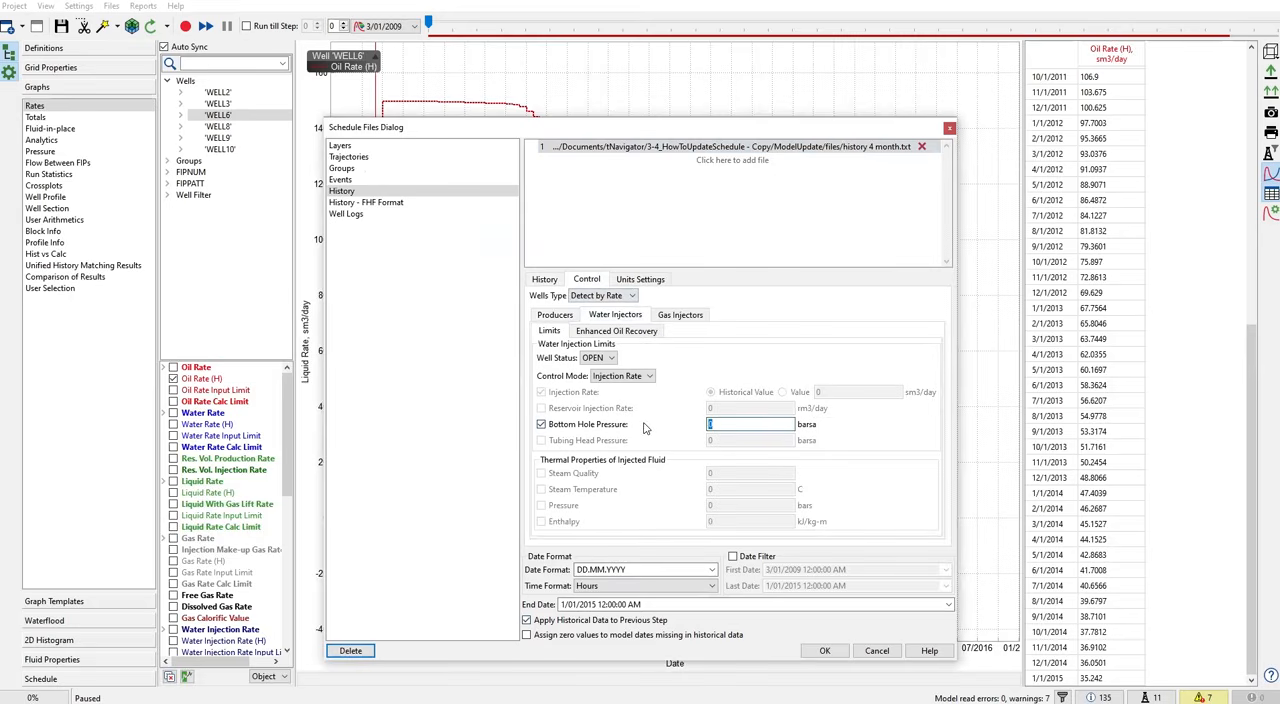
{"action": "type", "text": "0"}
{"action": "left_click", "coordinate": [825, 650]}
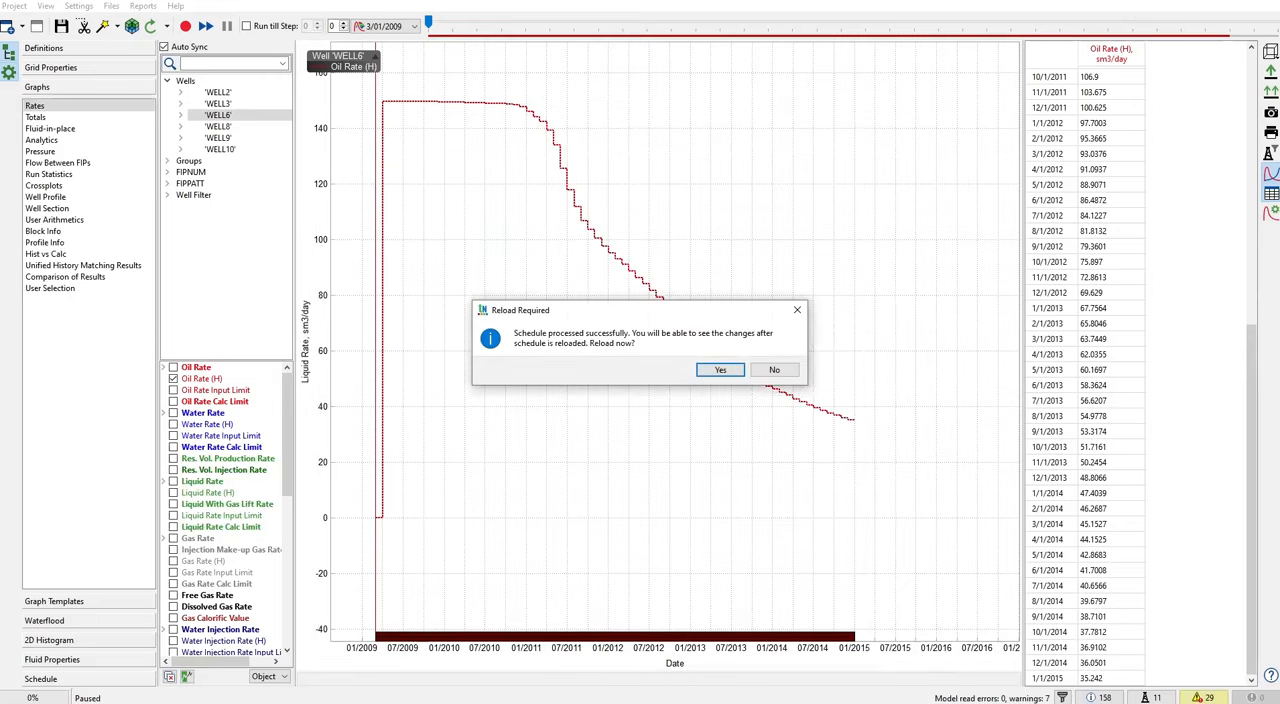
{"action": "key", "text": "Return"}
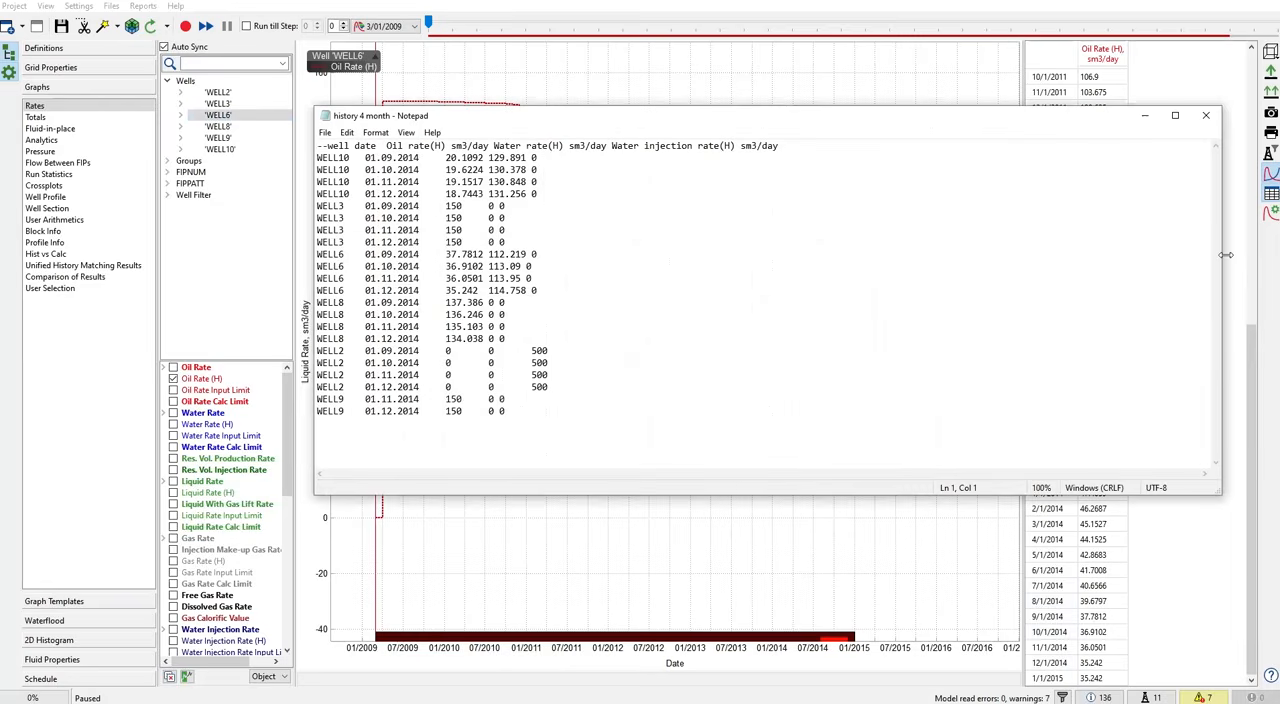
- Compare WELL6's rows in the history 4 month file with its Oil Rate (H) table, narrowing the file window and moving it aside
{"action": "left_click_drag", "start_coordinate": [1221, 256], "coordinate": [735, 229]}
{"action": "left_click_drag", "start_coordinate": [550, 118], "coordinate": [760, 131]}
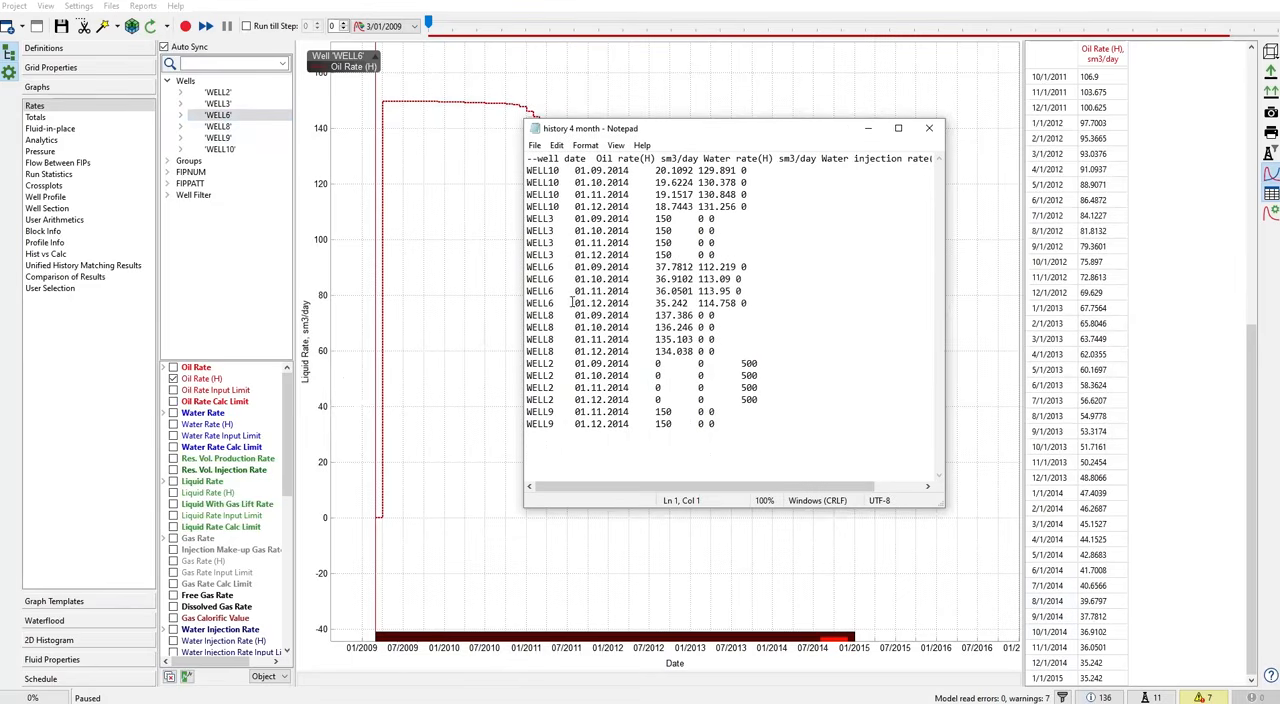
{"action": "left_click_drag", "start_coordinate": [527, 267], "coordinate": [770, 264]}
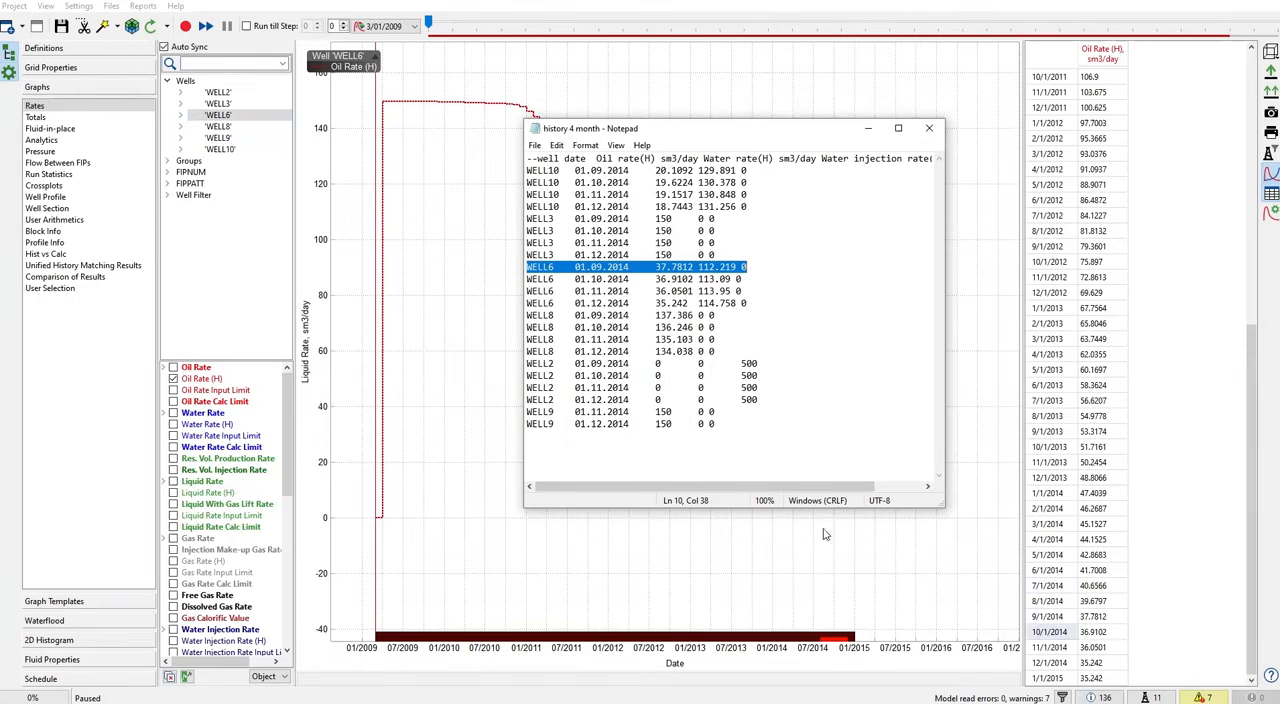
{"action": "left_click_drag", "start_coordinate": [540, 303], "coordinate": [775, 302]}
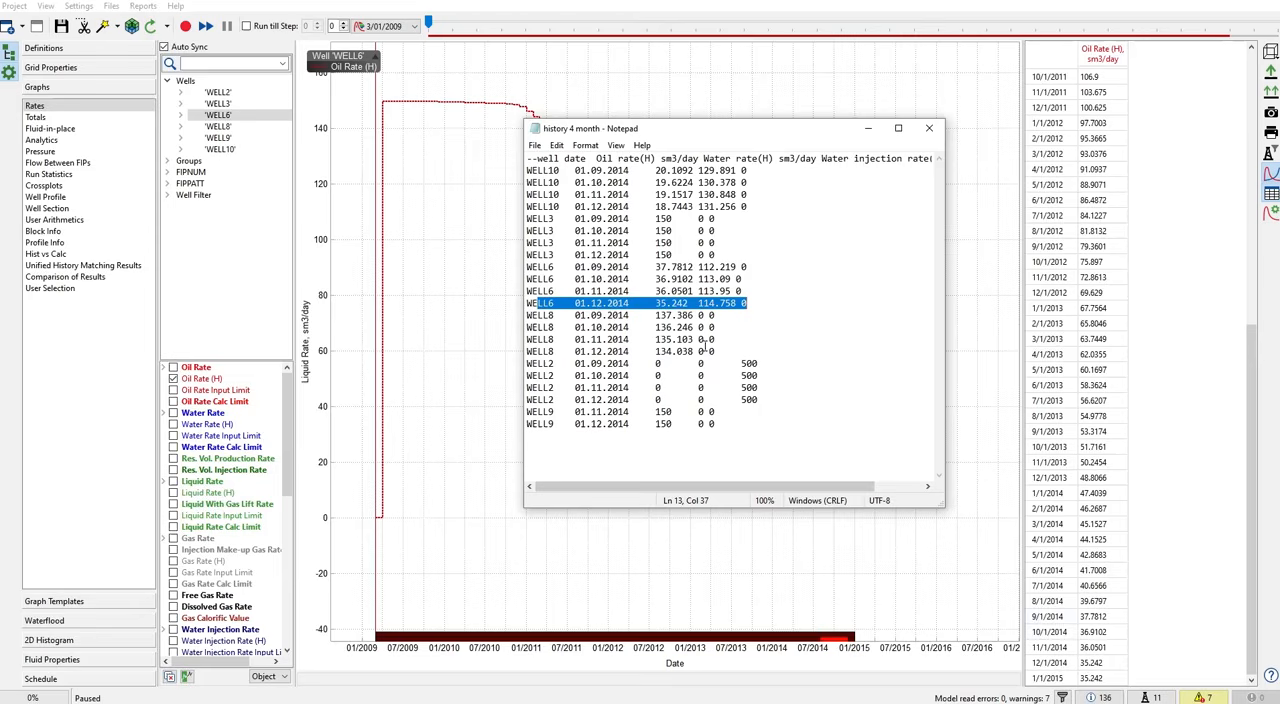
{"action": "left_click_drag", "start_coordinate": [733, 351], "coordinate": [526, 303]}
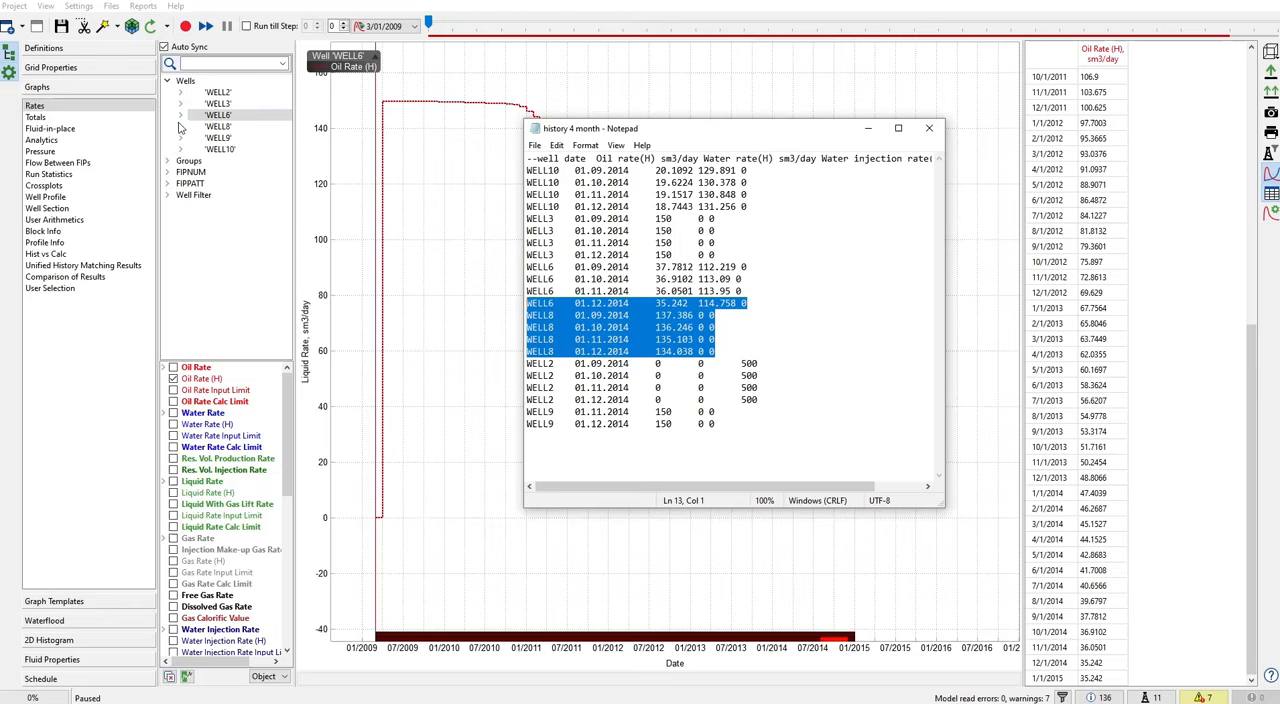
- Plot WELL8's Oil Rate (H) graph and compare its table with WELL8's November and December 2014 rows in the history file
{"action": "left_click", "coordinate": [214, 127]}
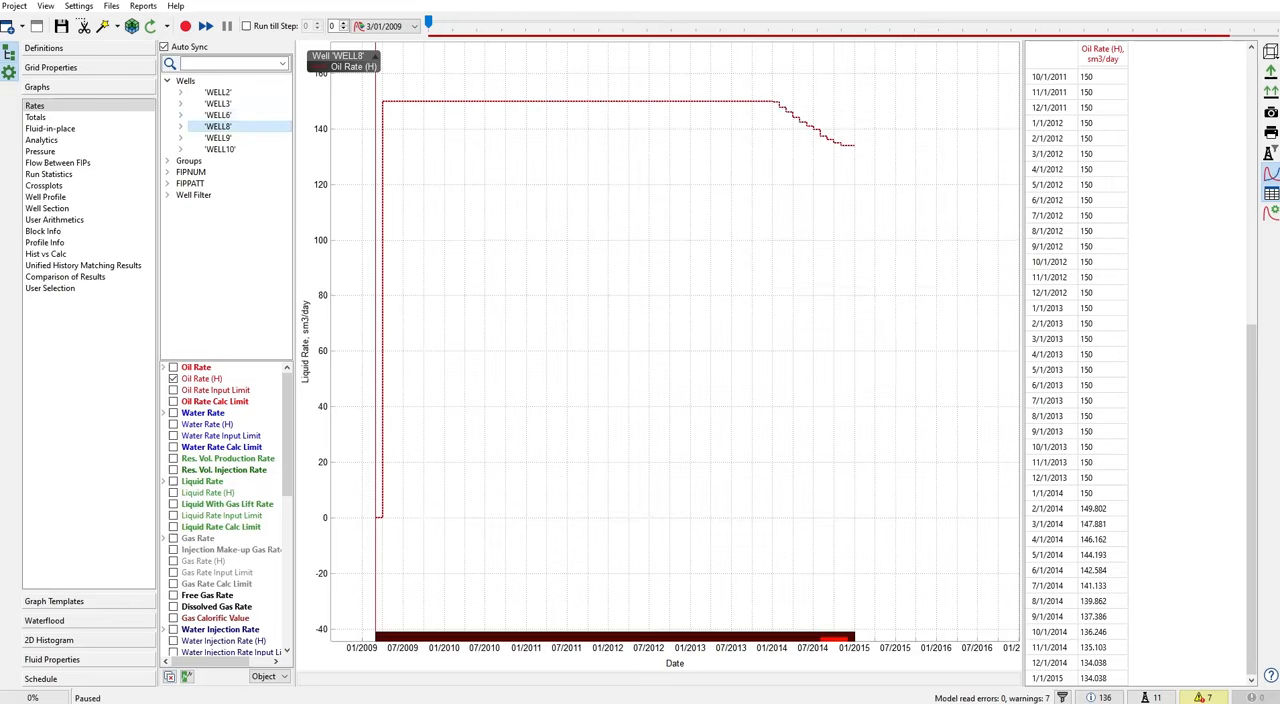
{"action": "key", "text": "alt+Tab"}
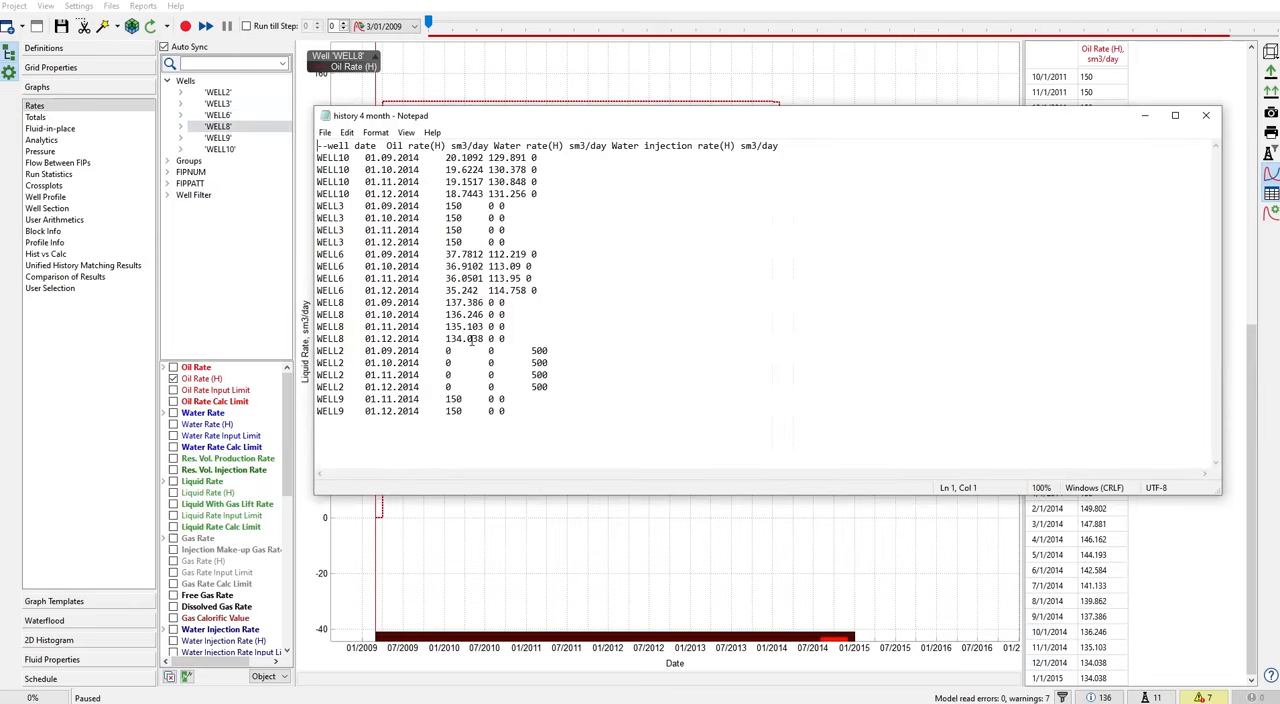
{"action": "left_click_drag", "start_coordinate": [360, 338], "coordinate": [506, 339]}
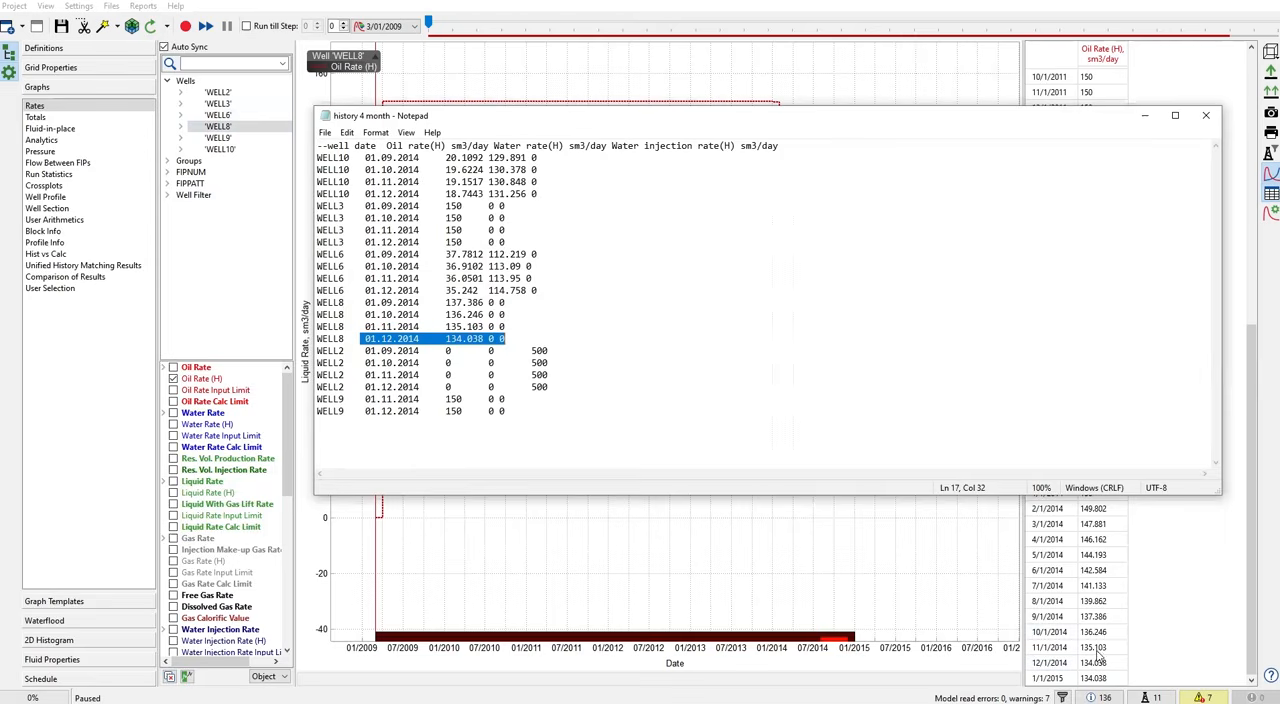
{"action": "left_click_drag", "start_coordinate": [365, 327], "coordinate": [506, 327]}
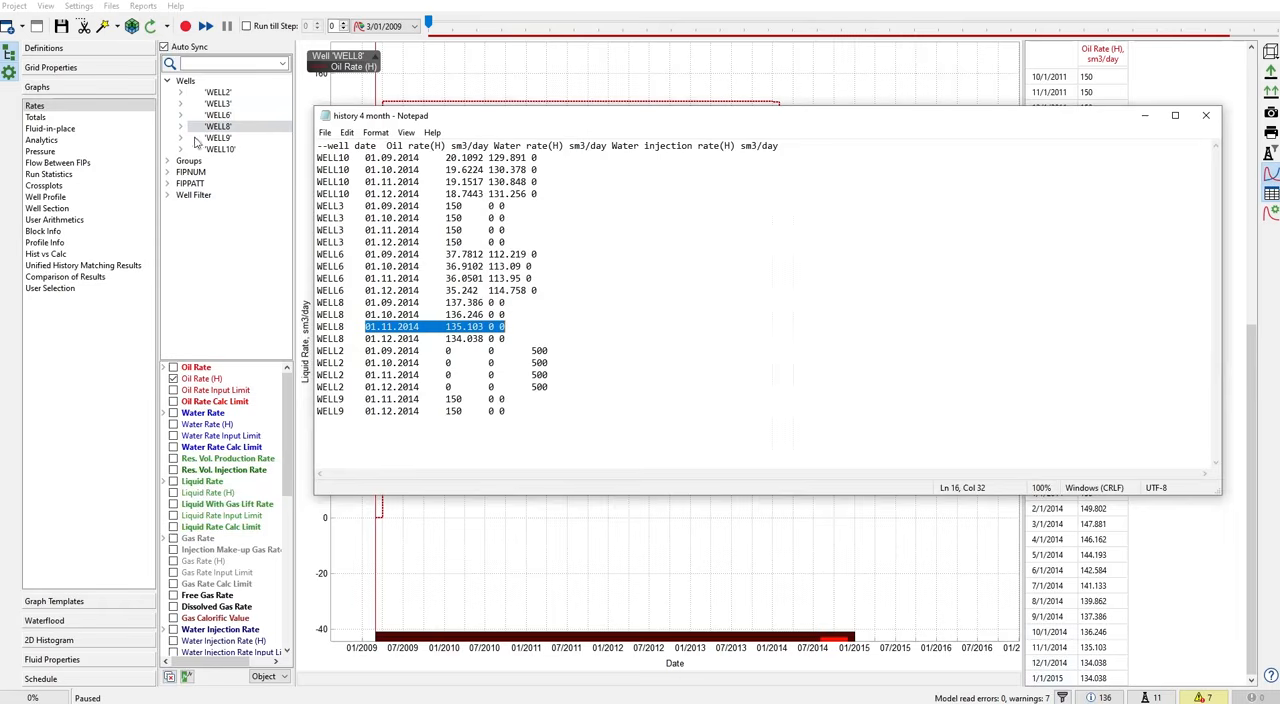
- Open MODELUP_schedule_0001_User wells events.inc, check WELL8's WCONHIST rates for 01 OCT 2014, and close the file
{"action": "left_click", "coordinate": [111, 7]}
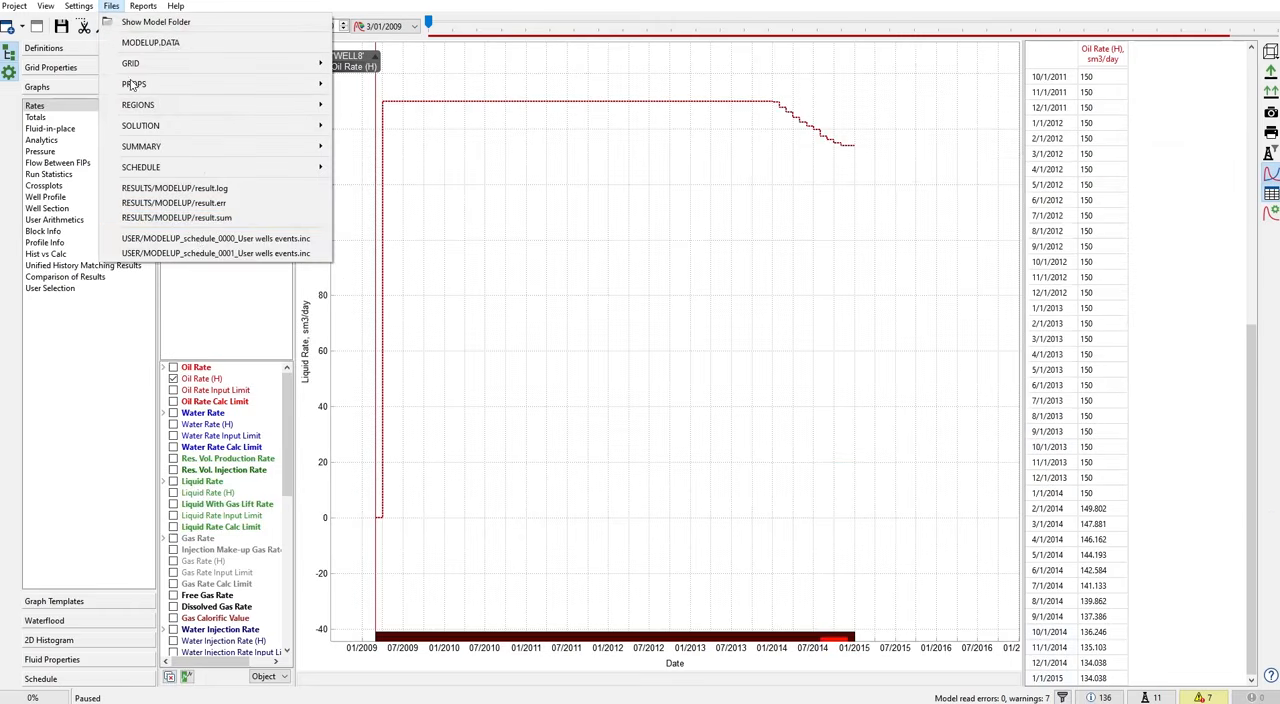
{"action": "left_click", "coordinate": [200, 256]}
{"action": "scroll", "coordinate": [589, 339], "scroll_direction": "down", "scroll_amount": 15}
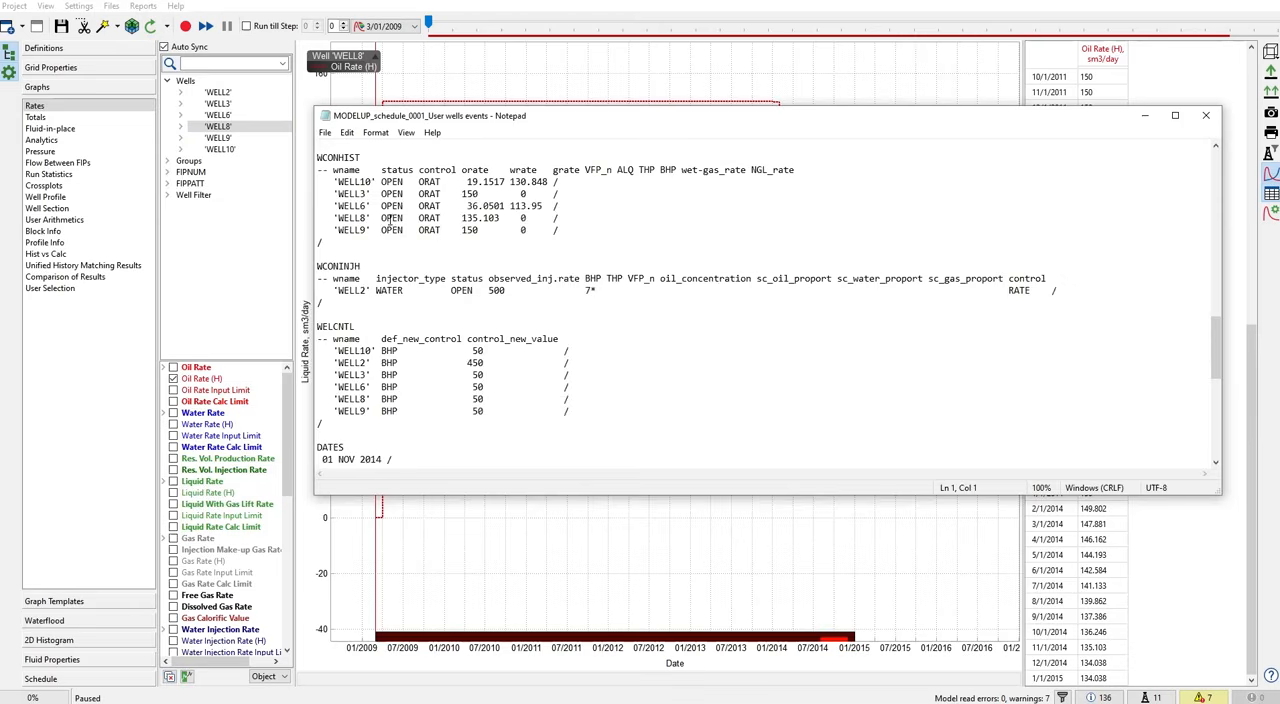
{"action": "scroll", "coordinate": [390, 222], "scroll_direction": "up", "scroll_amount": 2}
{"action": "left_click_drag", "start_coordinate": [321, 170], "coordinate": [424, 179]}
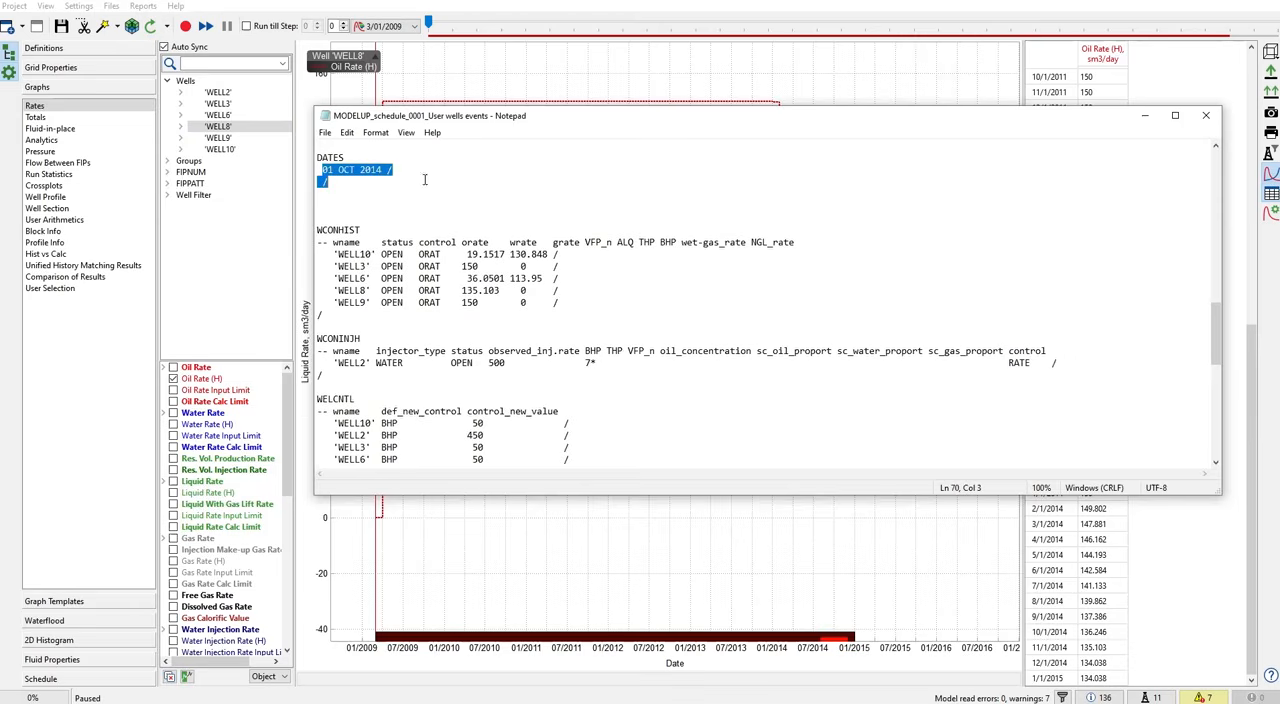
{"action": "left_click_drag", "start_coordinate": [339, 290], "coordinate": [532, 290]}
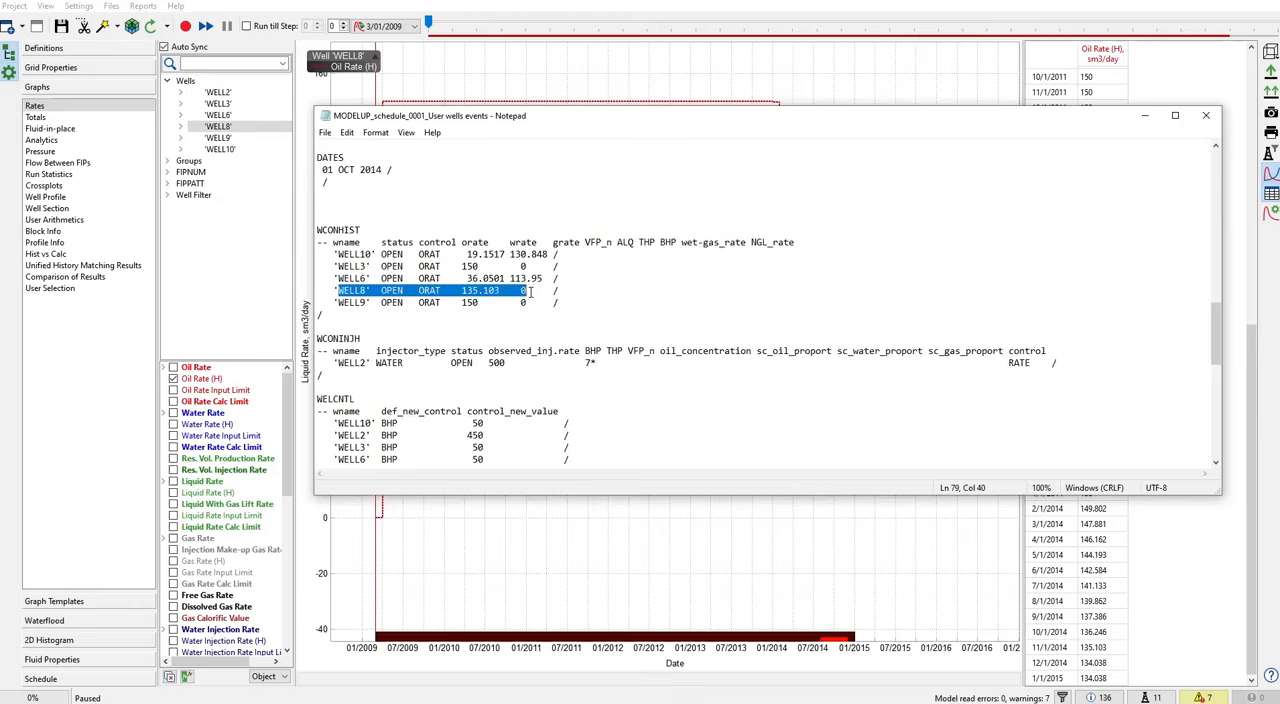
{"action": "left_click", "coordinate": [459, 290]}
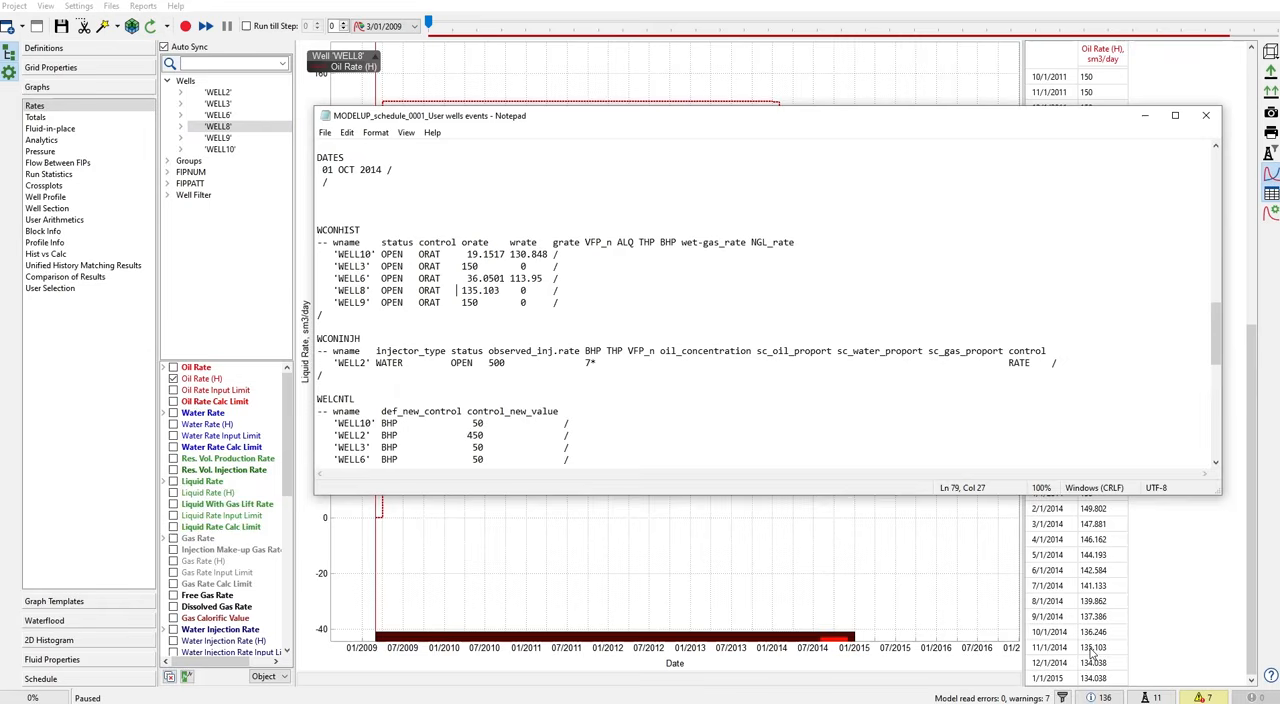
{"action": "left_click", "coordinate": [1205, 116]}
- Open MODELUP_schedule_0000_User wells events.inc, check WELL8's control mode and oil rate in the 01 OCT 2014 WCONHIST keyword, and close it
{"action": "left_click", "coordinate": [111, 7]}
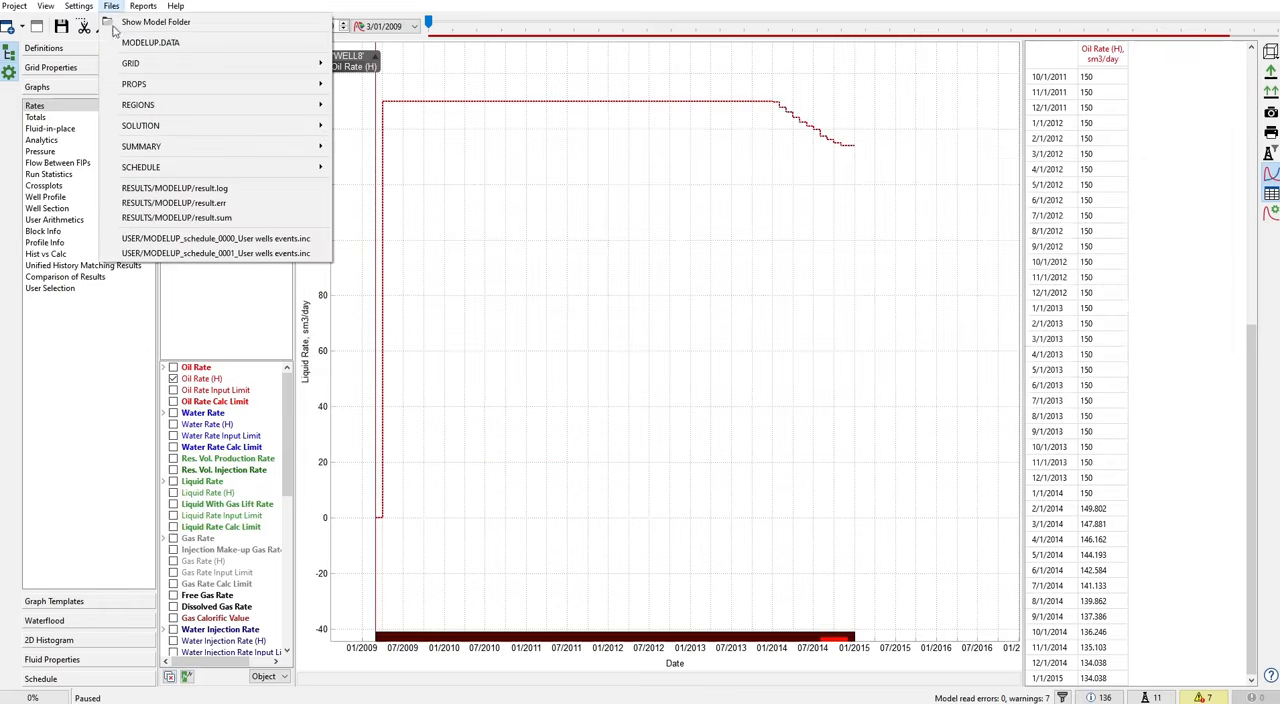
{"action": "left_click", "coordinate": [208, 239]}
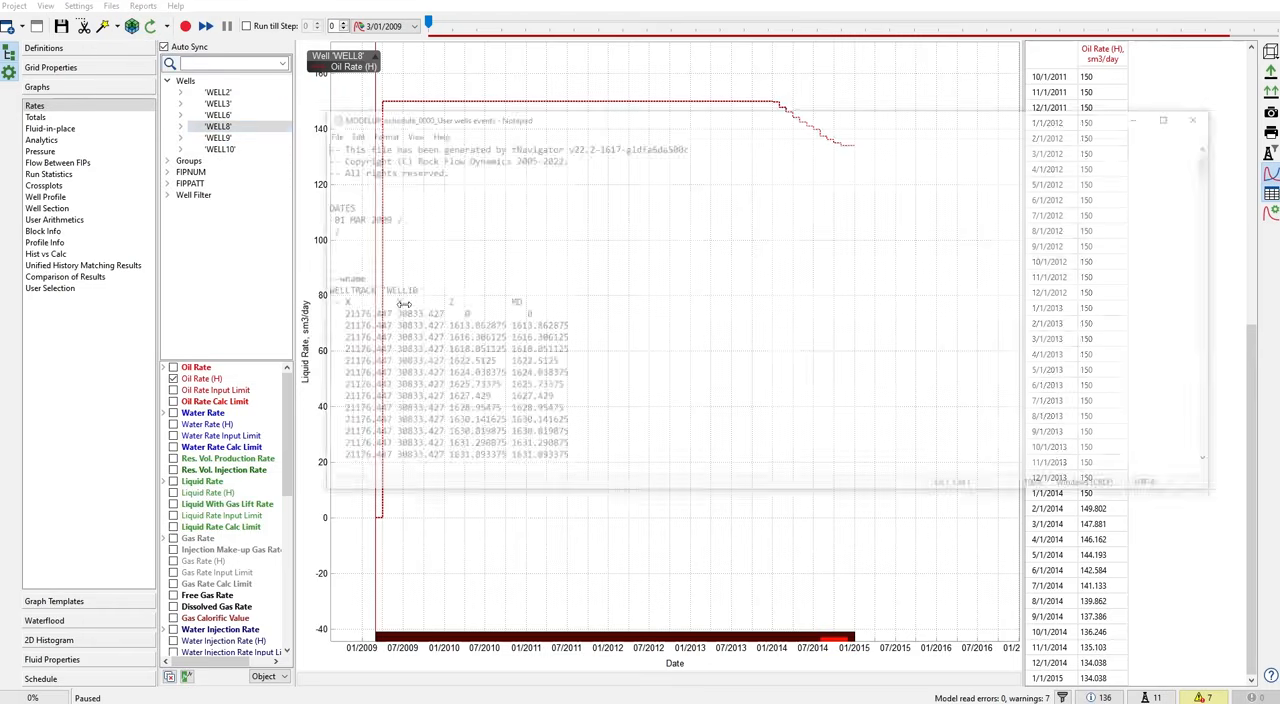
{"action": "scroll", "coordinate": [1205, 375], "scroll_direction": "down", "scroll_amount": 15}
{"action": "left_click_drag", "start_coordinate": [1206, 375], "coordinate": [1223, 389]}
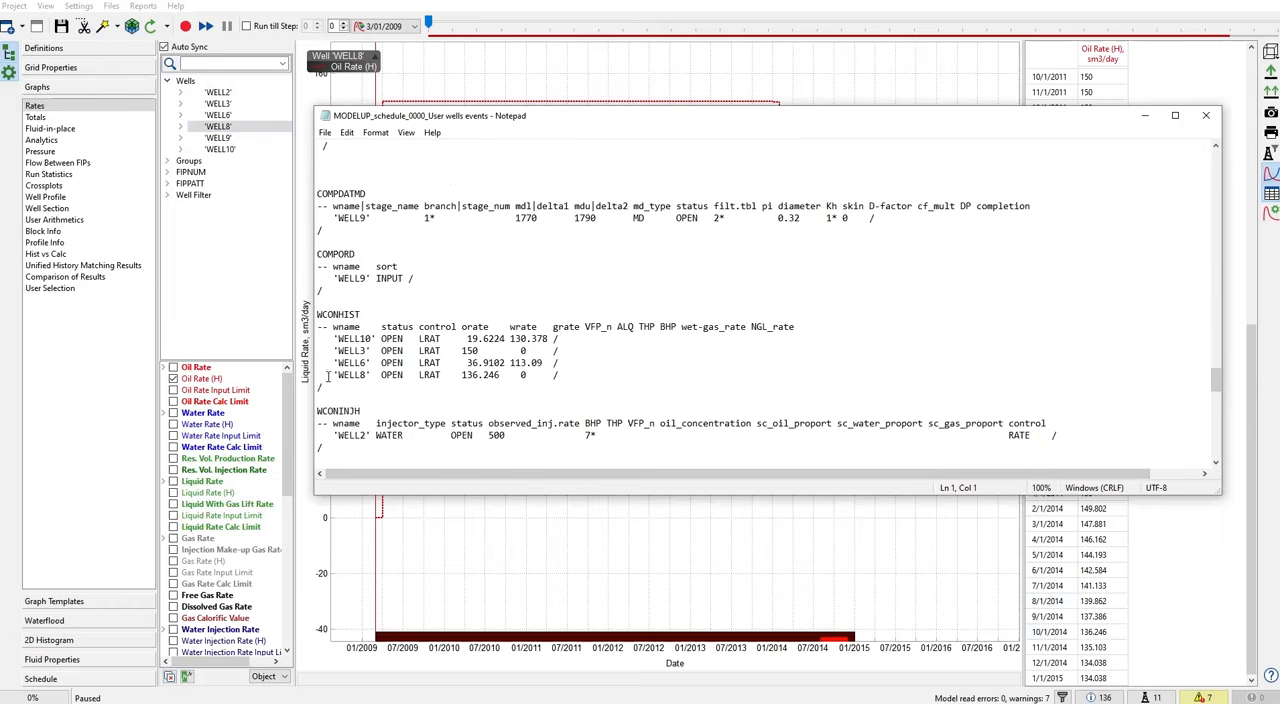
{"action": "scroll", "coordinate": [336, 217], "scroll_direction": "up", "scroll_amount": 2}
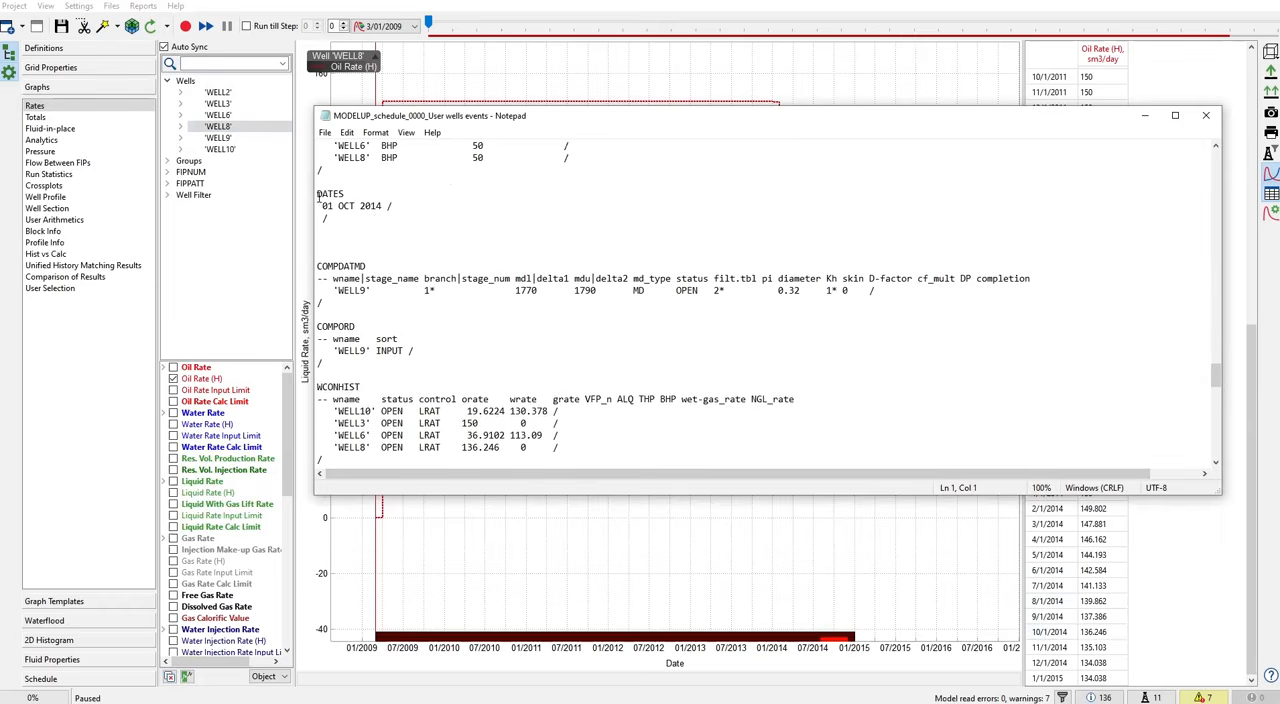
{"action": "left_click_drag", "start_coordinate": [318, 193], "coordinate": [410, 222]}
{"action": "scroll", "coordinate": [370, 396], "scroll_direction": "down", "scroll_amount": 1}
{"action": "left_click_drag", "start_coordinate": [328, 410], "coordinate": [552, 419]}
{"action": "left_click", "coordinate": [468, 412]}
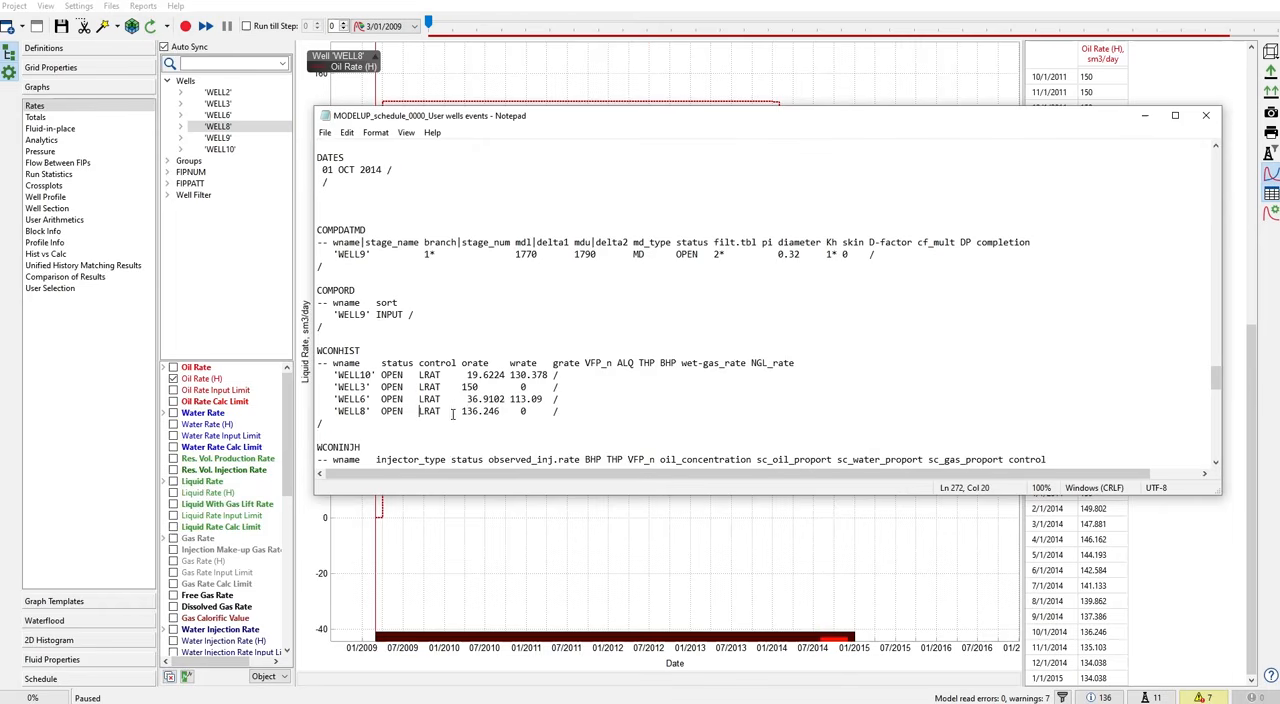
{"action": "left_click_drag", "start_coordinate": [461, 412], "coordinate": [498, 414]}
{"action": "left_click", "coordinate": [1205, 115]}
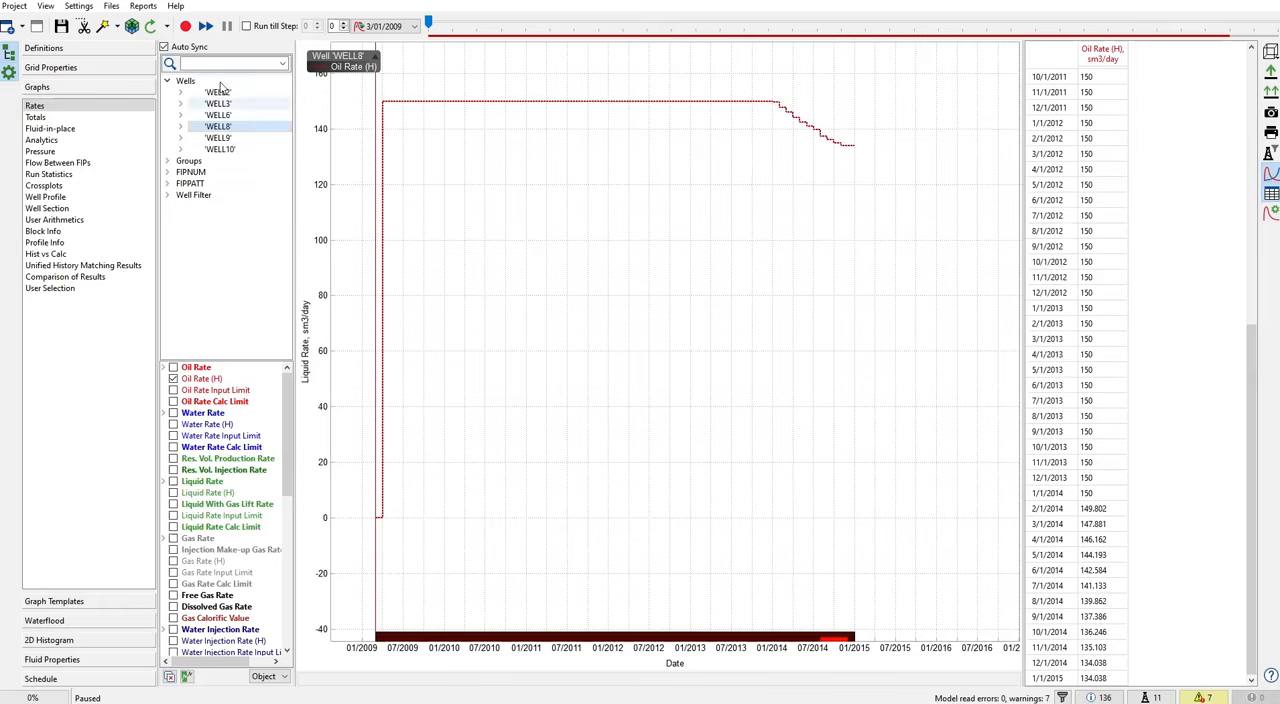
- Plot the whole field's calculated Oil Rate together with its historical Oil Rate (H)
{"action": "left_click", "coordinate": [167, 81]}
{"action": "left_click", "coordinate": [186, 82]}
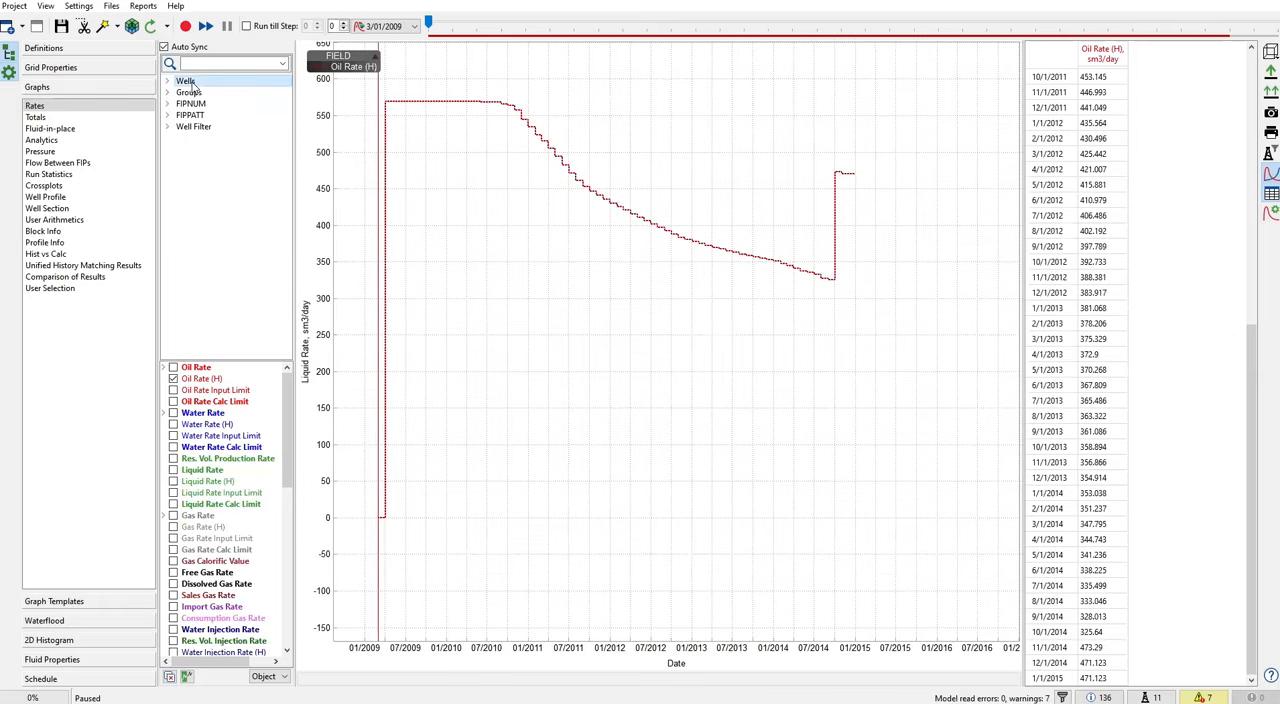
{"action": "left_click", "coordinate": [165, 368]}
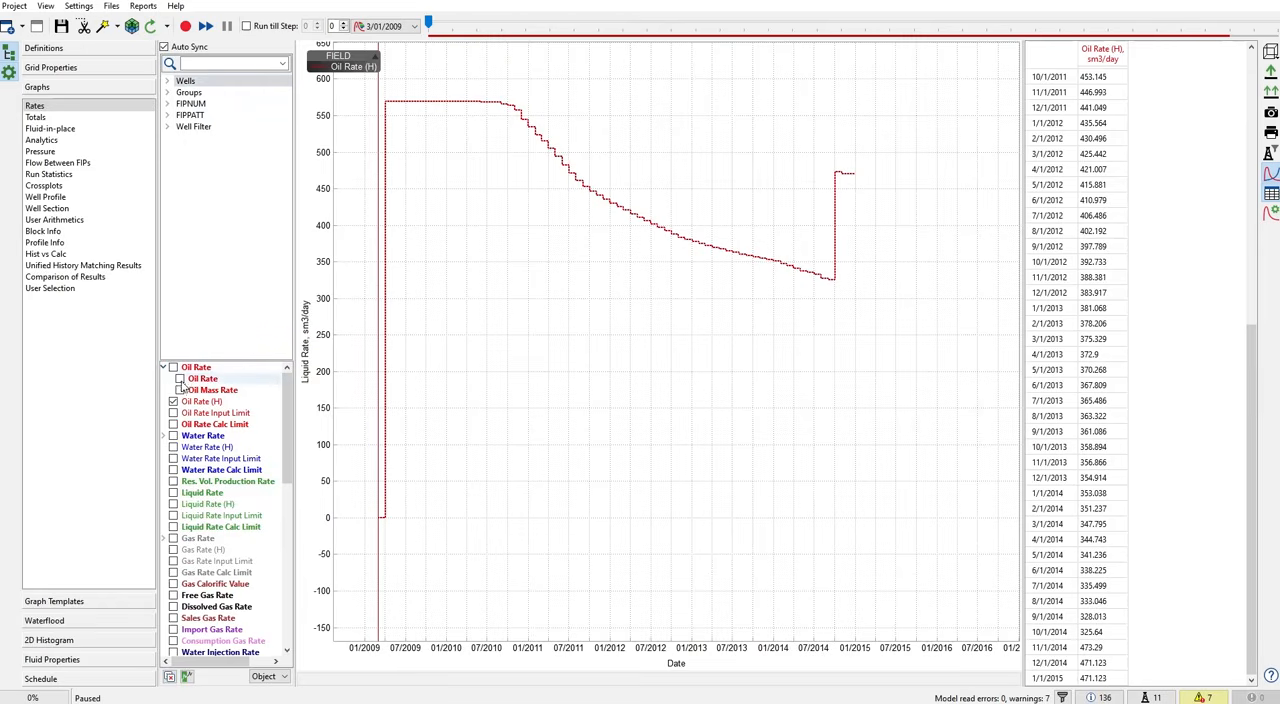
{"action": "left_click", "coordinate": [180, 379]}
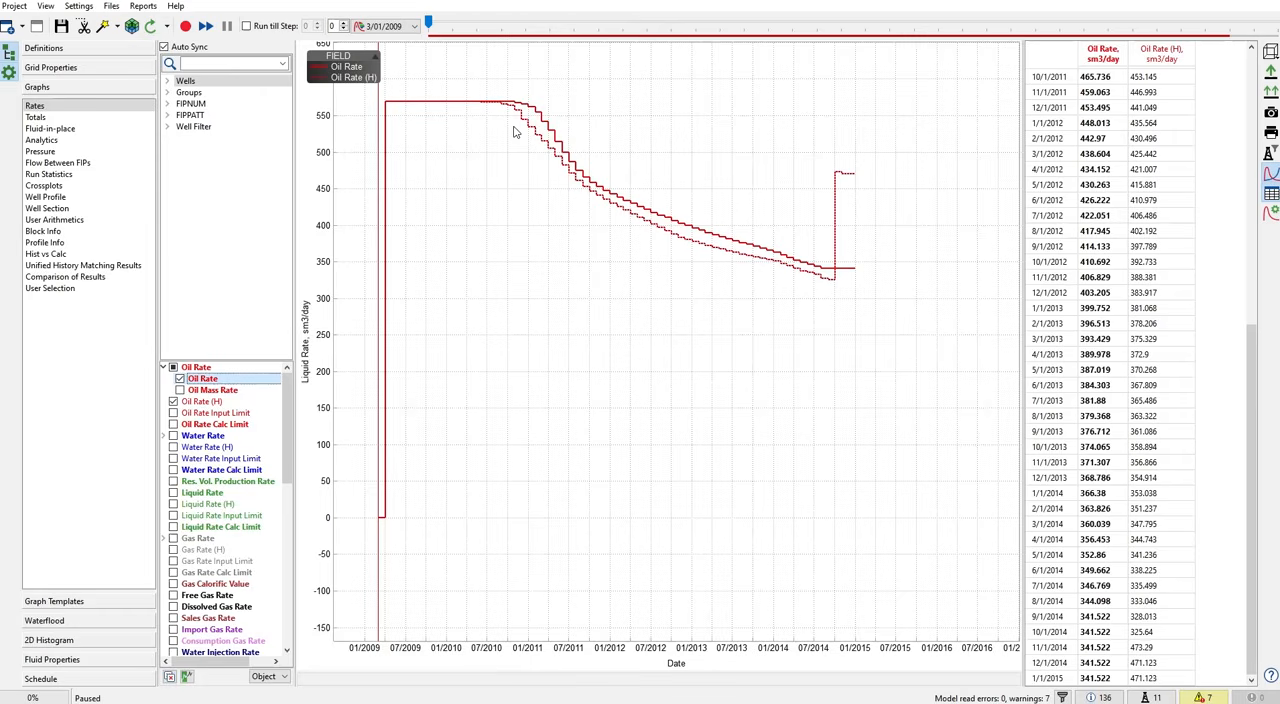
- Show the grid properties in 3D with the whole reservoir in view and start the model calculation
{"action": "left_click", "coordinate": [134, 67]}
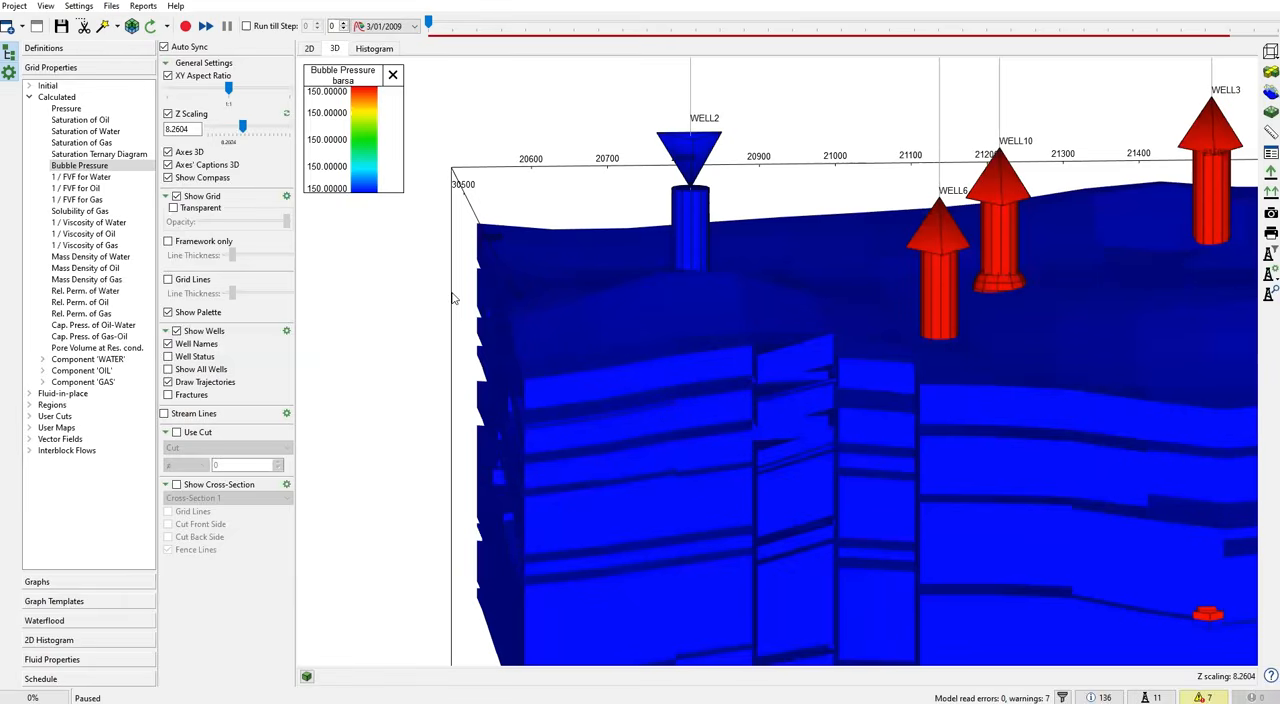
{"action": "scroll", "coordinate": [618, 295], "scroll_direction": "down", "scroll_amount": 5}
{"action": "left_click_drag", "start_coordinate": [620, 297], "coordinate": [628, 345]}
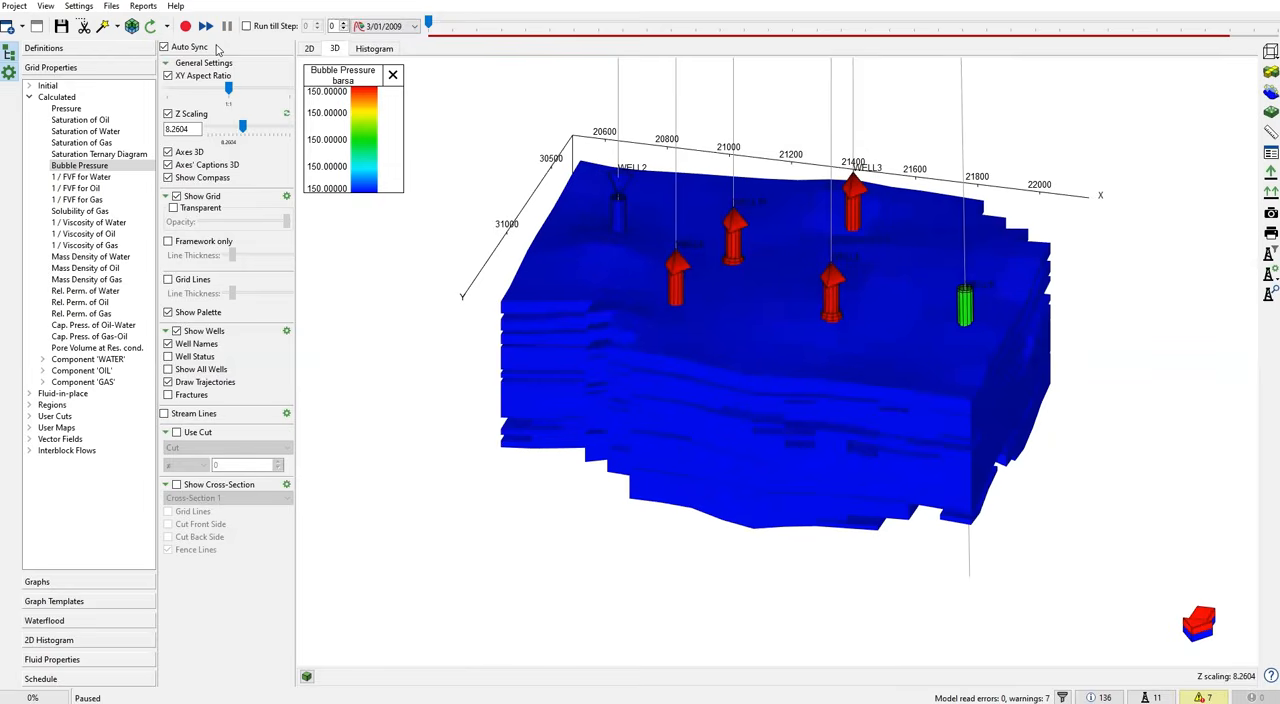
{"action": "left_click", "coordinate": [187, 29]}
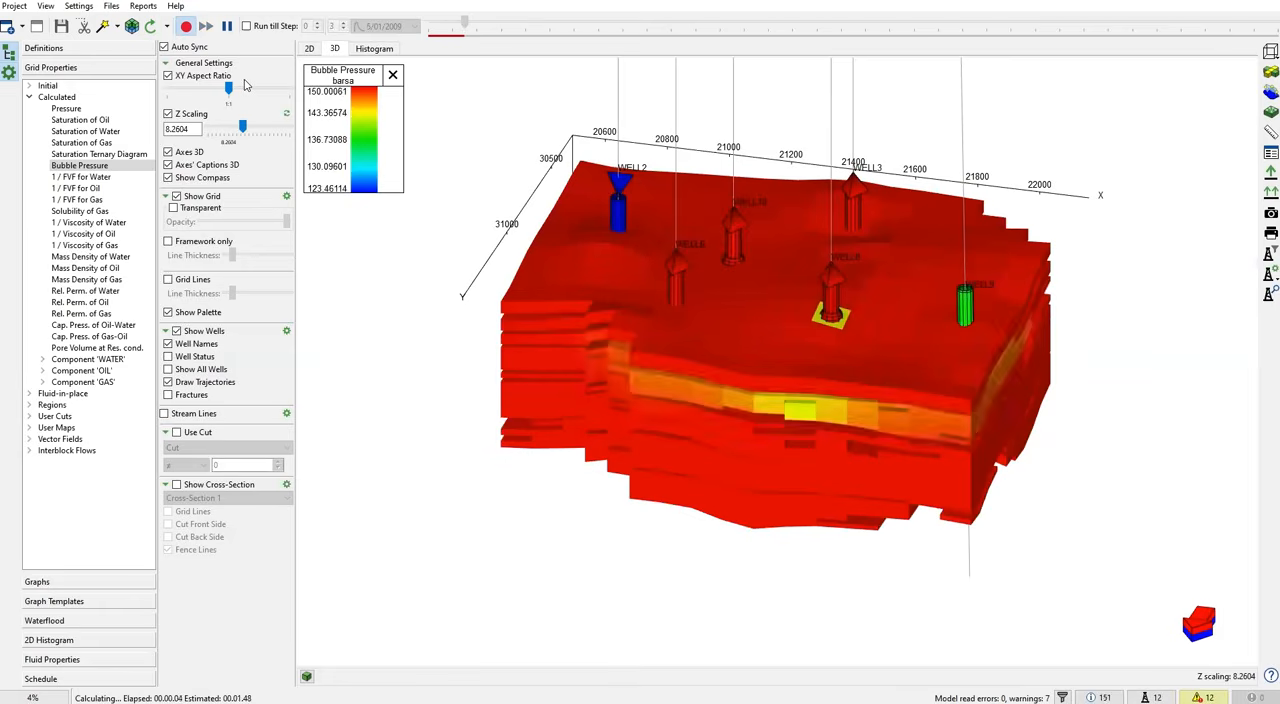
- Display the calculated Pressure property on the 3D grid and as a 2D map while the calculation runs
{"action": "left_click", "coordinate": [68, 109]}
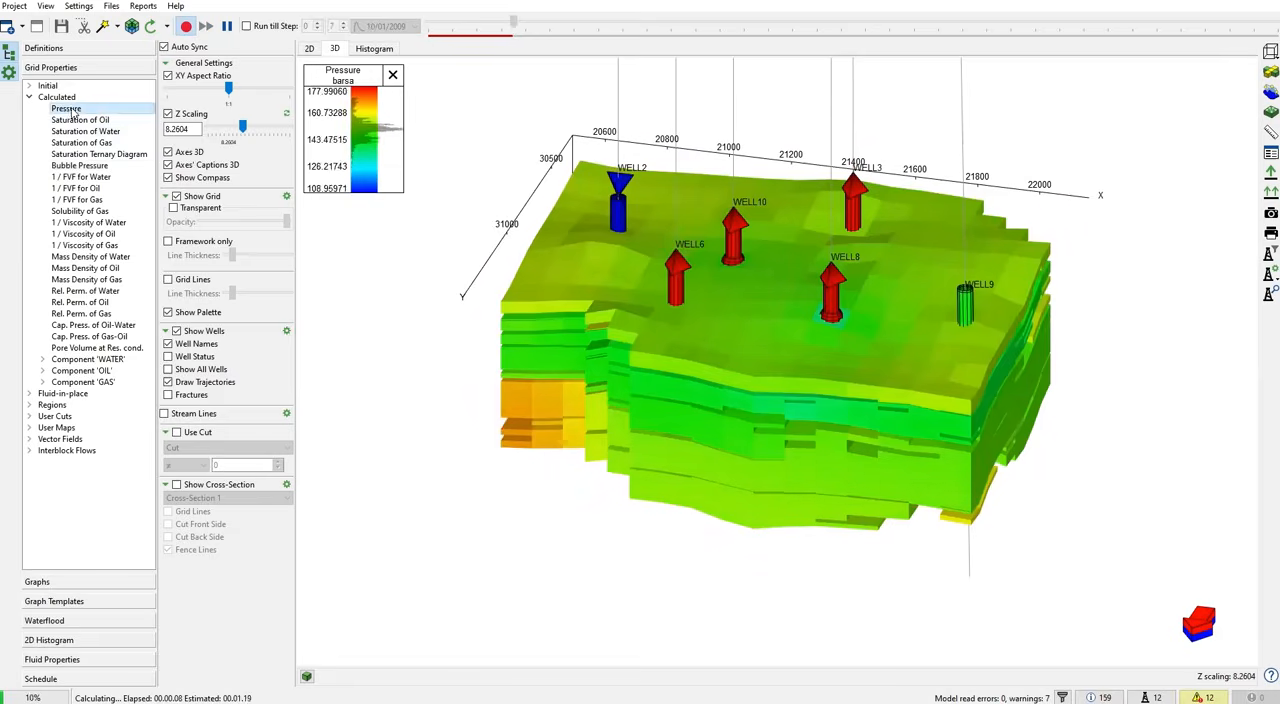
{"action": "left_click_drag", "start_coordinate": [433, 324], "coordinate": [480, 310]}
{"action": "left_click", "coordinate": [310, 49]}
{"action": "scroll", "coordinate": [659, 307], "scroll_direction": "down", "scroll_amount": 2}
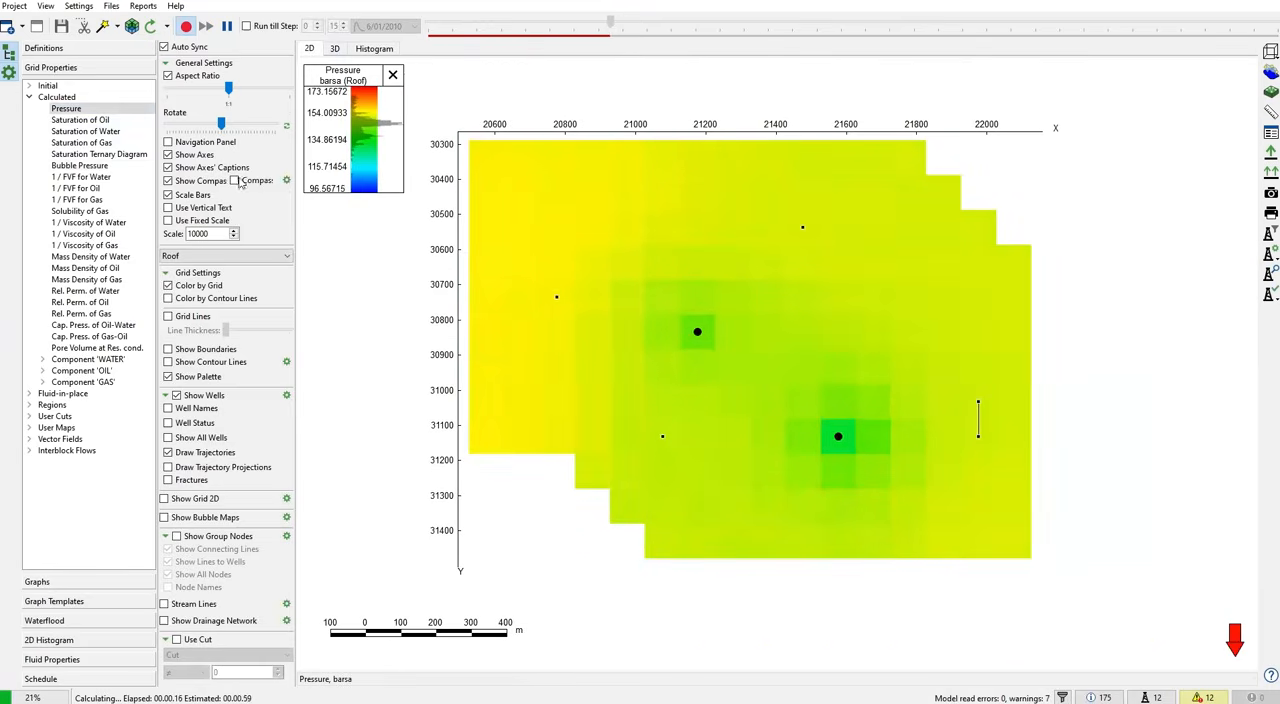
- Colour the 2D pressure map by contour lines, restore colouring by grid, and return to the 3D view
{"action": "left_click", "coordinate": [168, 300]}
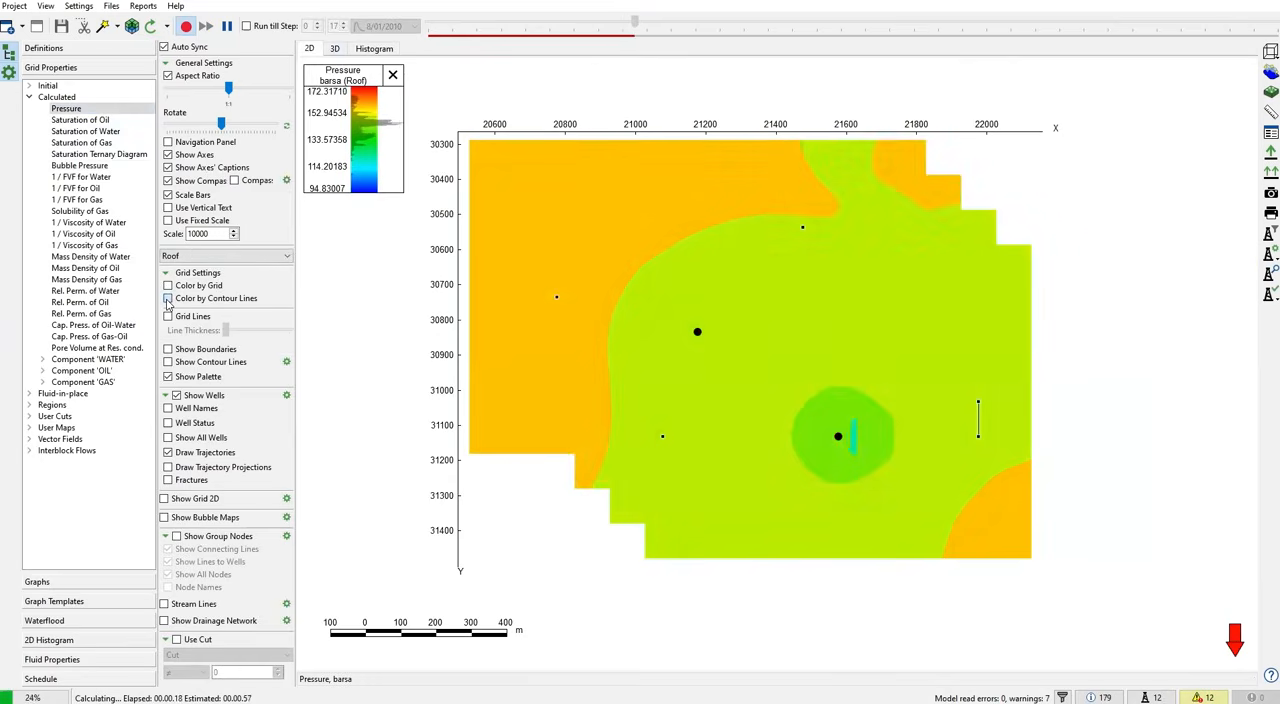
{"action": "left_click", "coordinate": [169, 287]}
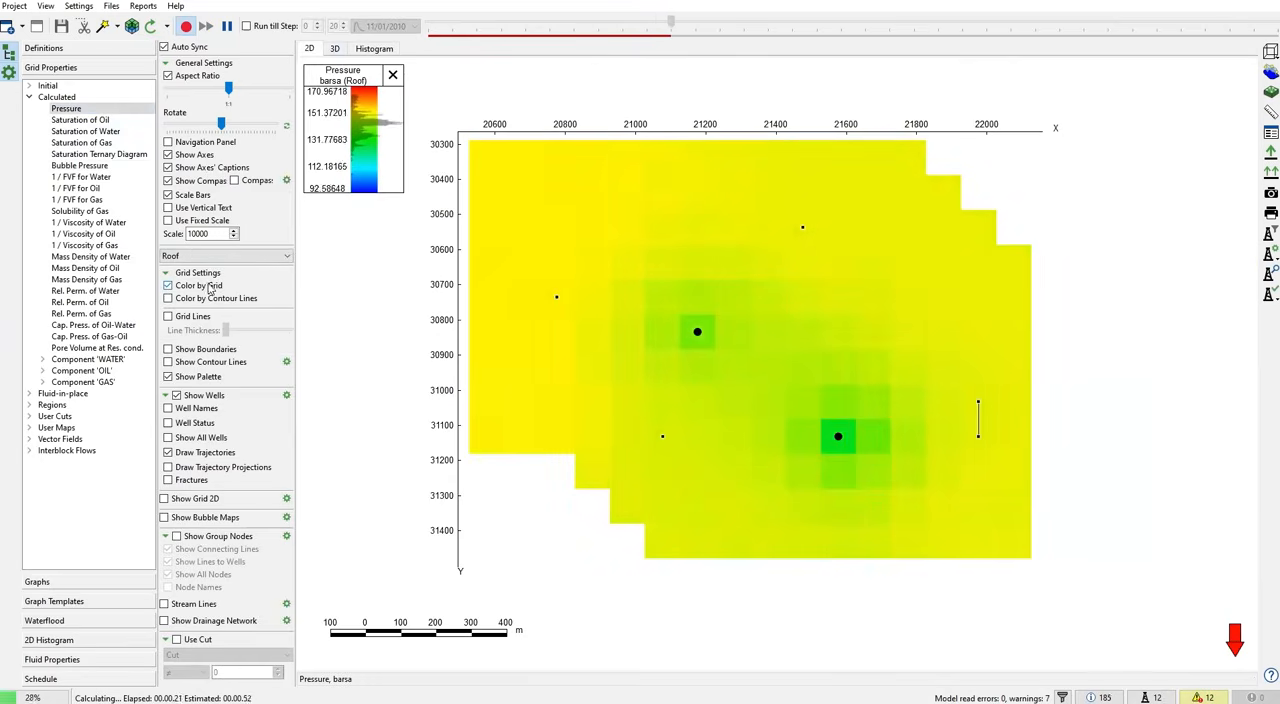
{"action": "left_click", "coordinate": [335, 48]}
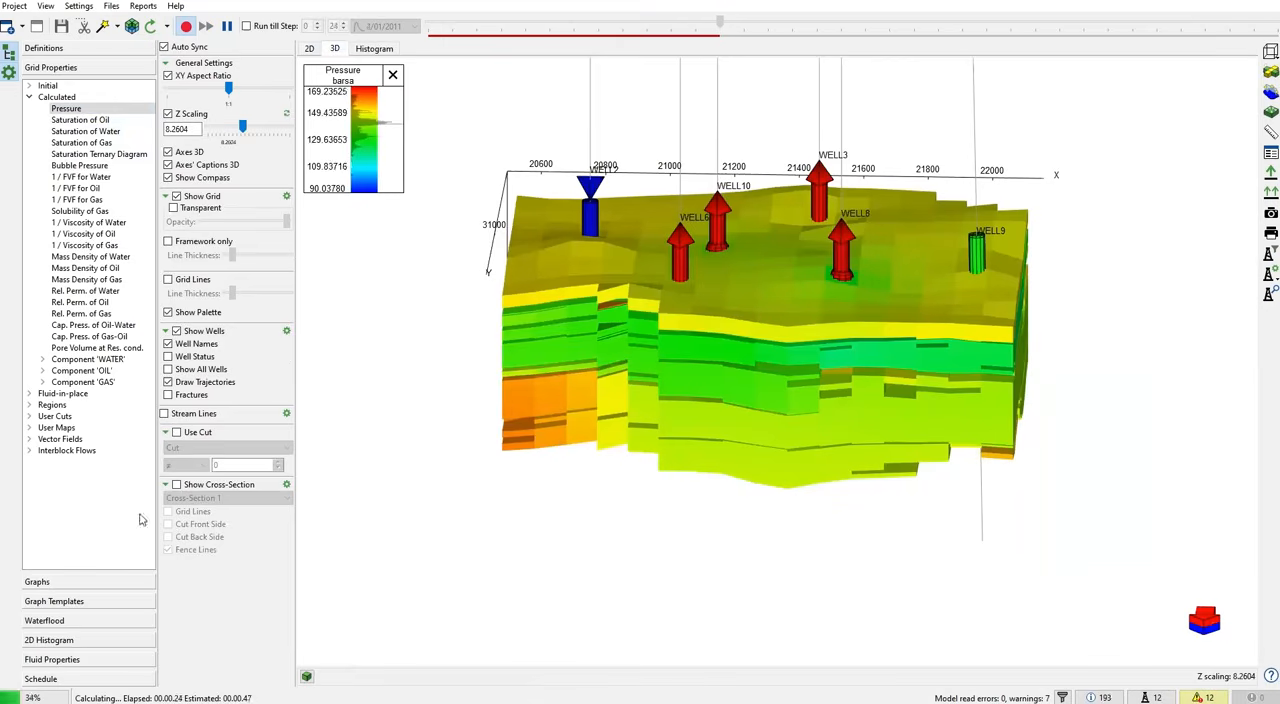
- Plot the field's Totals graph, adding Water Injection Total and Water Injection Total (H) to the oil and water totals
{"action": "left_click", "coordinate": [58, 581]}
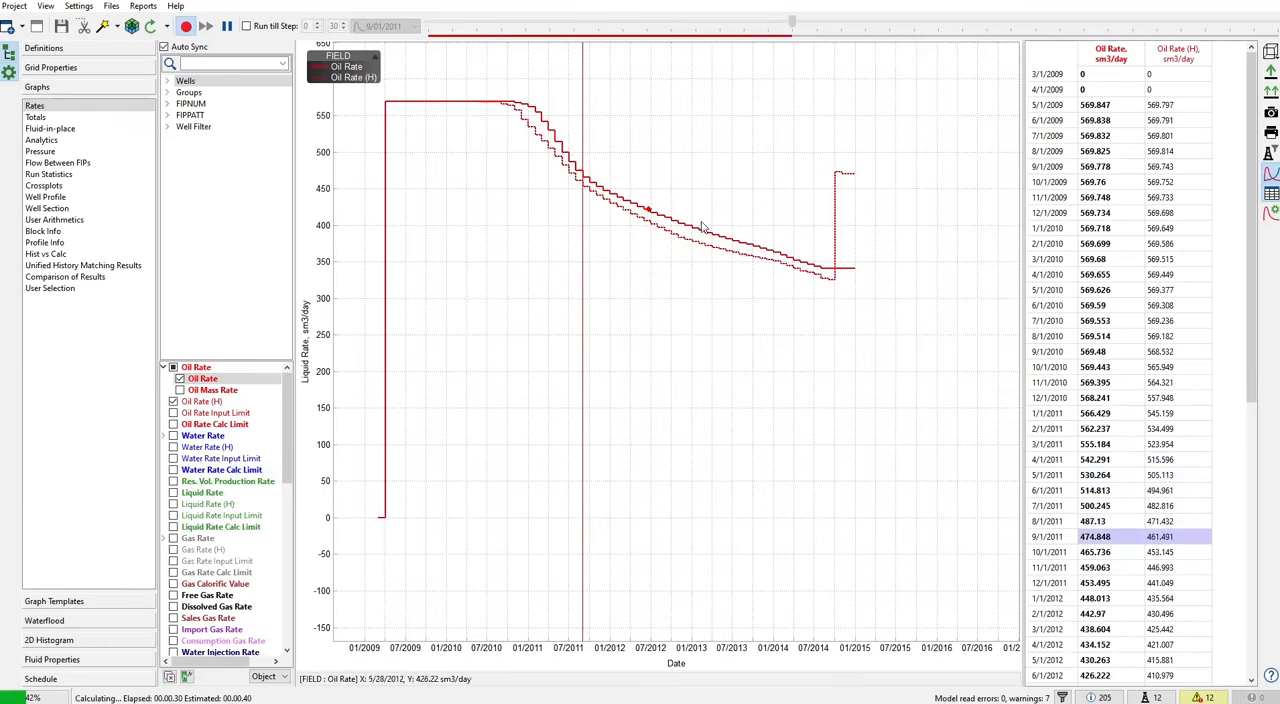
{"action": "left_click", "coordinate": [95, 119]}
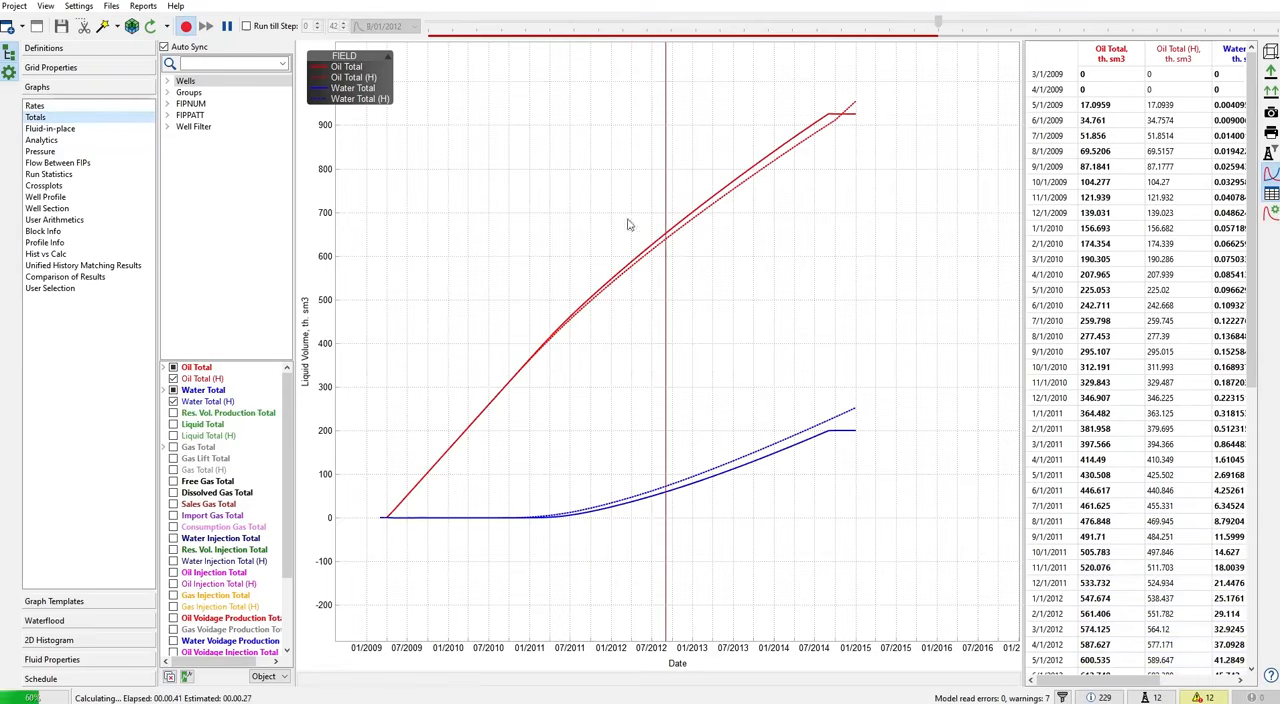
{"action": "left_click", "coordinate": [173, 539]}
{"action": "scroll", "coordinate": [173, 539], "scroll_direction": "down", "scroll_amount": 1}
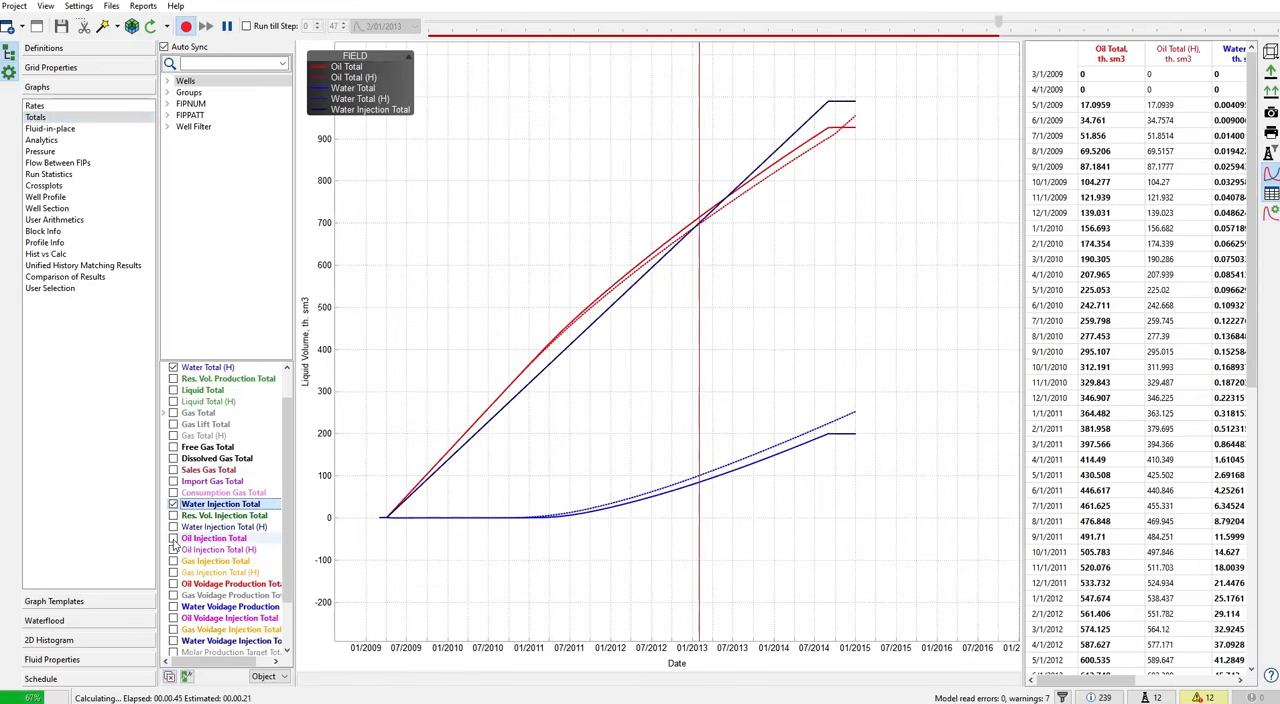
{"action": "left_click", "coordinate": [173, 527]}
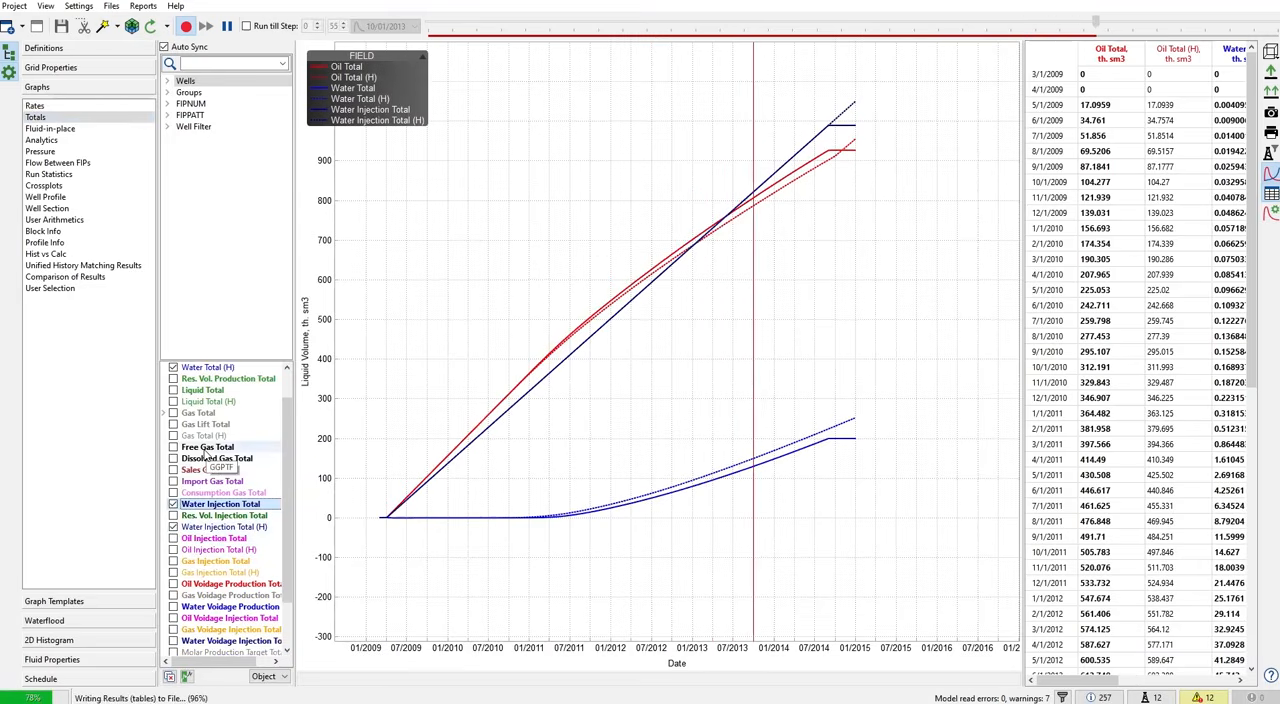
{"action": "scroll", "coordinate": [207, 455], "scroll_direction": "up", "scroll_amount": 1}
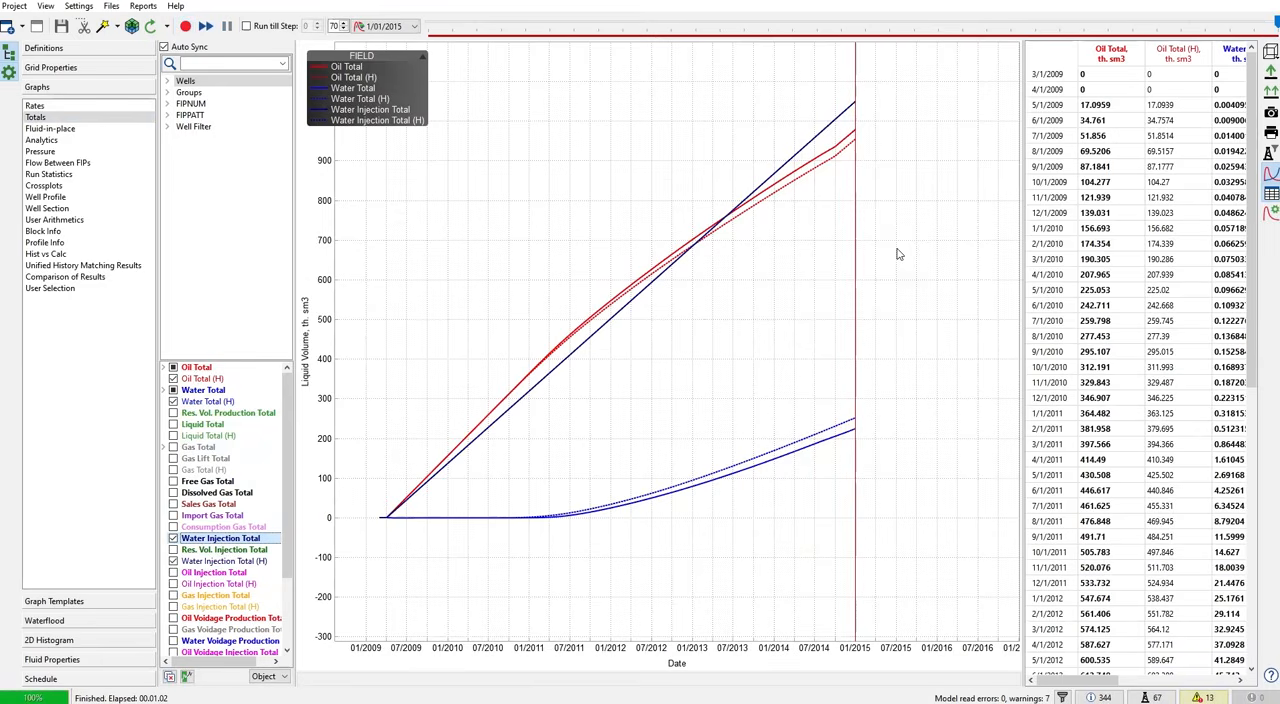
- Plot the calculated and historical oil and water totals for WELL9
{"action": "left_click", "coordinate": [167, 81]}
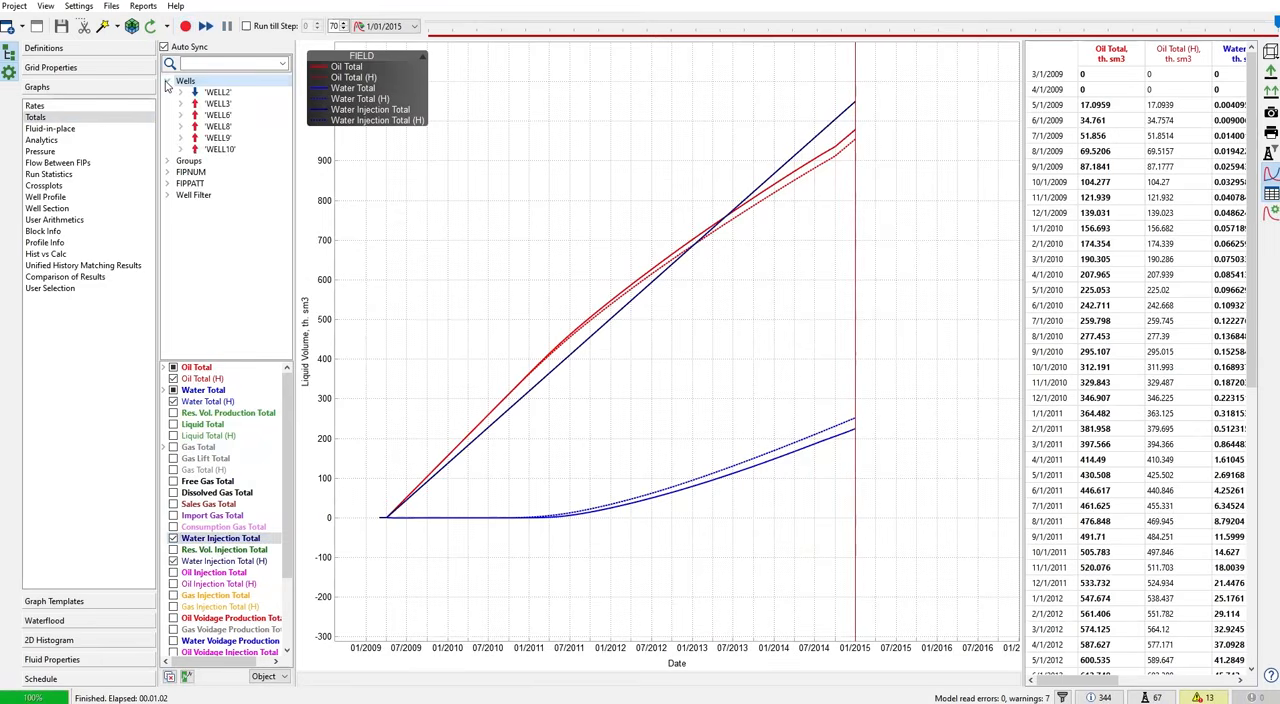
{"action": "left_click", "coordinate": [217, 138]}
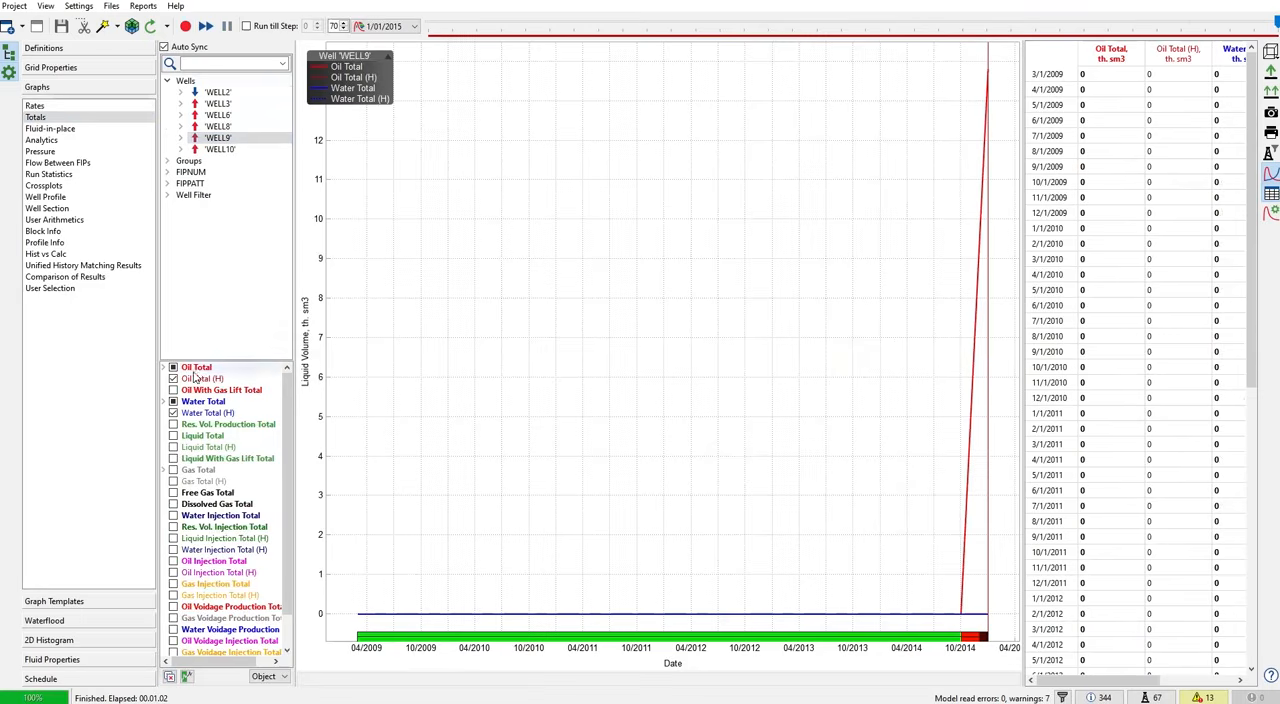
{"action": "left_click", "coordinate": [166, 367]}
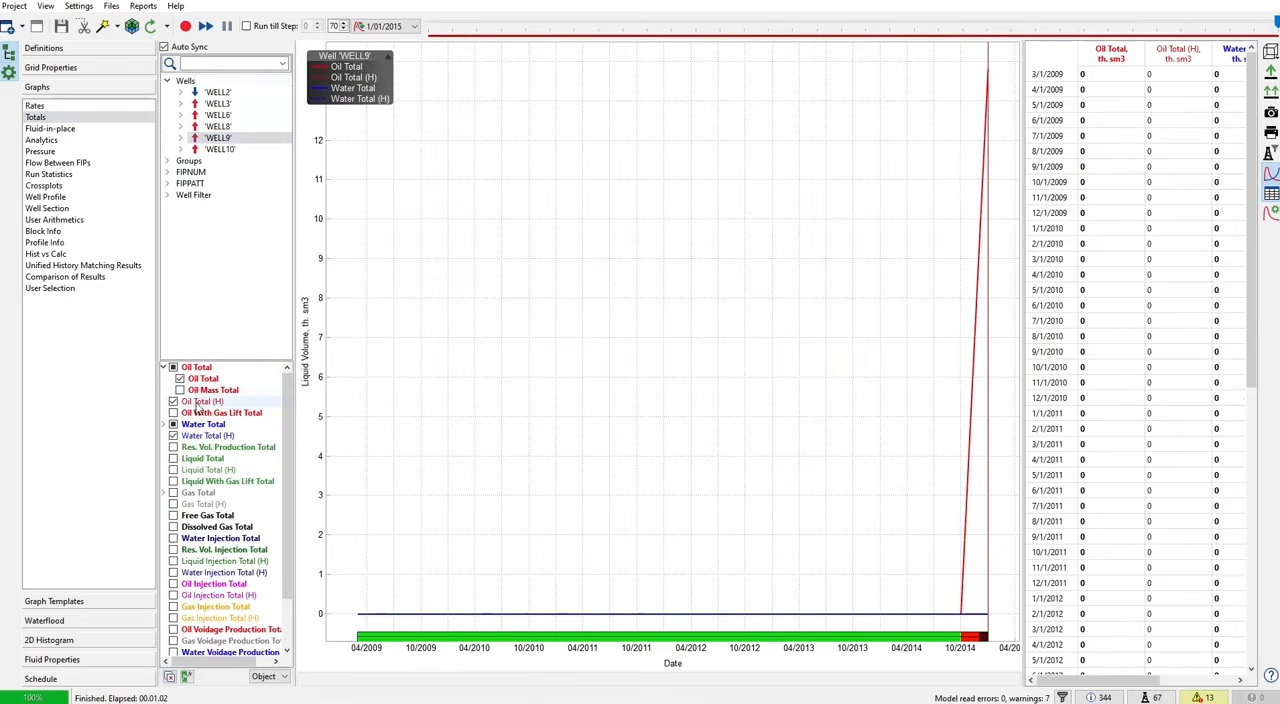
- Plot WELL9's calculated Oil Rate with Oil Rate (H) and check the last months in the table
{"action": "left_click", "coordinate": [34, 106]}
{"action": "left_click", "coordinate": [180, 379]}
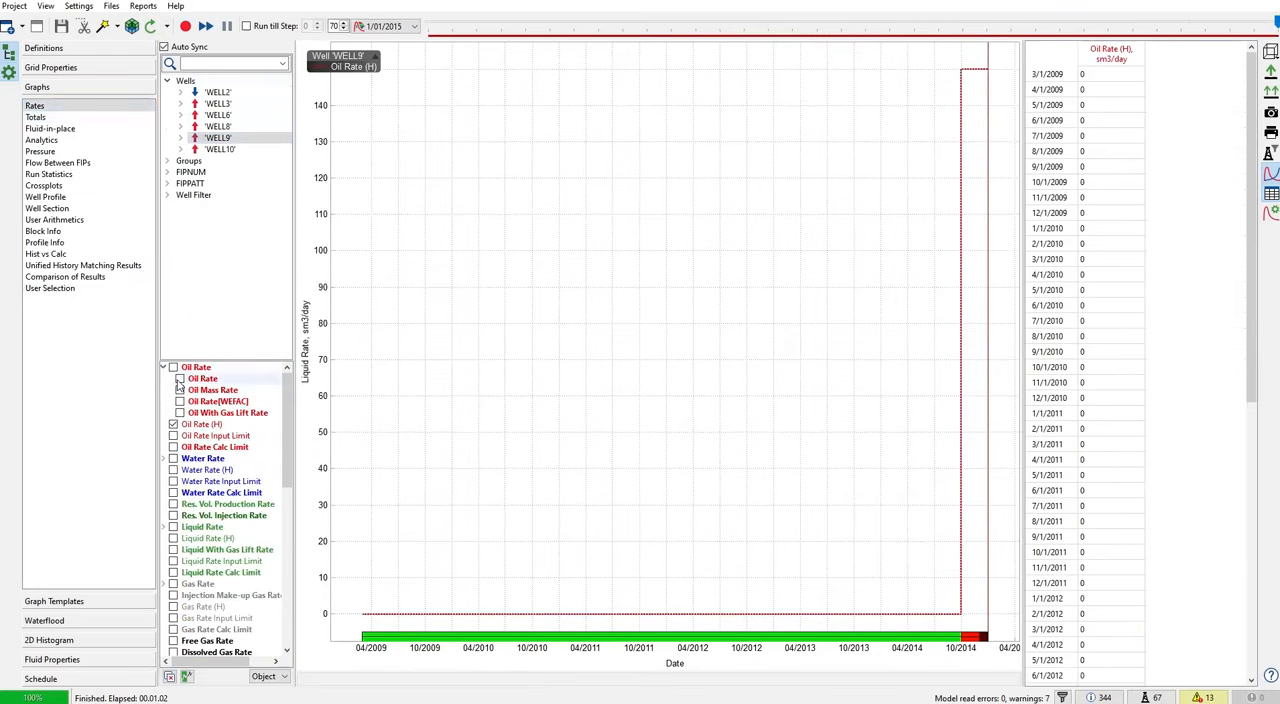
{"action": "left_click", "coordinate": [180, 379]}
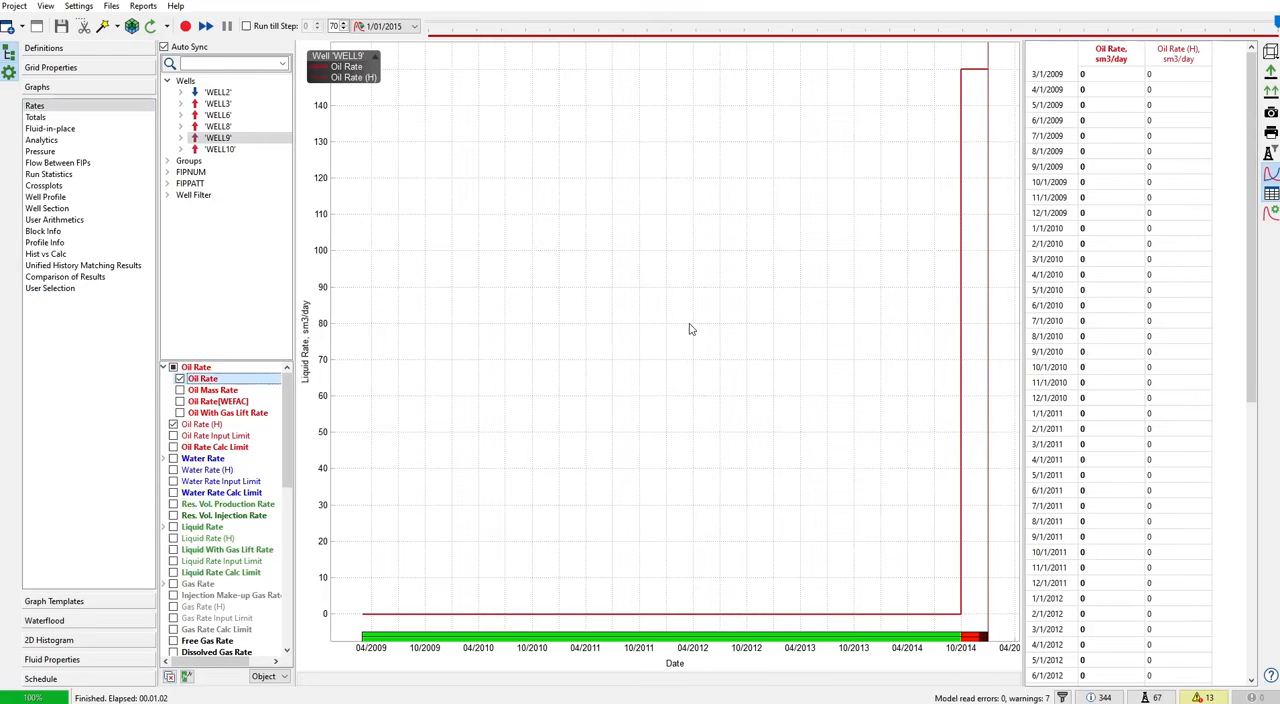
{"action": "scroll", "coordinate": [1118, 332], "scroll_direction": "down", "scroll_amount": 10}
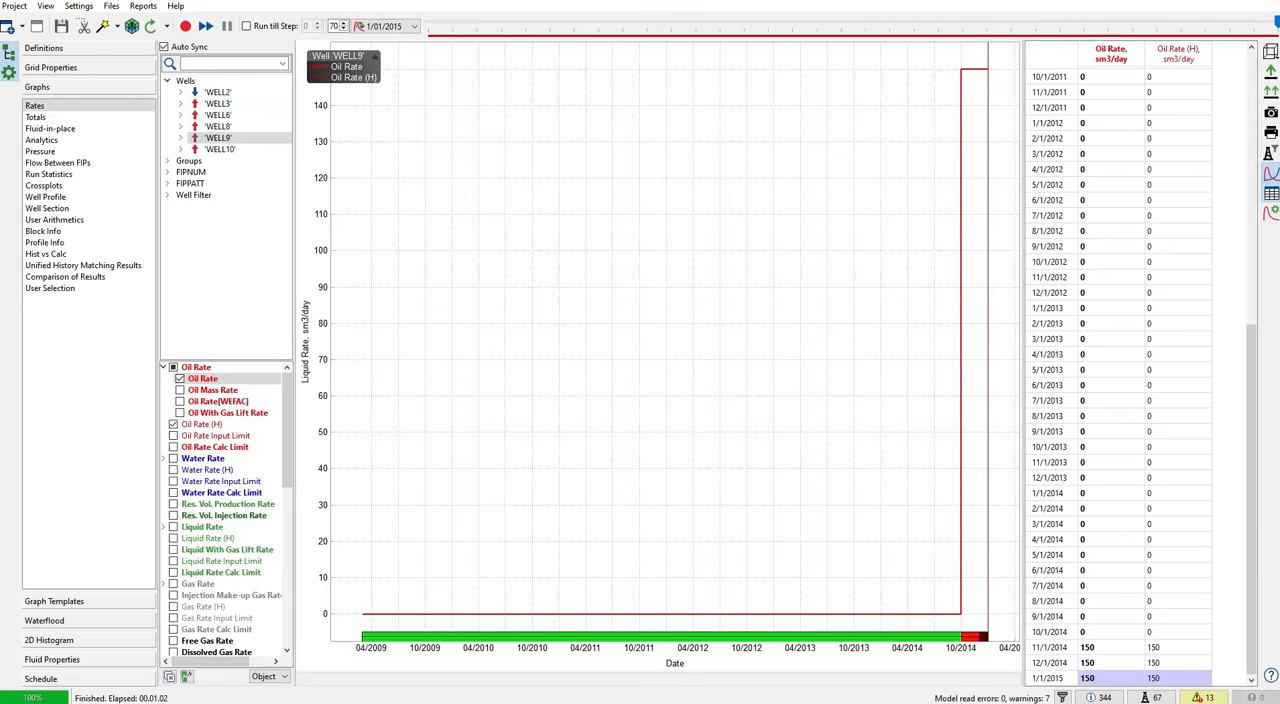
- Compare WELL9's November and December 2014 rows in the history 4 month file with the rate table, and close the file
{"action": "key", "text": "alt+Tab"}
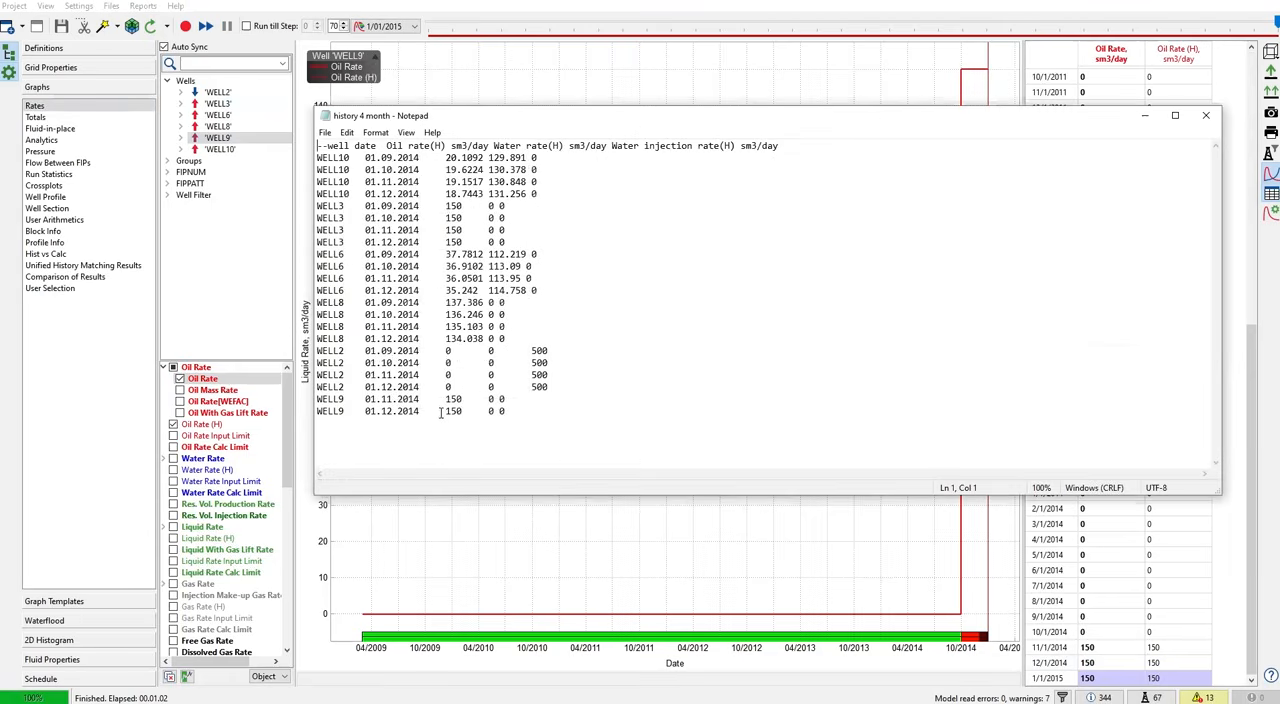
{"action": "left_click_drag", "start_coordinate": [511, 421], "coordinate": [436, 399]}
{"action": "left_click", "coordinate": [393, 399]}
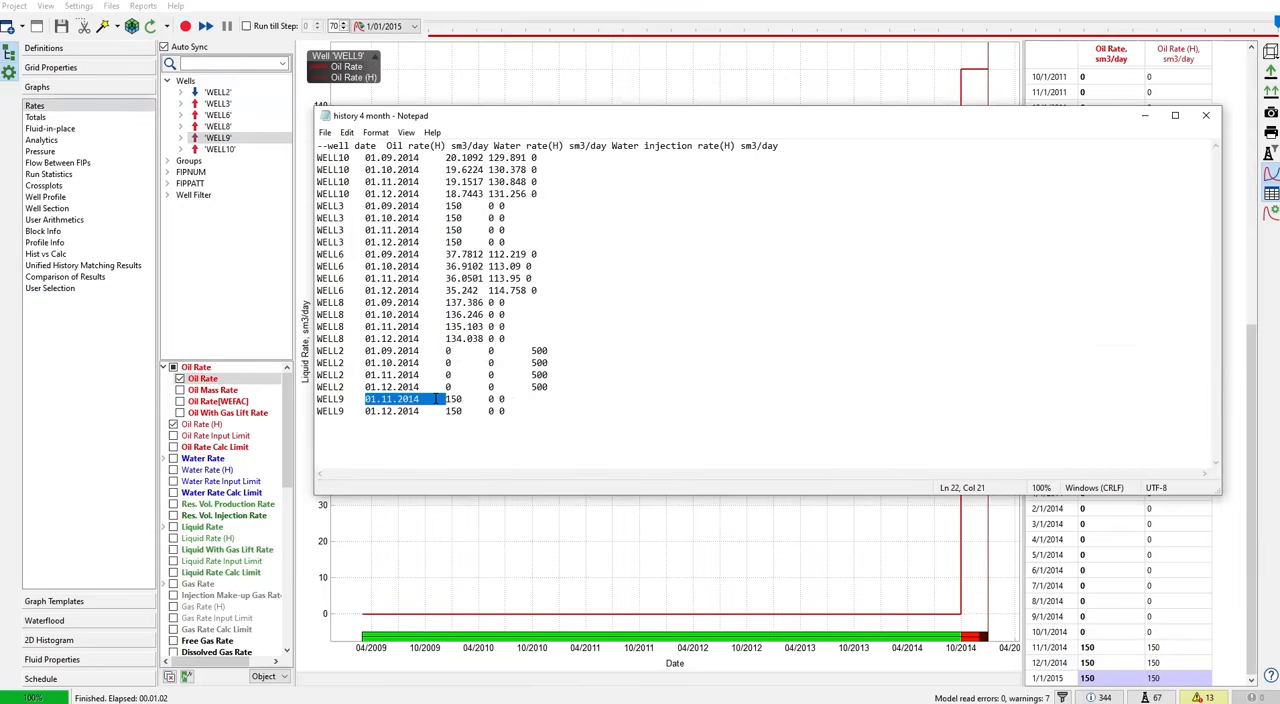
{"action": "left_click", "coordinate": [405, 421]}
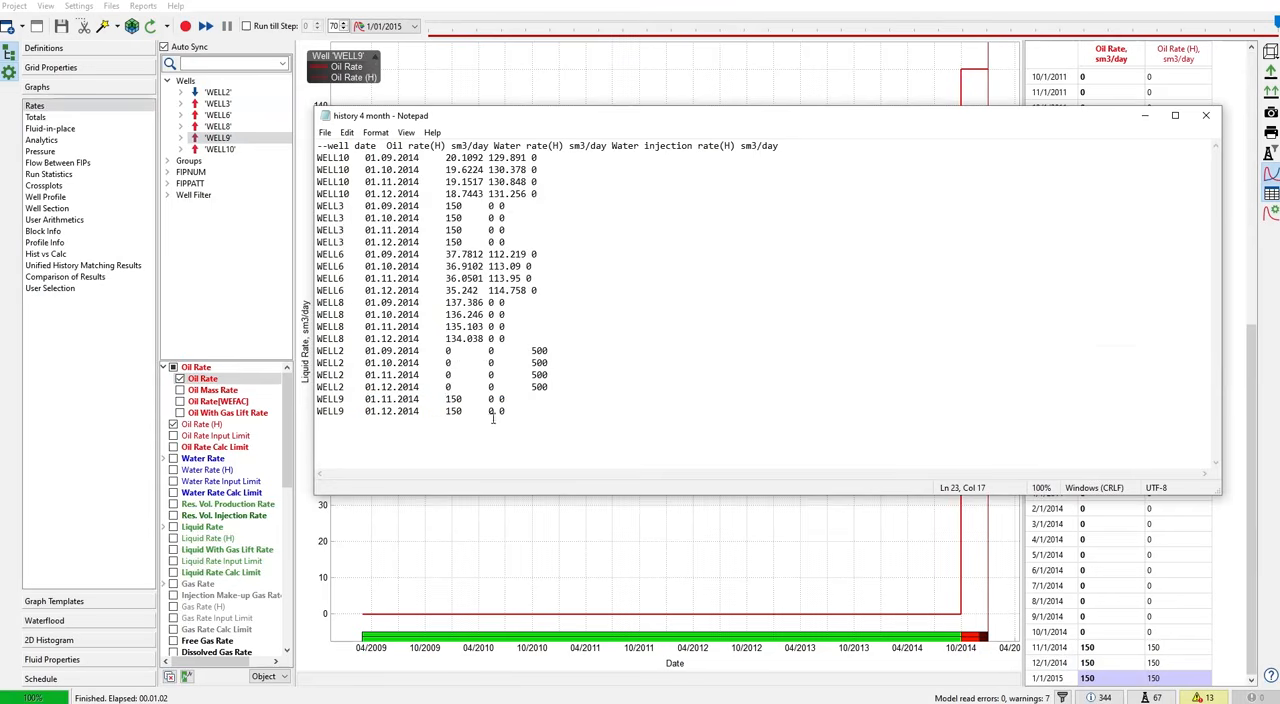
{"action": "left_click_drag", "start_coordinate": [511, 415], "coordinate": [329, 398]}
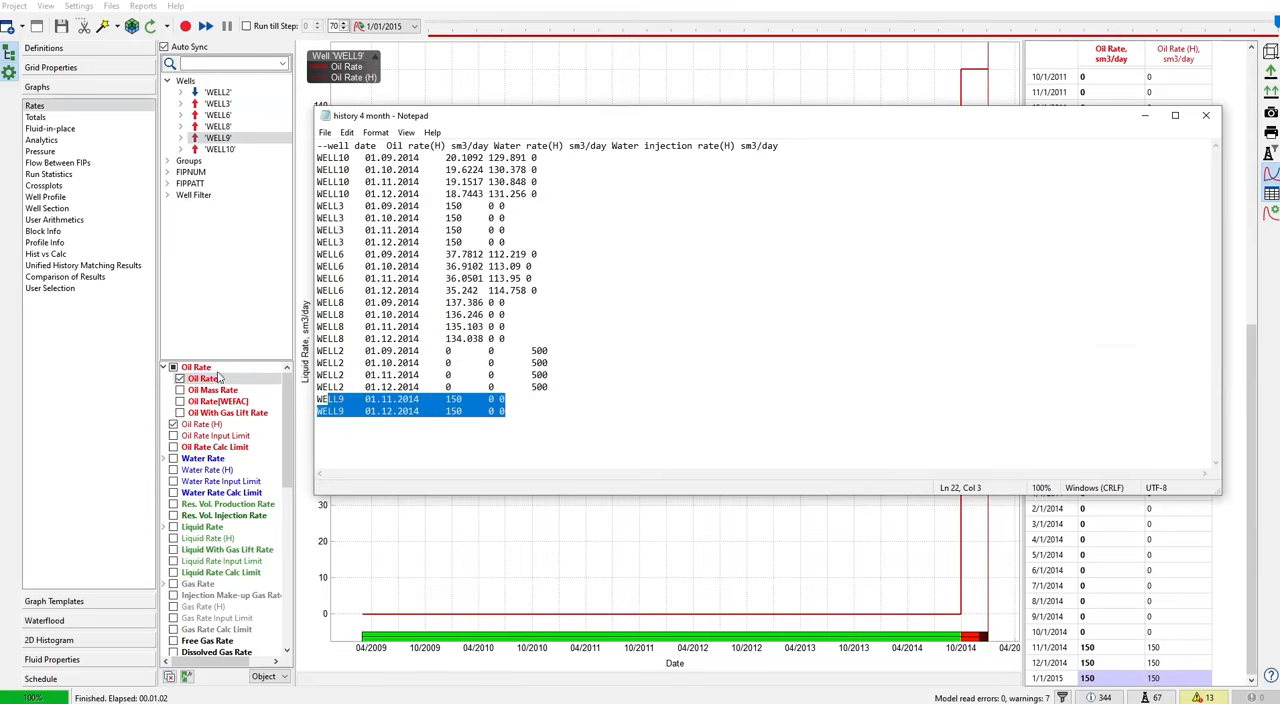
{"action": "left_click", "coordinate": [385, 411]}
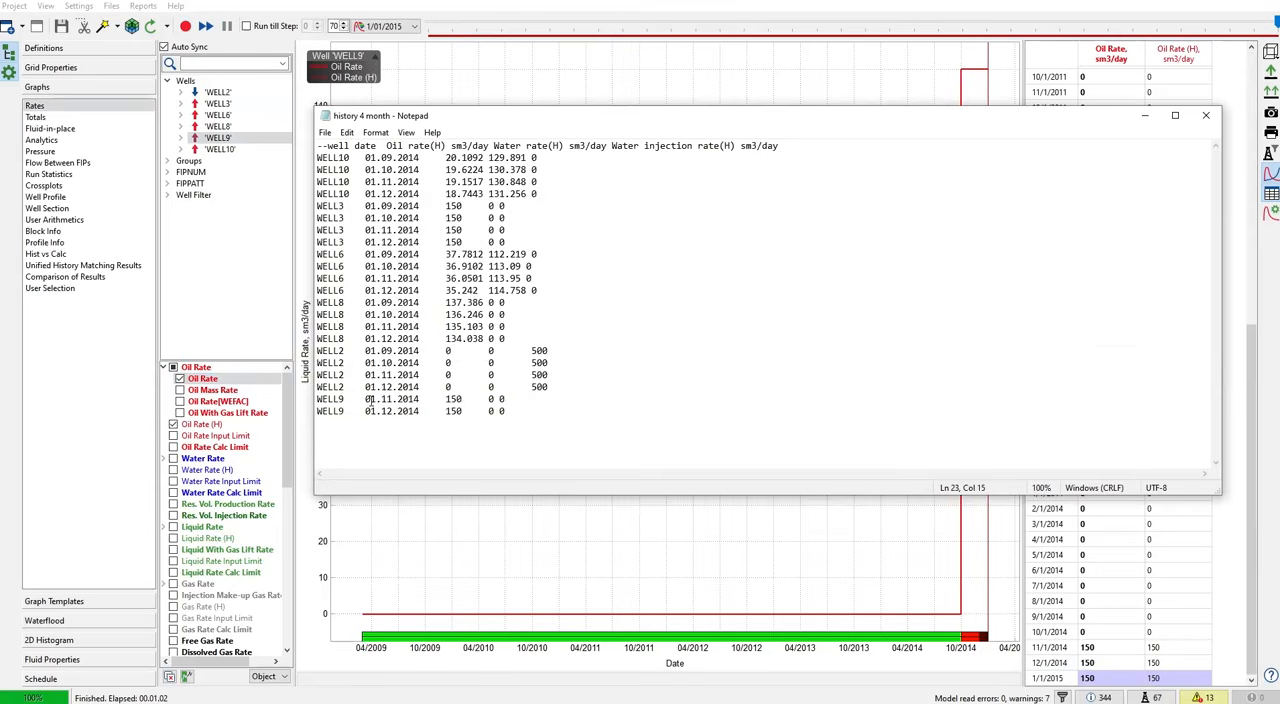
{"action": "double_click", "coordinate": [396, 399]}
{"action": "left_click_drag", "start_coordinate": [365, 411], "coordinate": [408, 411]}
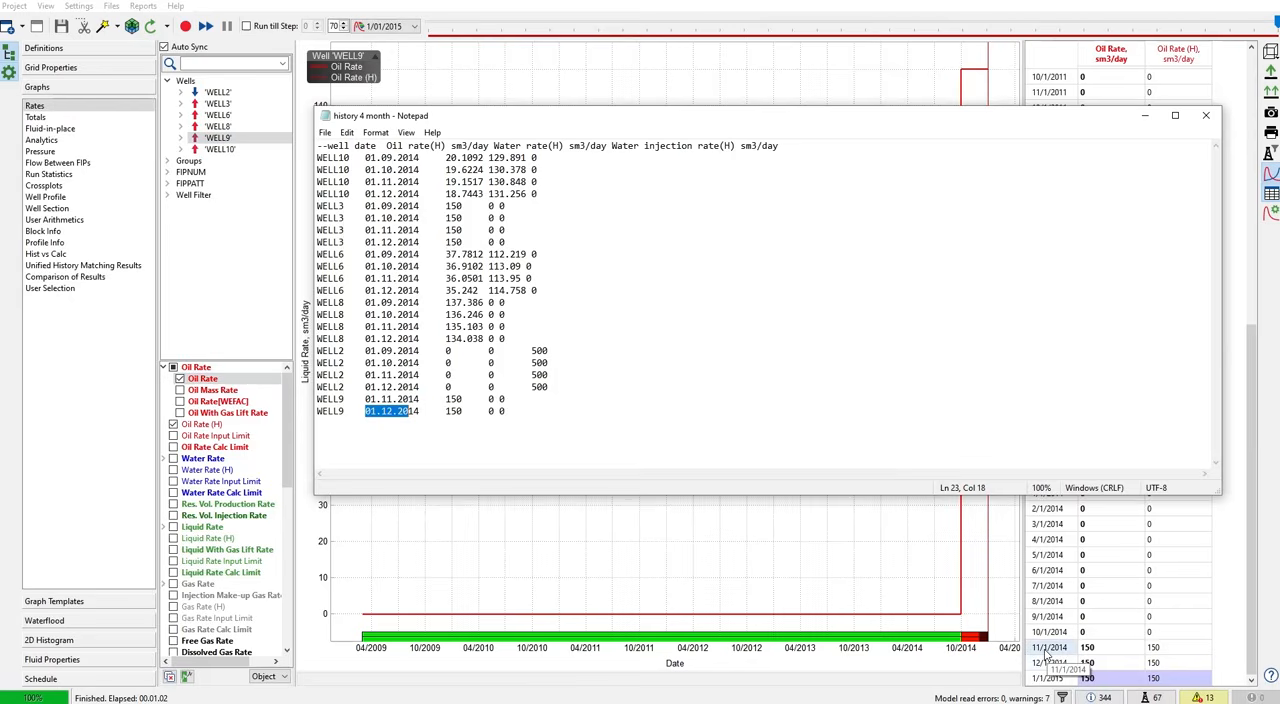
{"action": "left_click", "coordinate": [1207, 116]}
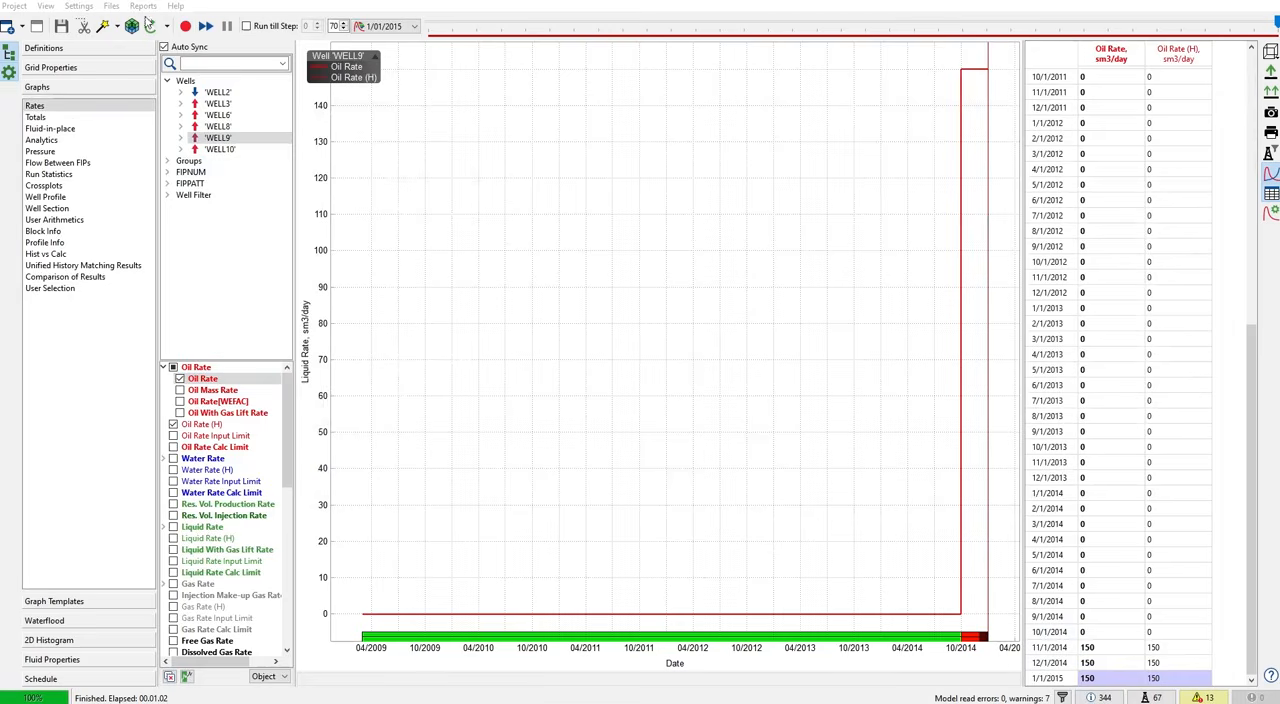
- Open MODELUP_schedule_0000_User wells events.inc, review the WELLTRACK trajectories down to the 01 SEP 2014 WCONHIST keyword, and close it
{"action": "left_click", "coordinate": [112, 7]}
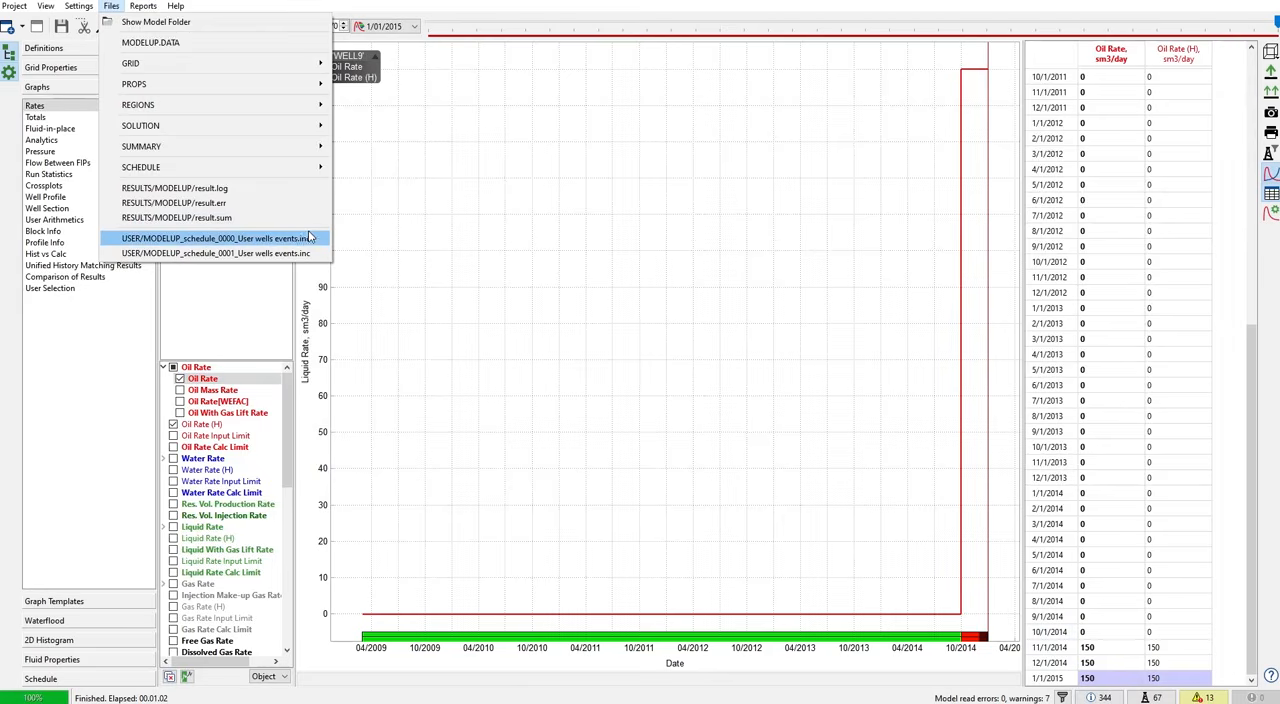
{"action": "left_click", "coordinate": [293, 240]}
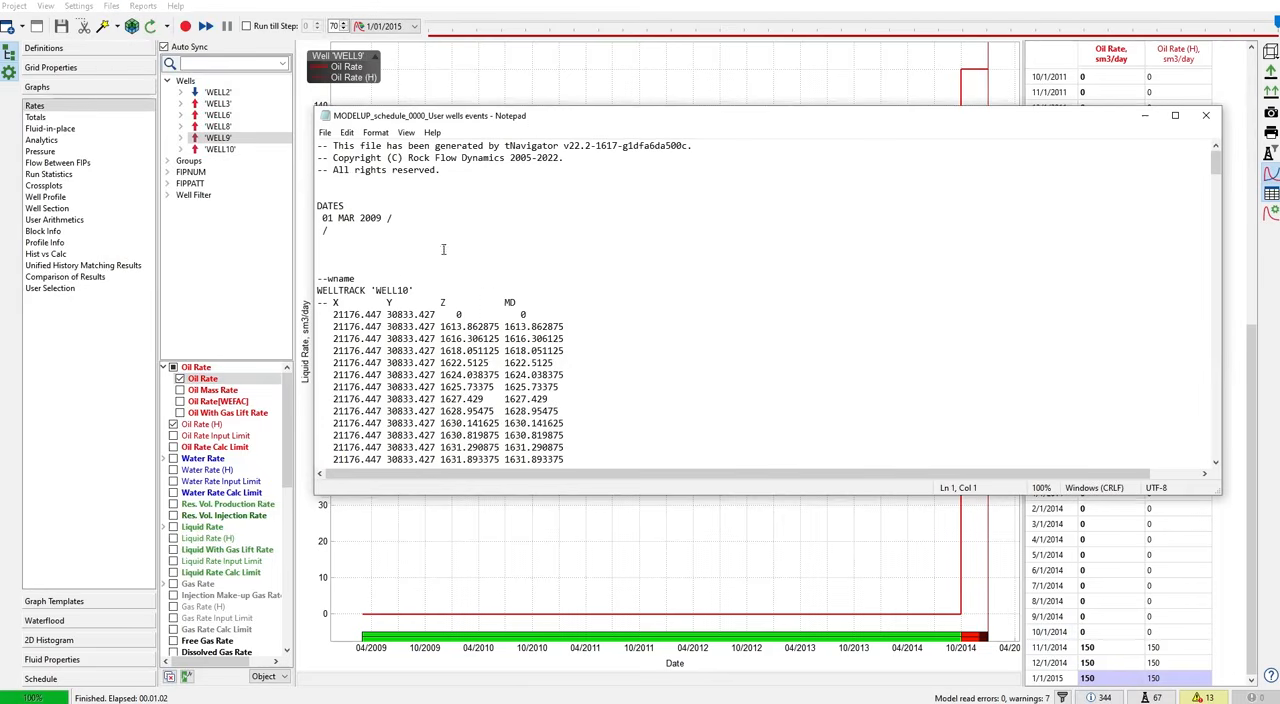
{"action": "scroll", "coordinate": [487, 300], "scroll_direction": "down", "scroll_amount": 5}
{"action": "scroll", "coordinate": [487, 300], "scroll_direction": "down", "scroll_amount": 15}
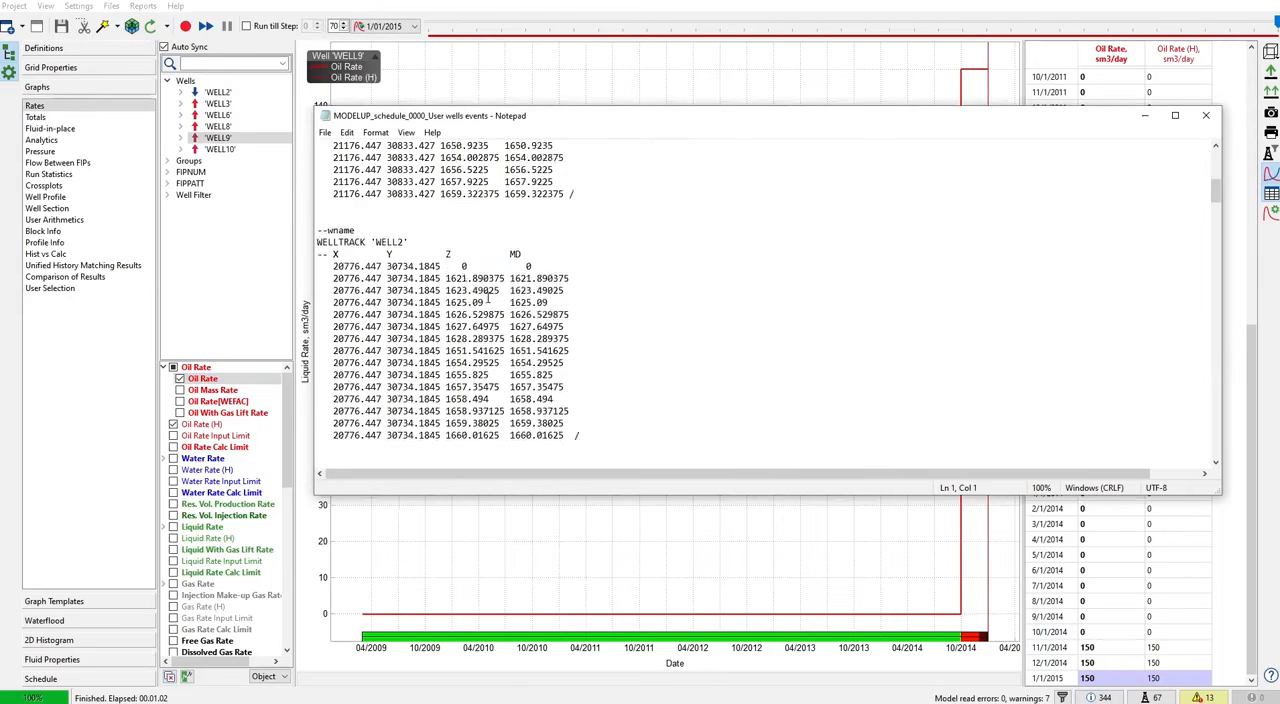
{"action": "scroll", "coordinate": [487, 296], "scroll_direction": "down", "scroll_amount": 5}
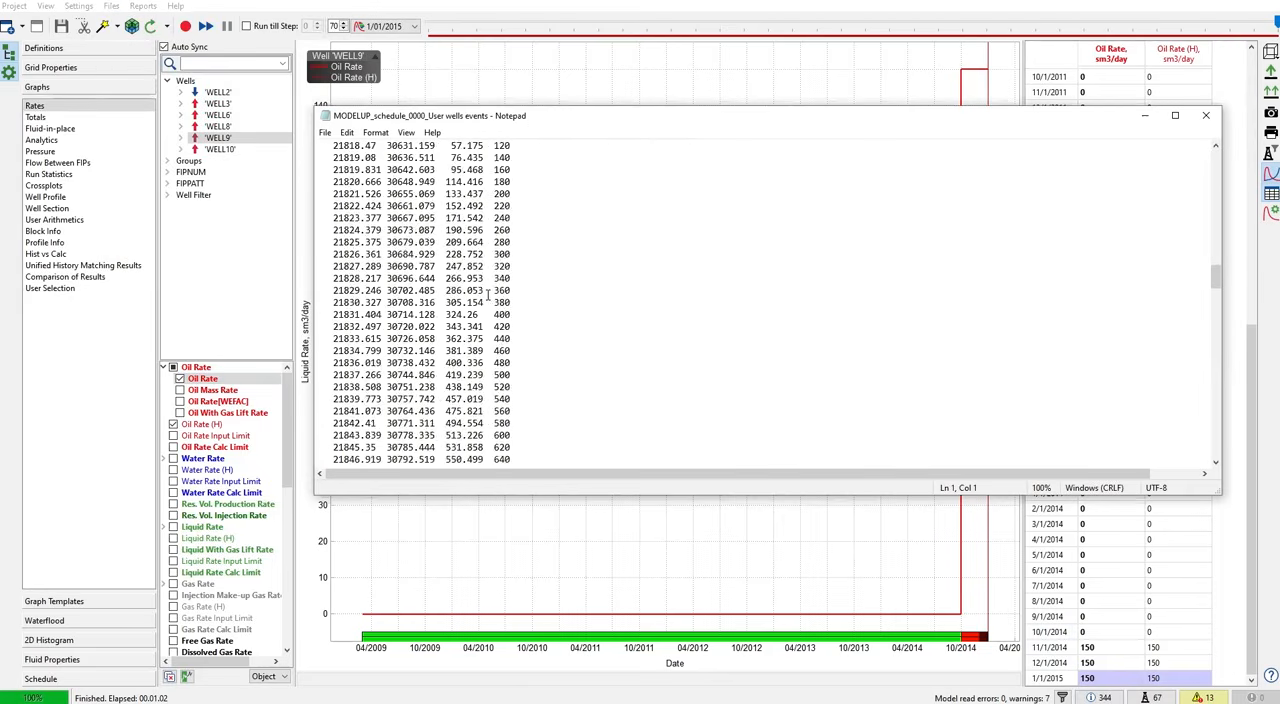
{"action": "scroll", "coordinate": [487, 292], "scroll_direction": "down", "scroll_amount": 20}
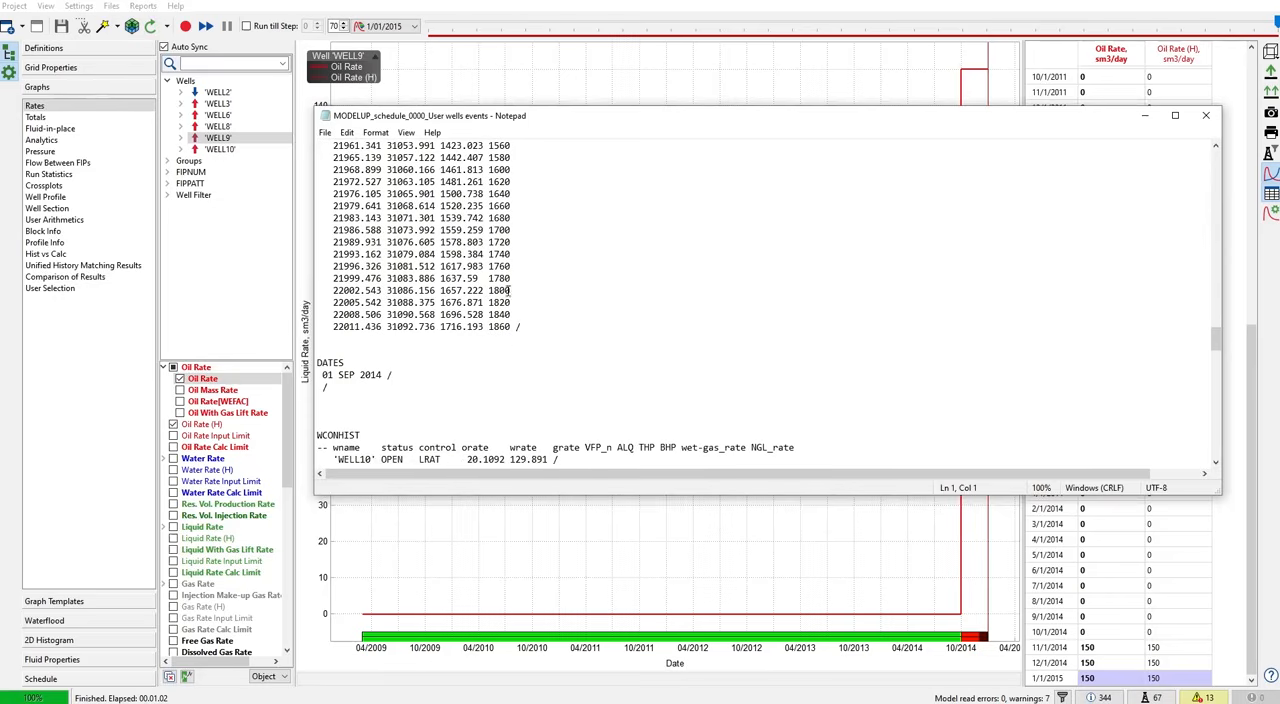
{"action": "left_click", "coordinate": [1206, 115]}
- Display the calculated Pressure grid property in 3D and inspect the well locations on the model
{"action": "left_click", "coordinate": [98, 65]}
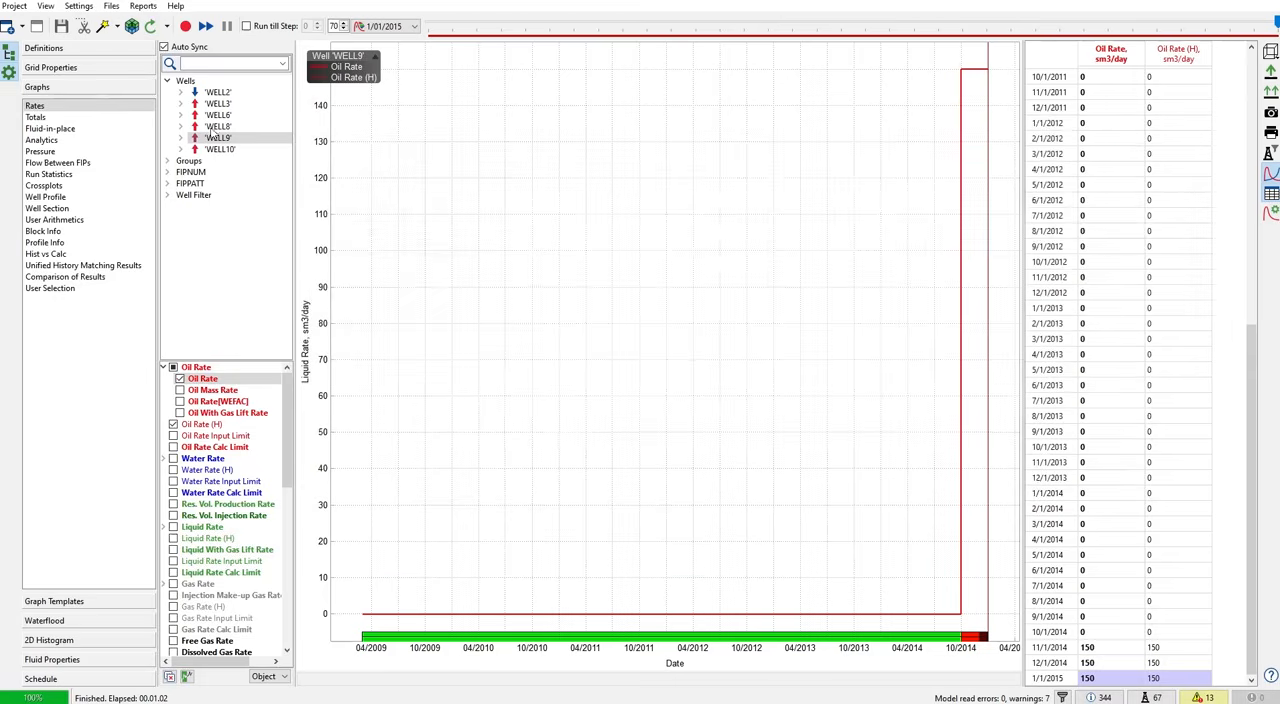
{"action": "left_click_drag", "start_coordinate": [650, 298], "coordinate": [660, 287]}
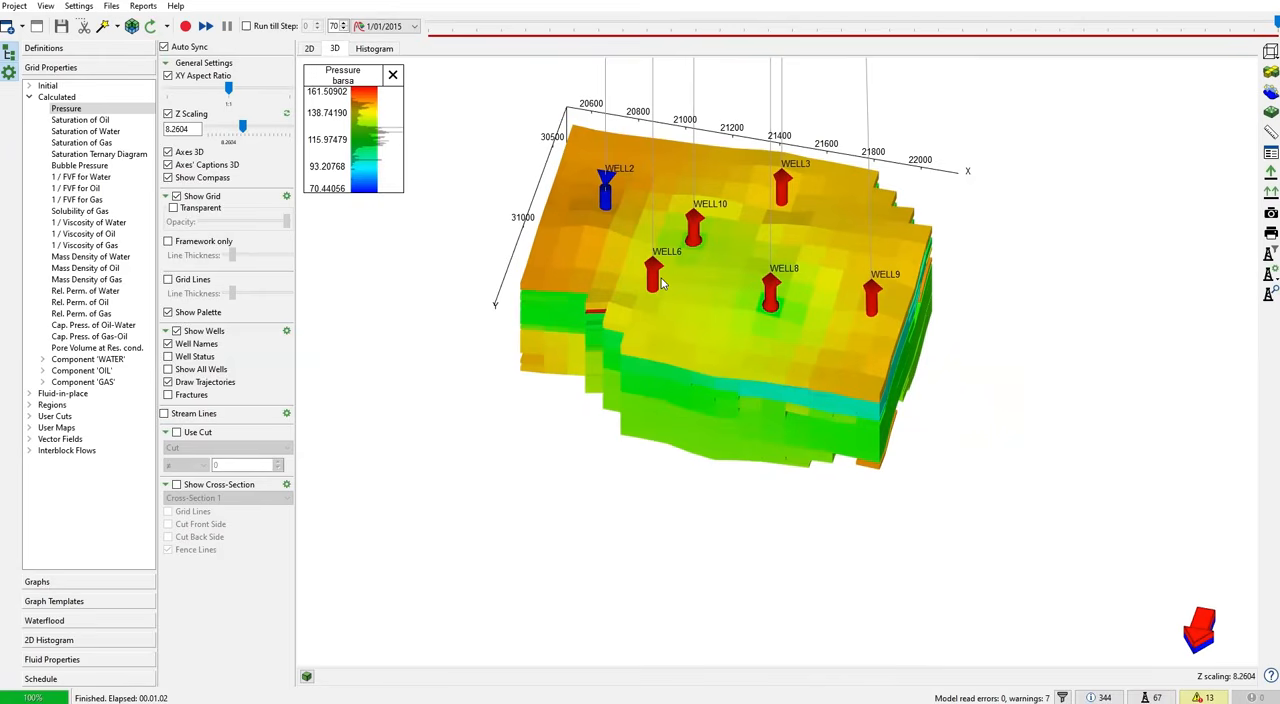
- Open the Load Well Data dialog, review the History import settings, and close it without loading a file
{"action": "left_click", "coordinate": [14, 7]}
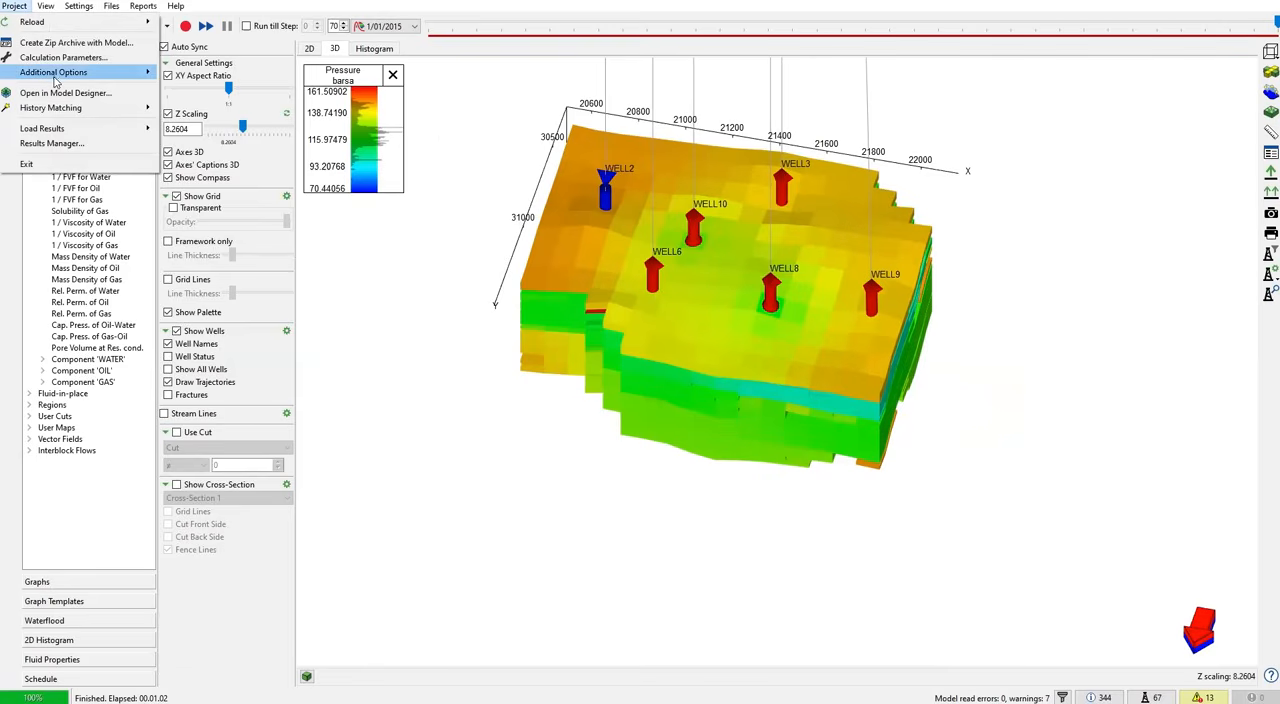
{"action": "mouse_move", "coordinate": [57, 76]}
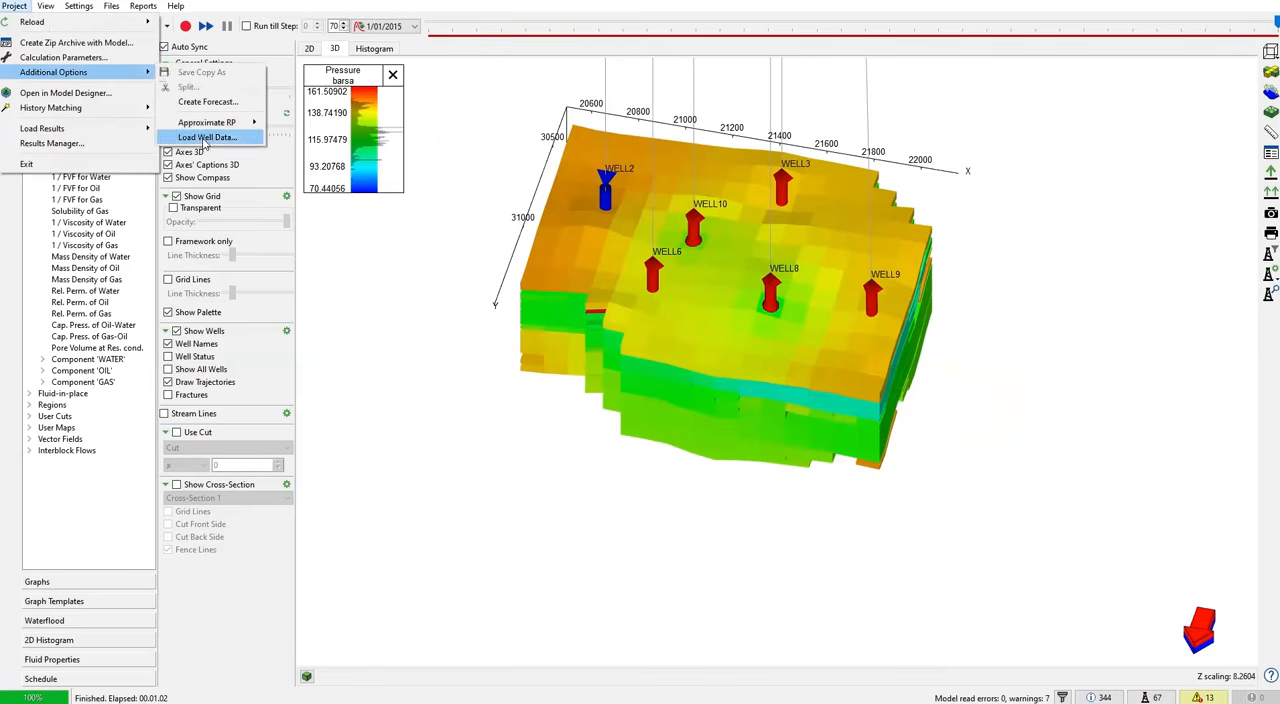
{"action": "left_click", "coordinate": [205, 139]}
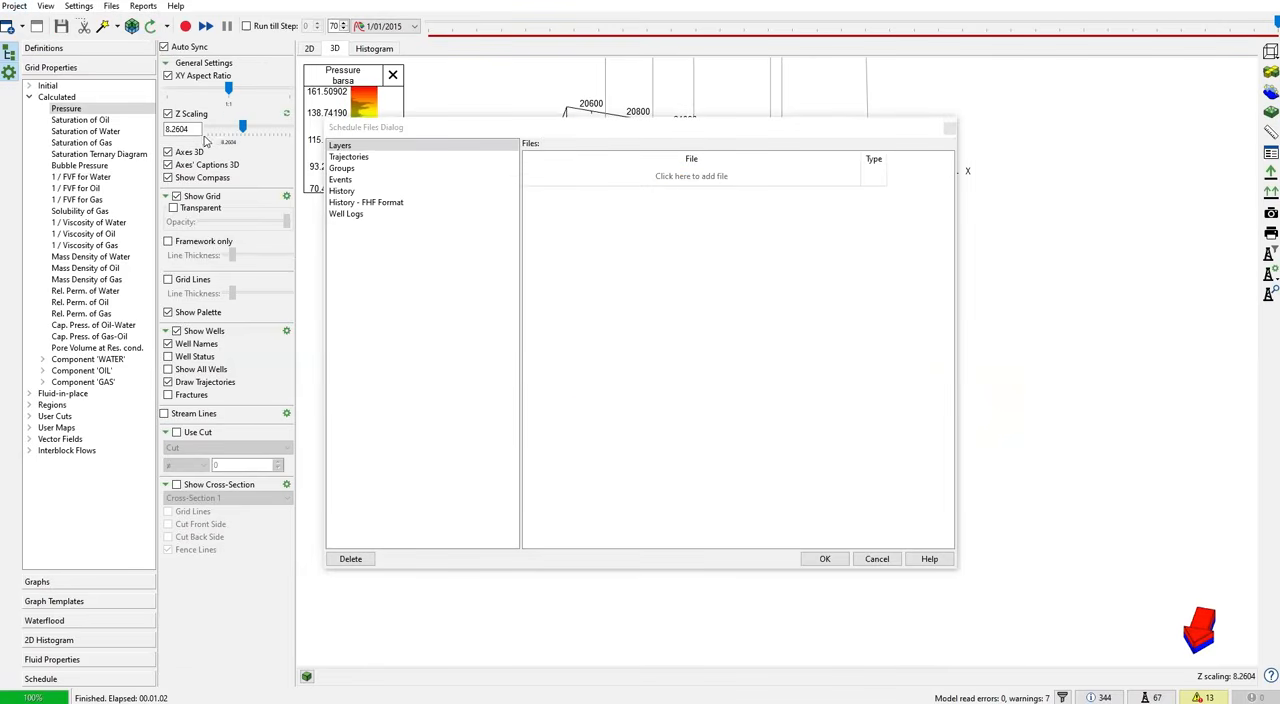
{"action": "left_click", "coordinate": [343, 191]}
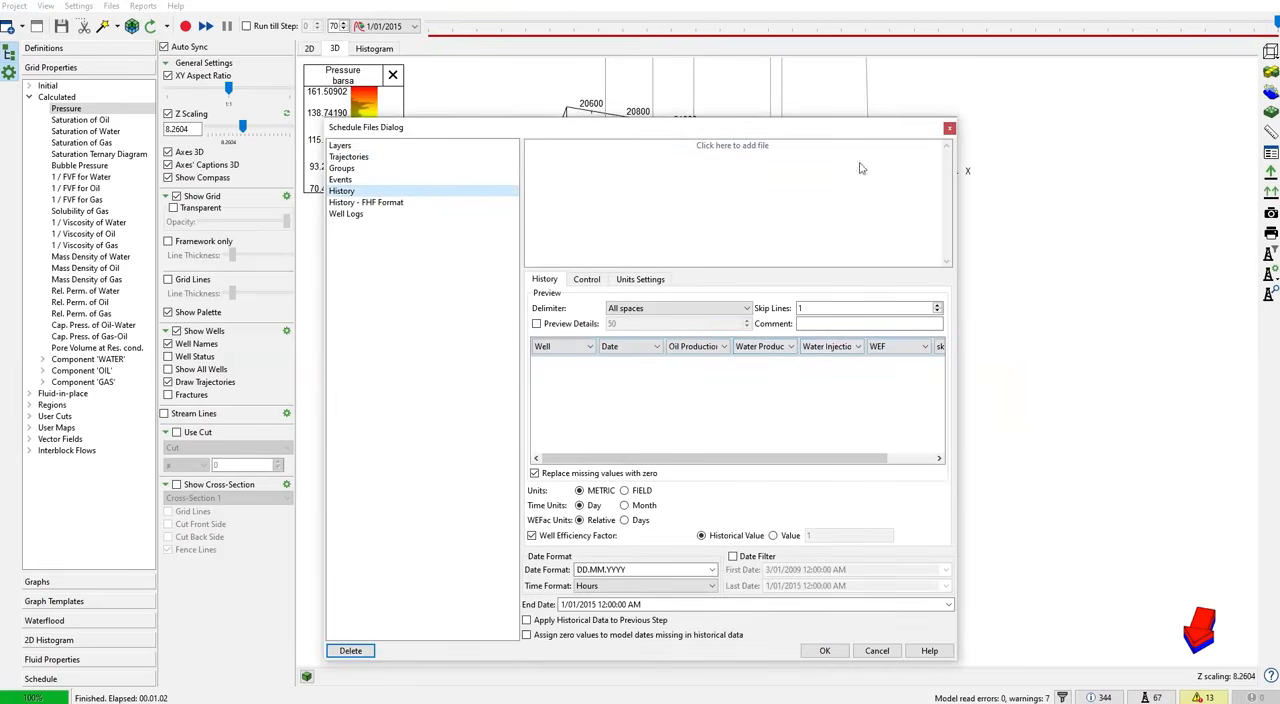
{"action": "left_click", "coordinate": [949, 128]}
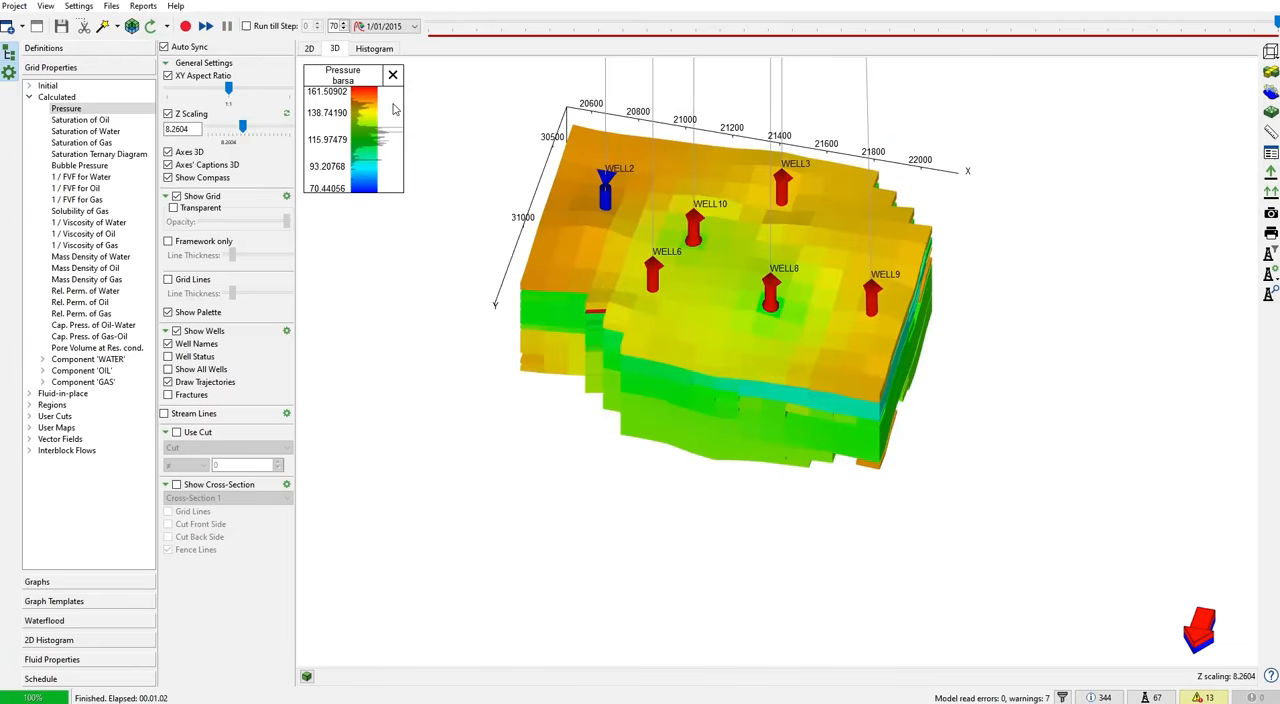
- Open the ModelUp_sch schedule file and add a blank line after the closing 01 SEP 2014 DATES entry
{"action": "left_click", "coordinate": [111, 7]}
{"action": "mouse_move", "coordinate": [172, 168]}
{"action": "left_click", "coordinate": [390, 168]}
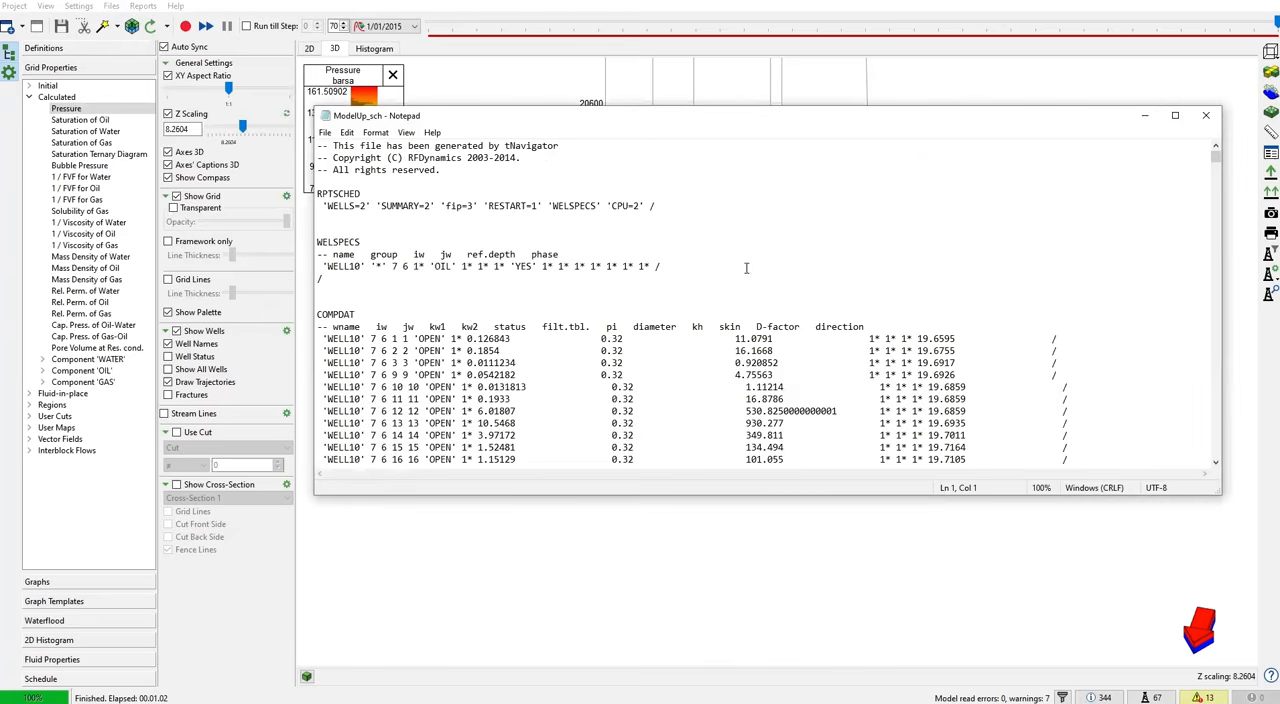
{"action": "left_click_drag", "start_coordinate": [1215, 158], "coordinate": [1215, 226]}
{"action": "scroll", "coordinate": [1206, 355], "scroll_direction": "down", "scroll_amount": 15}
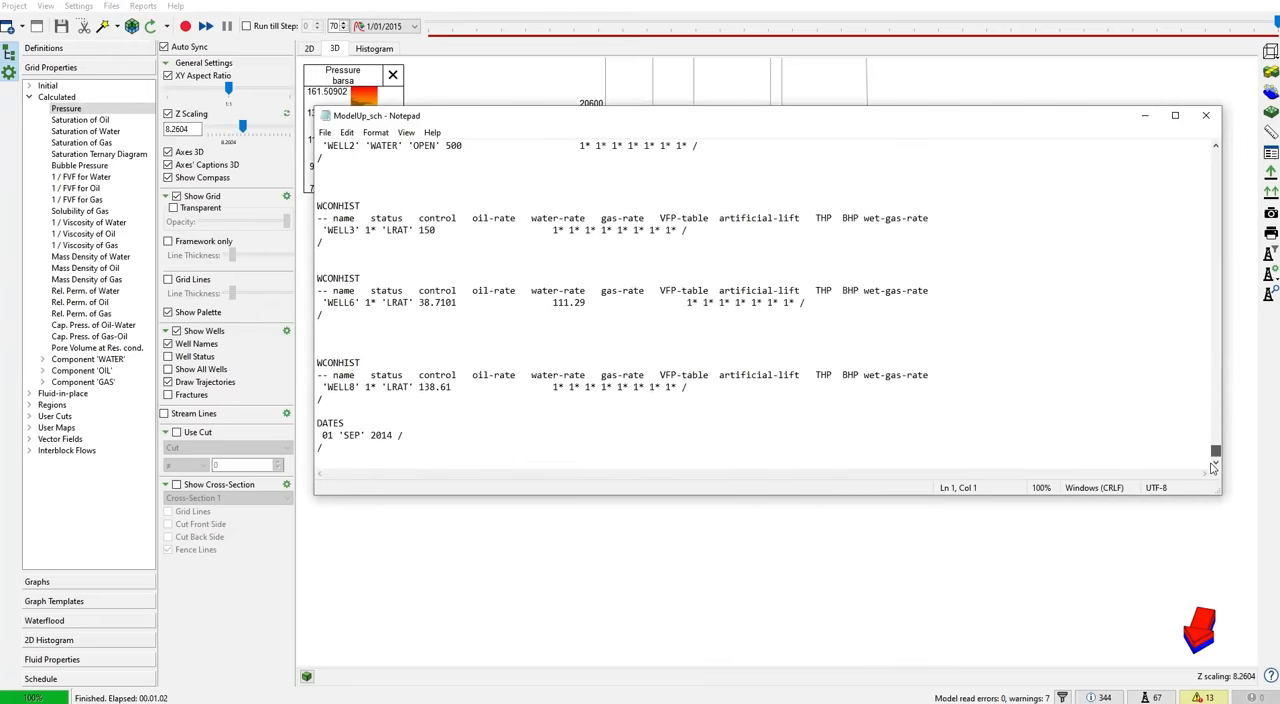
{"action": "left_click", "coordinate": [355, 452]}
{"action": "key", "text": "Return"}
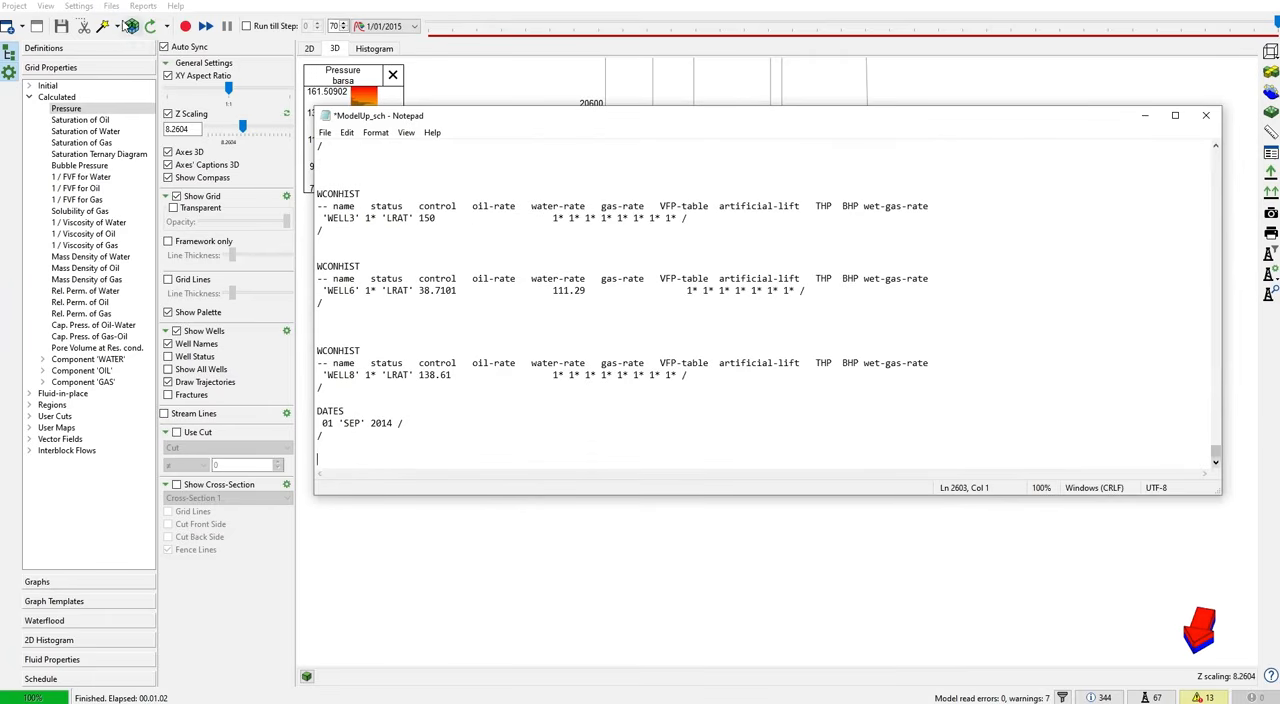
- Open MODELUP_schedule_0000_User wells events.inc and copy everything from WELL9's COMPDATMD keyword after 01 OCT 2014 through the final 01 JAN 2015 date
{"action": "left_click", "coordinate": [111, 6]}
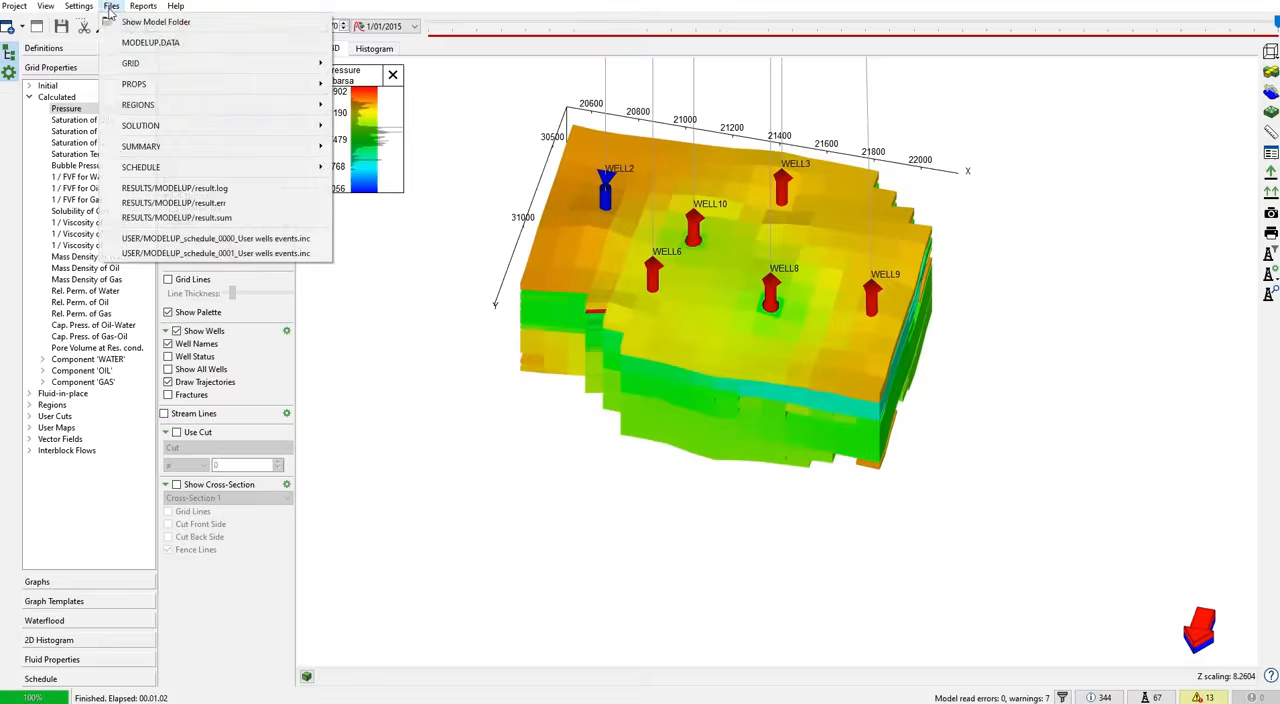
{"action": "left_click", "coordinate": [201, 243]}
{"action": "scroll", "coordinate": [458, 320], "scroll_direction": "down", "scroll_amount": 10}
{"action": "scroll", "coordinate": [458, 320], "scroll_direction": "down", "scroll_amount": 20}
{"action": "scroll", "coordinate": [453, 326], "scroll_direction": "down", "scroll_amount": 20}
{"action": "scroll", "coordinate": [390, 281], "scroll_direction": "down", "scroll_amount": 10}
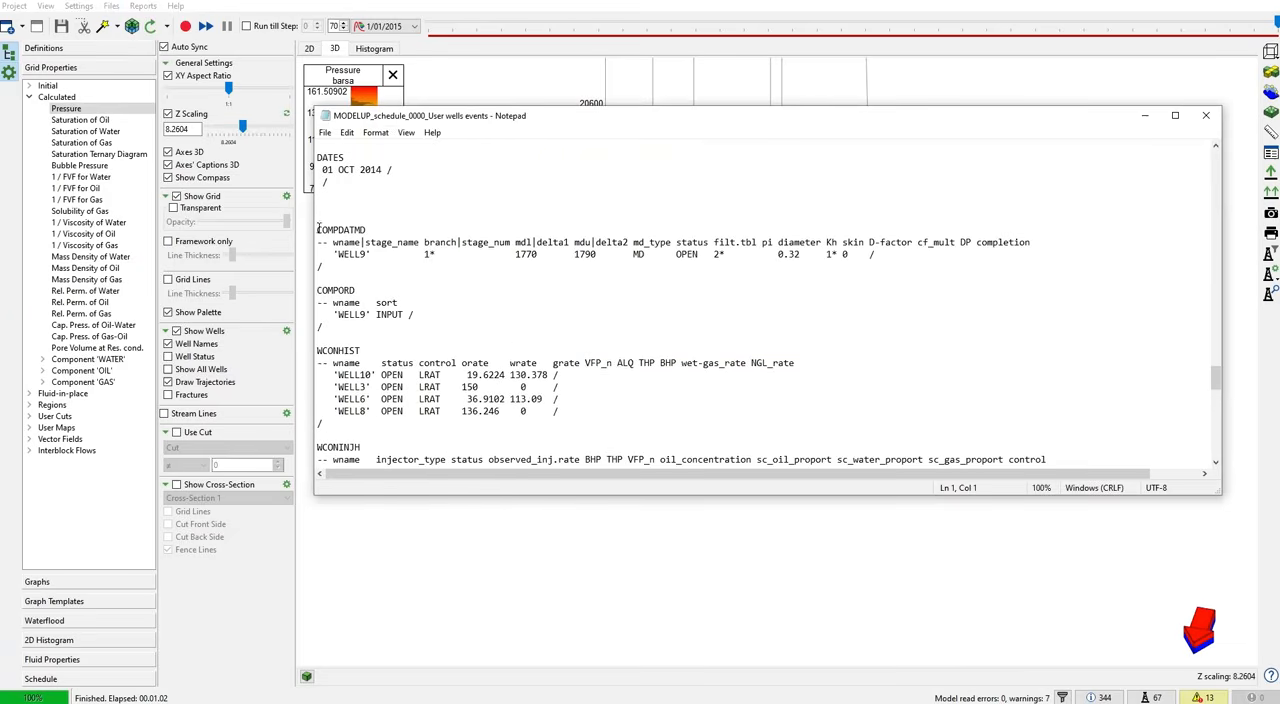
{"action": "left_click_drag", "start_coordinate": [318, 231], "coordinate": [596, 456]}
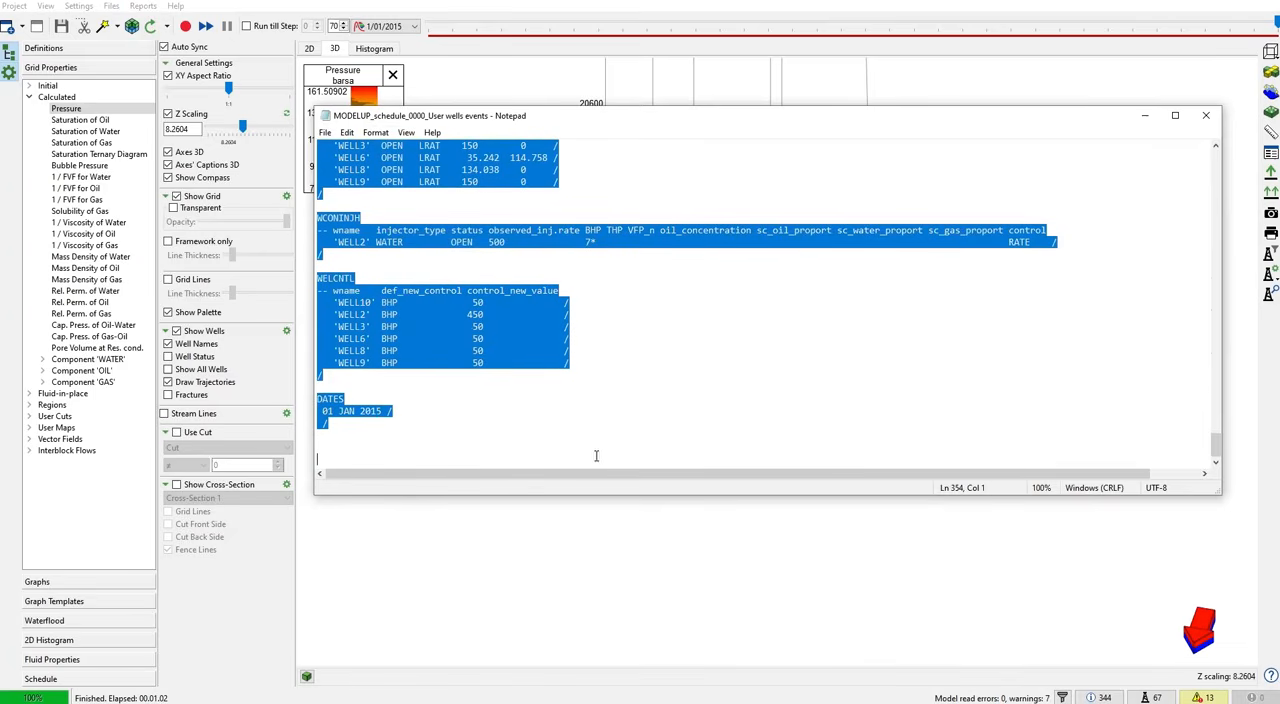
{"action": "right_click", "coordinate": [466, 338]}
{"action": "left_click", "coordinate": [502, 381]}
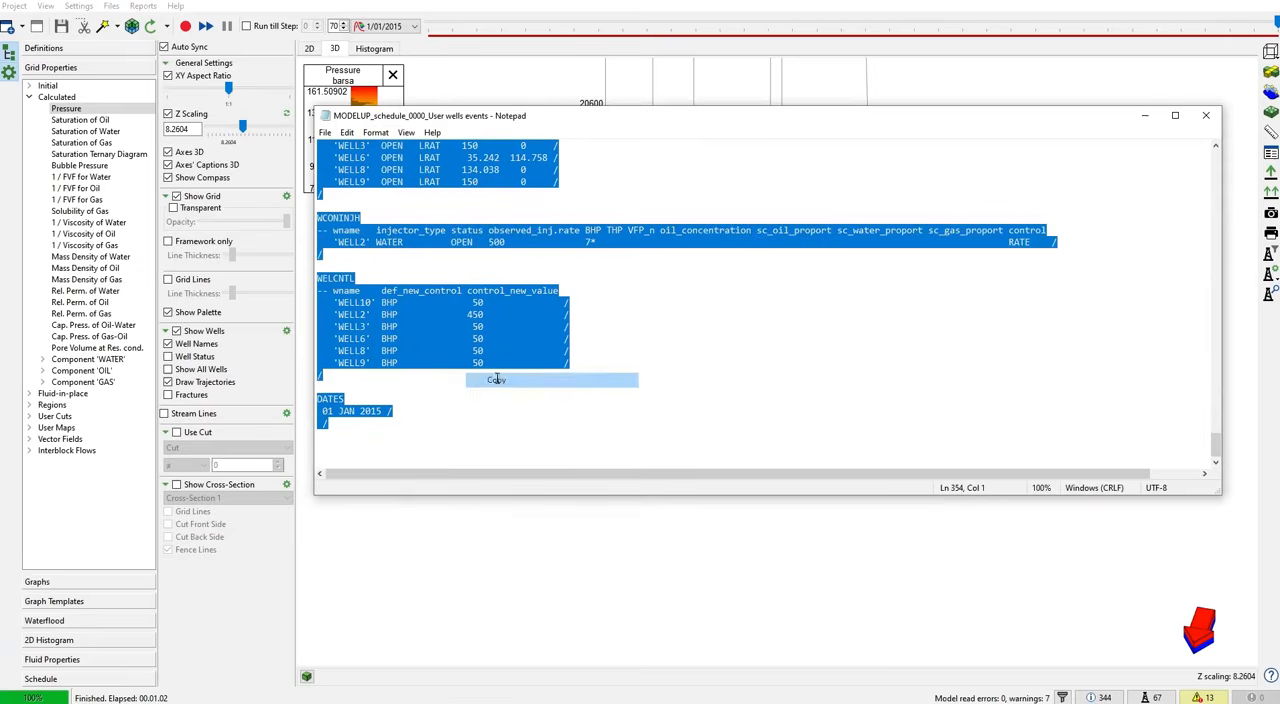
- Reopen ModelUp_sch and paste the copied well events below the final 01 SEP 2014 DATES entry
{"action": "left_click", "coordinate": [110, 8]}
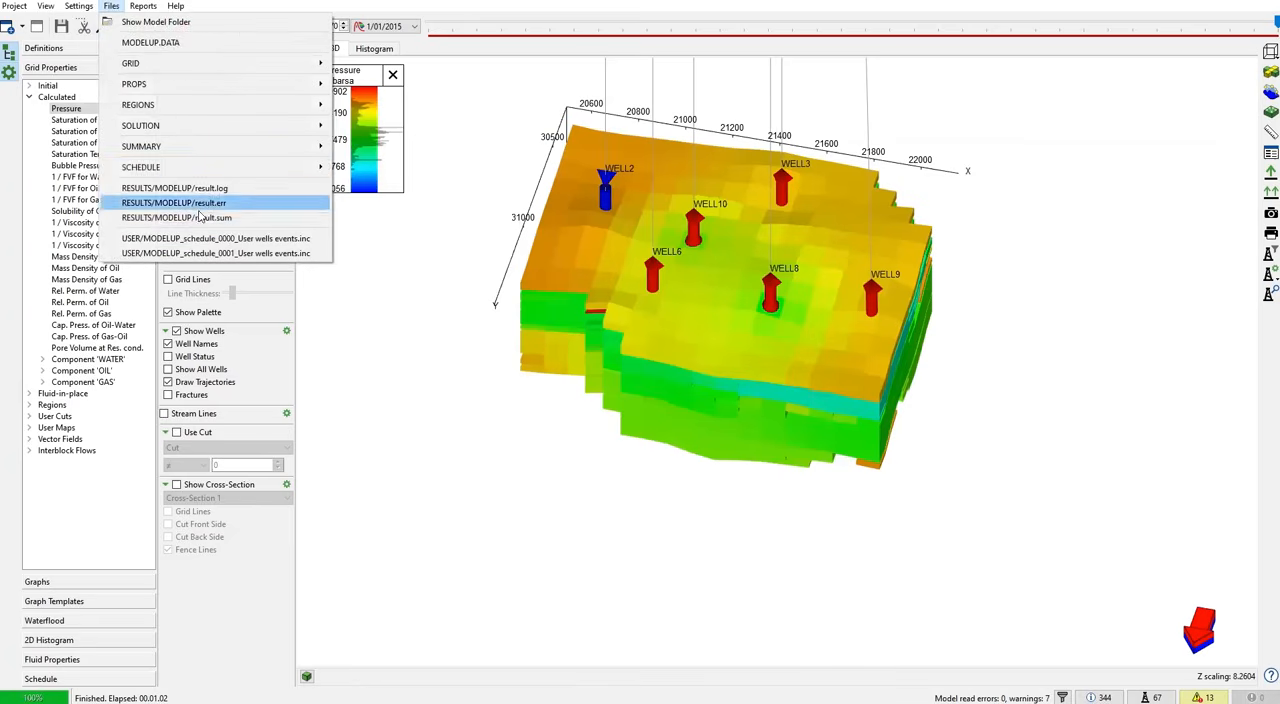
{"action": "mouse_move", "coordinate": [155, 168]}
{"action": "left_click", "coordinate": [390, 166]}
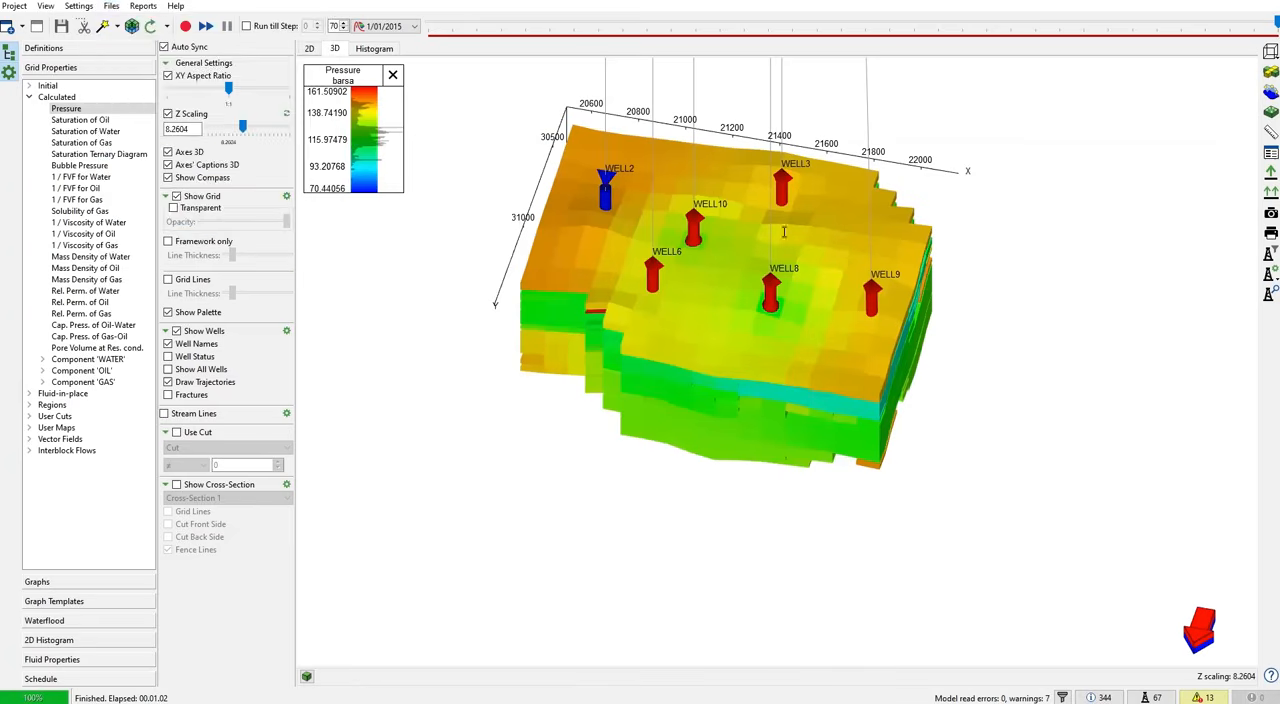
{"action": "left_click_drag", "start_coordinate": [1215, 162], "coordinate": [1226, 480]}
{"action": "left_click", "coordinate": [367, 465]}
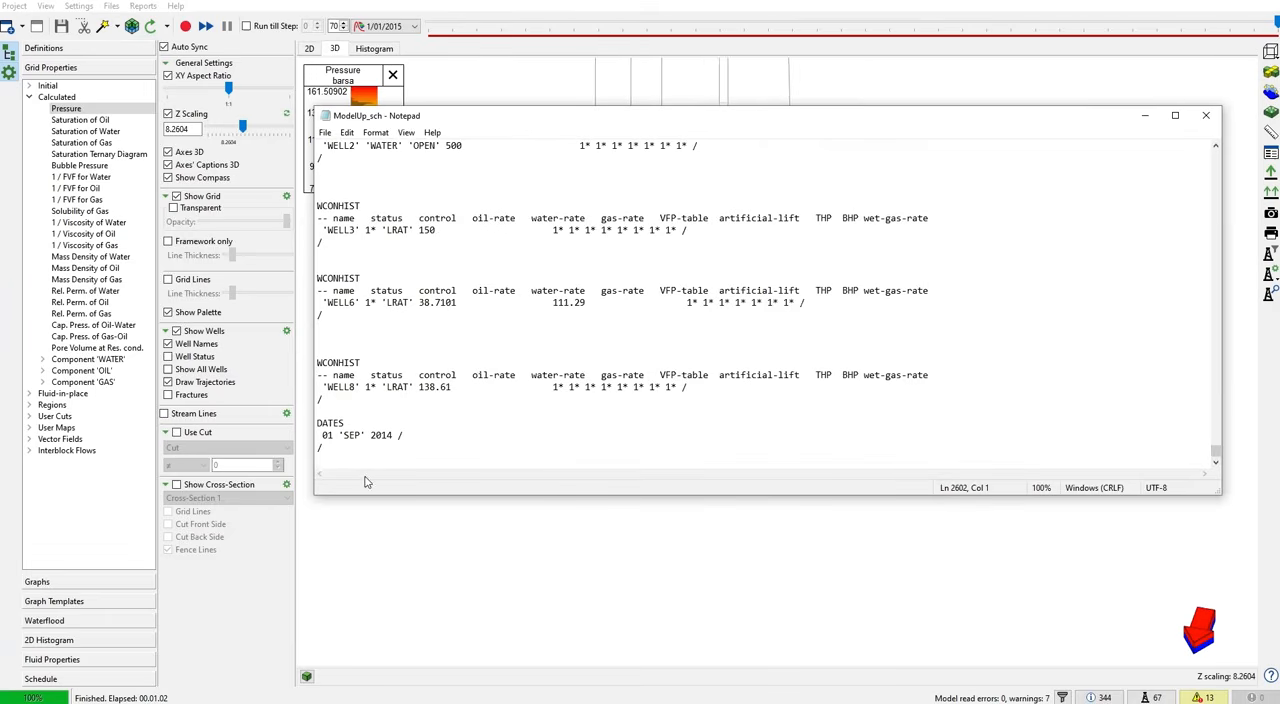
{"action": "key", "text": "Return"}
{"action": "key", "text": "ctrl+v"}
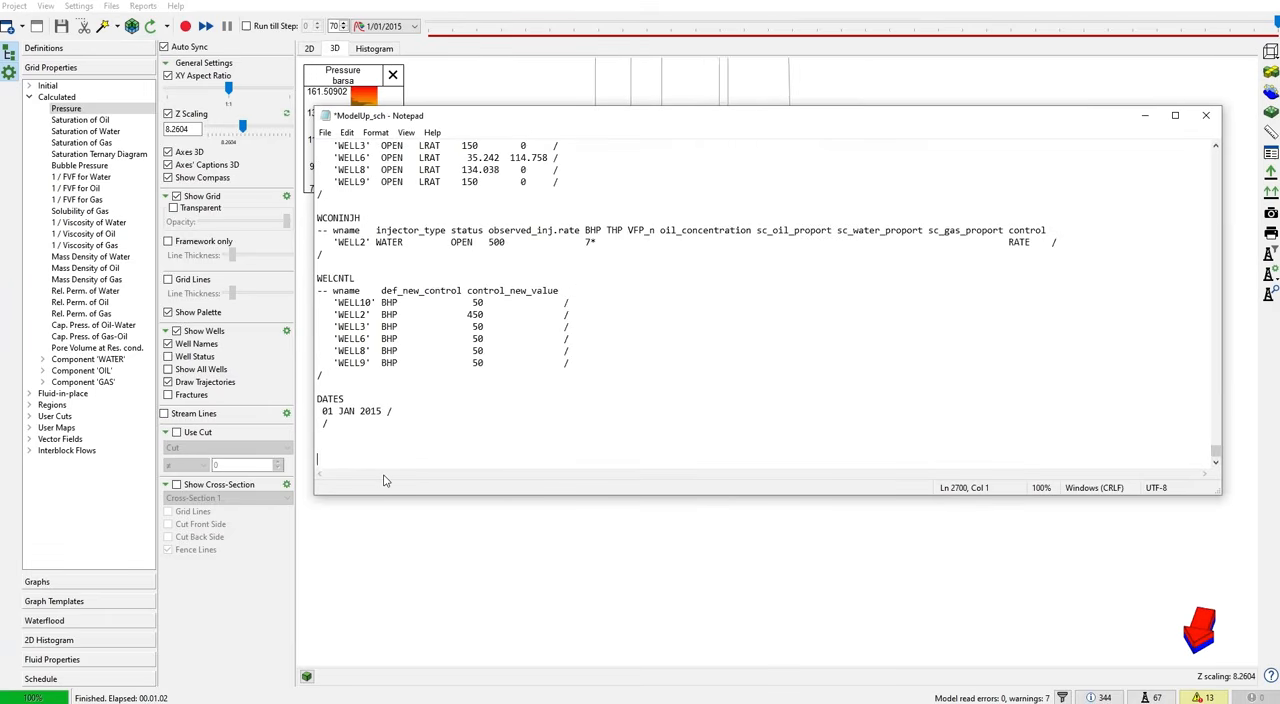
- Review the pasted keywords back to the 01 SEP 2014 date, close ModelUp_sch without saving, and return to the 3D pressure view
{"action": "scroll", "coordinate": [417, 362], "scroll_direction": "up", "scroll_amount": 5}
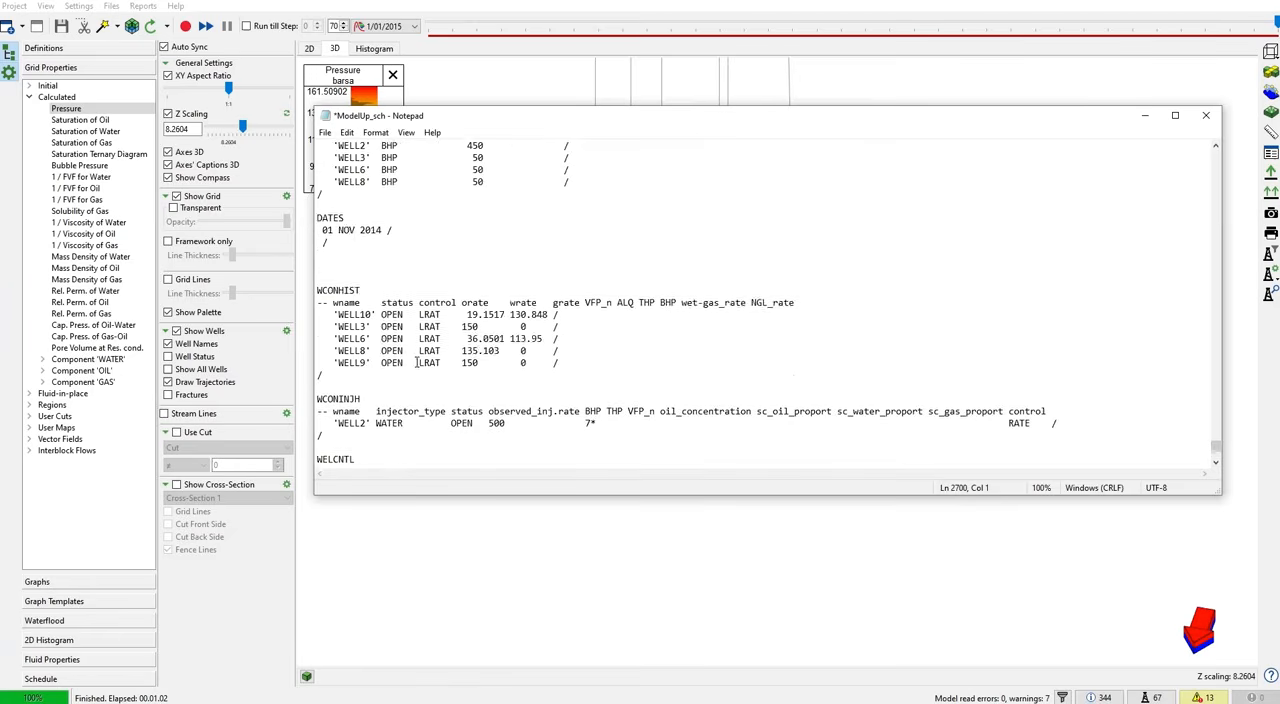
{"action": "scroll", "coordinate": [417, 362], "scroll_direction": "up", "scroll_amount": 1}
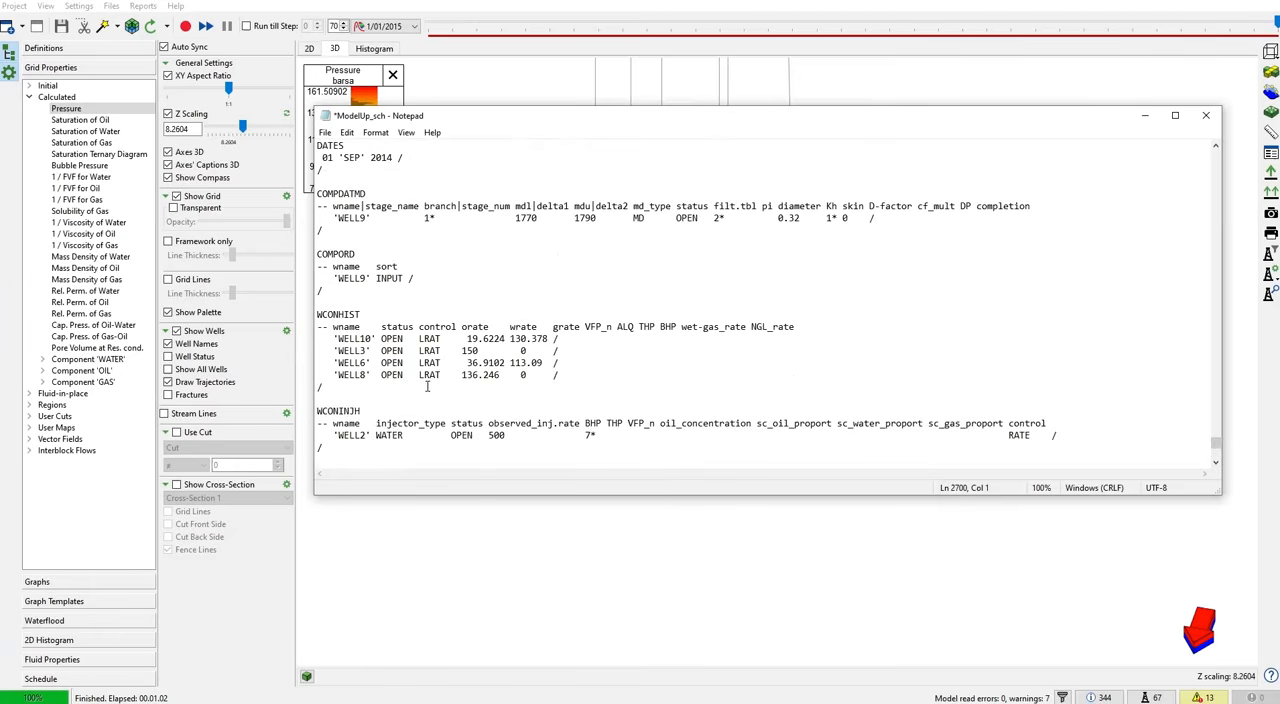
{"action": "scroll", "coordinate": [427, 386], "scroll_direction": "up", "scroll_amount": 3}
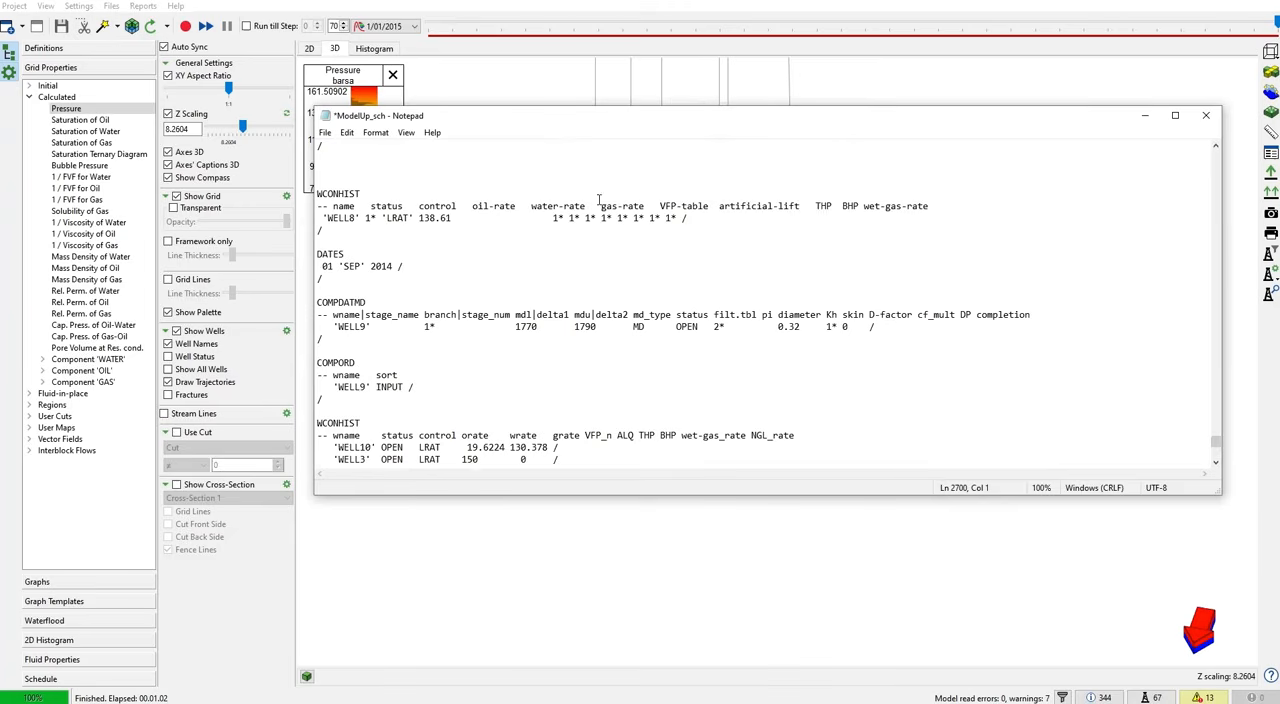
{"action": "left_click", "coordinate": [1206, 115]}
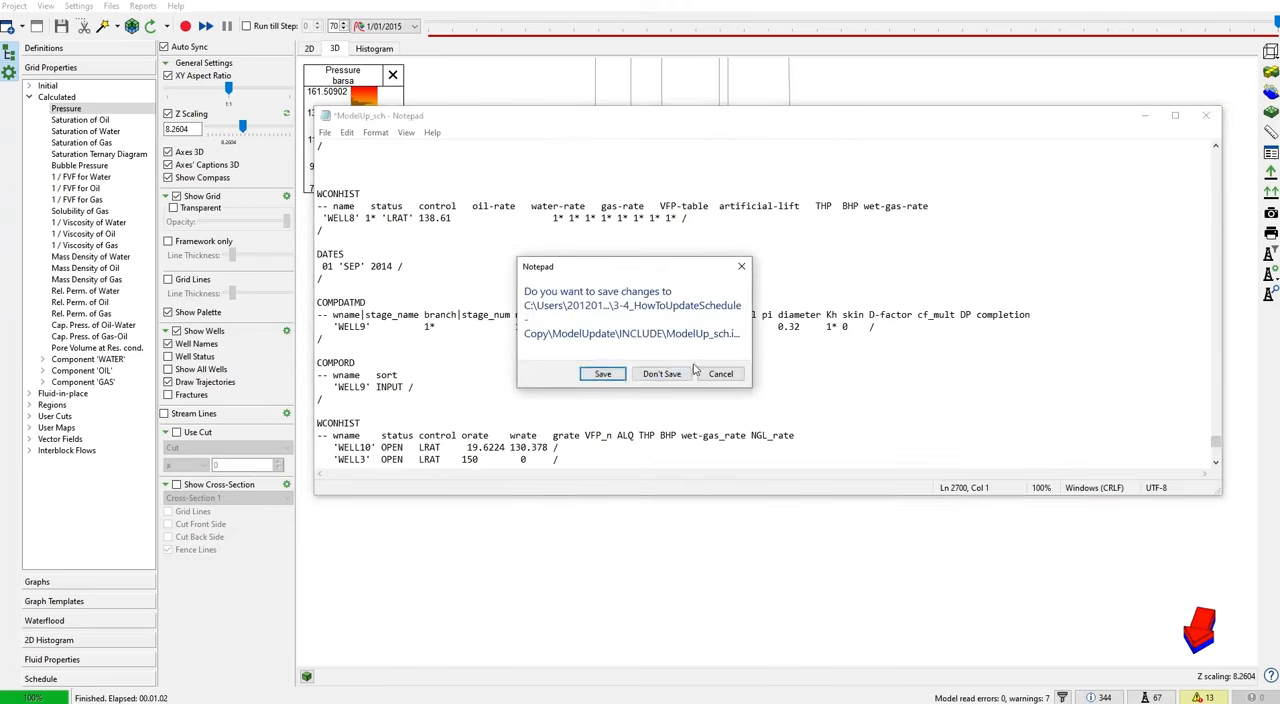
{"action": "left_click", "coordinate": [674, 379]}
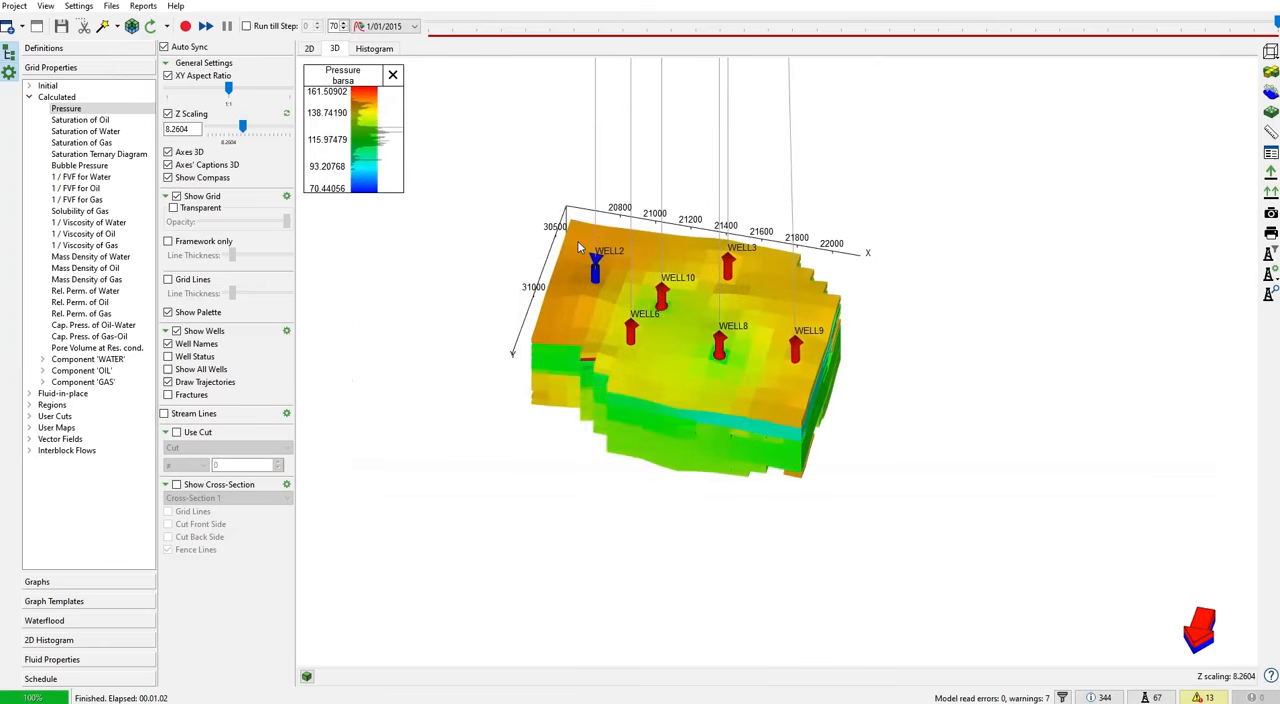
{"action": "scroll", "coordinate": [650, 285], "scroll_direction": "up", "scroll_amount": 2}
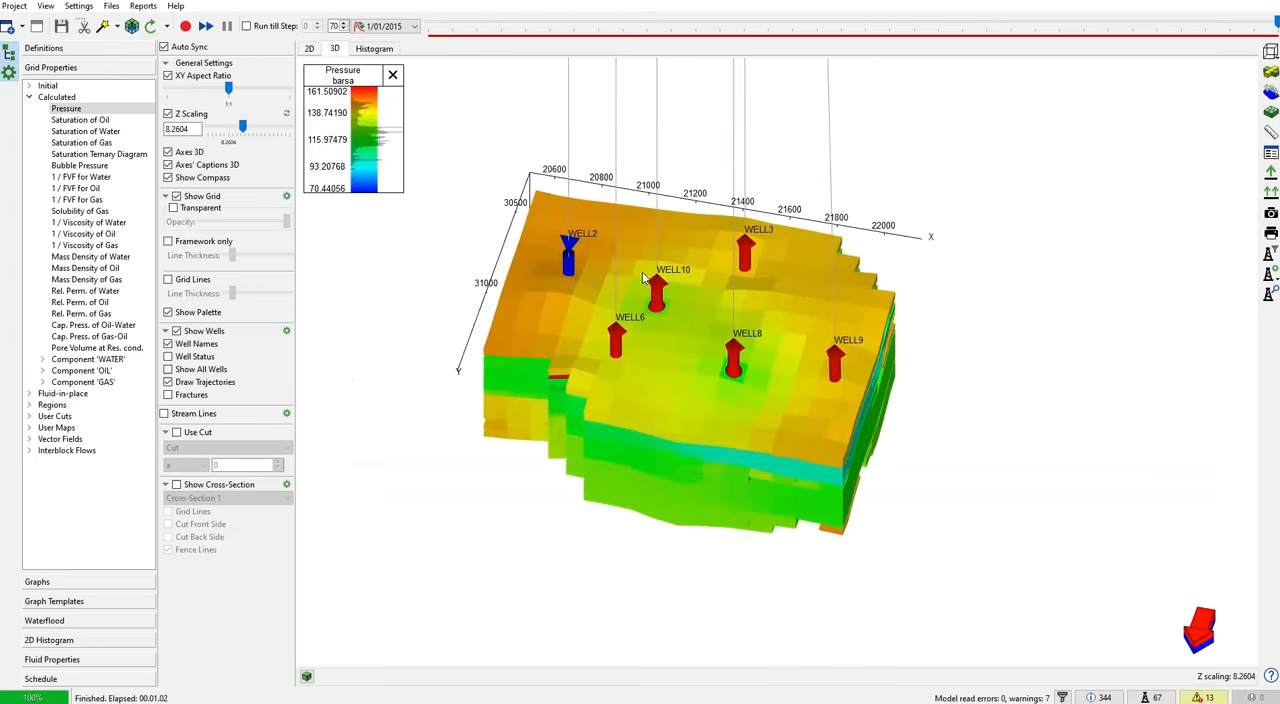